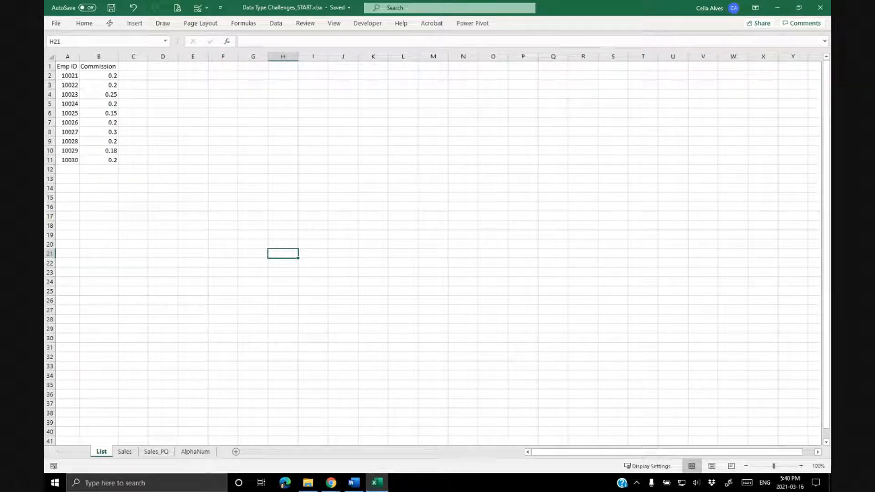
Examine the Emp ID and Commission values on the List sheet.
left_click(116, 201)
scroll(96, 334, "up", 3)
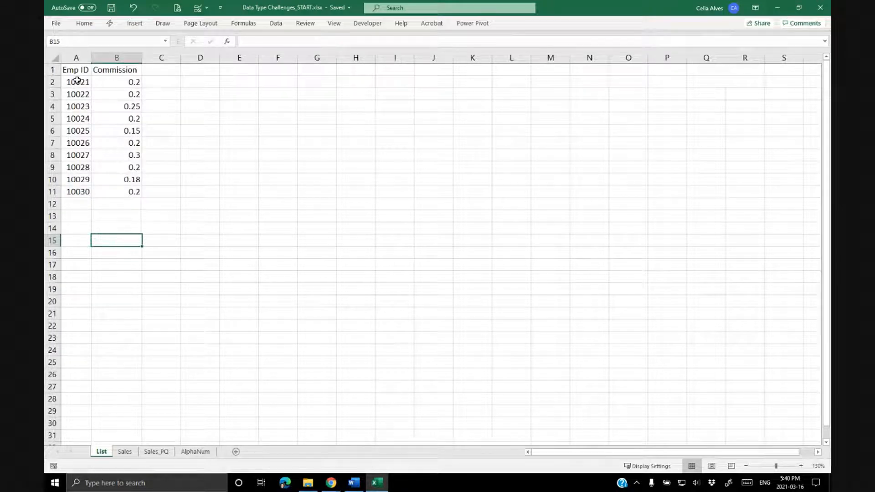
left_click_drag(73, 69, 111, 192)
left_click(86, 136)
left_click_drag(78, 72, 76, 191)
left_click(121, 73)
left_click_drag(121, 94, 116, 190)
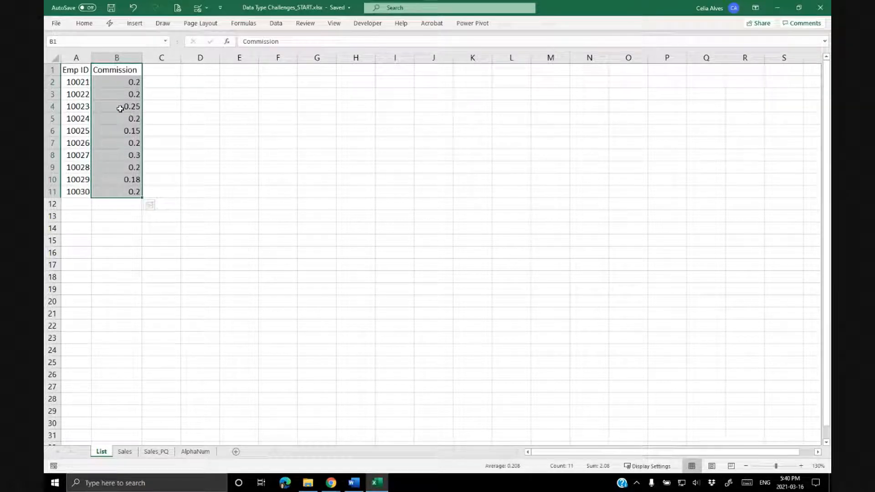
left_click(118, 81)
left_click_drag(119, 81, 111, 198)
left_click(119, 104)
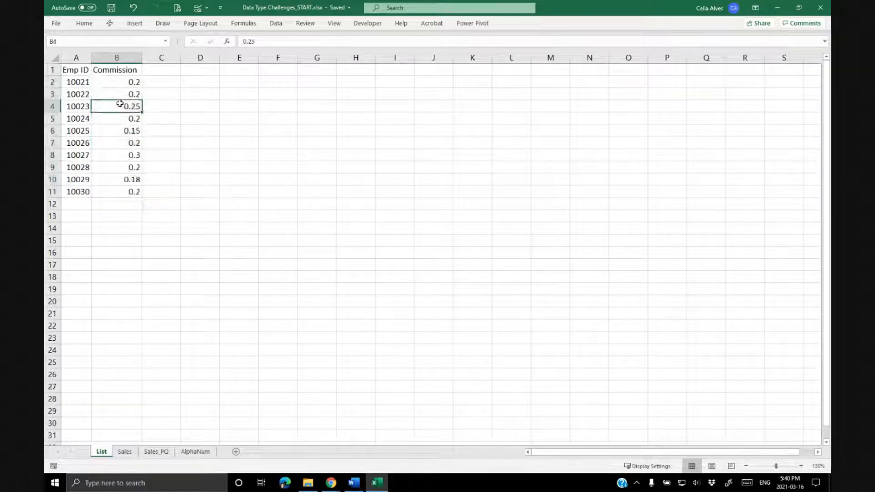
Switch to the Sales sheet and inspect its Emp ID and Amount columns.
left_click(125, 452)
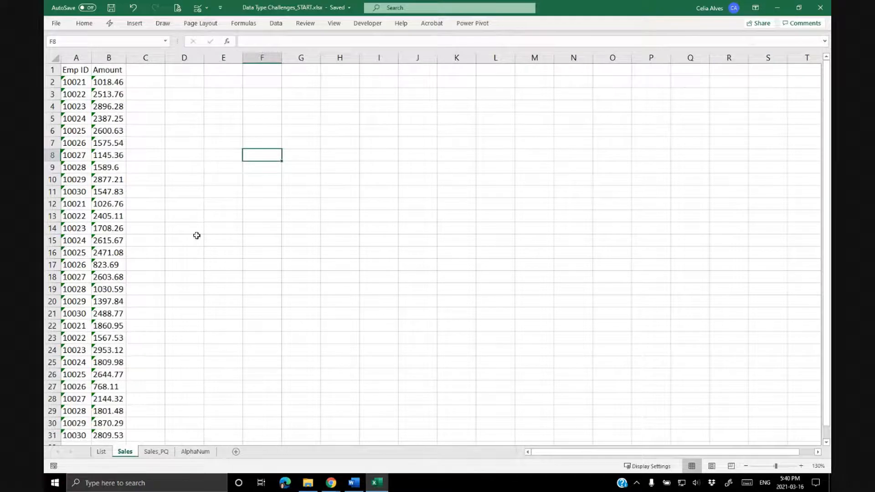
key("alt+Tab")
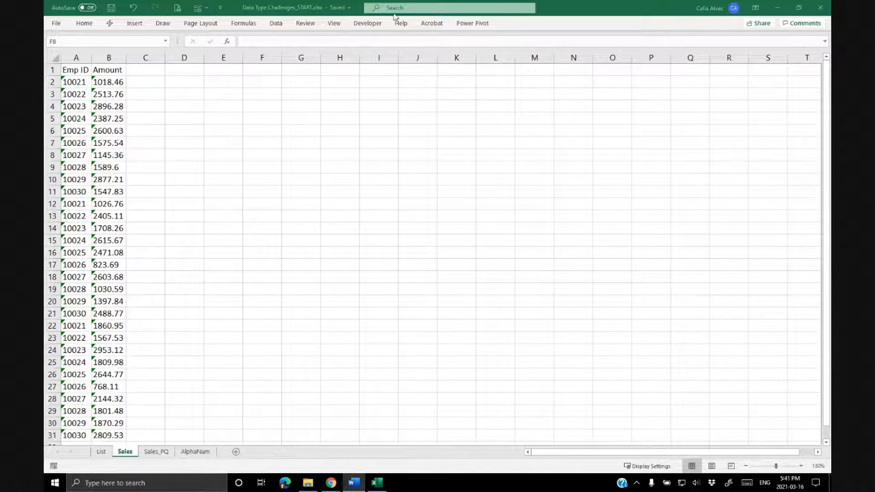
scroll(69, 256, "down", 1)
scroll(69, 256, "up", 1)
scroll(70, 256, "down", 1, "ctrl")
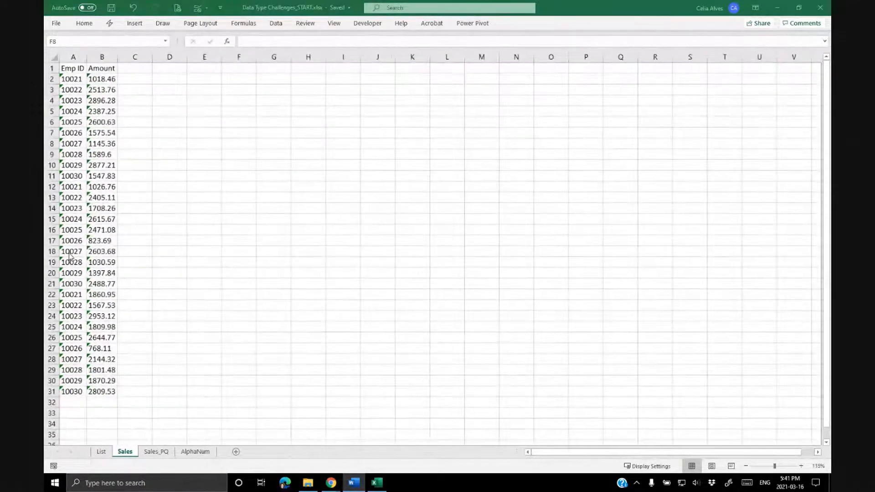
scroll(69, 257, "up", 1, "ctrl")
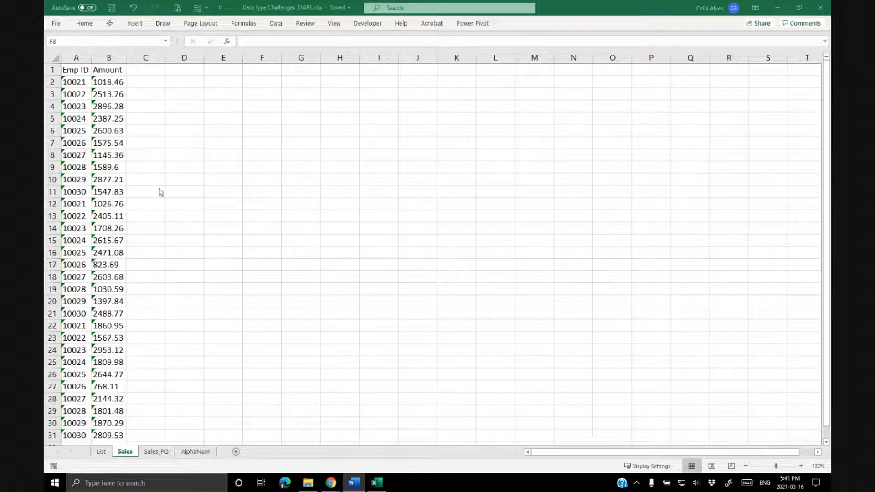
key("alt+Tab")
Select and inspect the Emp ID and Amount values on the Sales sheet.
left_click_drag(86, 82, 81, 250)
scroll(81, 250, "down", 2)
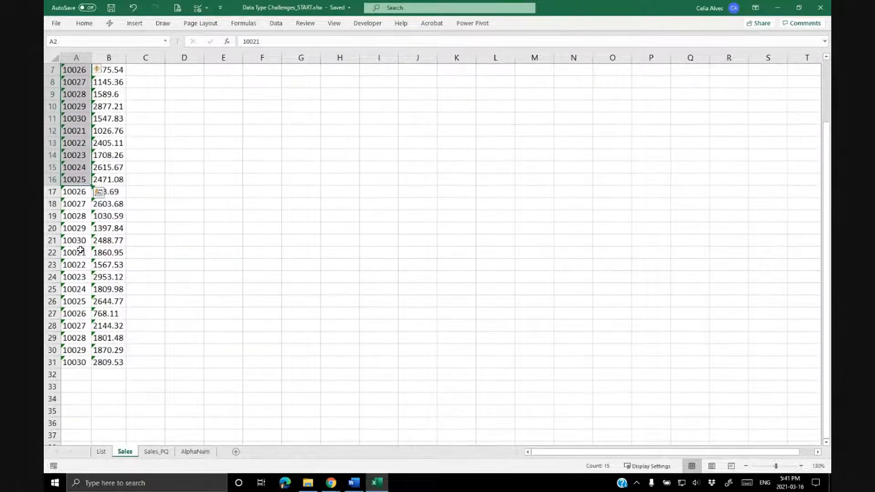
left_click(77, 167)
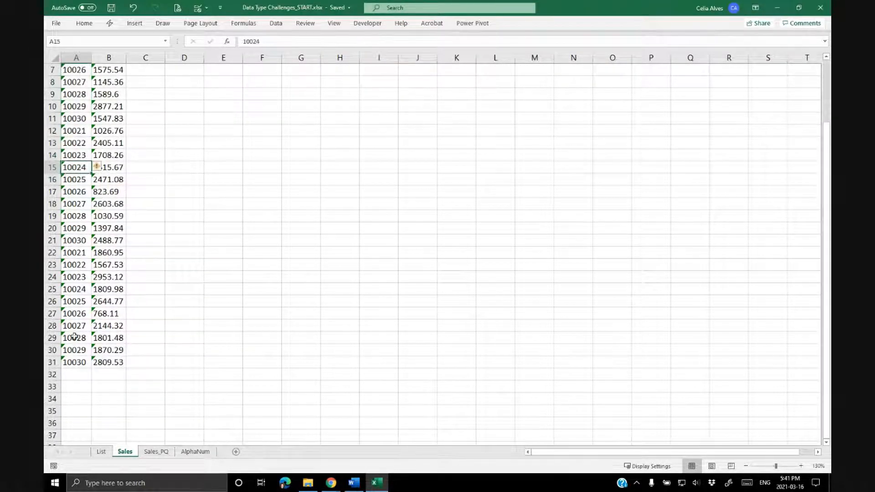
scroll(82, 326, "up", 2)
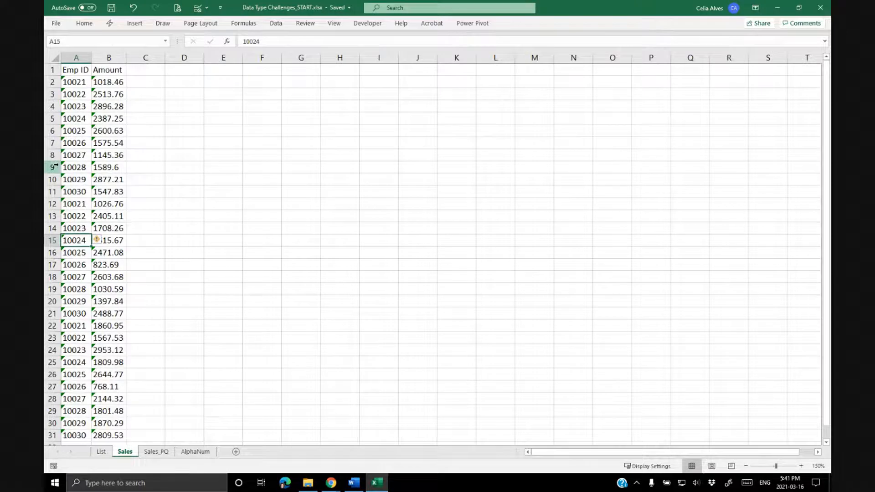
left_click_drag(100, 82, 101, 326)
left_click(103, 173)
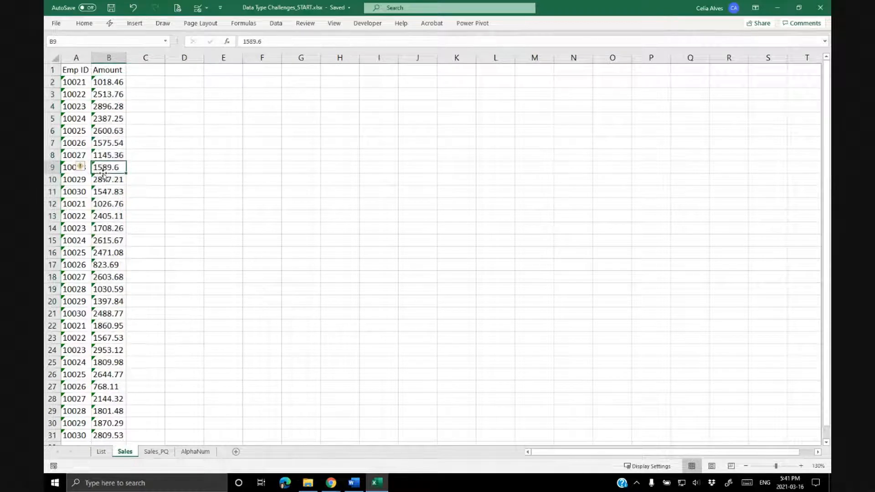
left_click(146, 80)
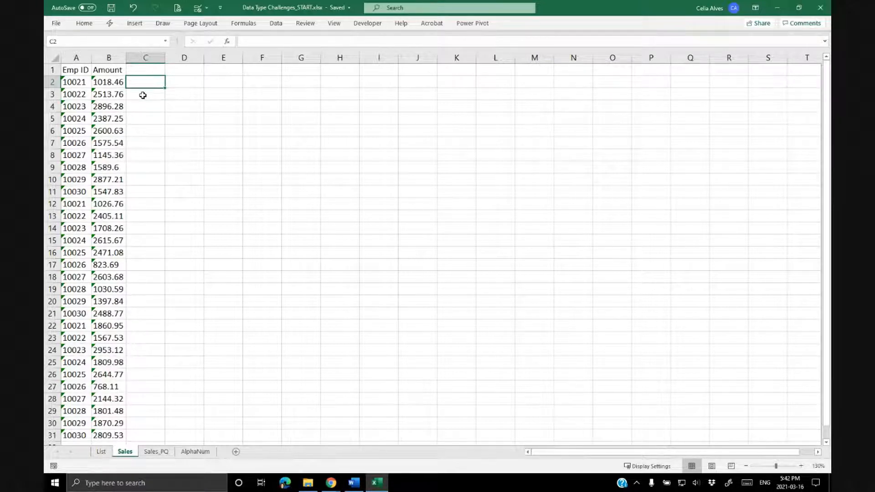
Open a new window of the workbook and tile both windows side by side.
left_click(334, 24)
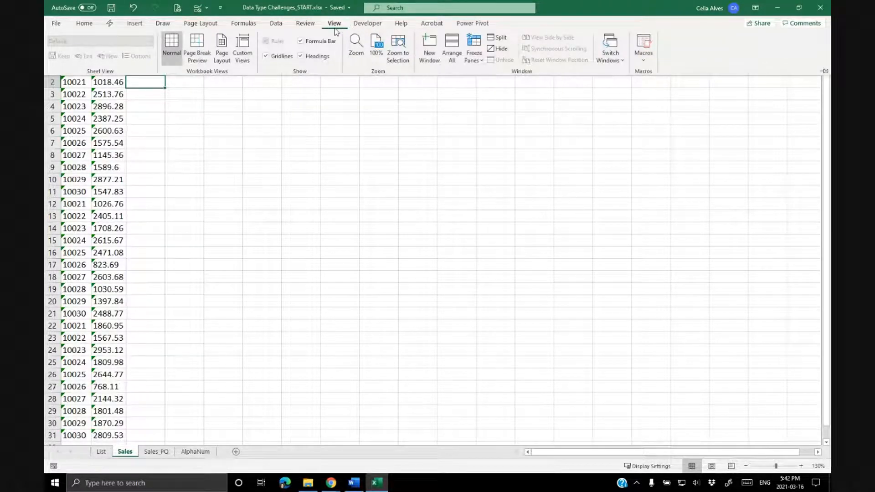
left_click(425, 54)
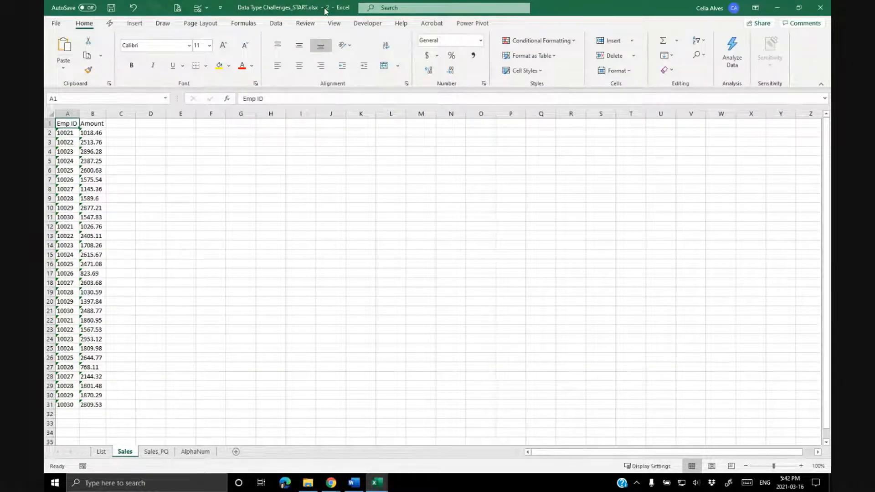
left_click_drag(288, 5, 450, 78)
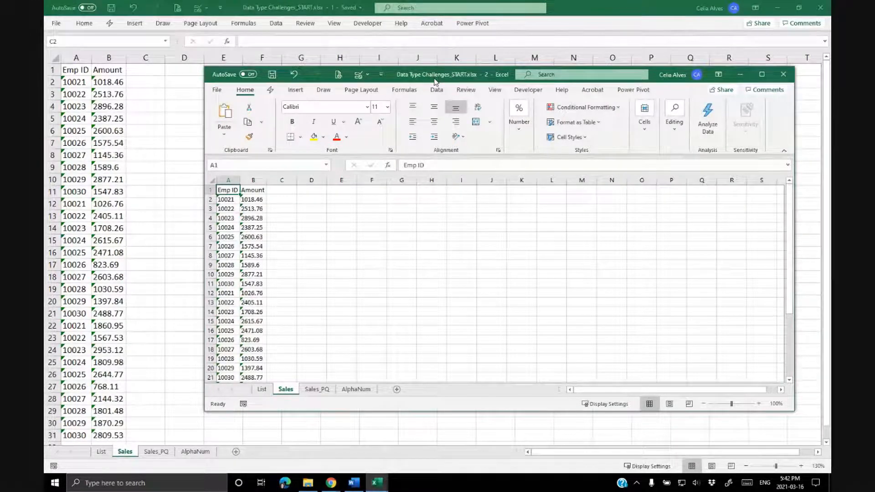
key("super+Right")
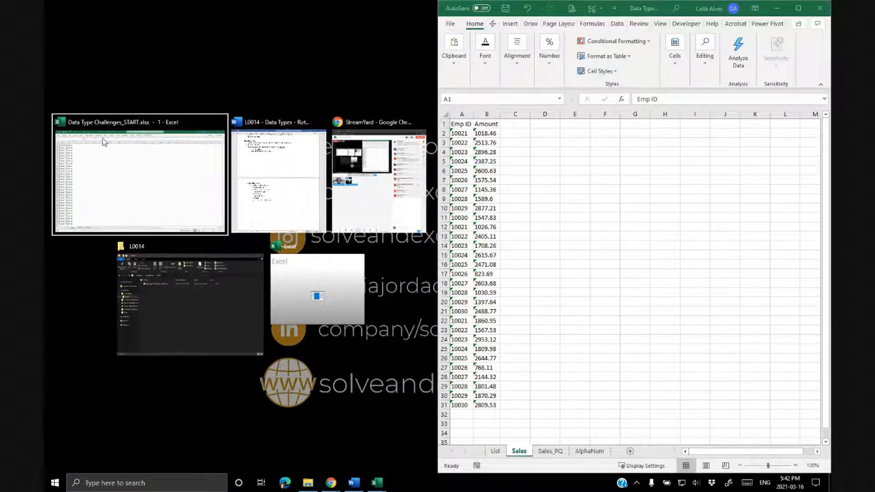
left_click(148, 192)
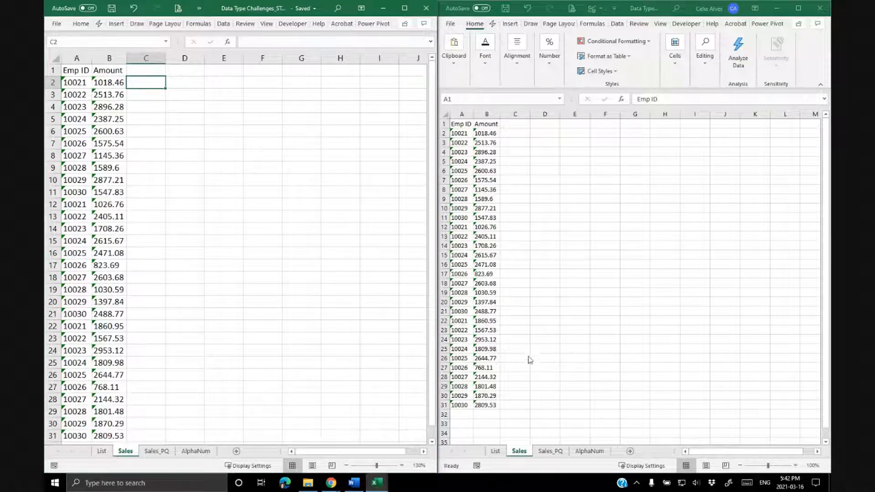
Zoom the second window's Sales sheet in to match the first window.
left_click(530, 336)
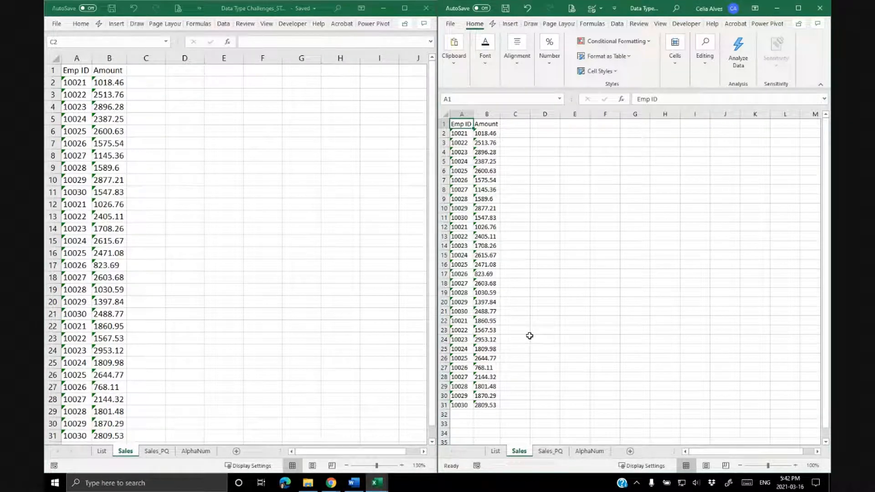
key("super")
left_click(377, 158)
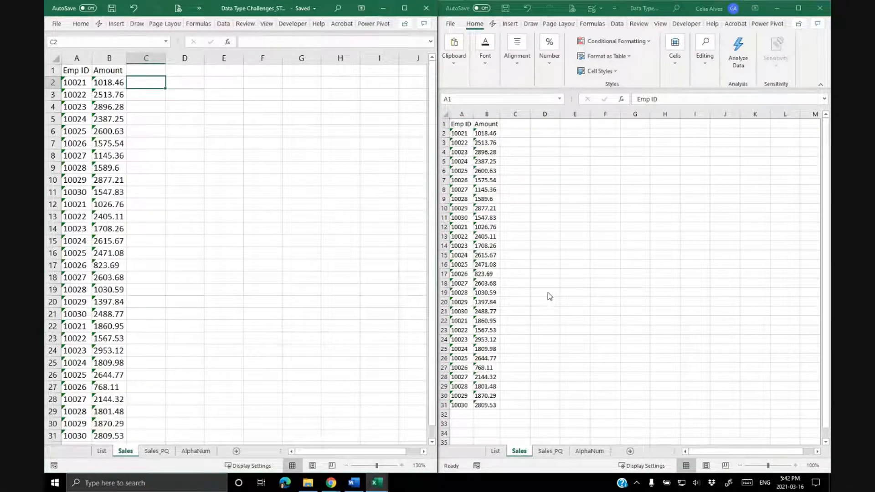
scroll(549, 297, "up", 1)
scroll(217, 252, "down", 2)
scroll(220, 253, "up", 1)
left_click(530, 207)
scroll(539, 207, "up", 2)
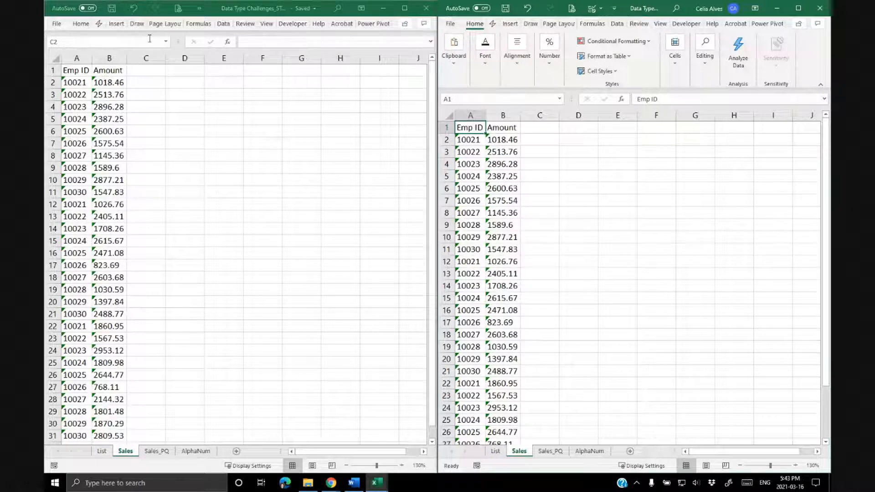
Pin the ribbon open in the first window.
left_click(80, 27)
left_click(80, 25)
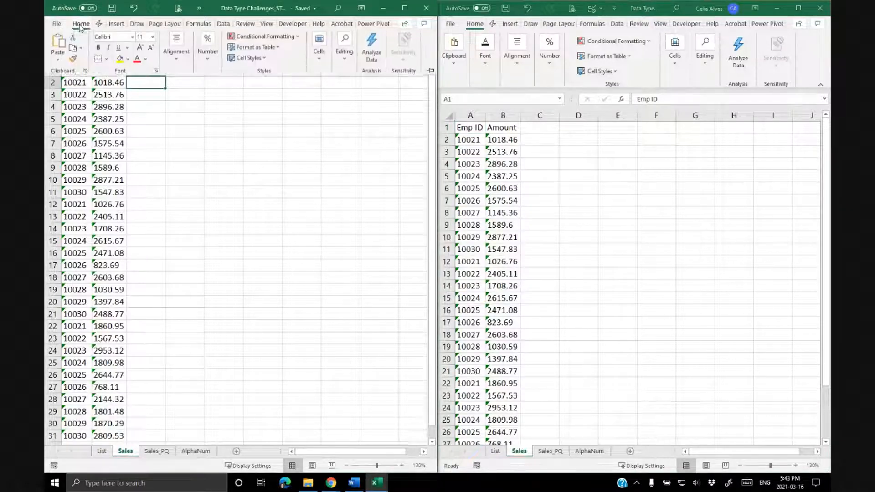
left_click(430, 73)
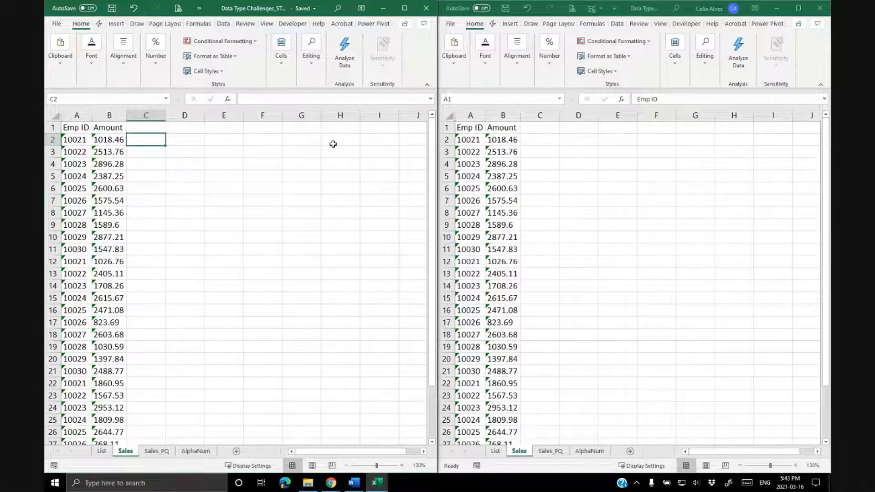
Show the List sheet in the first window while keeping Sales in the second.
left_click(103, 451)
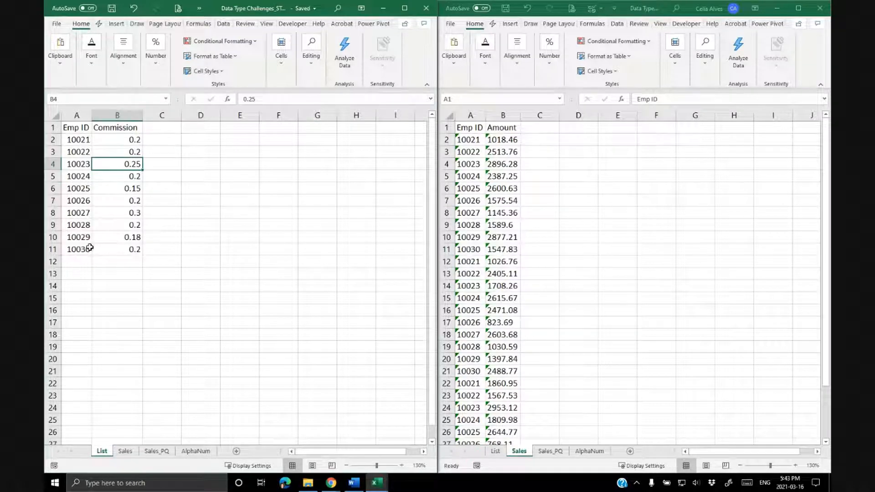
left_click(471, 193)
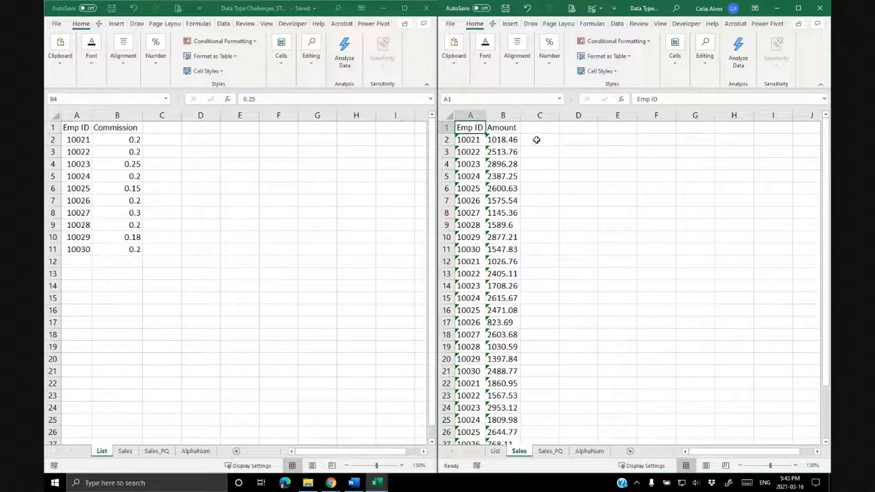
Start a VLOOKUP formula in Sales cell C2 using A2 as the lookup value.
left_click(536, 140)
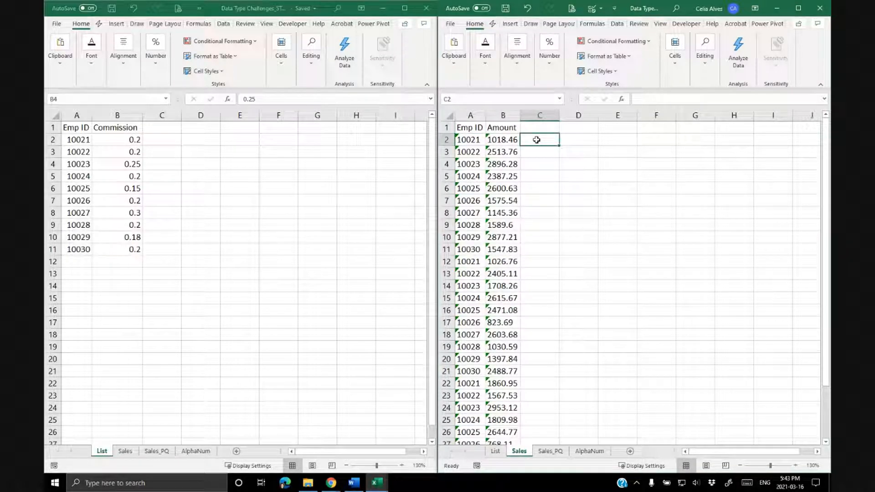
type("=")
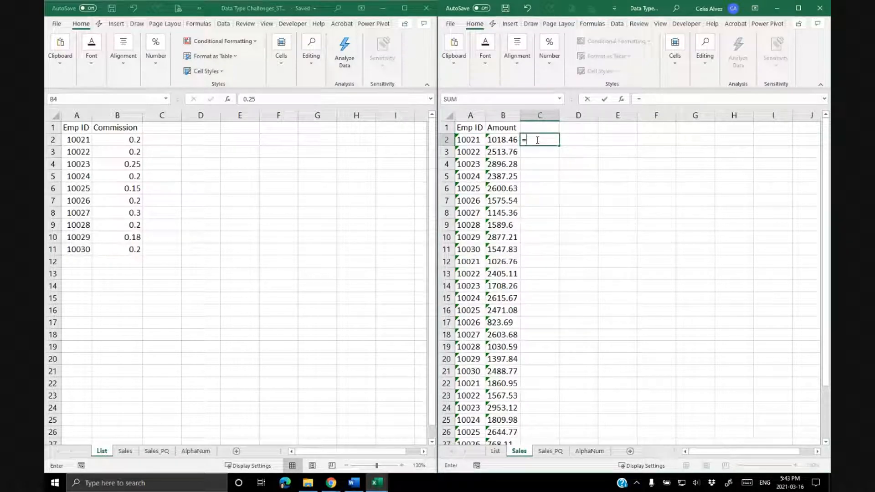
type("VLO")
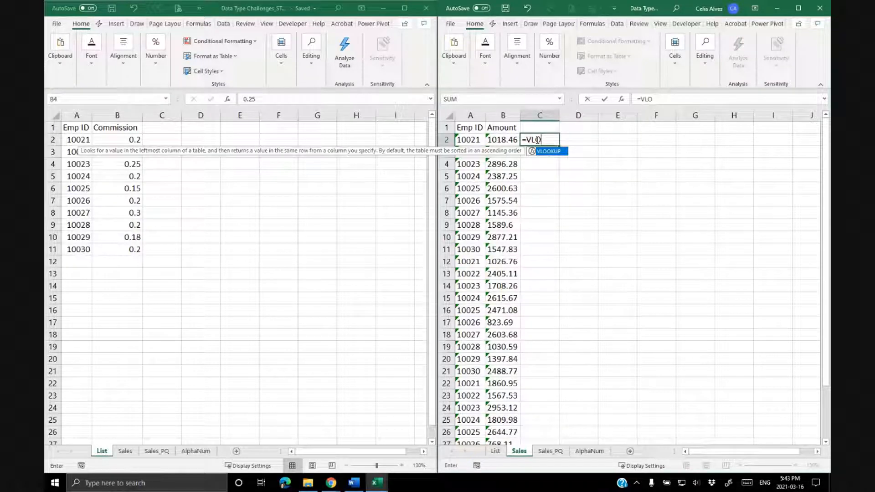
key("Tab")
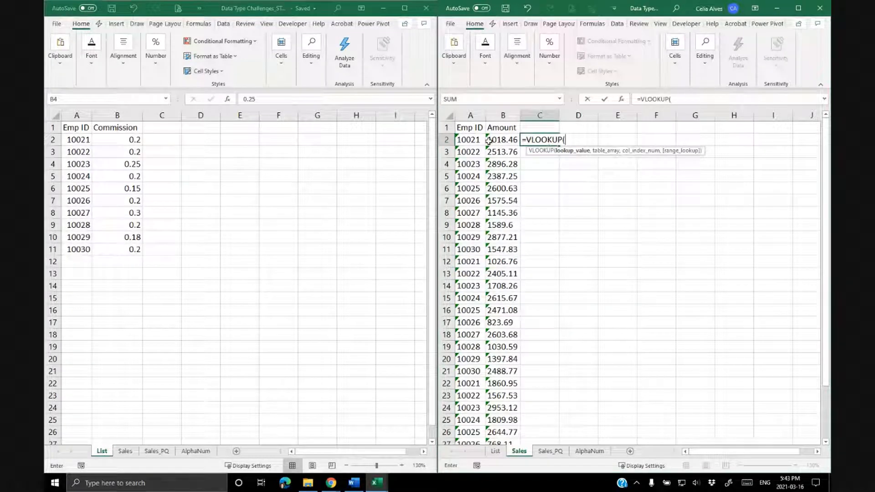
left_click(469, 137)
type(",")
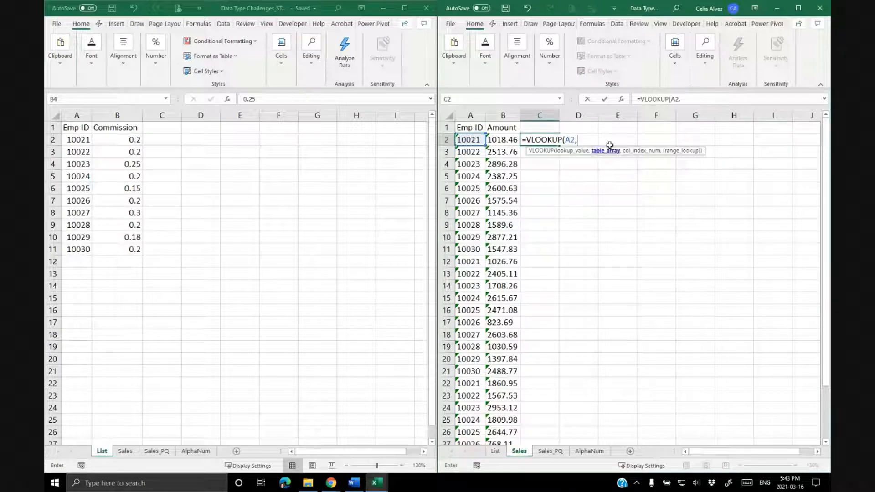
Complete the C2 VLOOKUP with table array List!$A$2:$B$11, column 2, and FALSE for an exact match.
left_click_drag(72, 138, 116, 240)
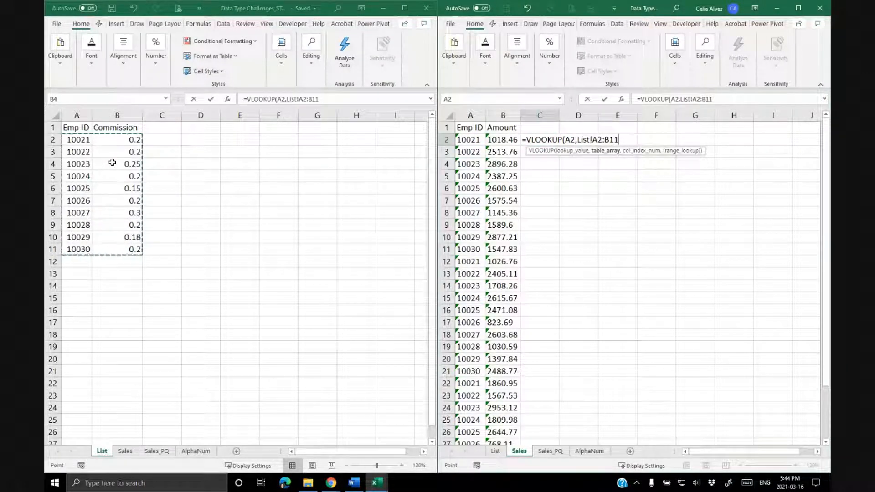
key("F4")
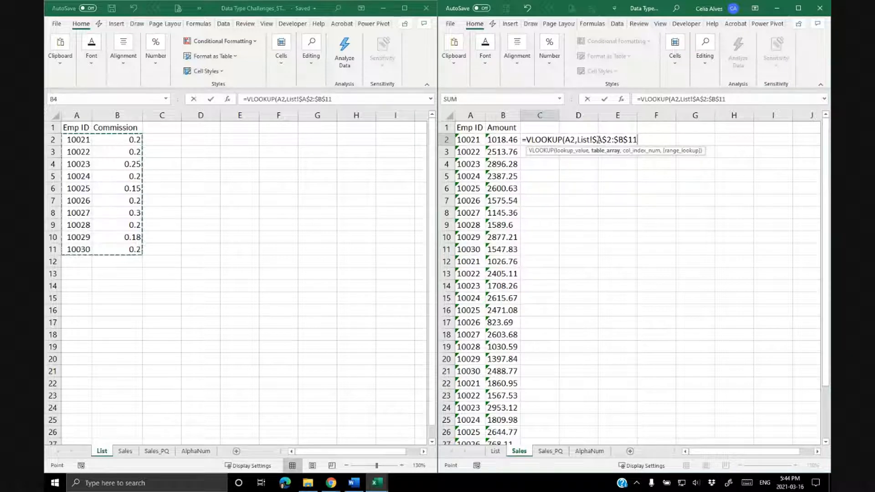
type(",2")
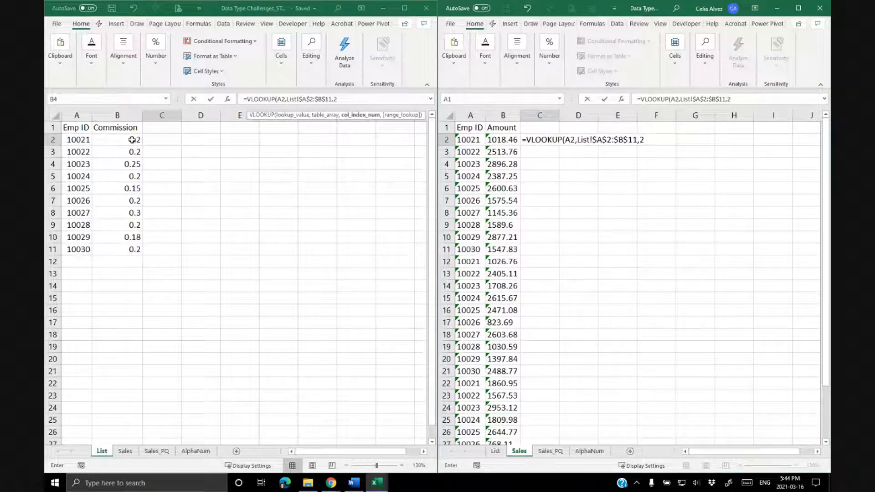
type(",")
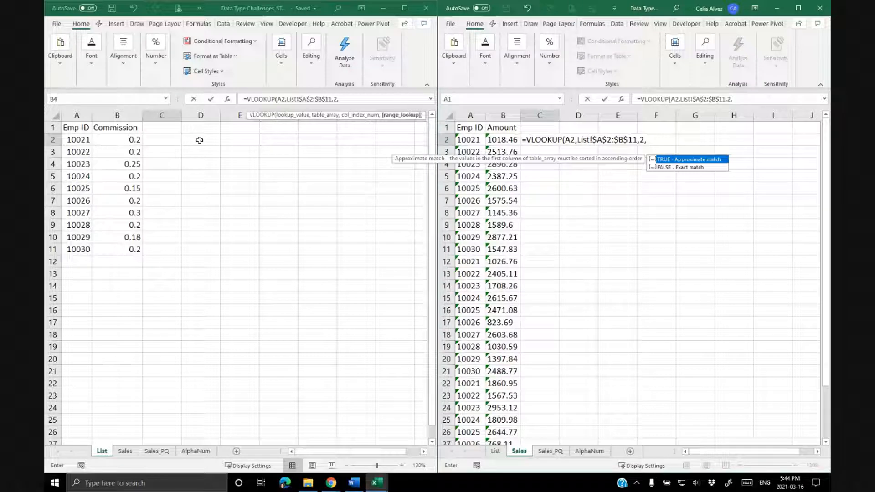
double_click(680, 168)
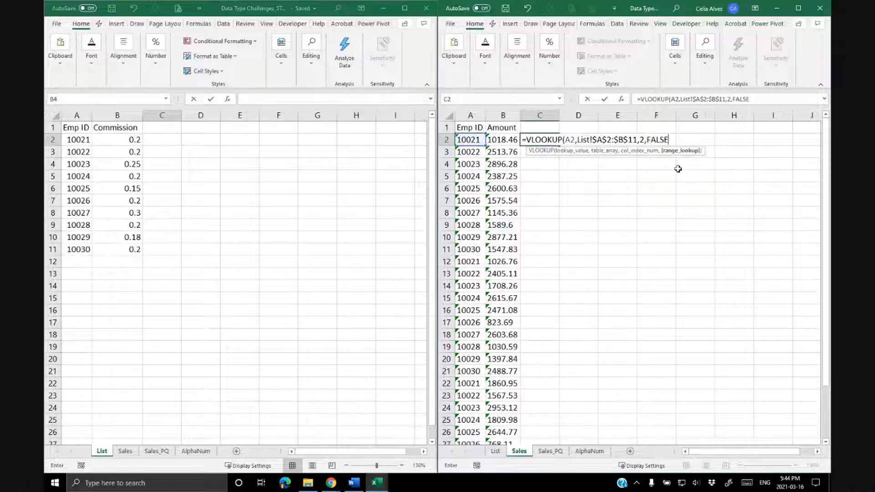
type(")")
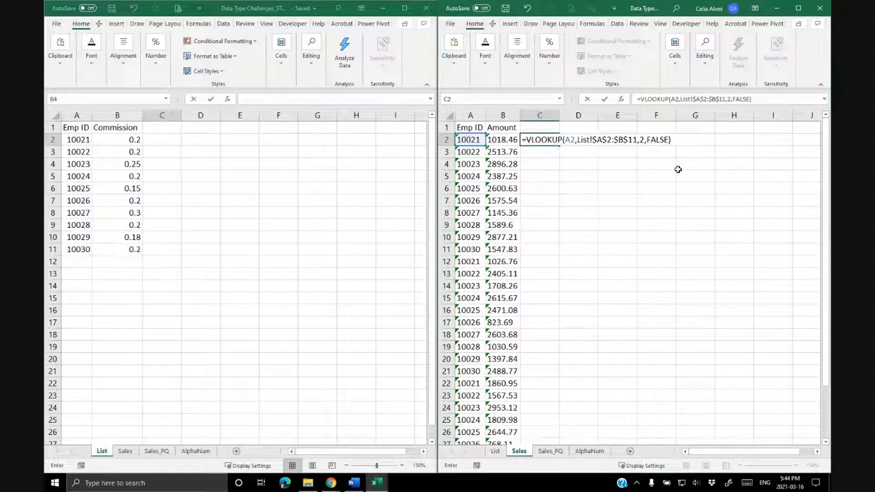
key("Return")
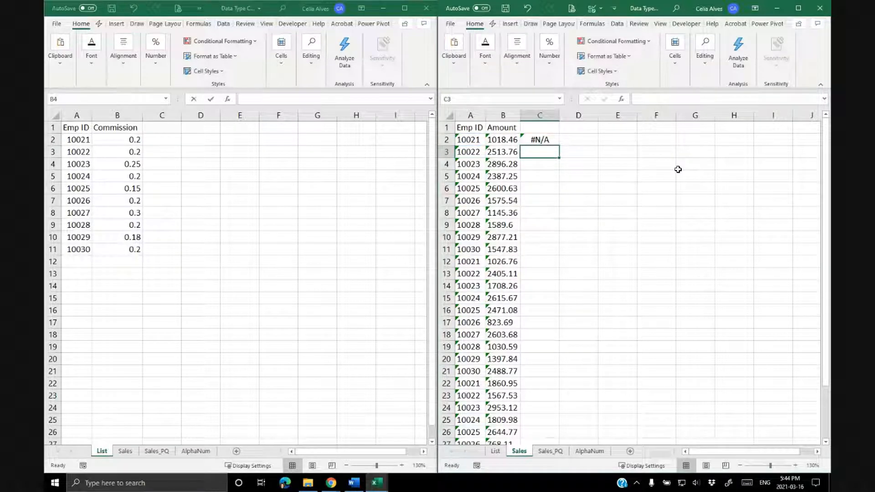
Copy the VLOOKUP formula from C2 down column C through row 31.
left_click(542, 140)
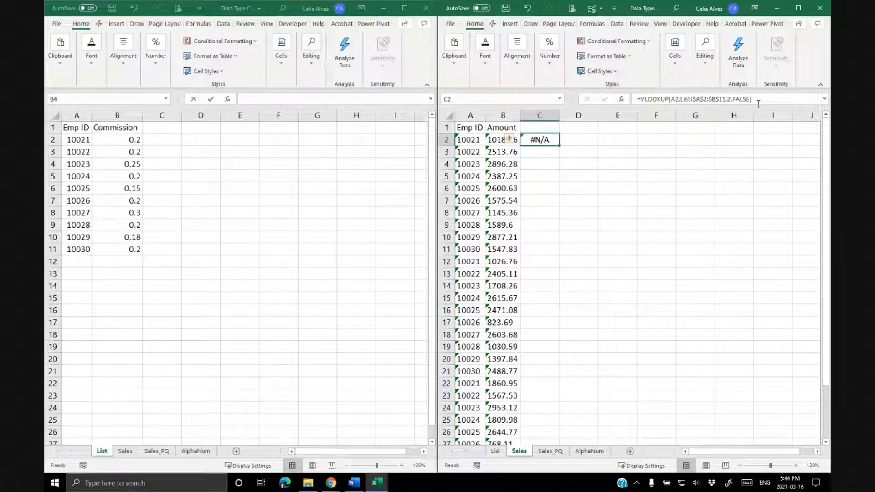
key("F2")
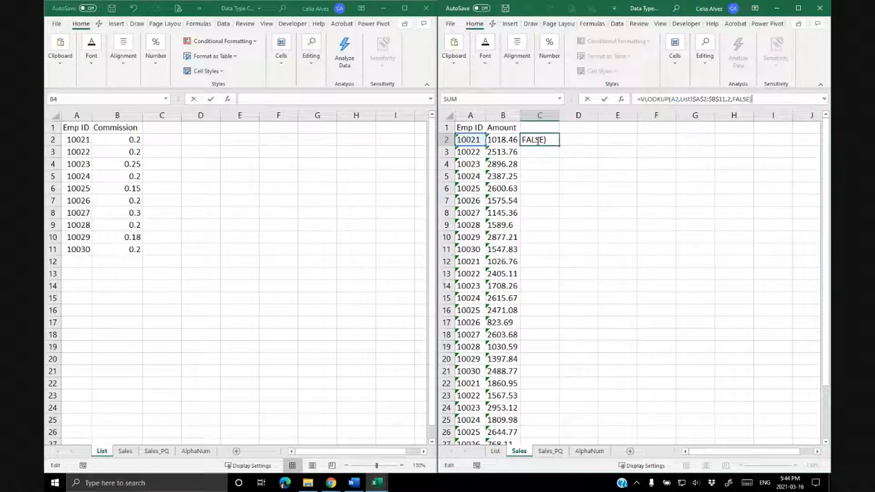
key("ctrl+Return")
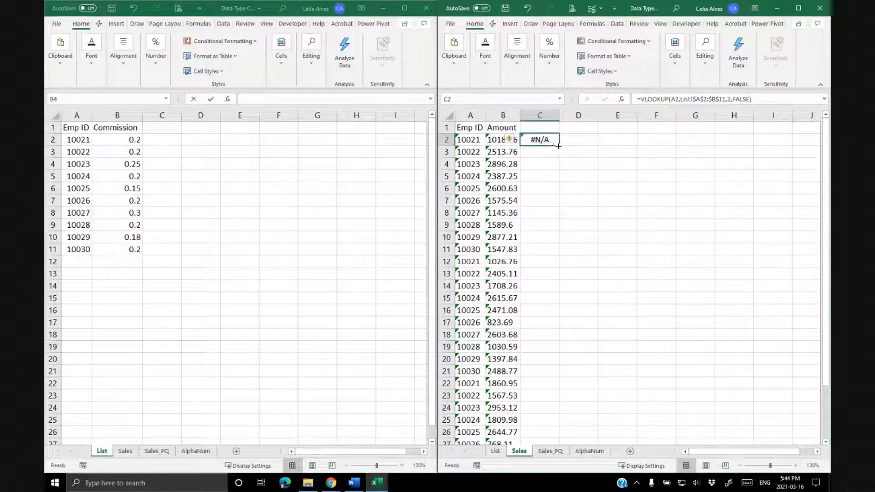
double_click(561, 147)
scroll(616, 236, "down", 4)
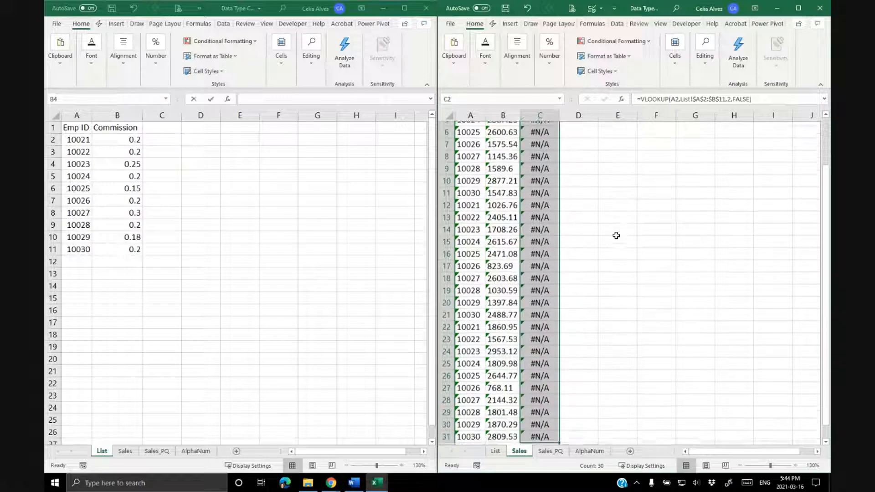
Inspect the copied VLOOKUP formulas and Emp ID values in several Sales rows.
left_click(540, 249)
left_click(756, 99)
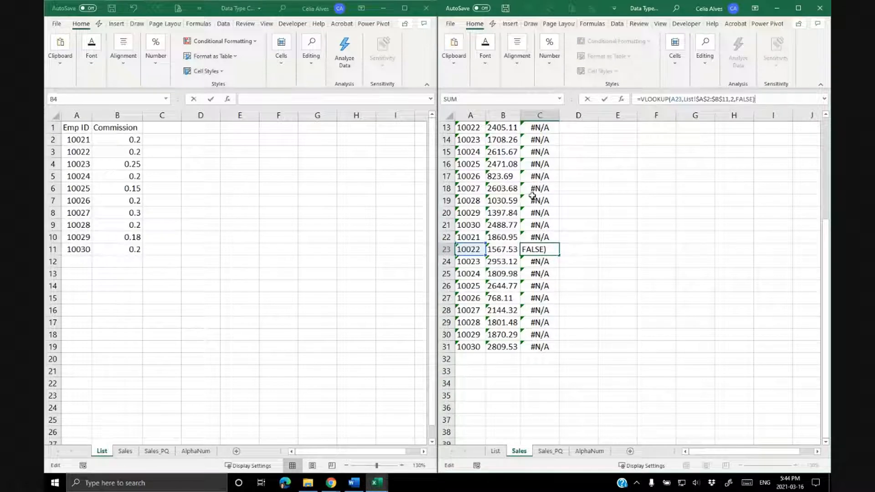
left_click(537, 181)
left_click(461, 180)
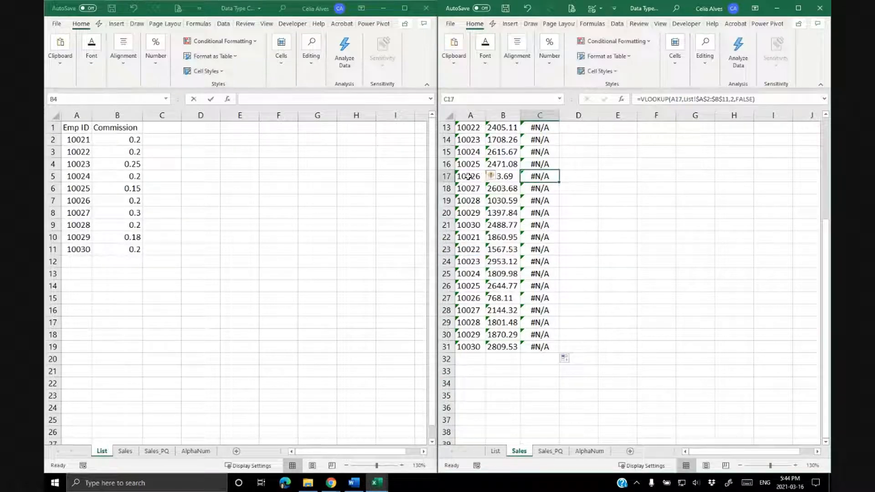
key("F2")
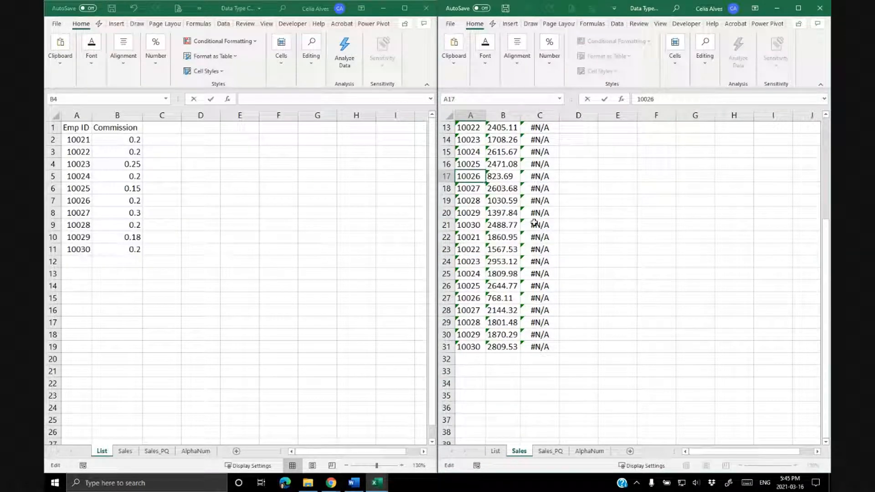
key("Escape")
left_click(543, 181)
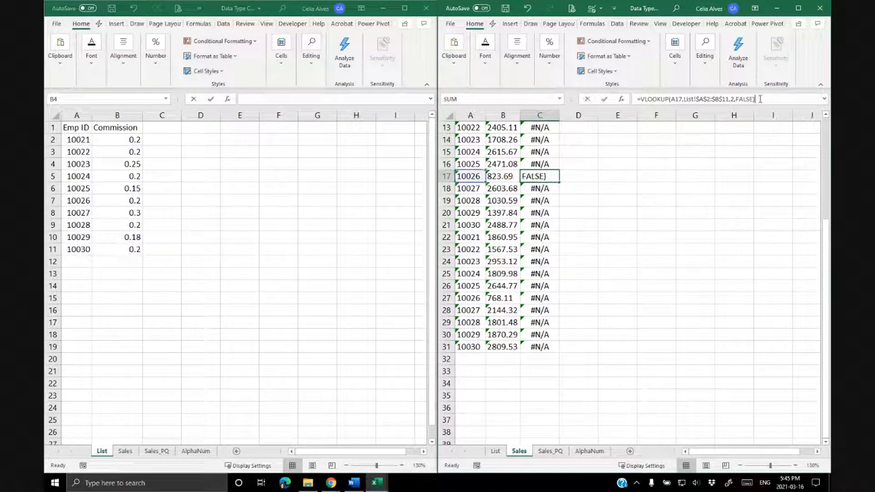
scroll(616, 198, "up", 4)
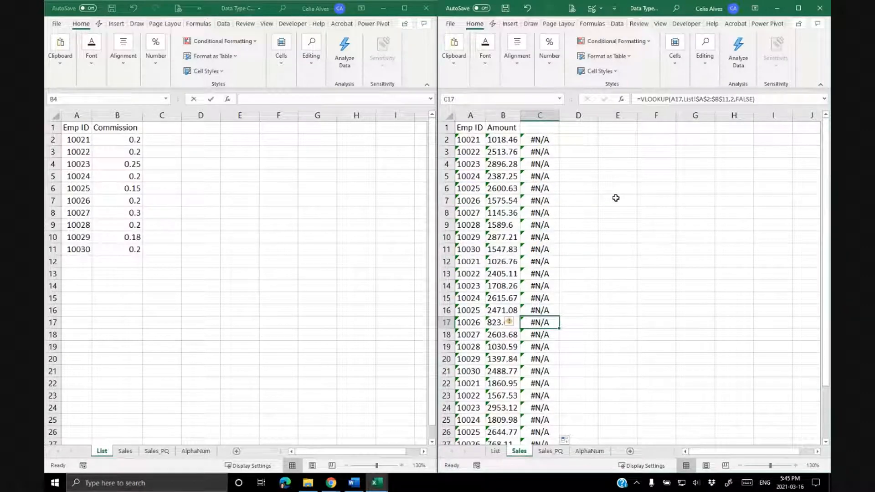
Widen columns A to C on the Sales sheet so the values are easier to read.
left_click(481, 115)
left_click_drag(480, 114, 542, 115)
double_click(485, 115)
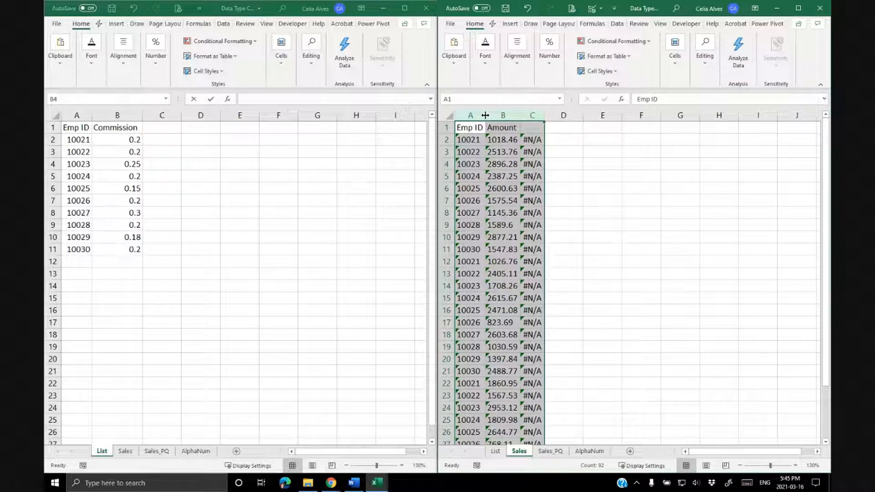
left_click_drag(486, 116, 541, 114)
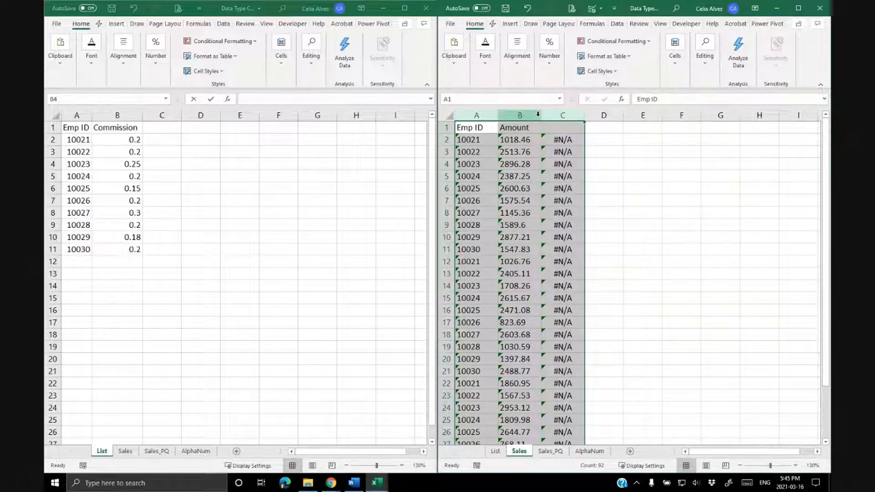
left_click(565, 139)
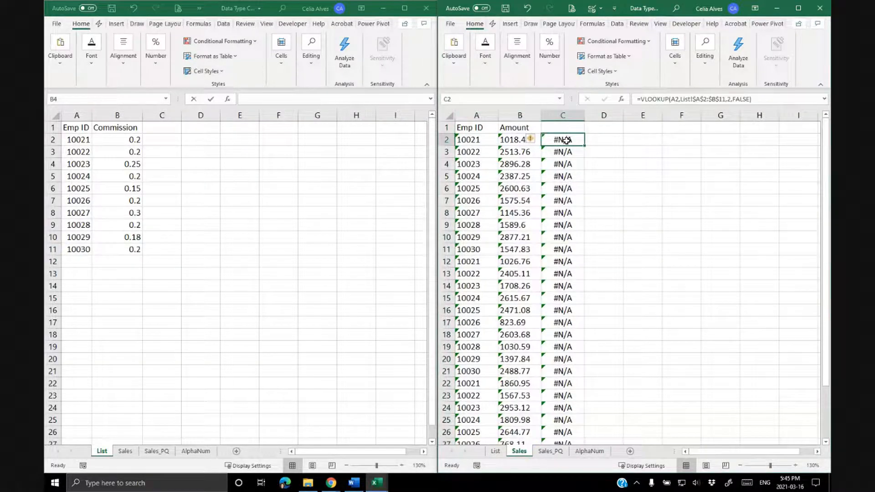
left_click_drag(483, 114, 508, 116)
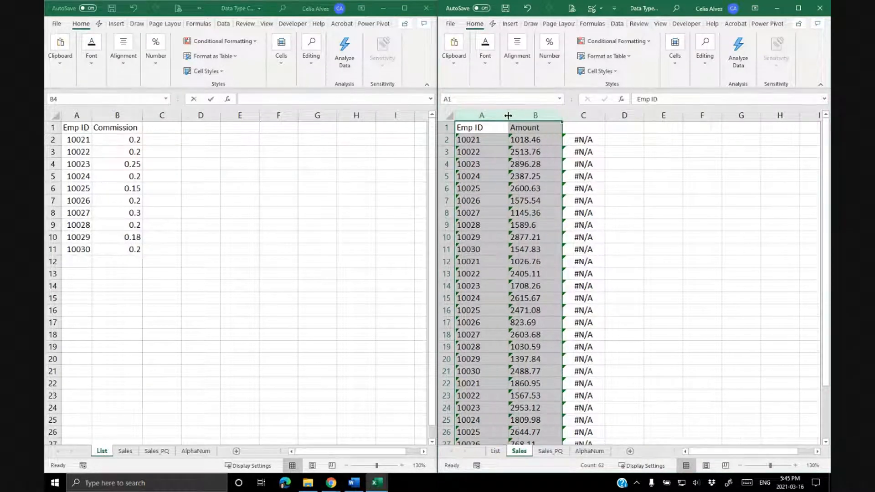
Widen columns A and B on the List sheet.
left_click(93, 116)
left_click_drag(76, 114, 113, 117)
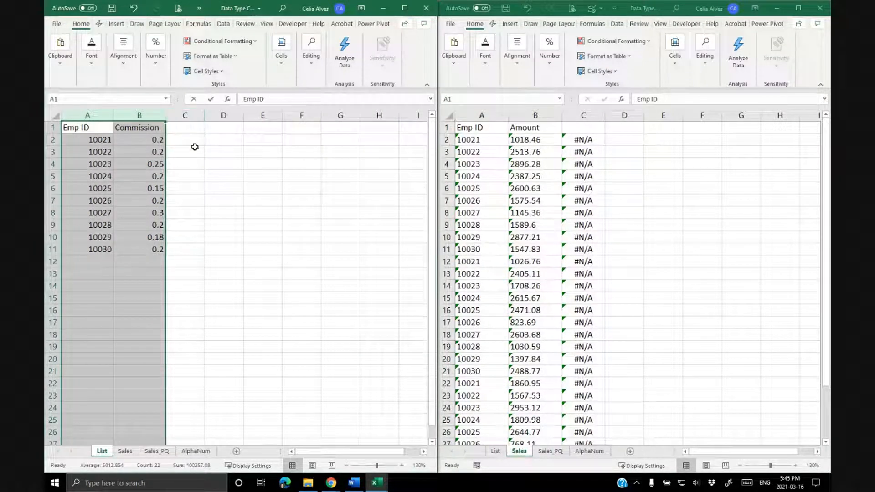
left_click(230, 164)
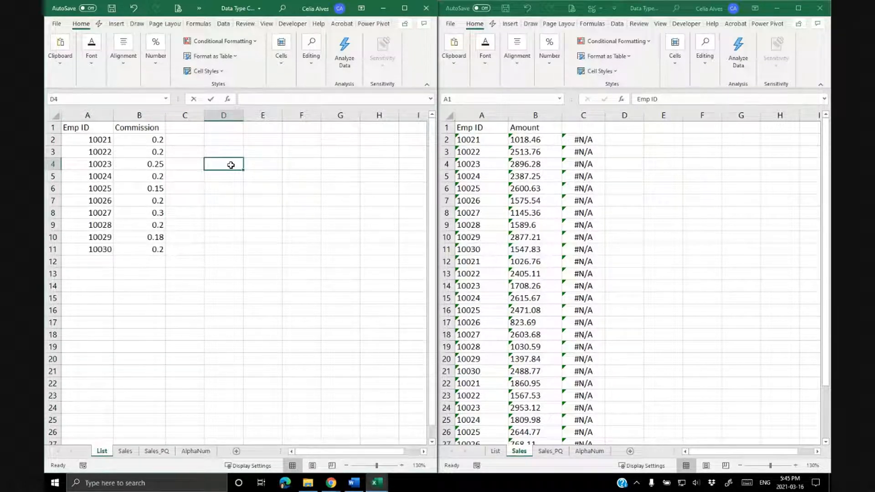
Compare the Emp ID columns of the Sales and List sheets.
left_click(497, 116)
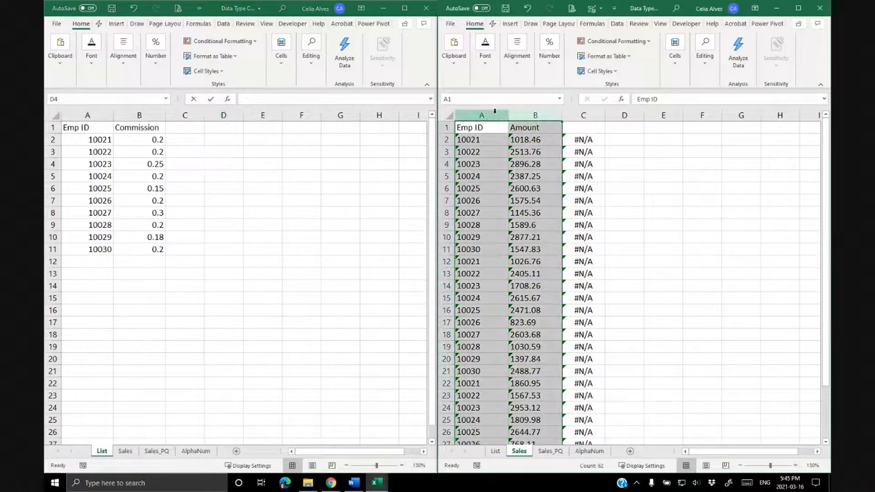
left_click(491, 114)
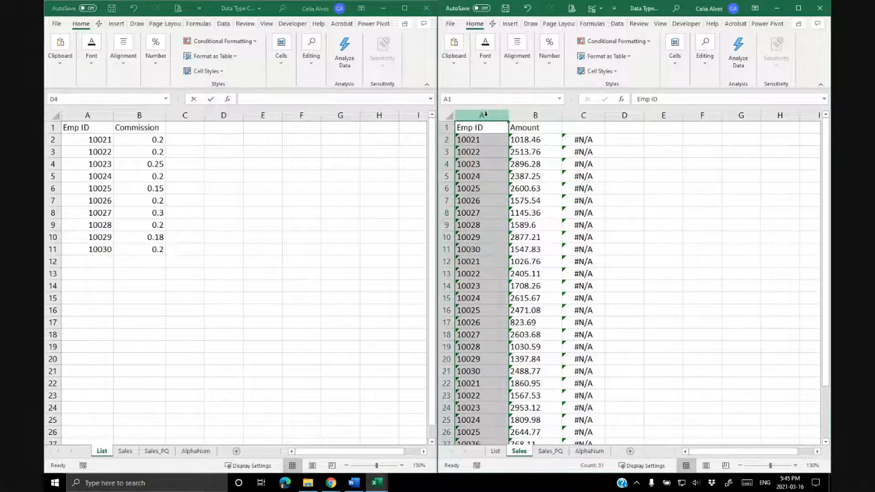
left_click(99, 115)
left_click(96, 111)
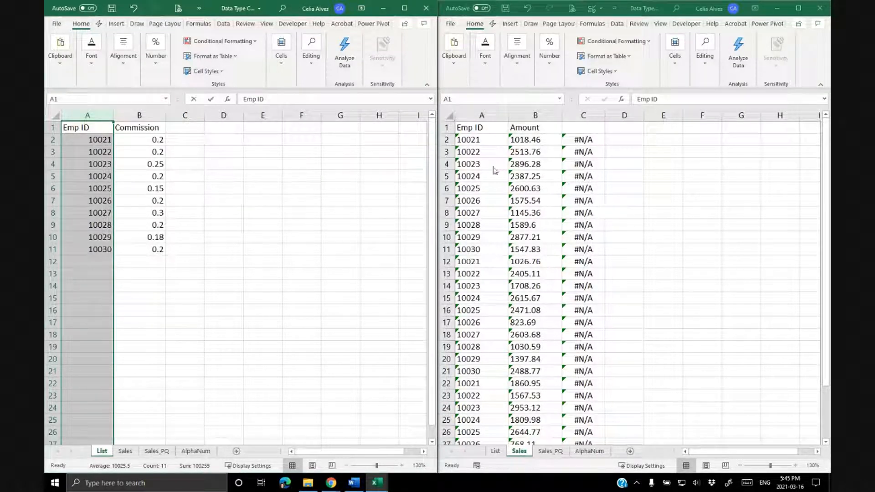
left_click(486, 151)
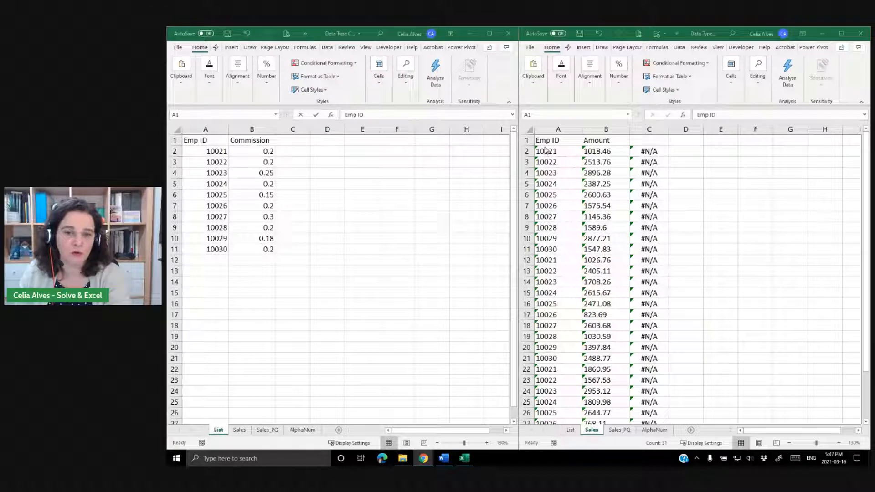
left_click(558, 129)
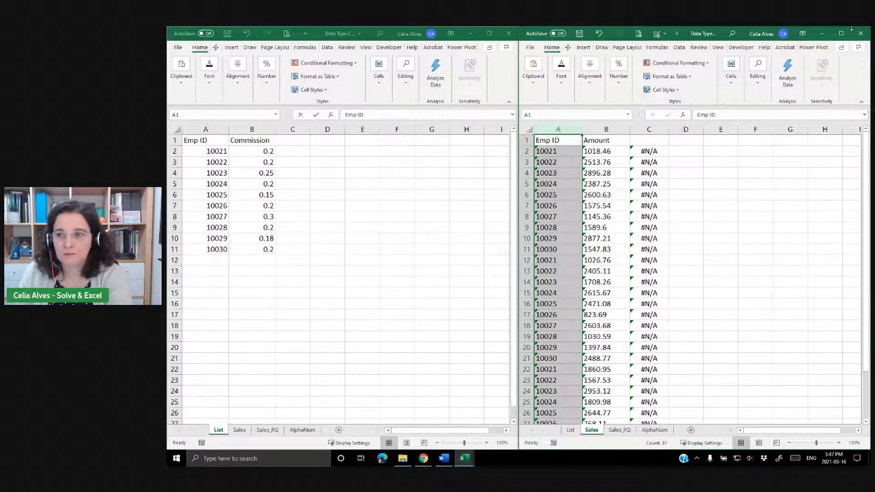
left_click(841, 33)
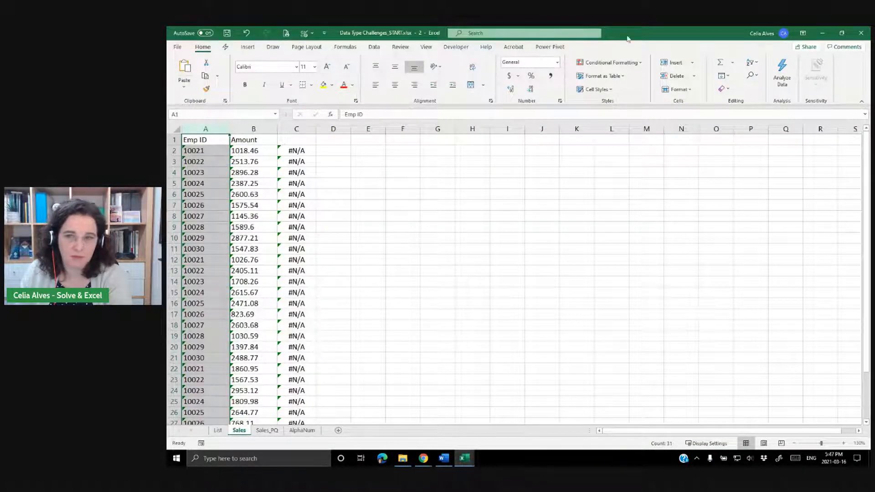
left_click(841, 33)
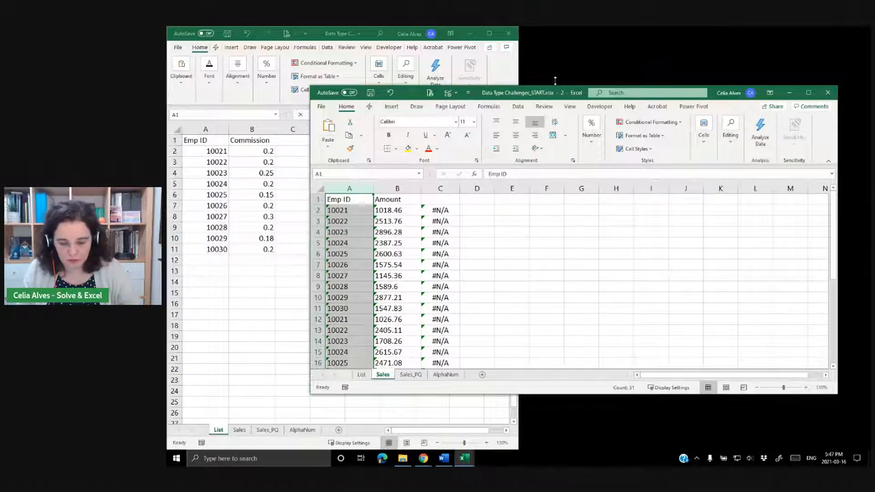
key("super+Right")
left_click(436, 183)
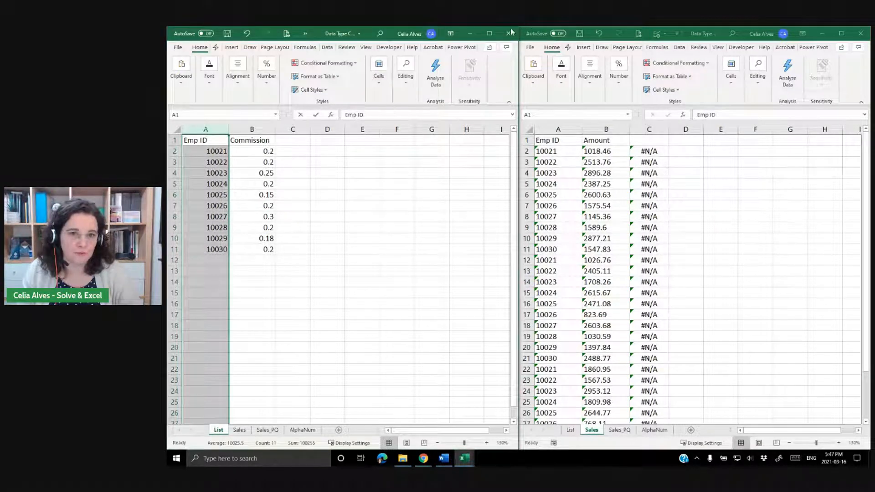
Maximize the List window and examine its Emp ID and Commission cells.
left_click(491, 33)
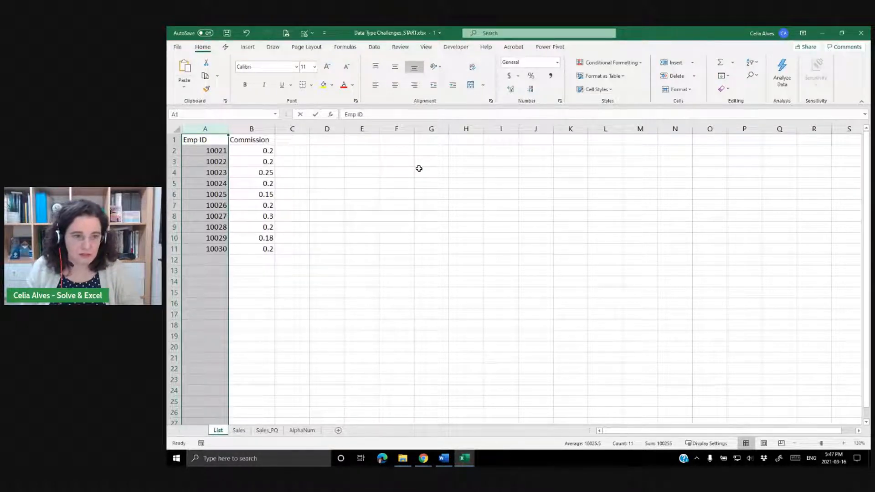
left_click(193, 153)
left_click(207, 212)
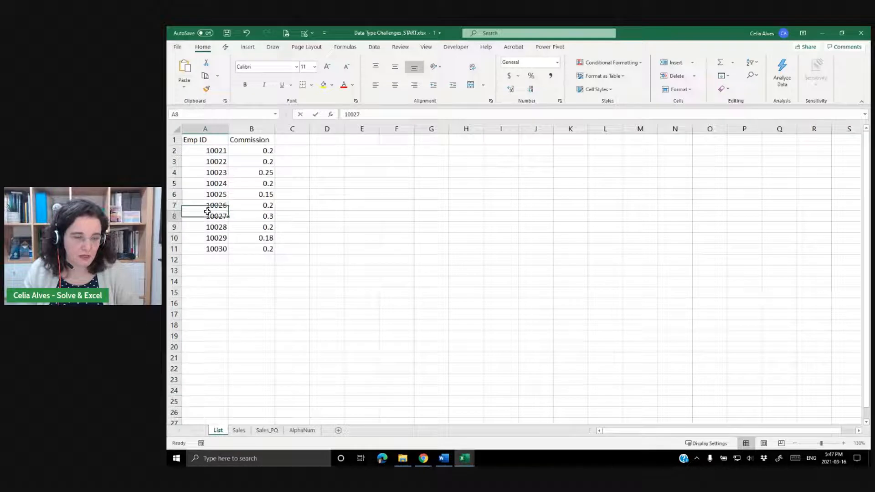
left_click_drag(210, 153, 236, 208)
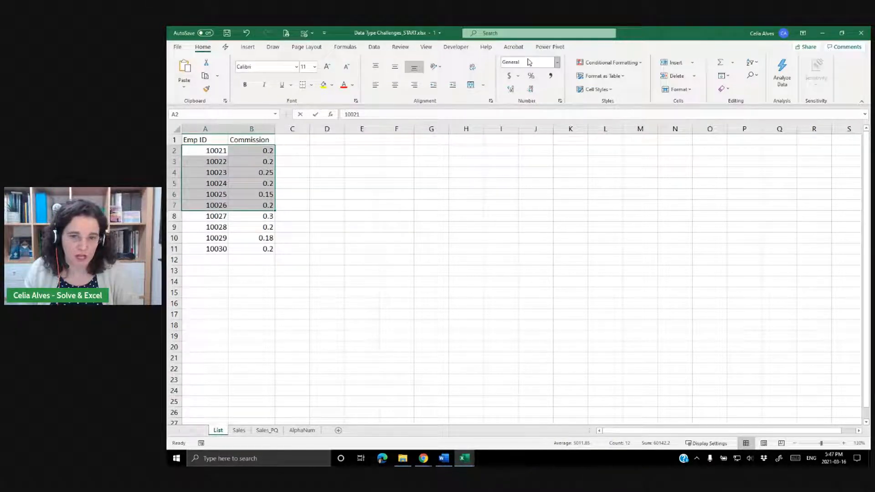
left_click(195, 182)
left_click(224, 161)
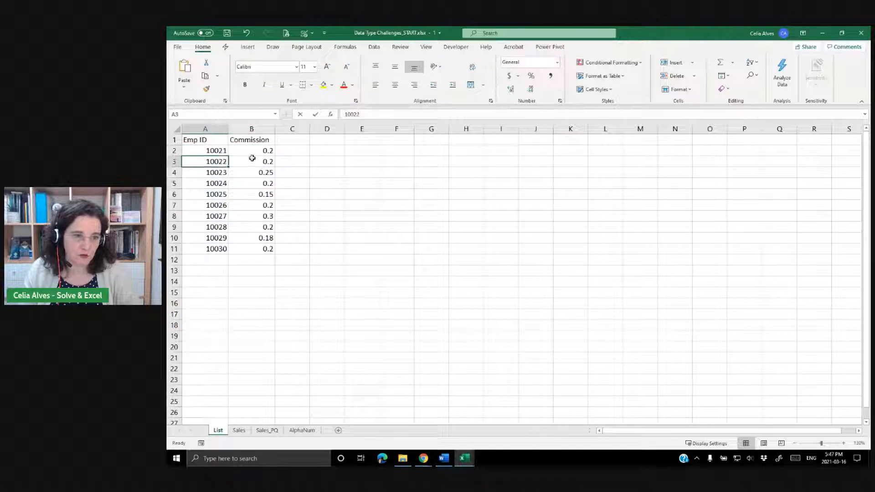
left_click(255, 161)
left_click(262, 194)
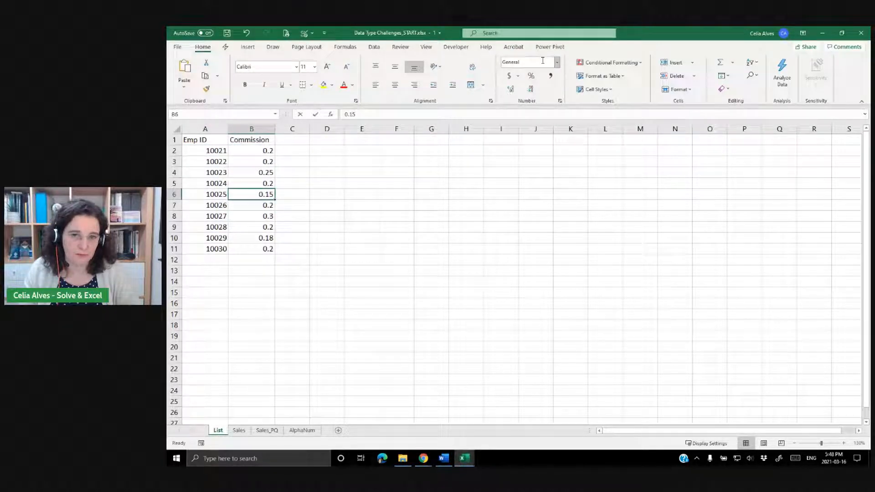
Inspect the number format and values of the Emp ID and Commission cells on the List sheet.
left_click(216, 223)
left_click(261, 228)
left_click(249, 176)
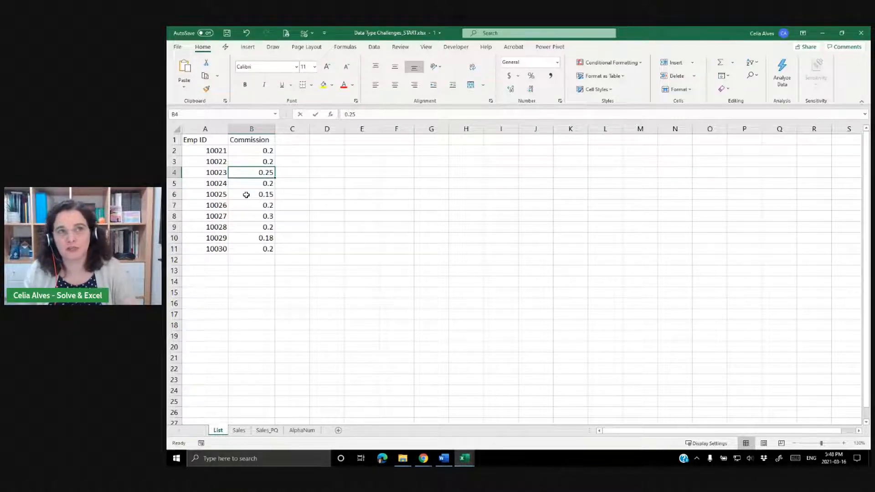
left_click_drag(211, 151, 248, 245)
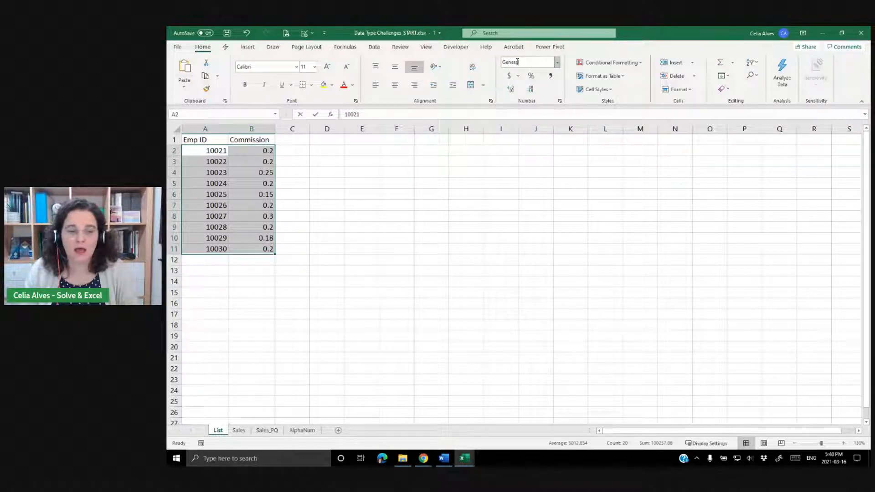
left_click(557, 62)
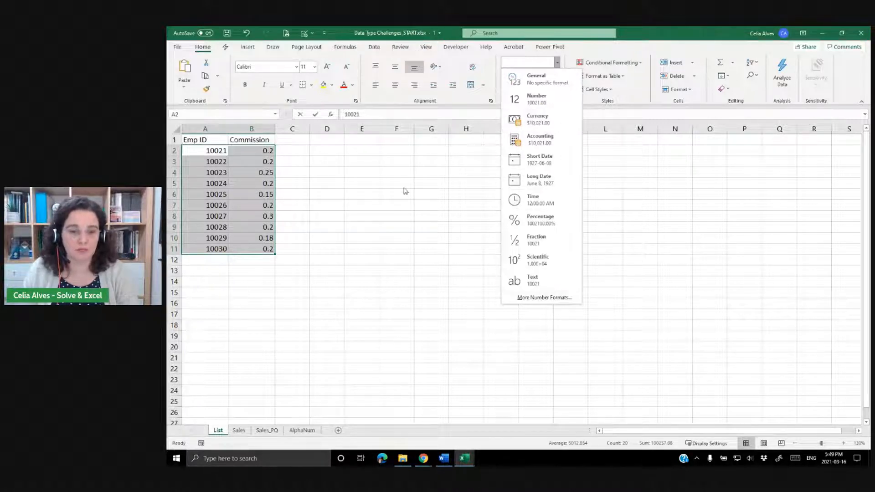
left_click(238, 167)
left_click(204, 155)
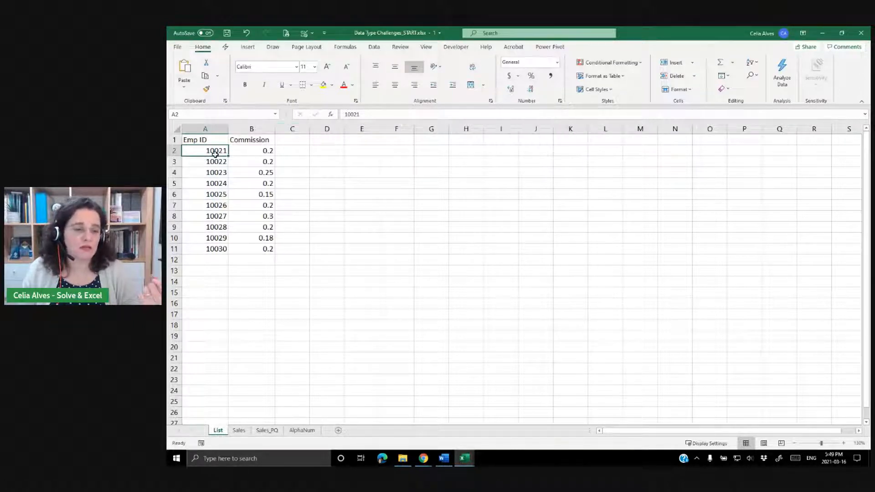
left_click_drag(214, 151, 214, 250)
left_click_drag(257, 151, 237, 249)
left_click(200, 184)
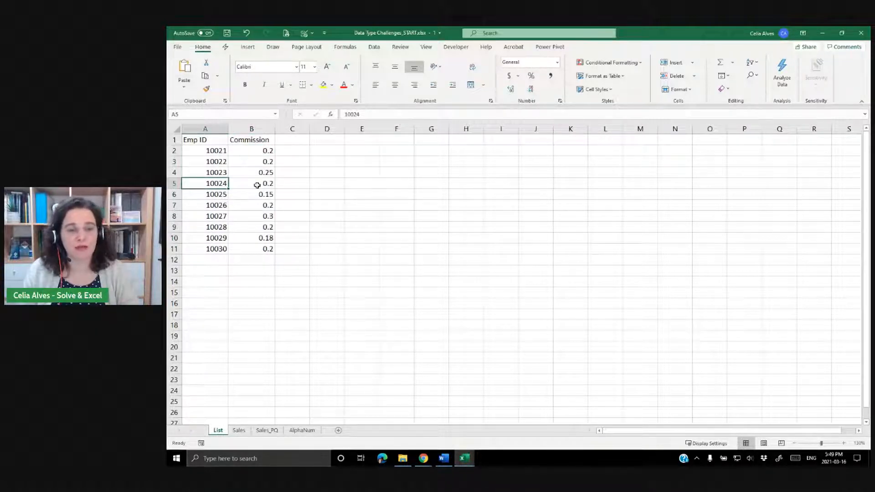
left_click(200, 152)
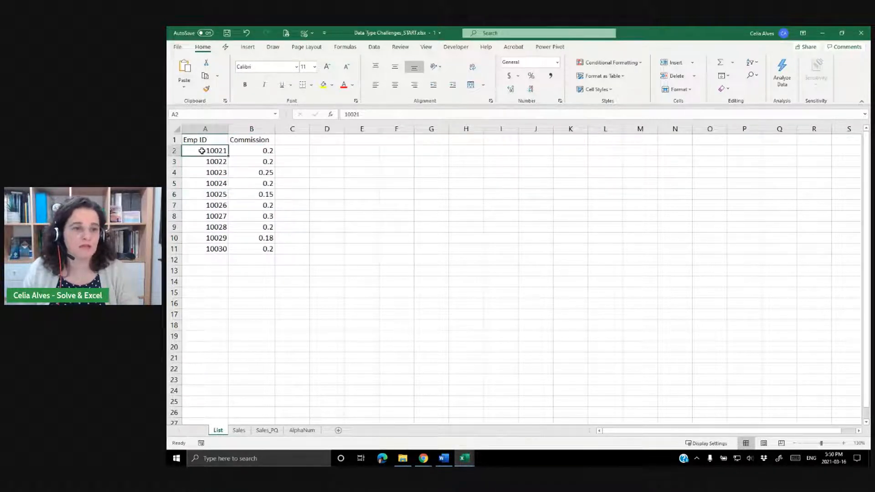
Try prefixing the first List Emp ID with an apostrophe to store it as text, then remove the apostrophe again.
left_click(346, 114)
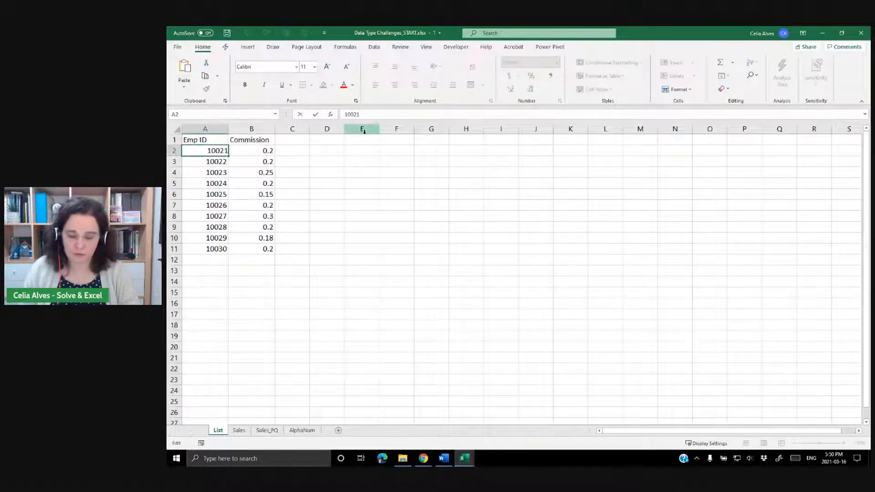
type("'")
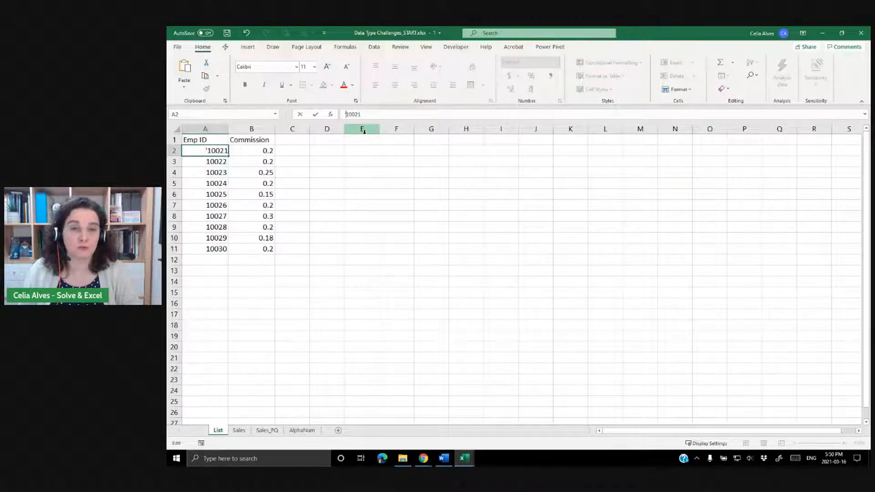
key("Return")
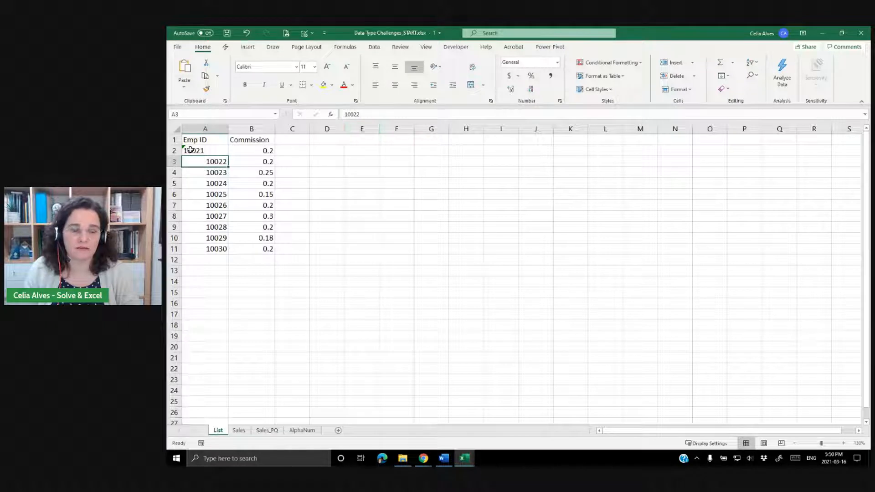
left_click(190, 150)
left_click(349, 114)
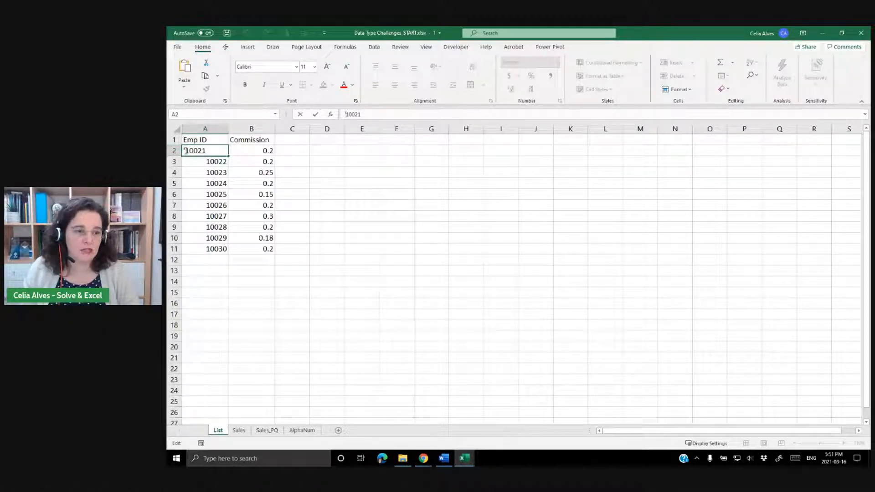
type("'")
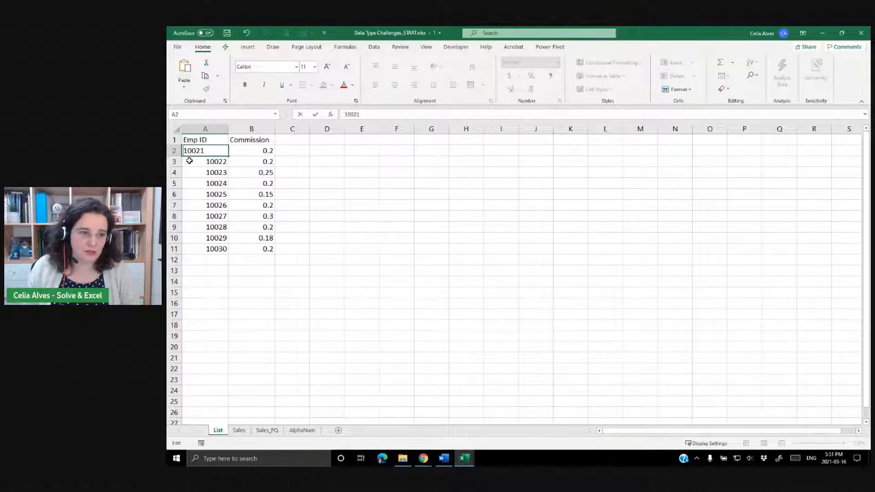
key("Return")
left_click(215, 149)
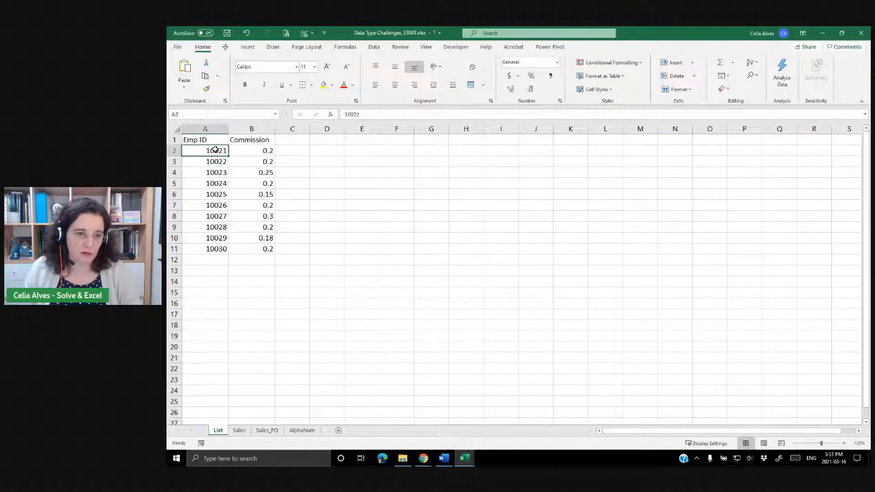
Arrange the List and Sales windows side by side and compare their Emp ID cells.
left_click(462, 463)
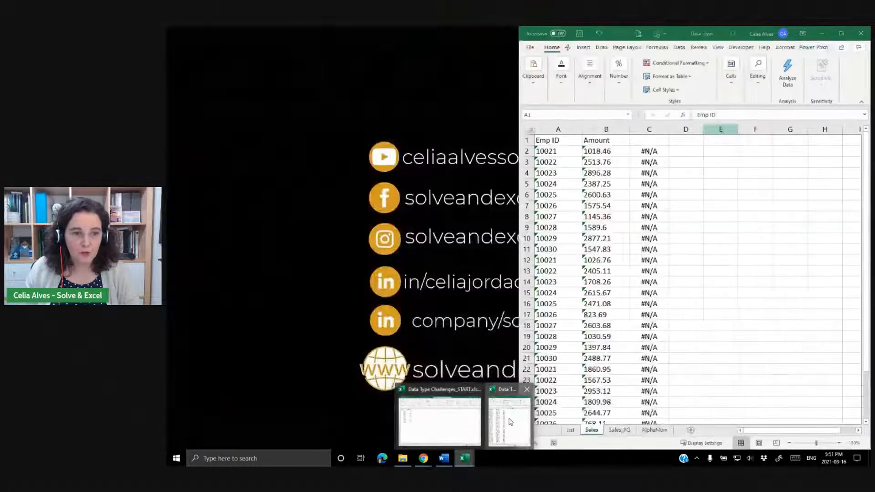
left_click(510, 420)
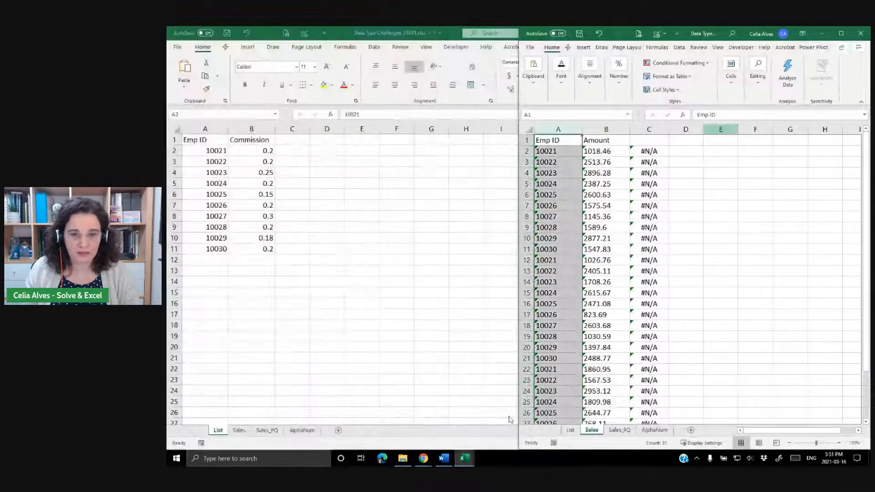
left_click(572, 150)
key("Down")
key("Down")
key("Down")
key("Down")
key("Down")
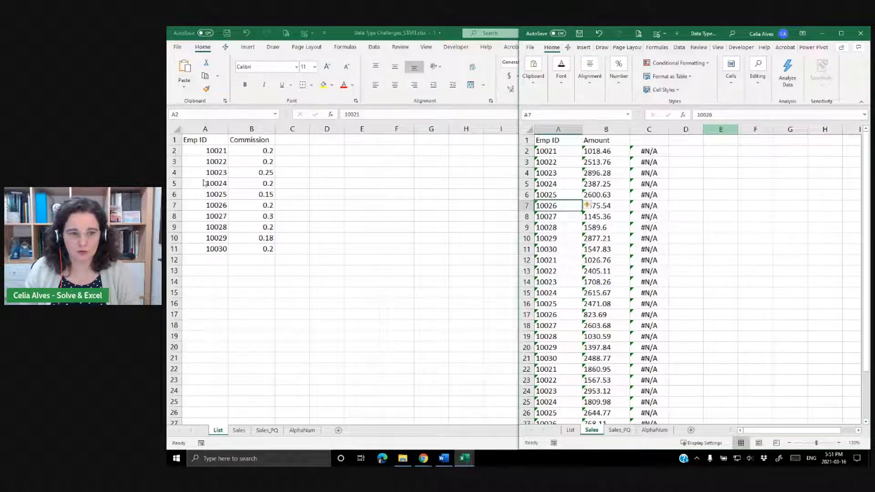
left_click(202, 151)
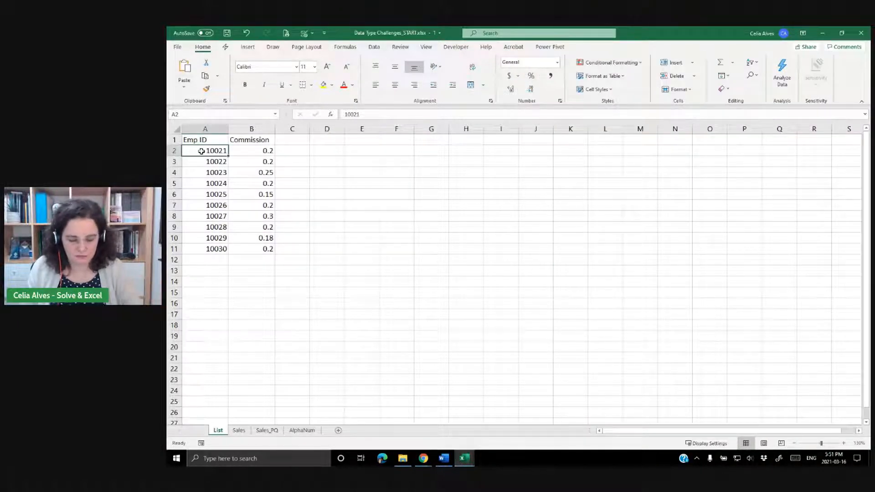
key("super+Left")
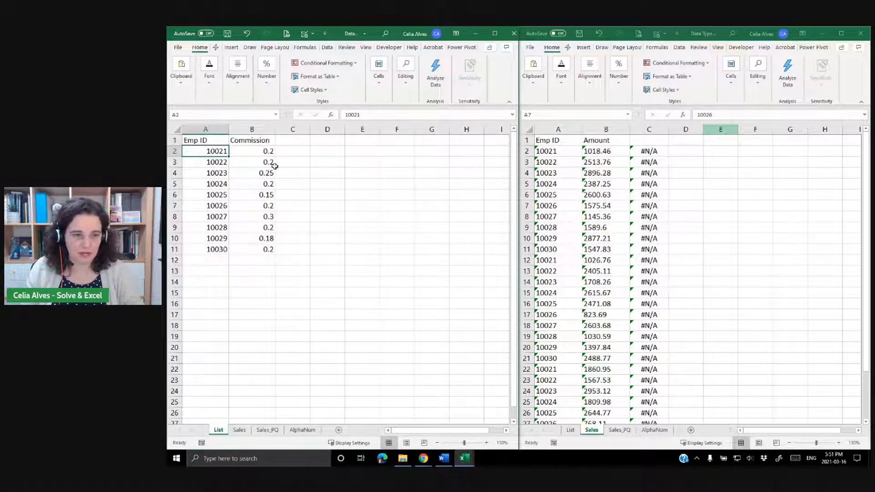
Toggle left alignment on and off for the Commission values on the List sheet.
left_click_drag(195, 150, 197, 245)
left_click_drag(252, 150, 257, 247)
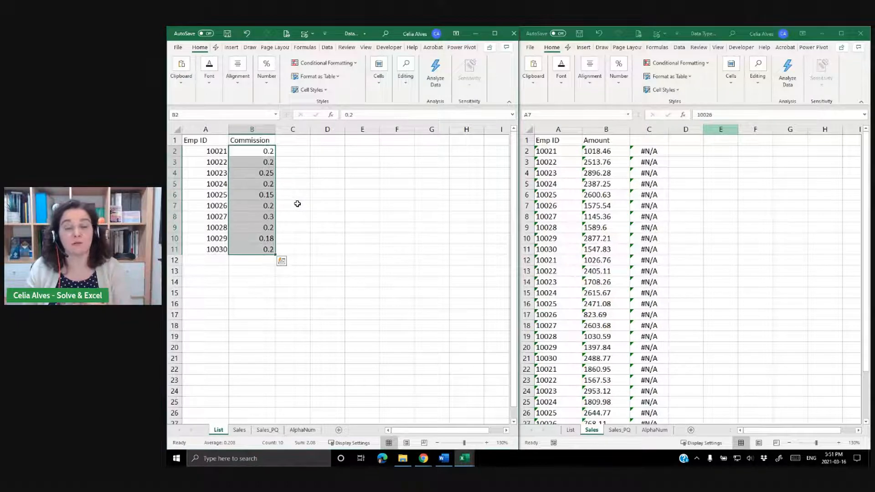
left_click(237, 69)
left_click(230, 127)
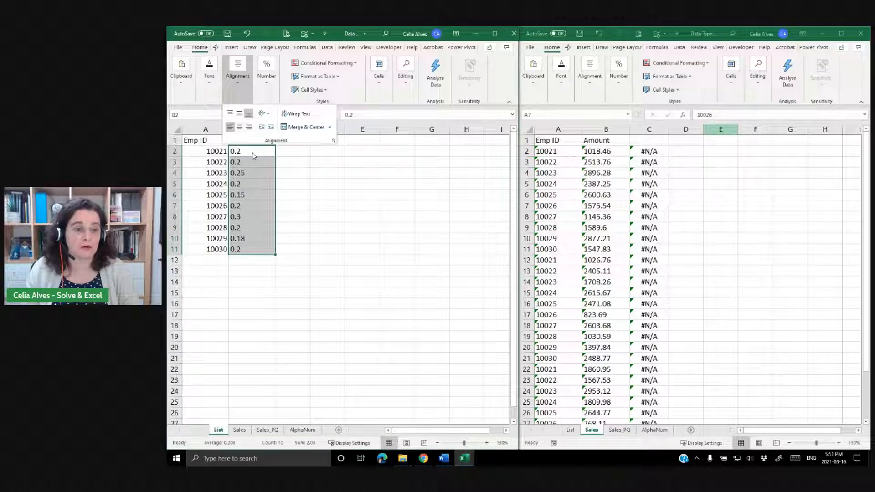
left_click(230, 127)
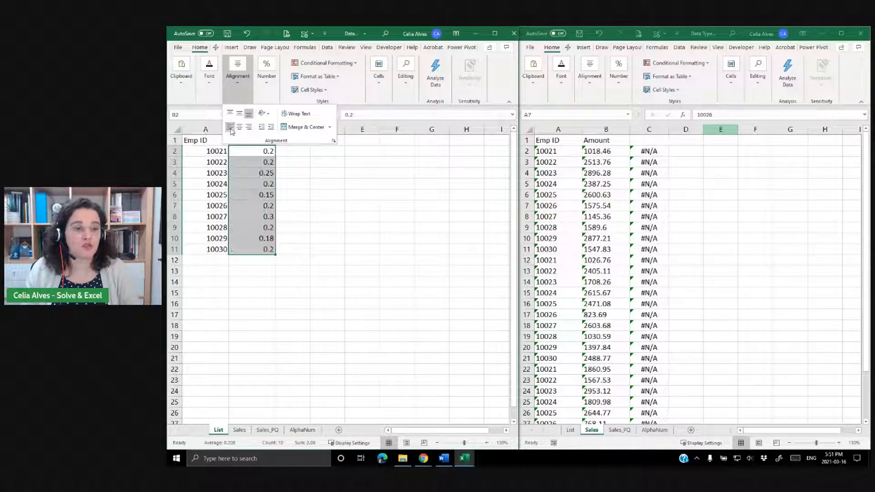
left_click(325, 189)
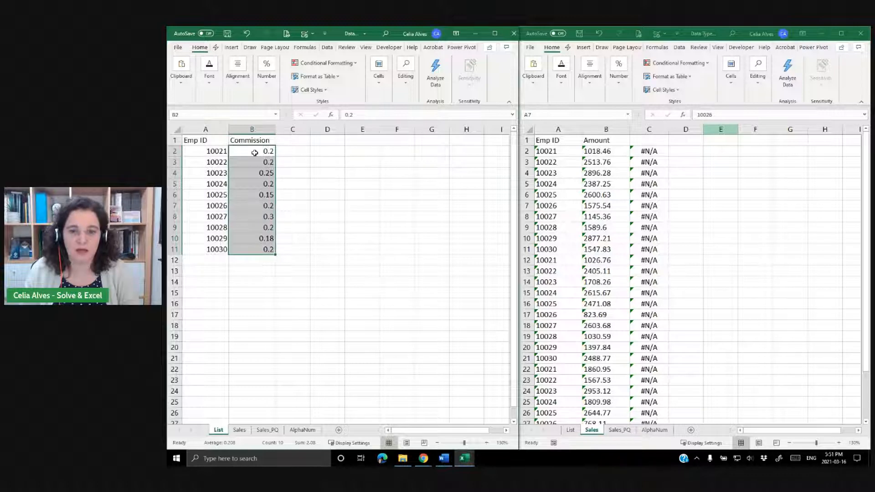
Examine the Sales Emp ID cells and the VLOOKUP formula in the first Commission cell.
left_click(569, 158)
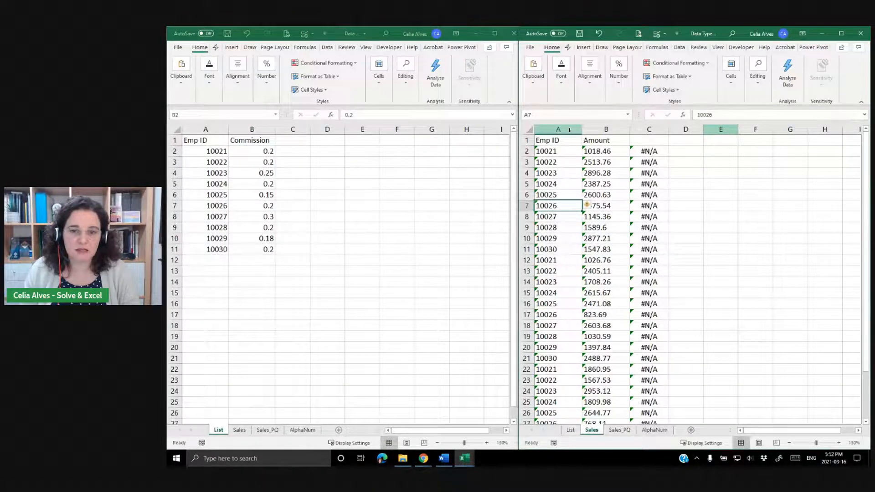
left_click_drag(569, 130, 606, 130)
left_click(551, 151)
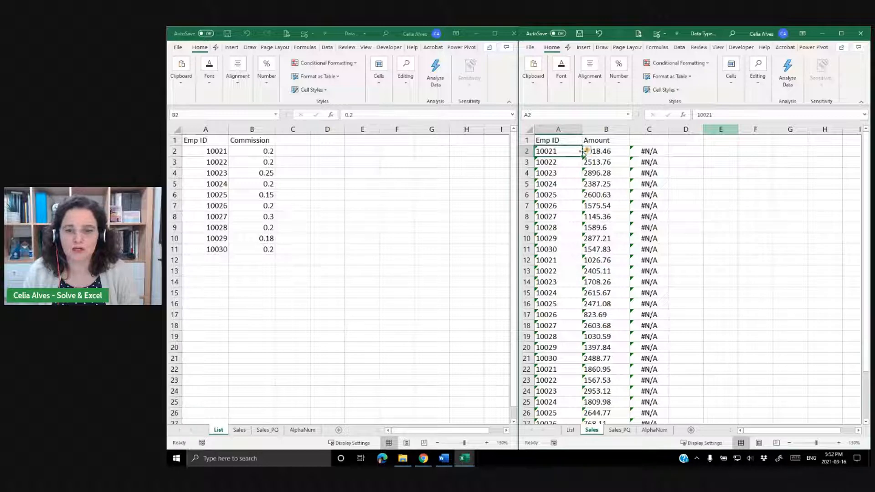
mouse_move(589, 153)
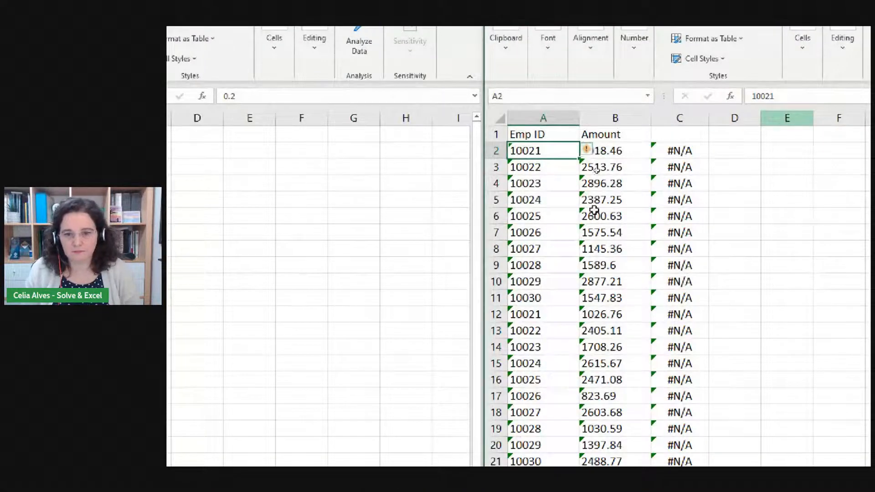
mouse_move(589, 153)
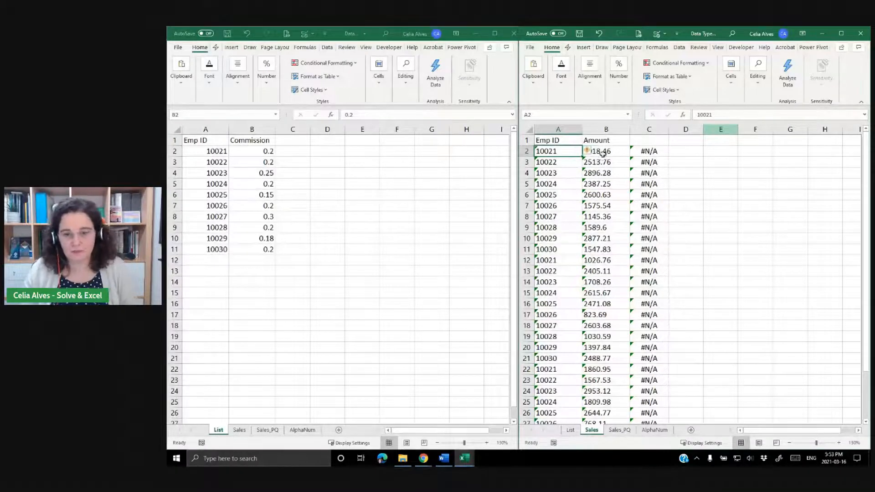
left_click(646, 153)
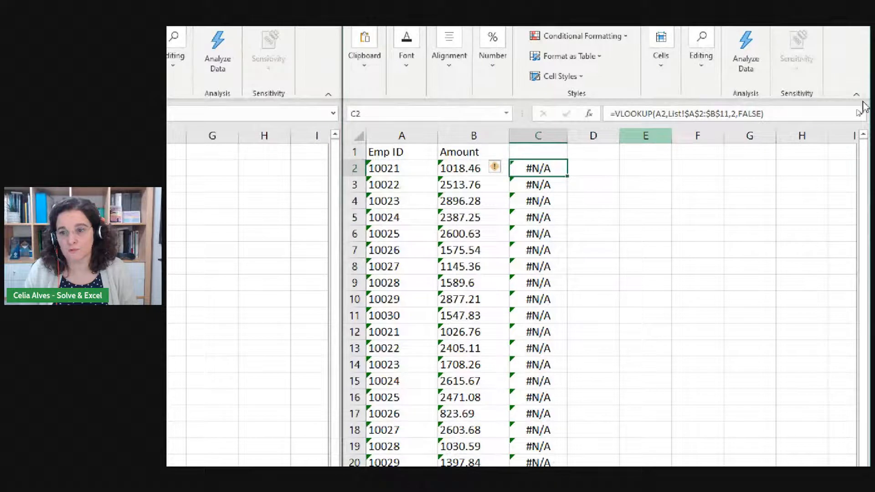
left_click(790, 115)
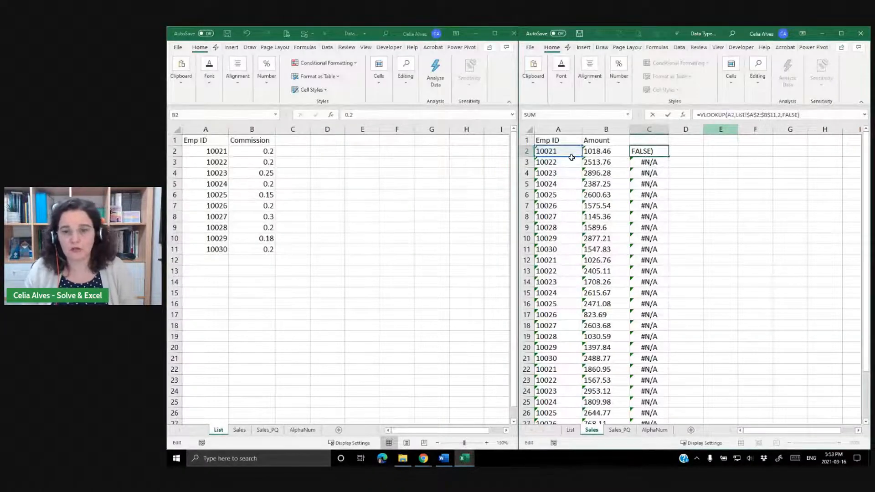
left_click(563, 150)
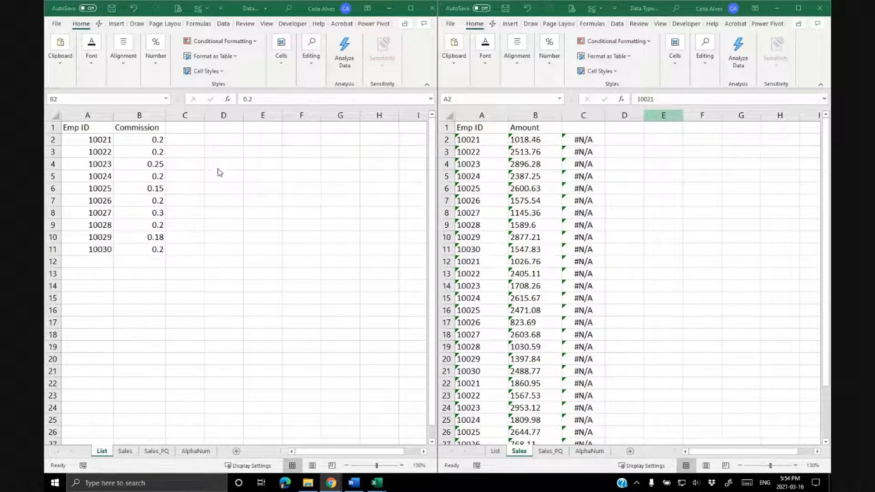
Re-enter the first Sales Emp ID in A2 so it is stored as a number.
left_click(528, 223)
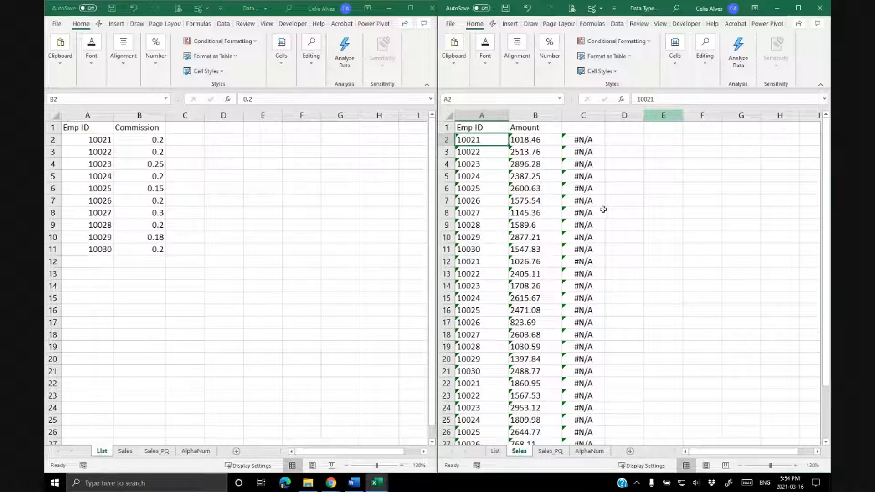
mouse_move(483, 141)
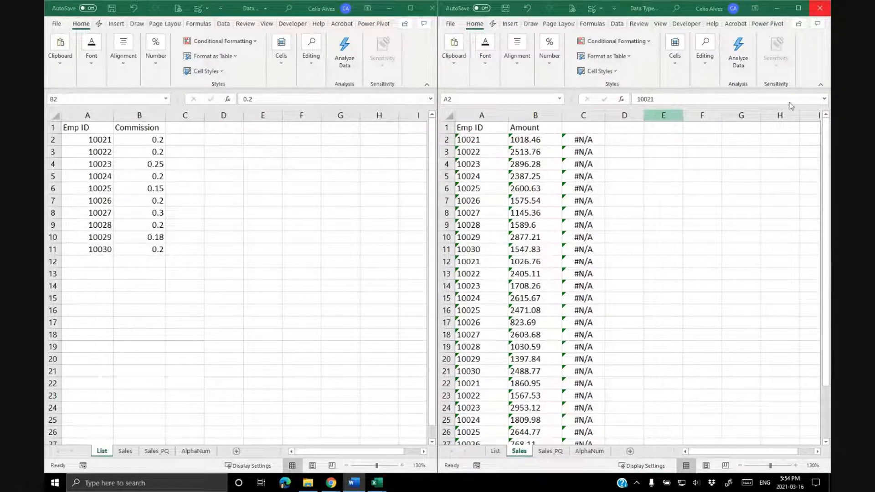
left_click(471, 138)
left_click(662, 97)
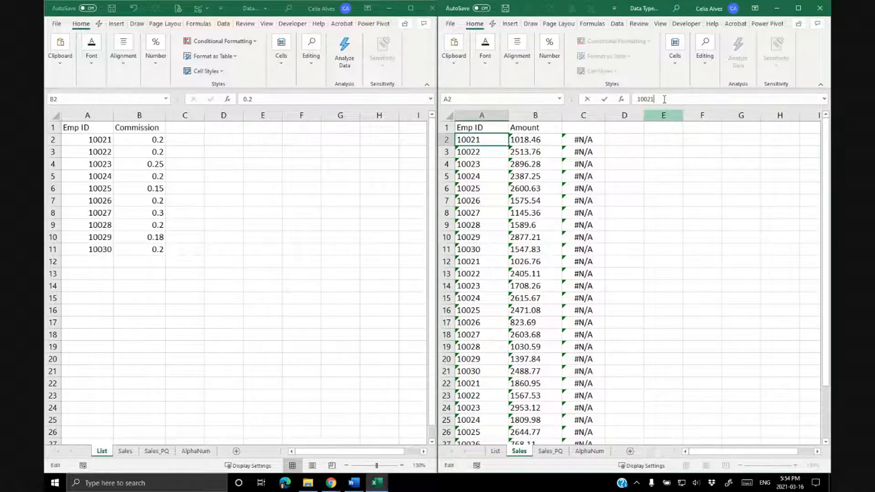
key("Return")
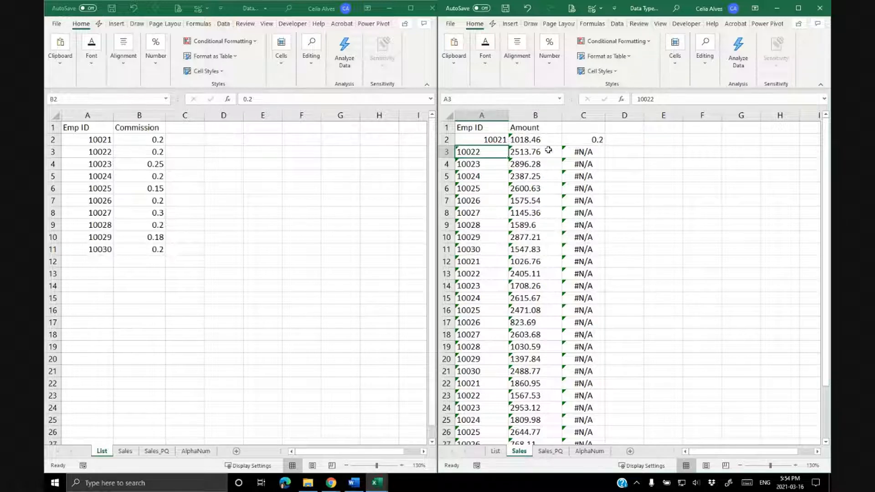
Re-enter the Sales Emp IDs in A3 through A7 so each is stored as a number.
double_click(490, 153)
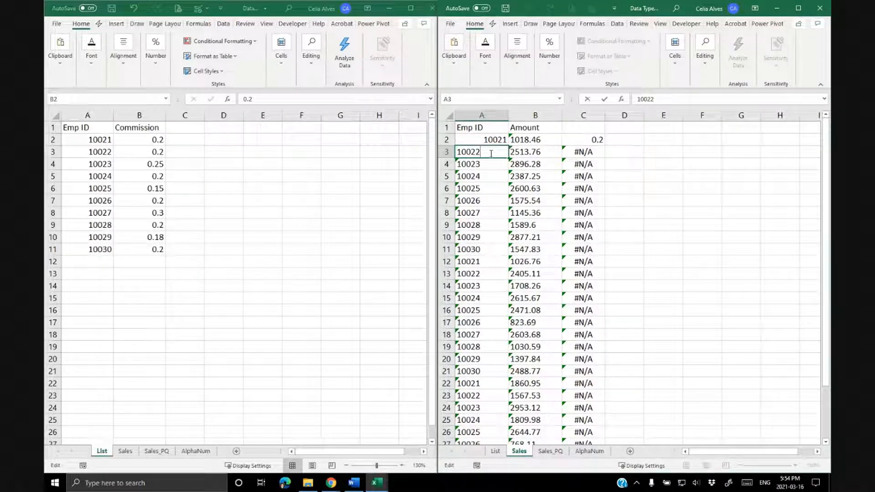
key("Return")
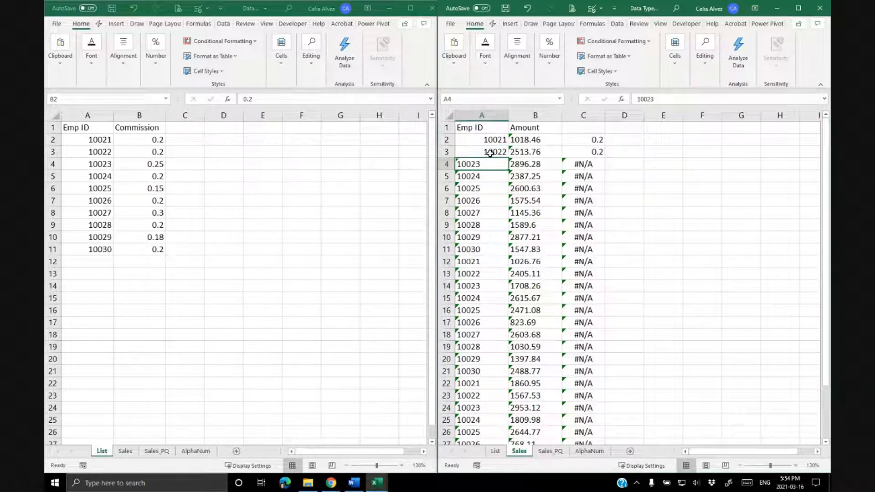
key("F2")
key("Return")
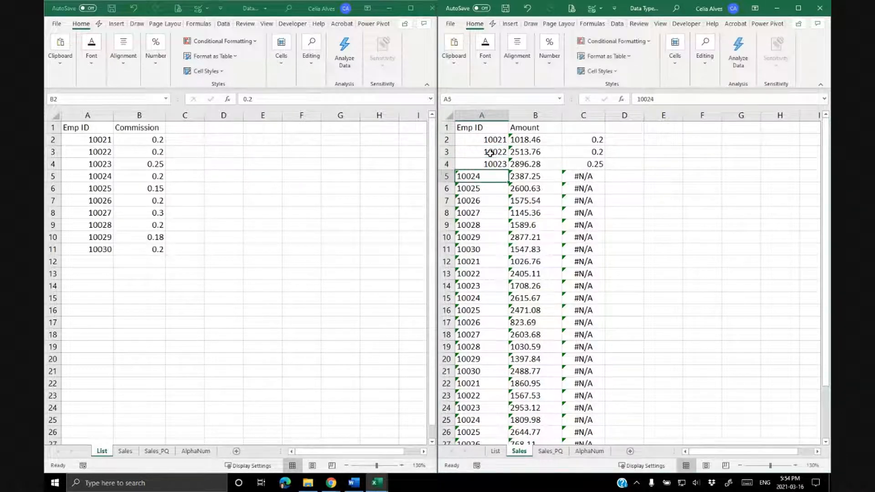
key("Return")
key("F2")
key("Return")
key("F2")
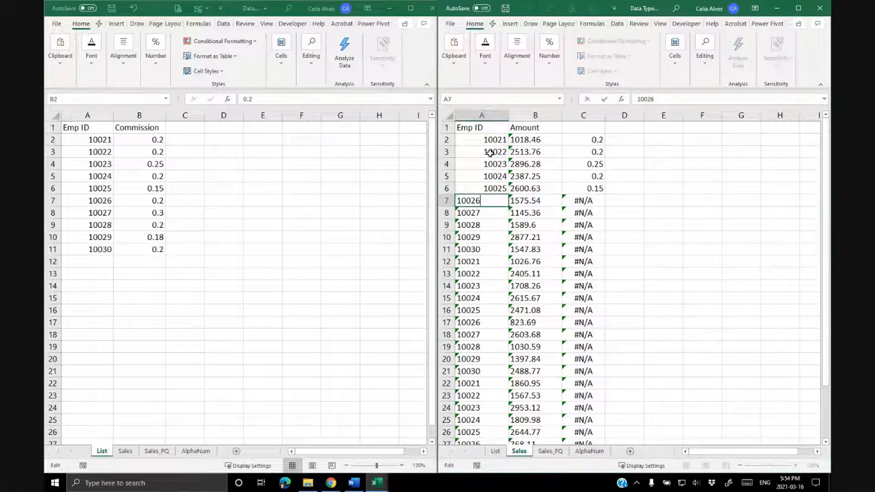
key("Return")
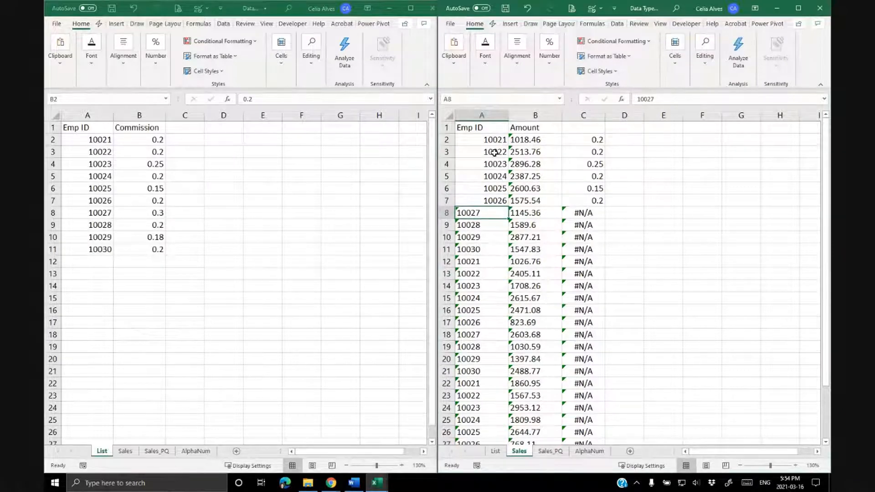
Undo all the Sales Emp ID re-entries, returning A2 to text as well.
scroll(488, 247, "down", 4)
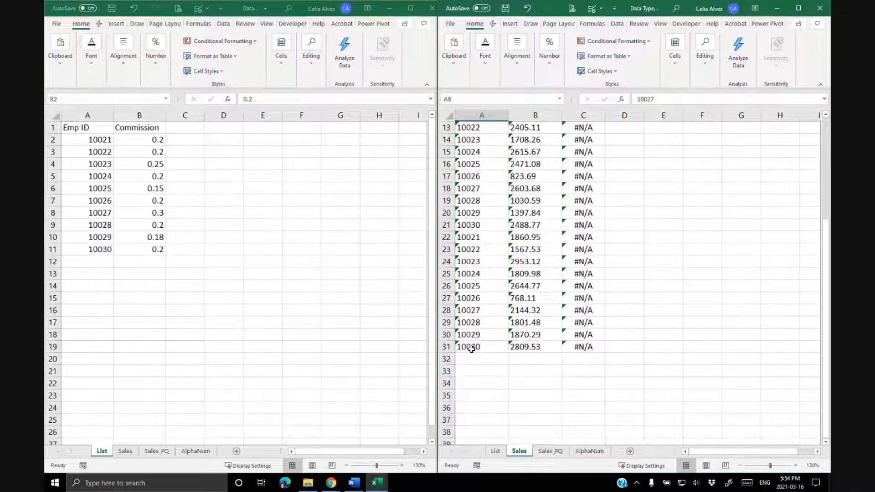
scroll(491, 265, "up", 4)
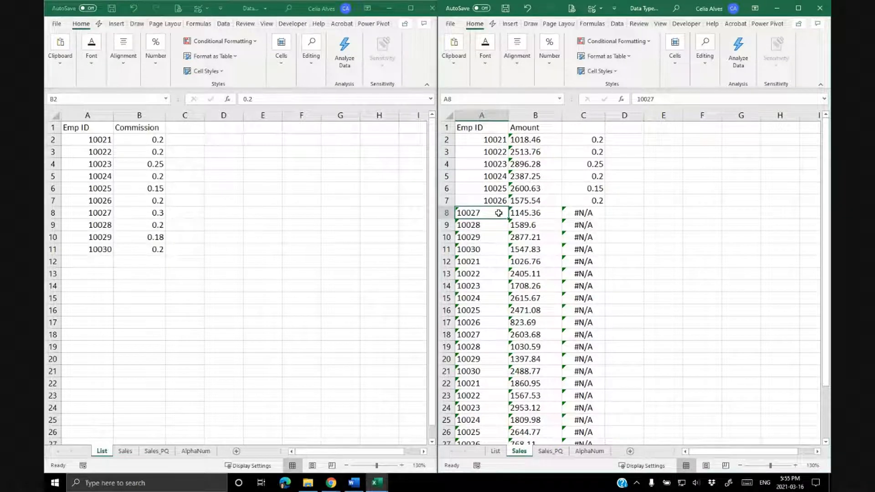
key("ctrl+z")
key("ctrl+z")
key("ctrl+z")
key("ctrl+z")
key("ctrl+z")
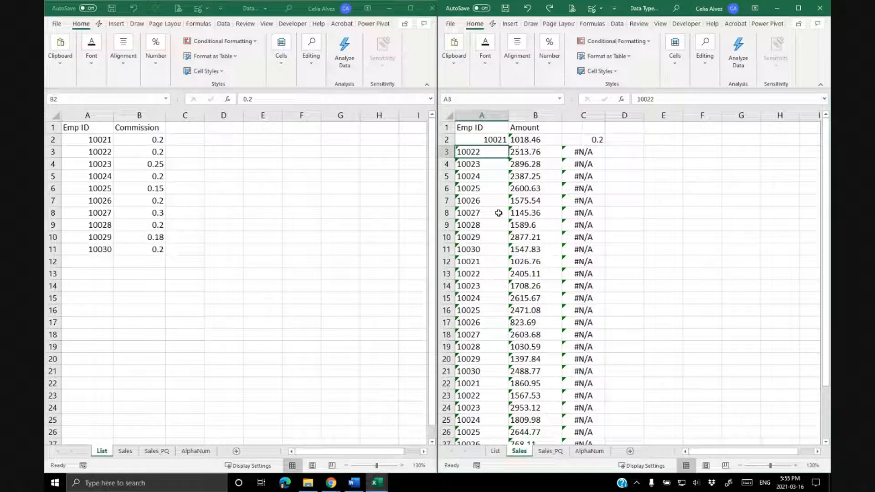
key("ctrl+z")
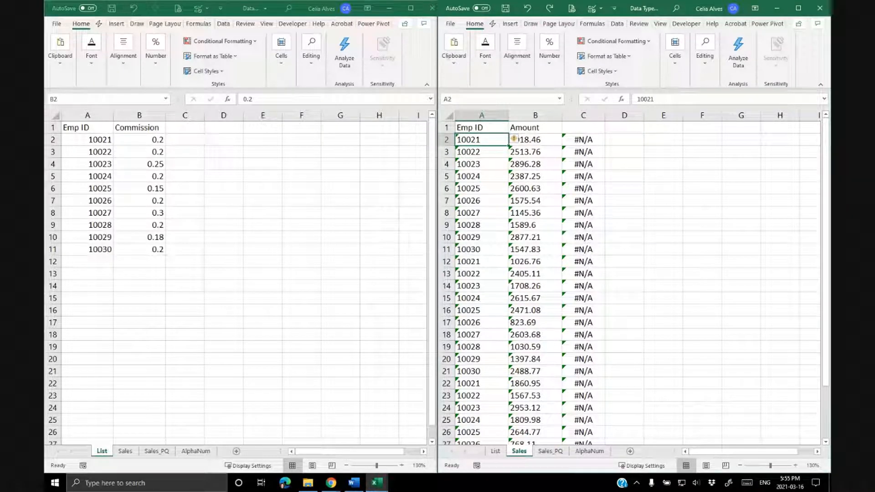
key("alt+Tab")
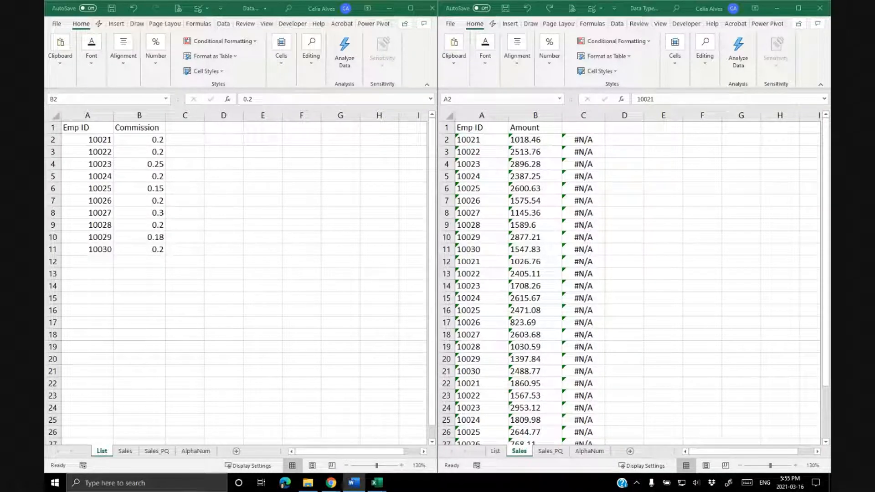
key("alt+Tab")
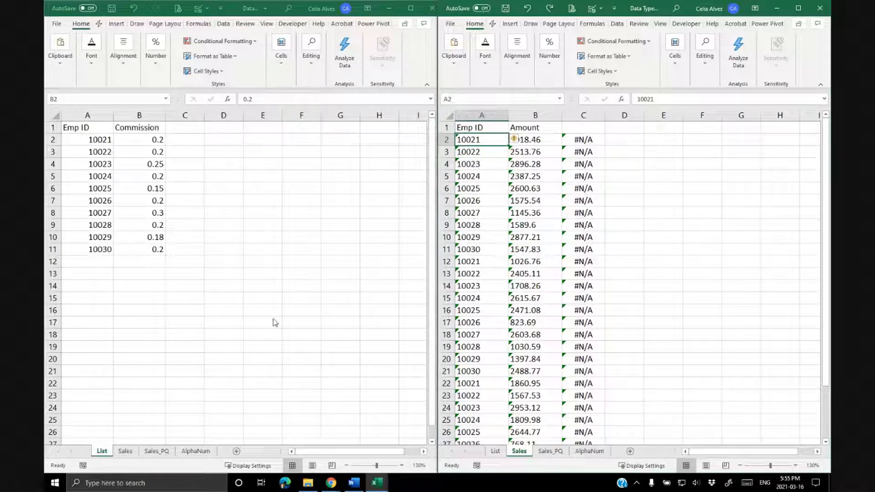
Apply the Text number format to the List Emp IDs in A2:A11.
left_click(160, 203)
left_click_drag(98, 142, 82, 249)
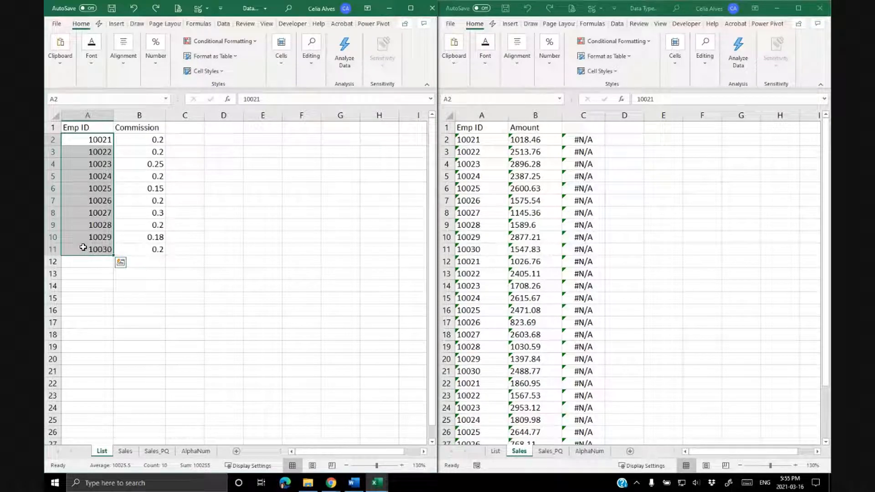
left_click(404, 8)
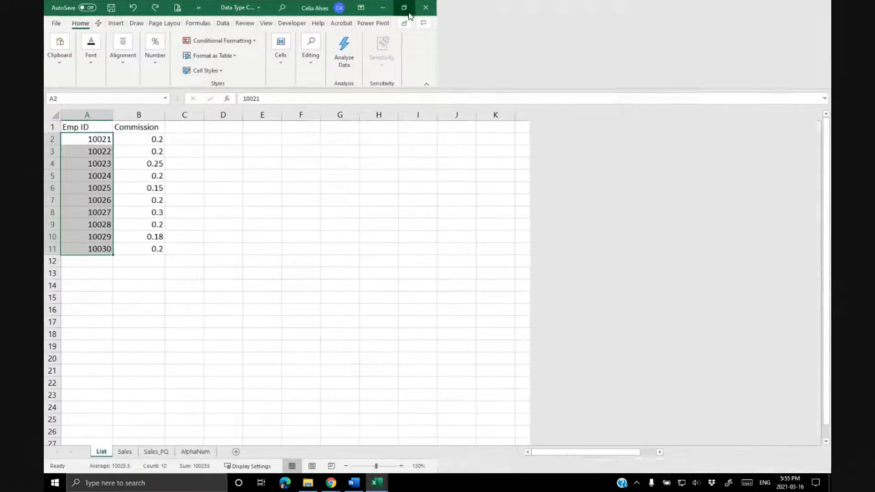
left_click(481, 41)
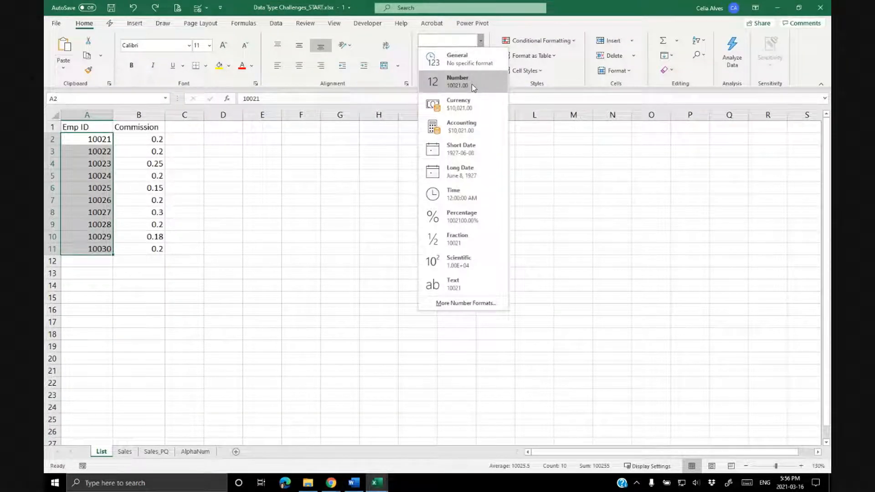
left_click(458, 284)
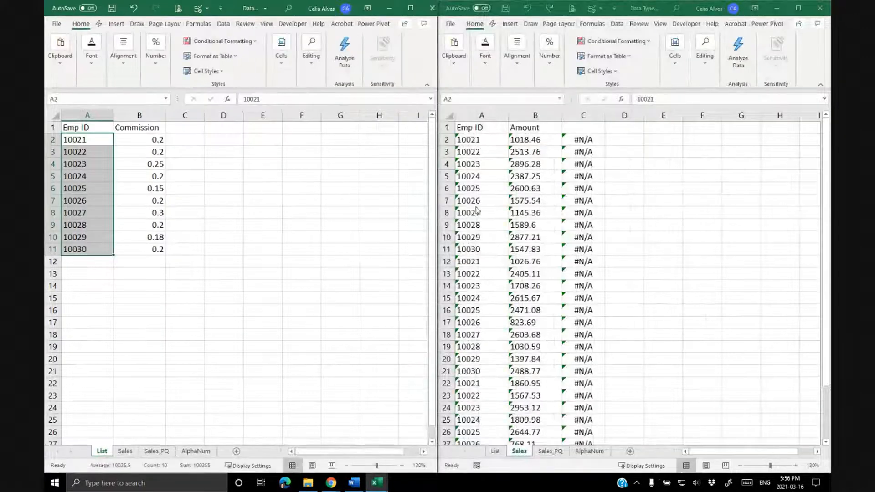
Re-enter List Emp IDs A2 and A3 so they are stored as text.
left_click(79, 142)
double_click(78, 142)
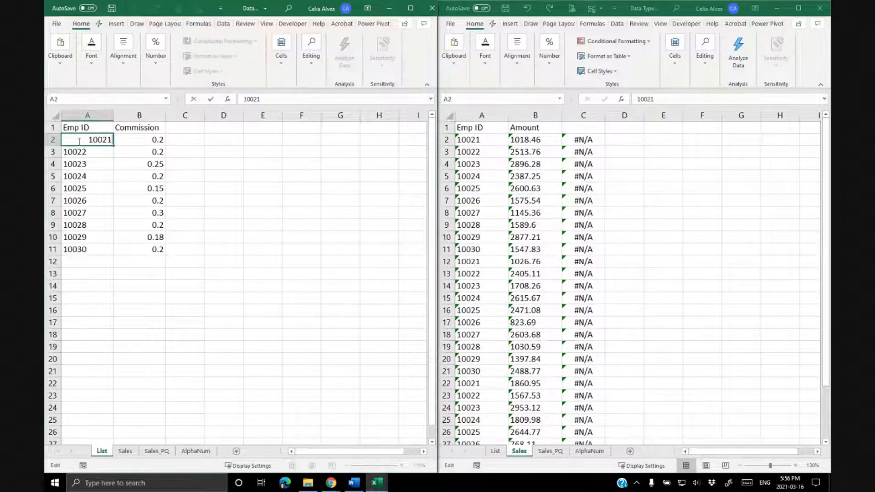
key("Return")
key("F2")
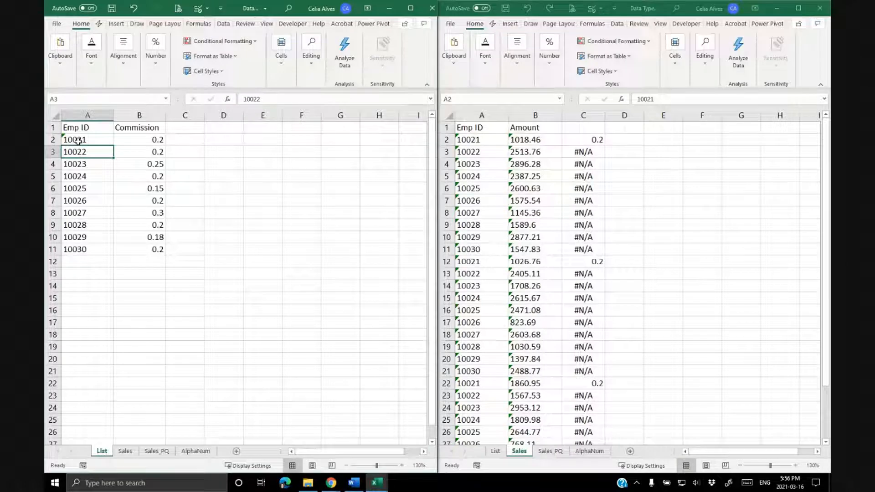
type("'")
key("Return")
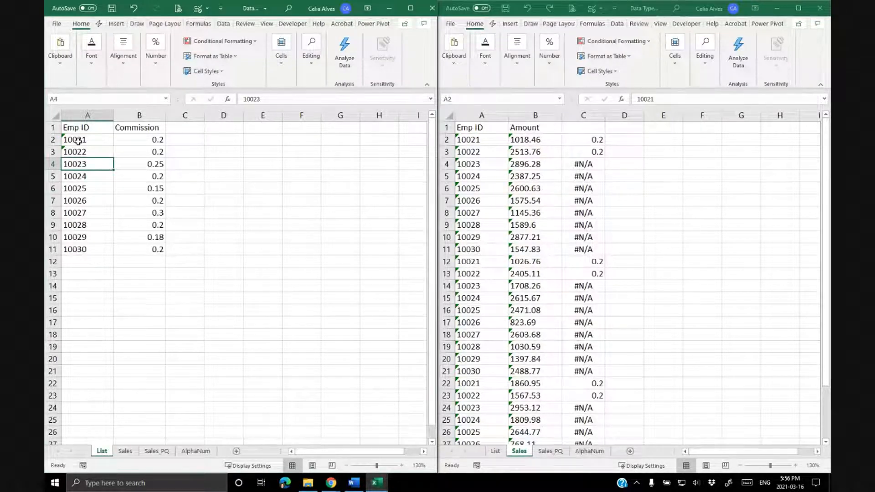
Re-enter List cells A3 and A2 once more, then undo the Emp ID formatting changes.
key("Up")
key("F2")
key("ctrl+Return")
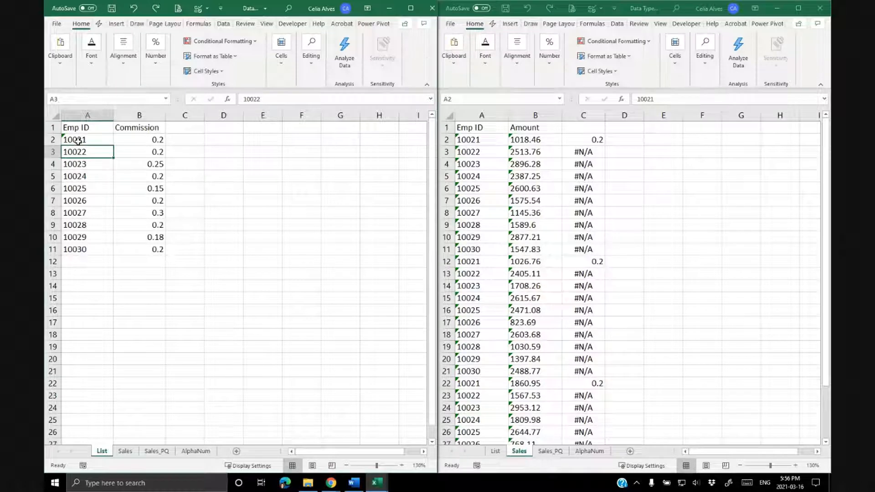
key("Up")
key("F2")
key("ctrl+Return")
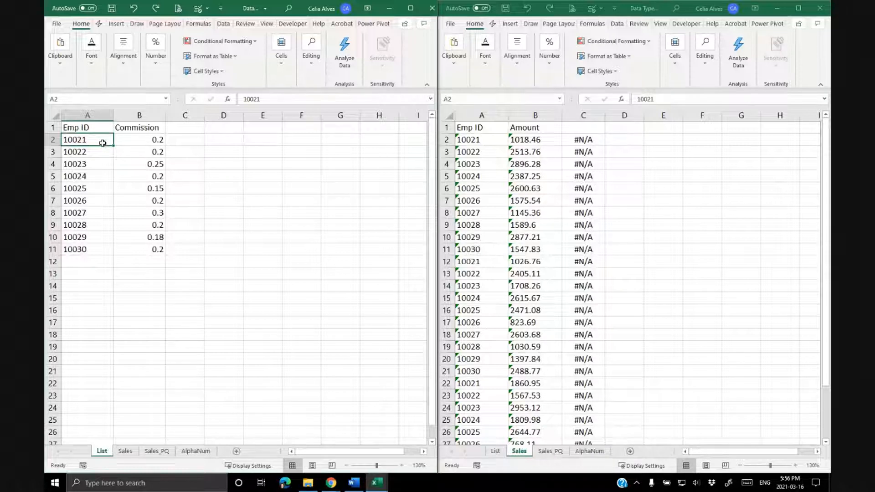
left_click(137, 12)
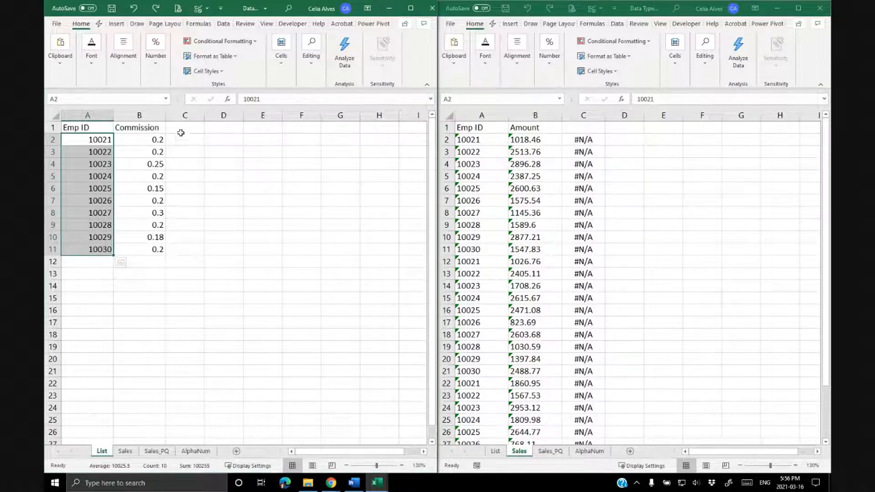
Convert the List Emp IDs in A2:A11 to text using Text to Columns with the Text column data format.
left_click(410, 8)
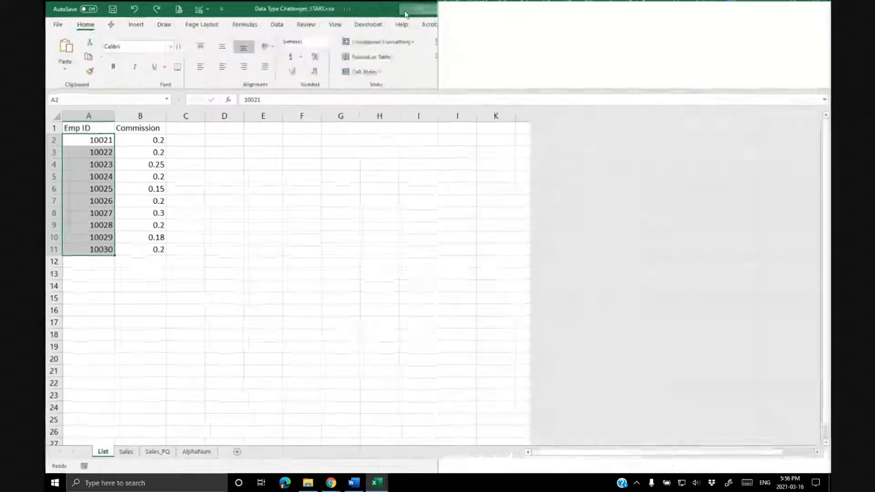
left_click(279, 25)
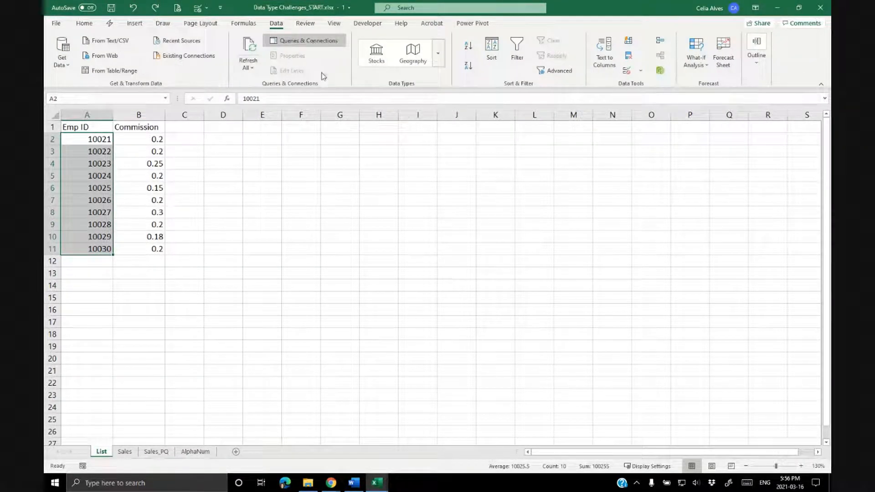
left_click(604, 55)
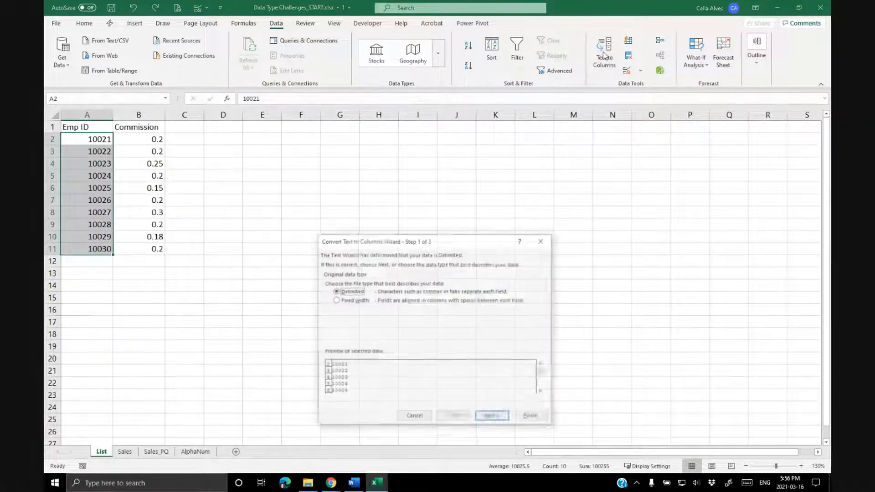
left_click_drag(399, 242, 338, 148)
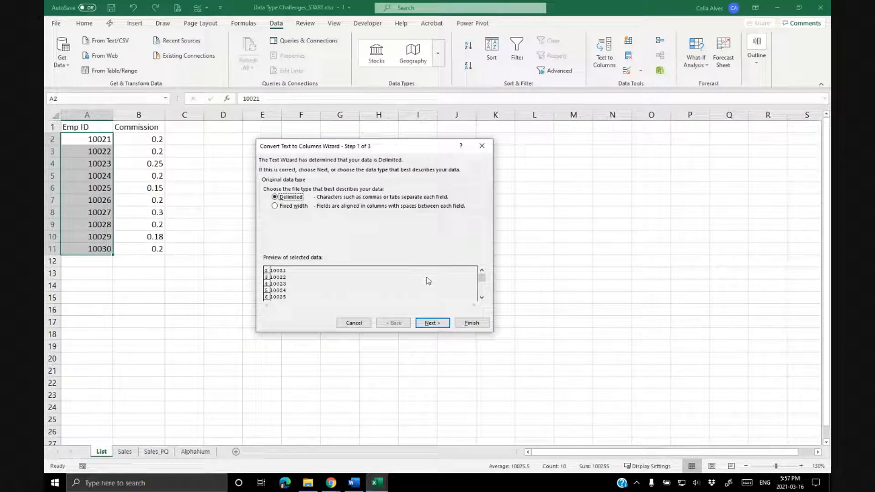
left_click(440, 322)
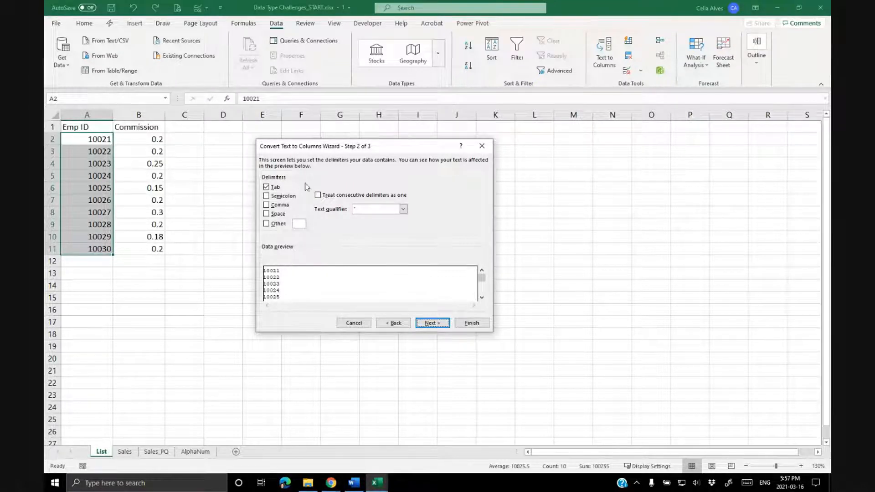
left_click(435, 324)
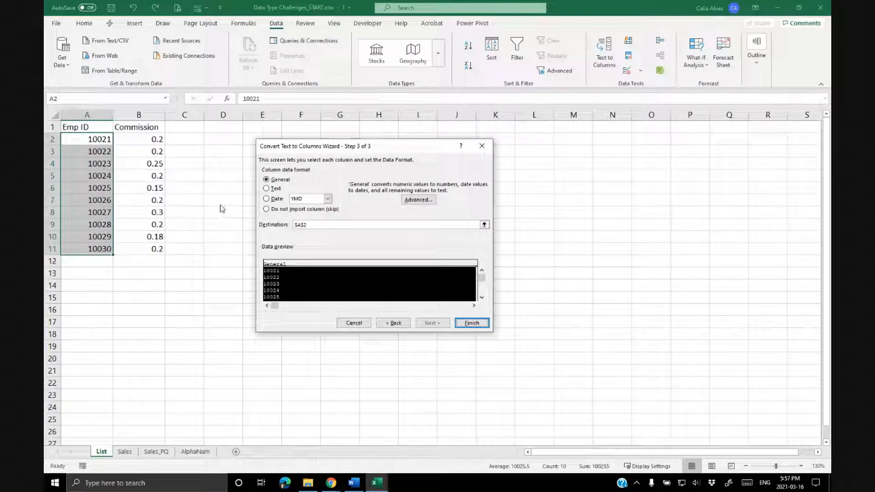
left_click(267, 189)
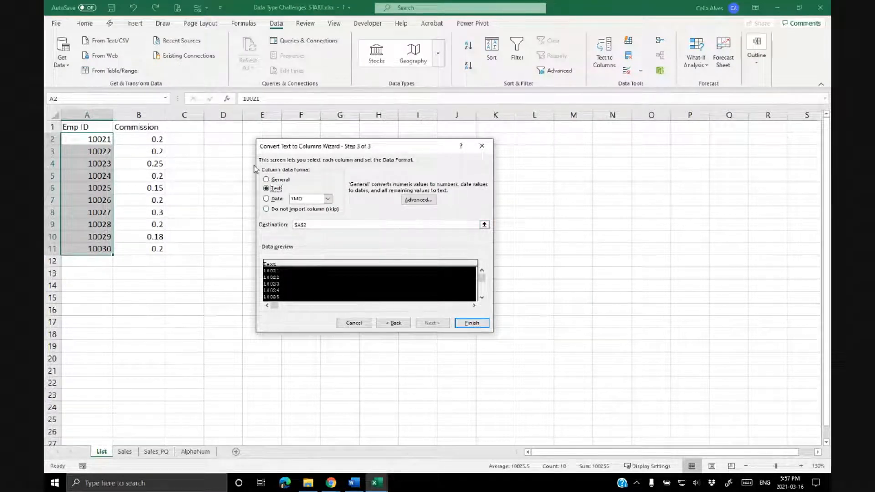
left_click(469, 323)
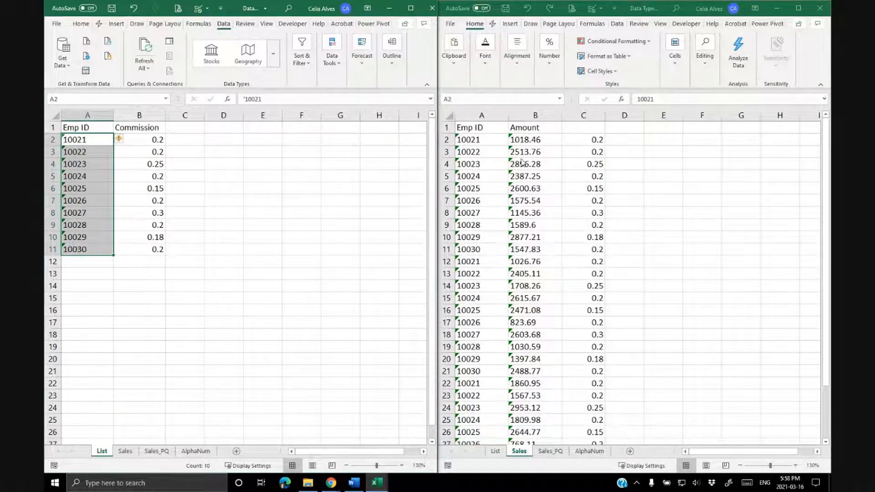
Undo and redo the Text to Columns conversion to compare the Sales Commission results.
left_click(575, 153)
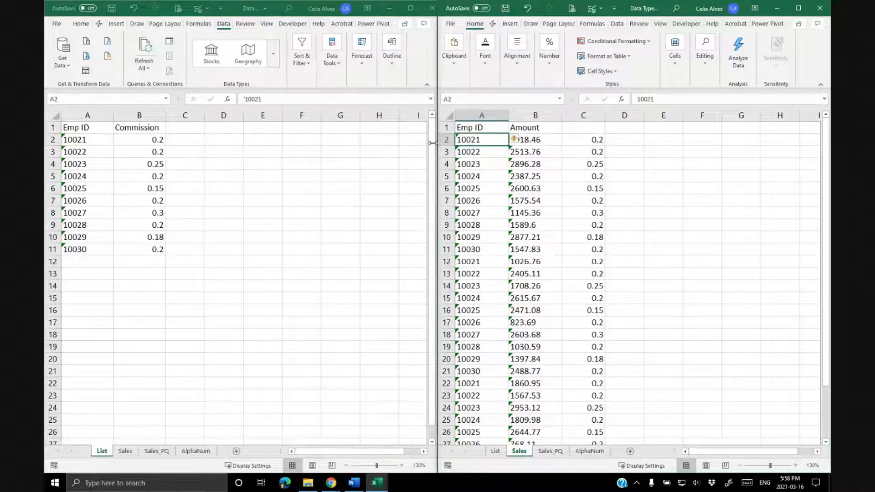
left_click(185, 200)
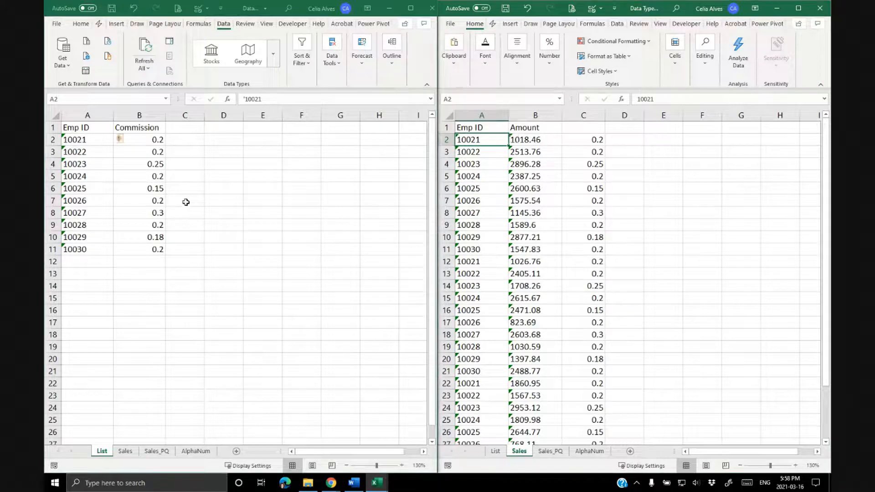
left_click(135, 9)
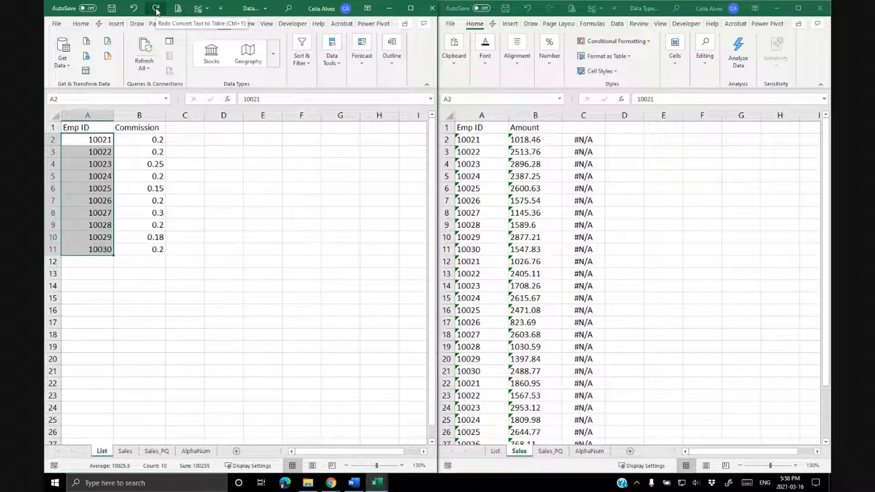
left_click(156, 9)
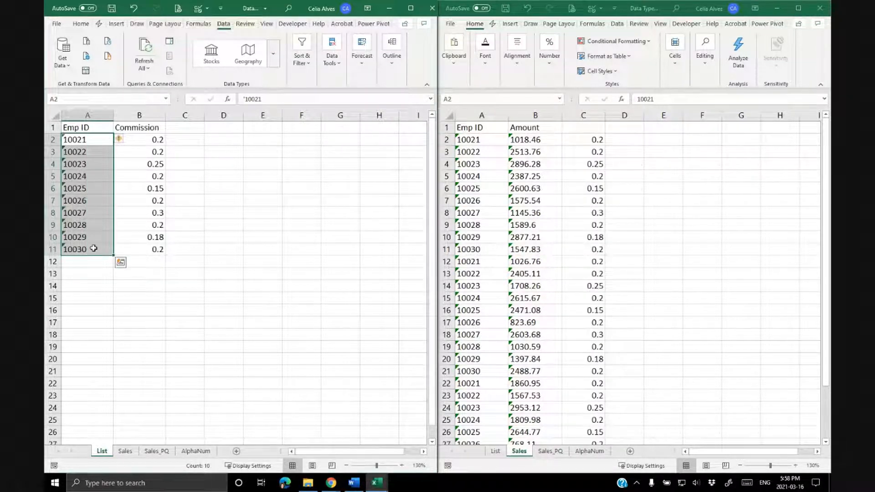
left_click(471, 141)
left_click(81, 141)
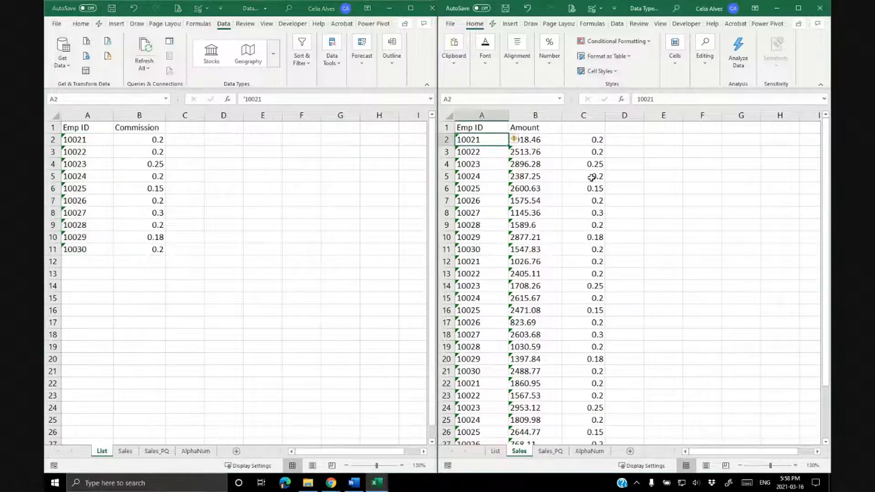
left_click(615, 142)
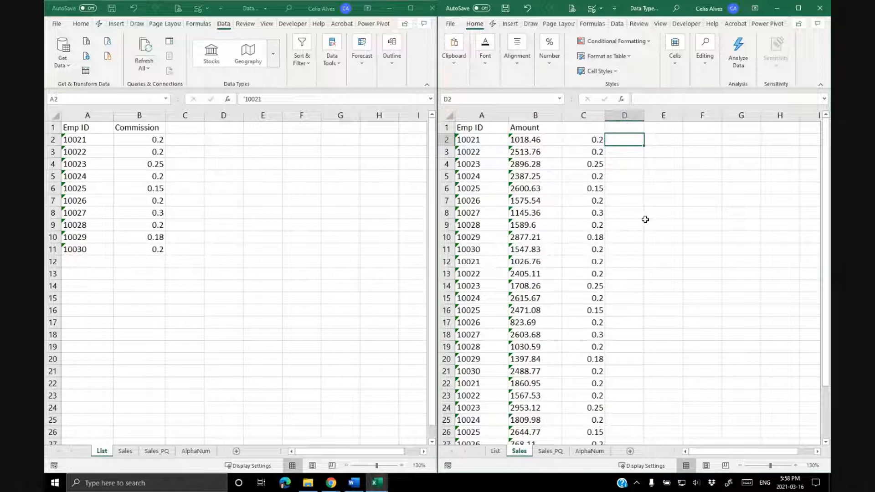
Enter a formula in Sales D2 multiplying C2 by B2, inspect it, then undo it.
type("=")
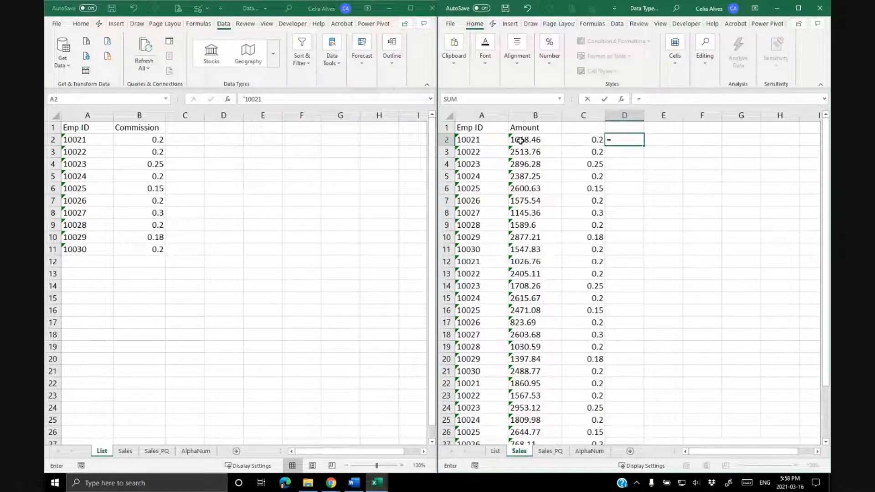
left_click(596, 140)
type("*")
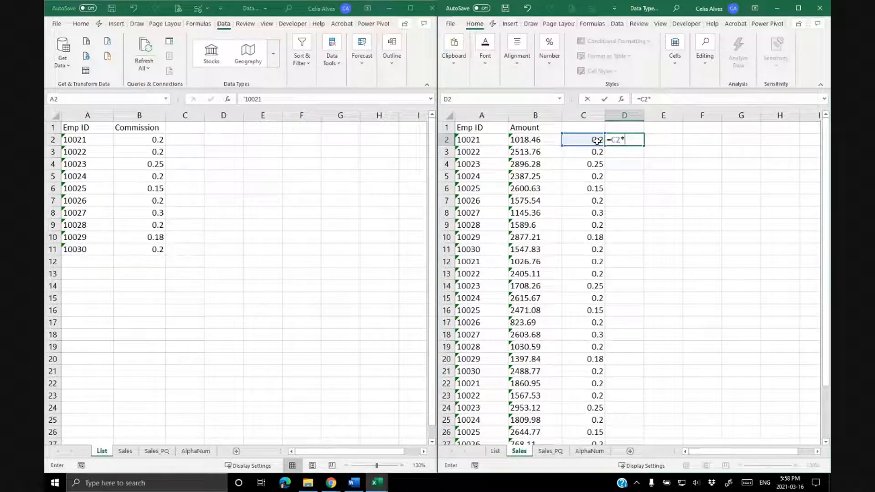
left_click(525, 142)
key("Return")
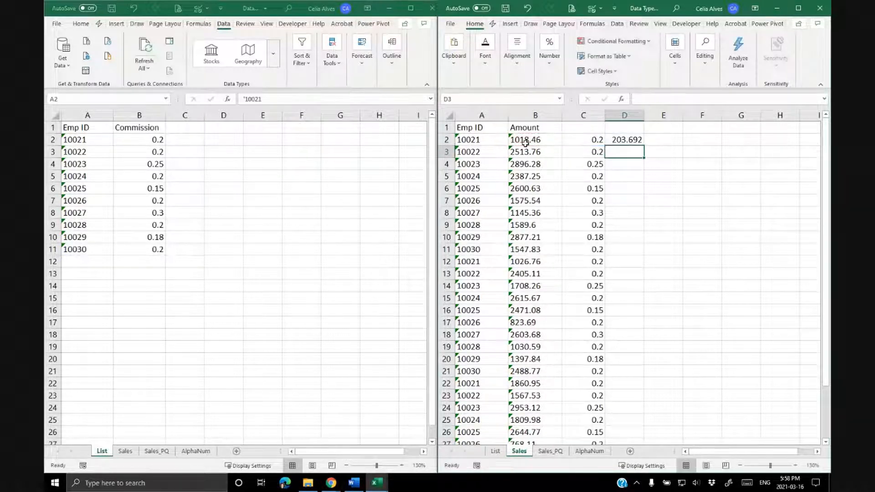
left_click(519, 141)
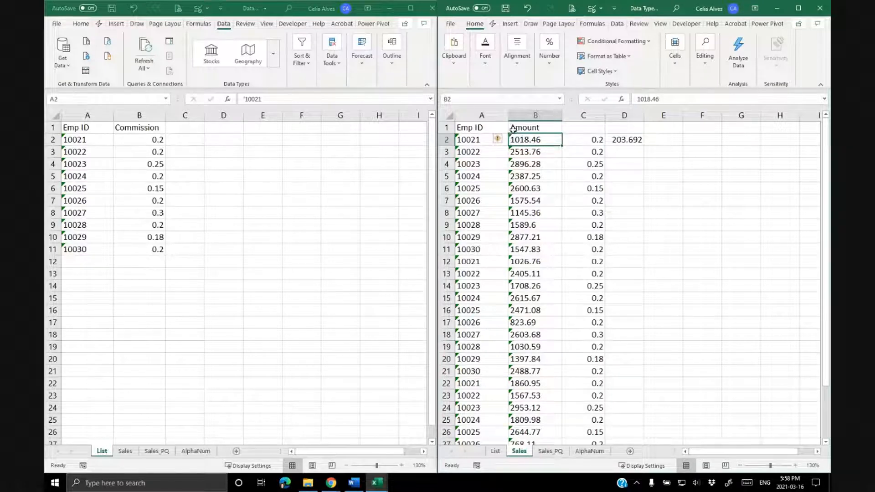
left_click(625, 140)
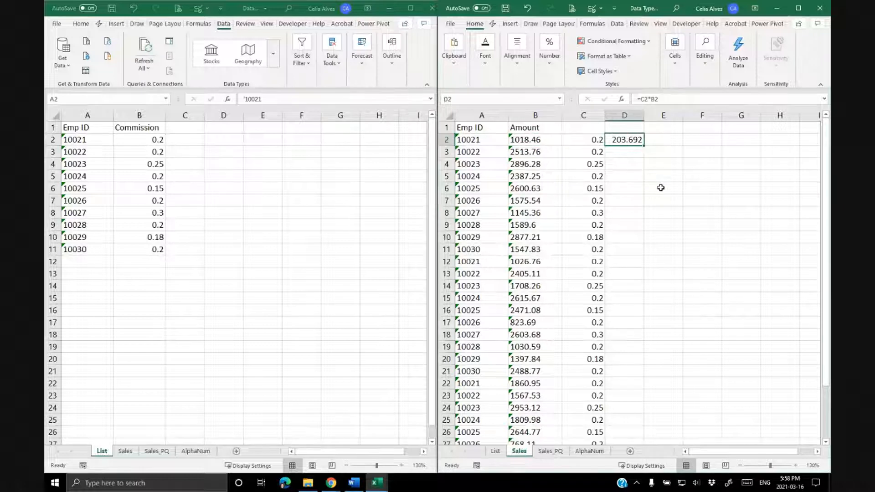
key("ctrl+z")
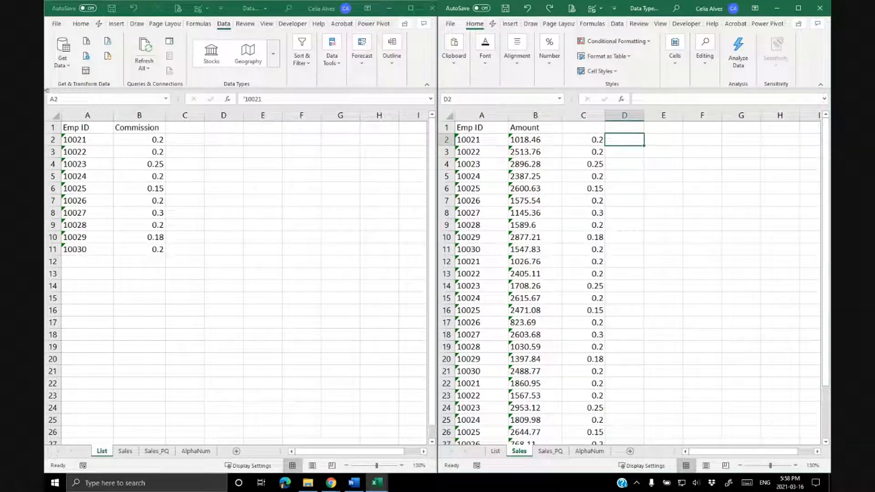
Undo the Text to Columns conversion of the List Emp IDs in A2:A11.
left_click(276, 241)
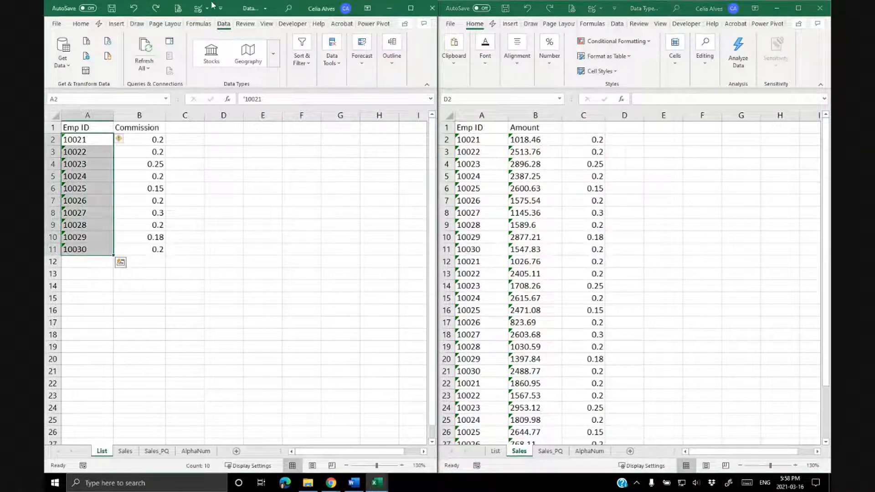
left_click(134, 10)
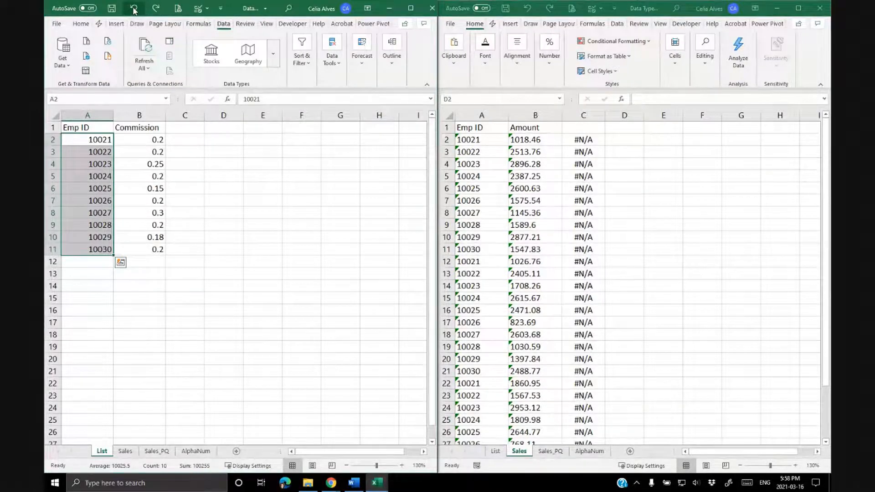
left_click_drag(101, 140, 91, 246)
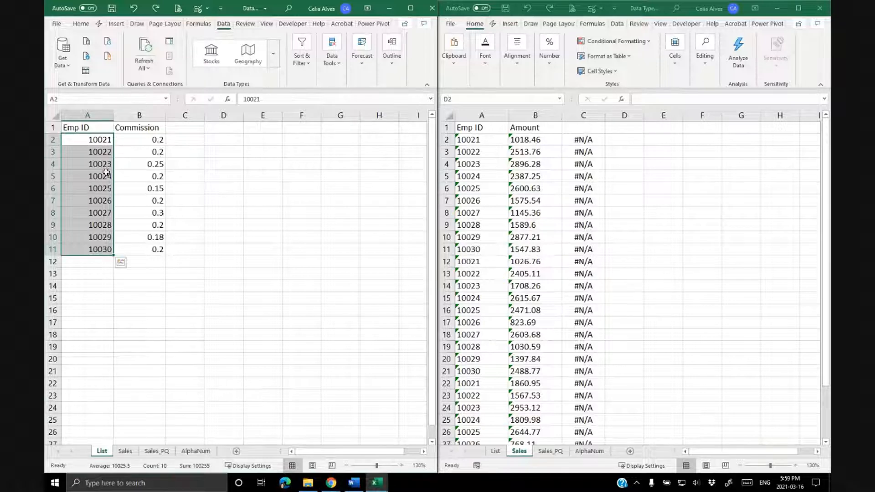
Convert the Sales Emp IDs in A2:A31 to numbers using Text to Columns with the General column format.
left_click(483, 138)
left_click(483, 138)
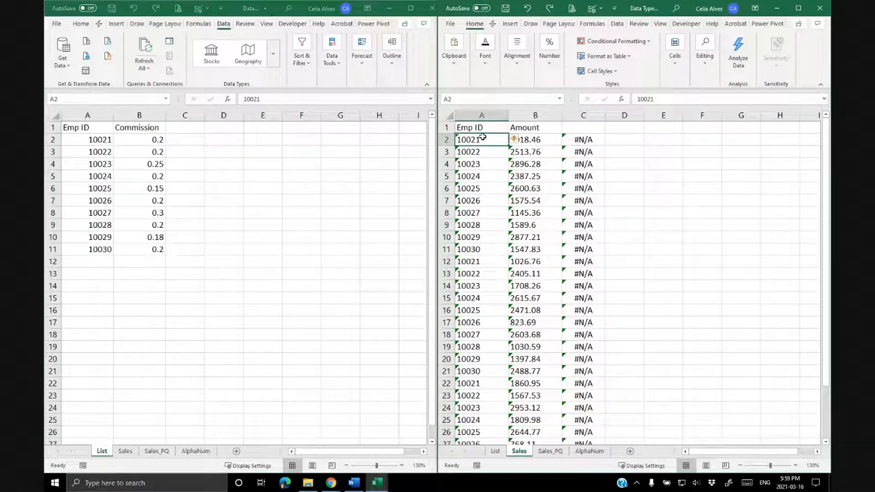
key("ctrl+shift+Down")
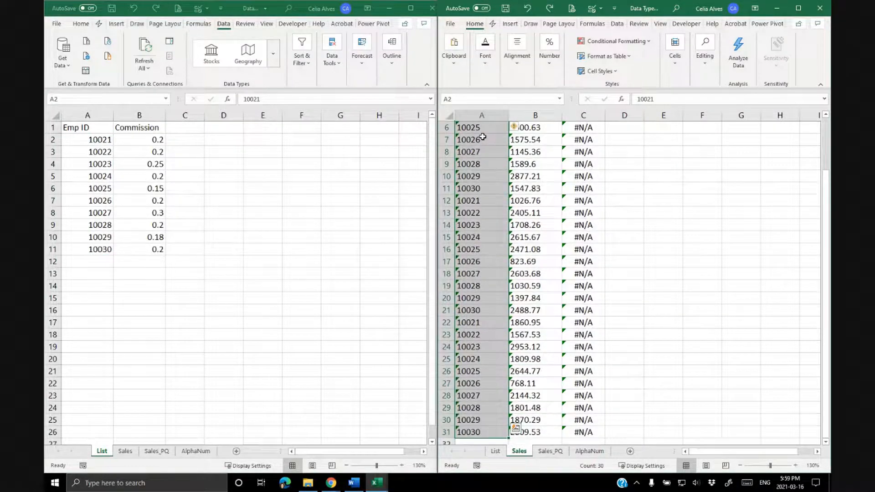
scroll(483, 136, "up", 2)
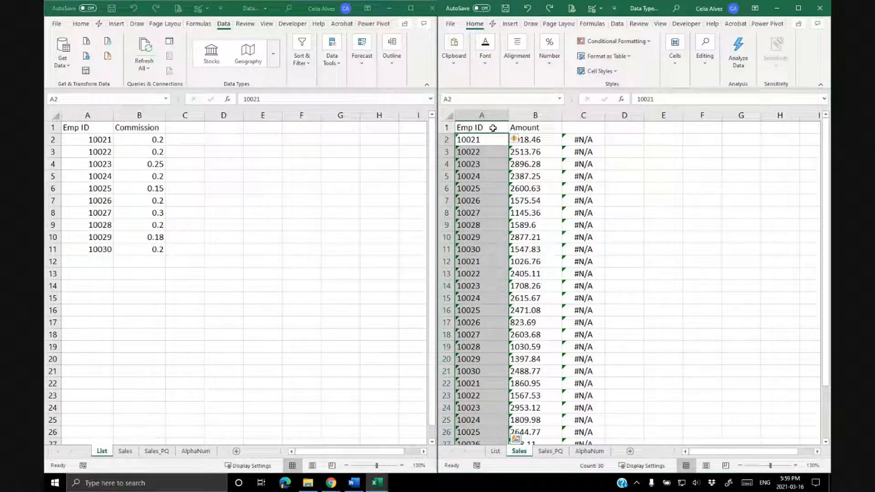
left_click(616, 24)
left_click(729, 64)
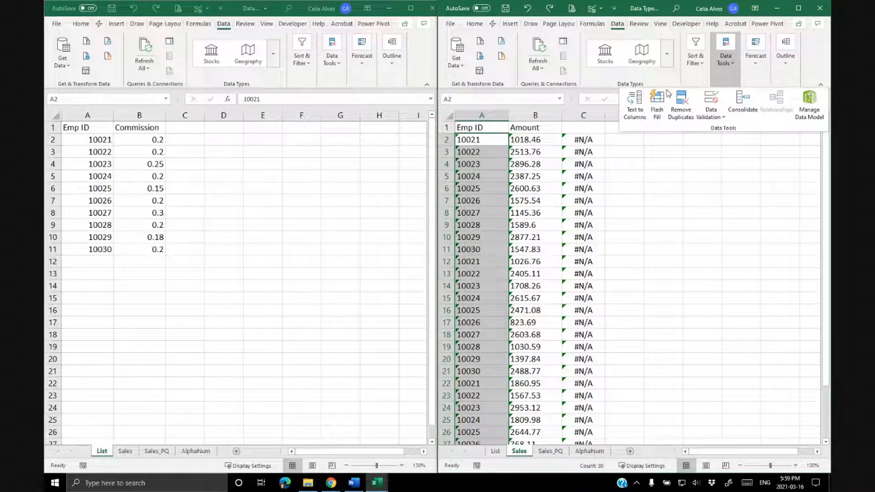
left_click(640, 107)
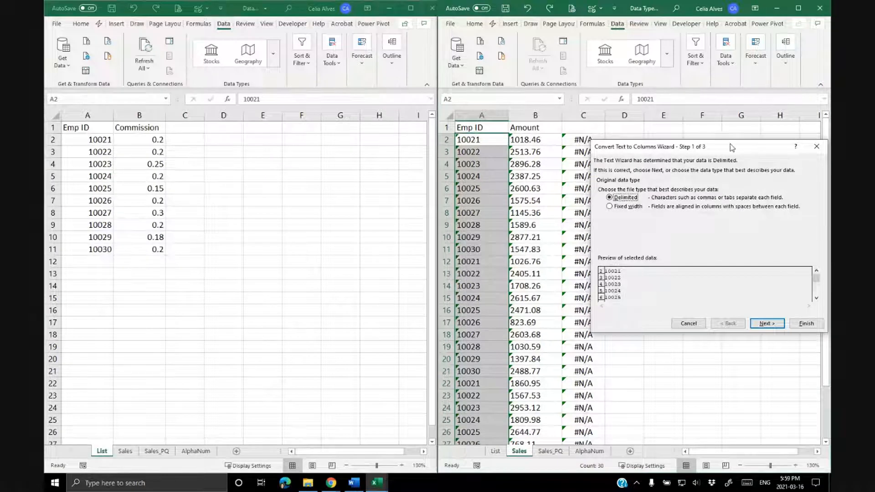
left_click_drag(731, 147, 700, 130)
left_click(731, 305)
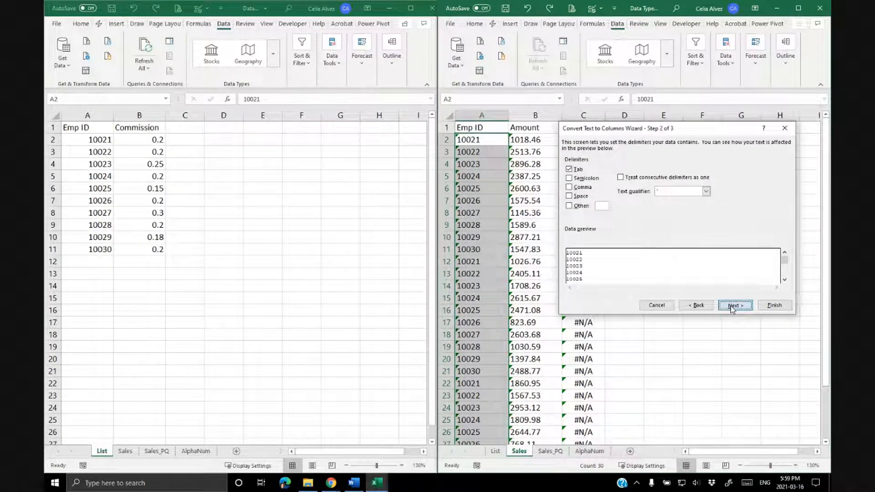
left_click(732, 306)
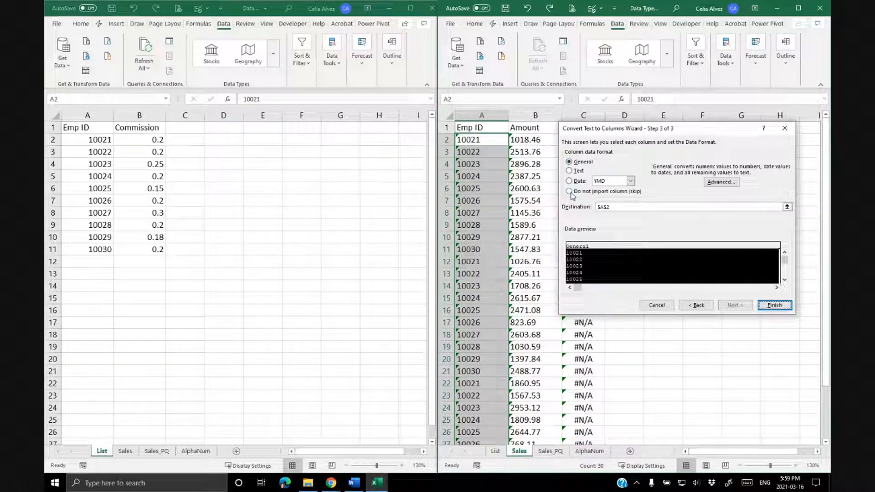
left_click(771, 305)
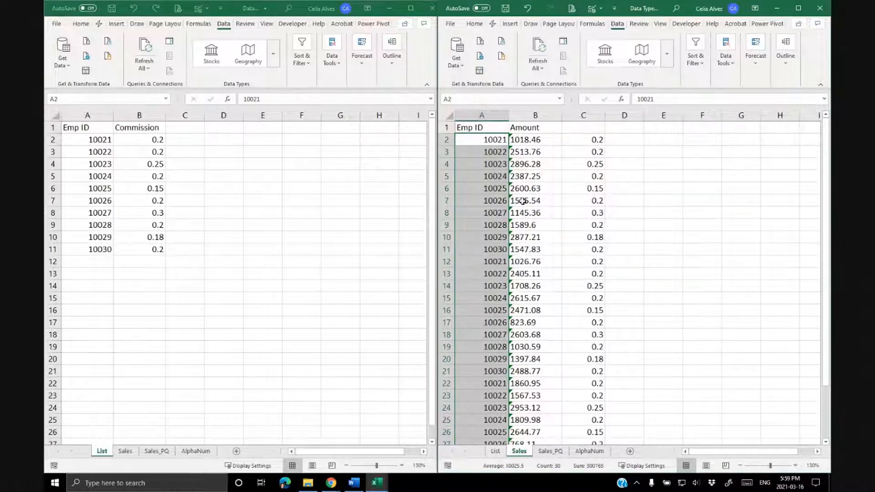
Inspect the Emp ID cells on the Sales and List sheets to compare their data types.
left_click(495, 143)
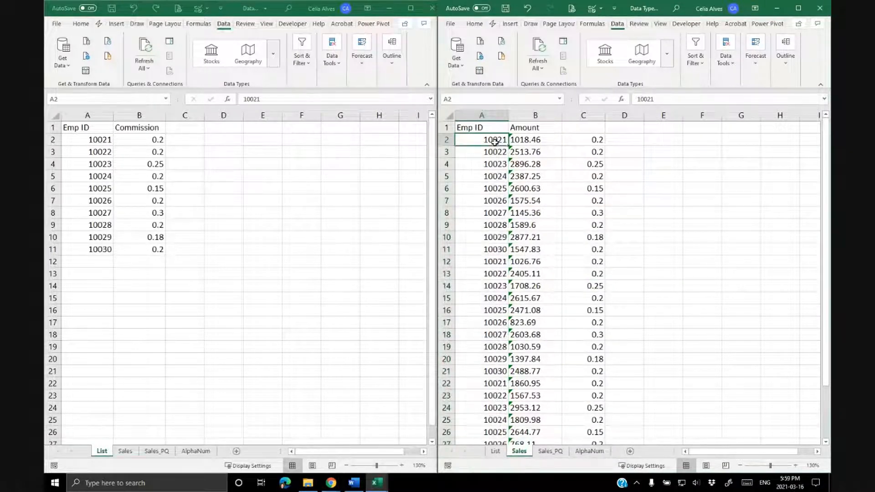
left_click(99, 141)
key("ctrl+shift+Down")
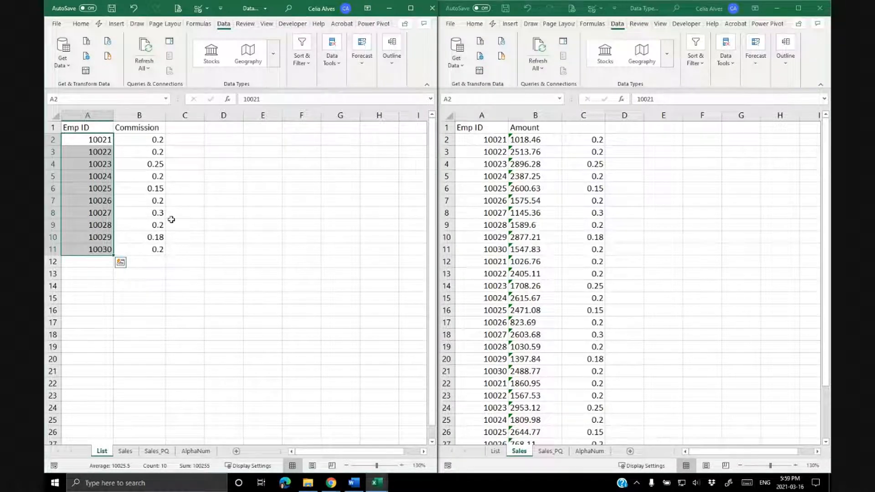
left_click(200, 201)
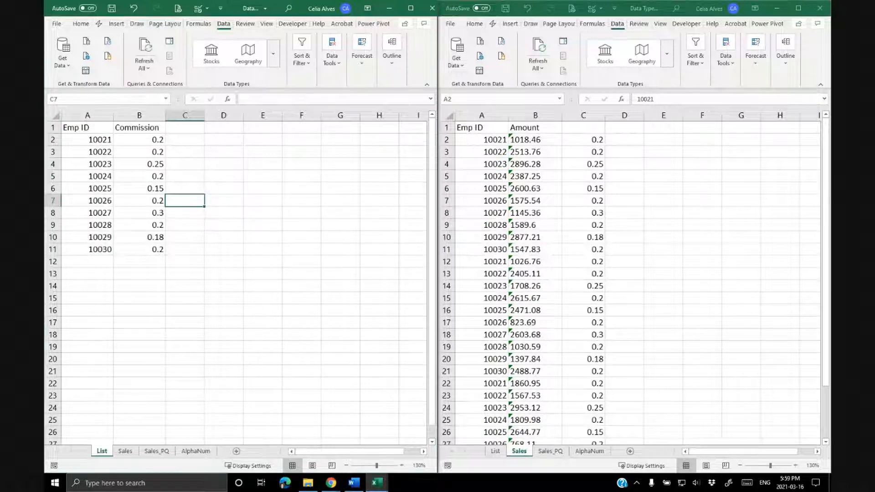
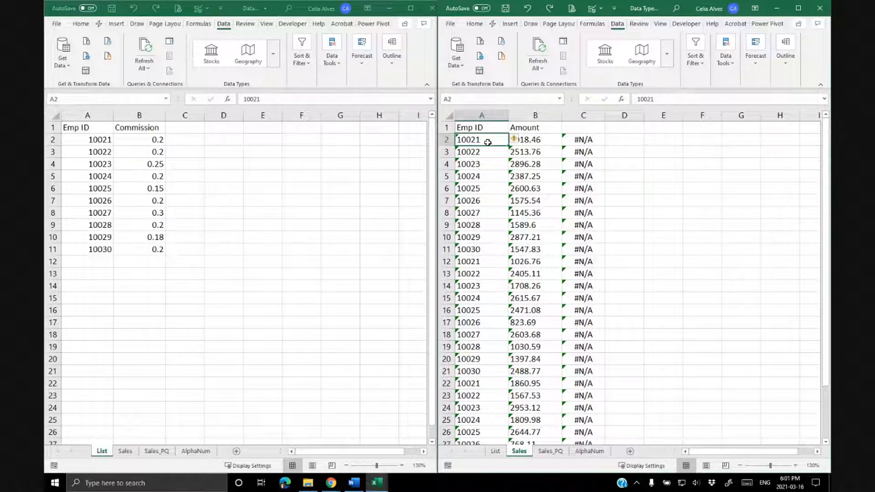
Edit the VLOOKUP in Sales C2 so its lookup value becomes VALUE(A2).
left_click(580, 140)
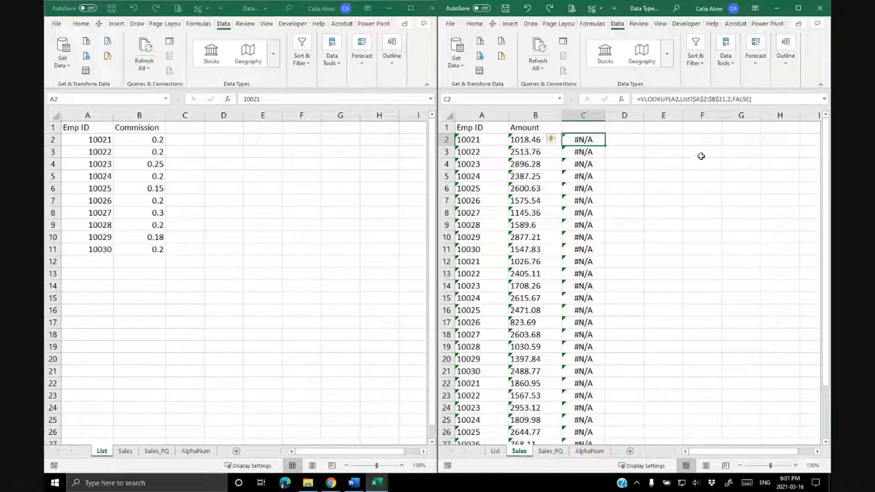
left_click(682, 99)
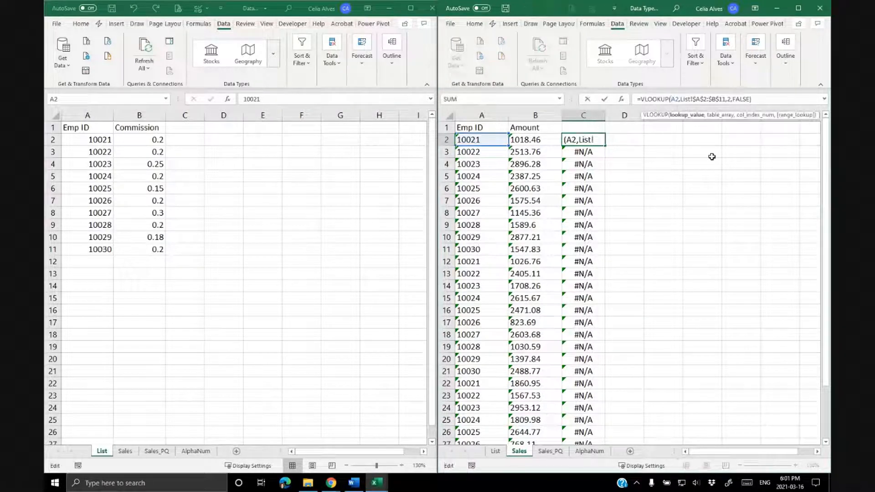
type("VALUE")
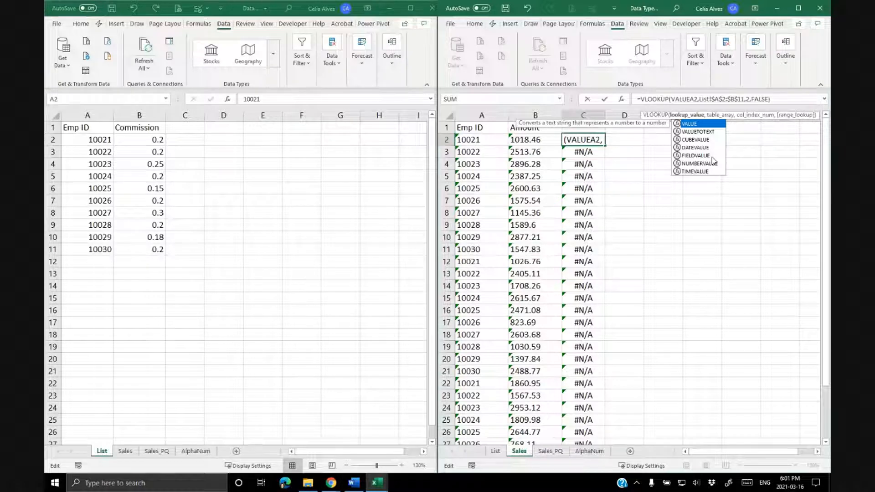
type("(")
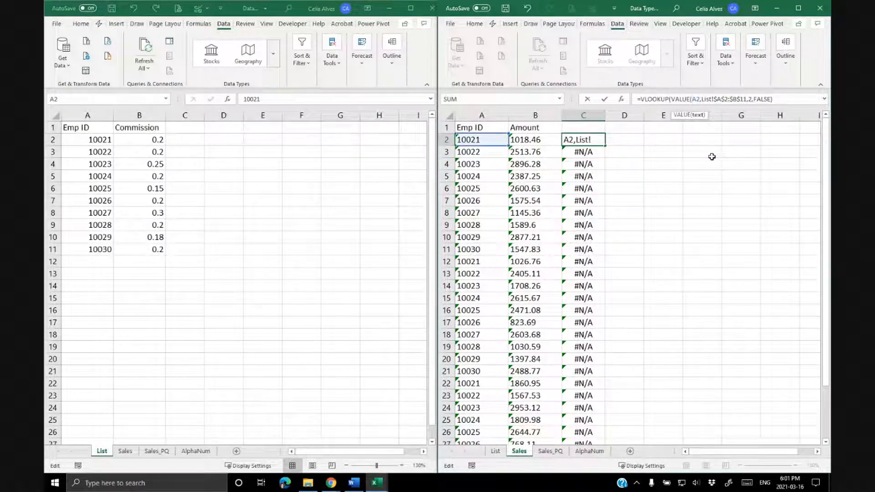
key("Right")
key("Right")
type(")")
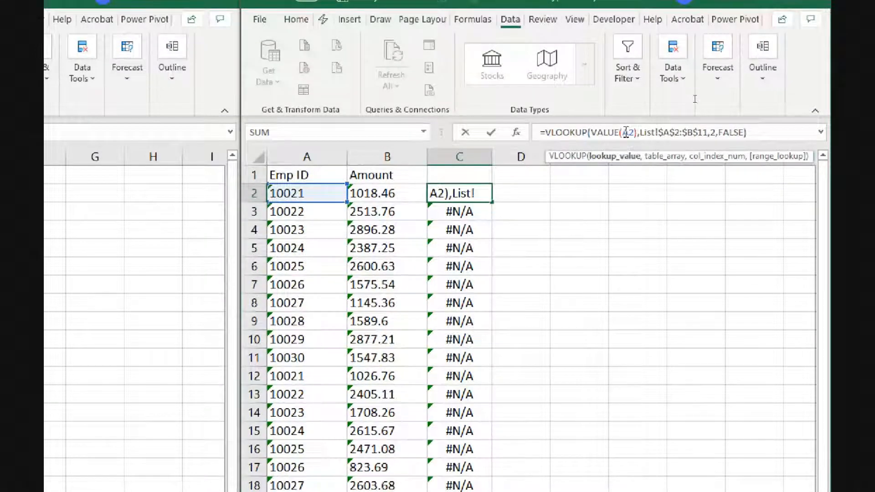
Review the VALUE function's arguments for A2 in the Function Arguments dialog and enter the formula.
double_click(625, 132)
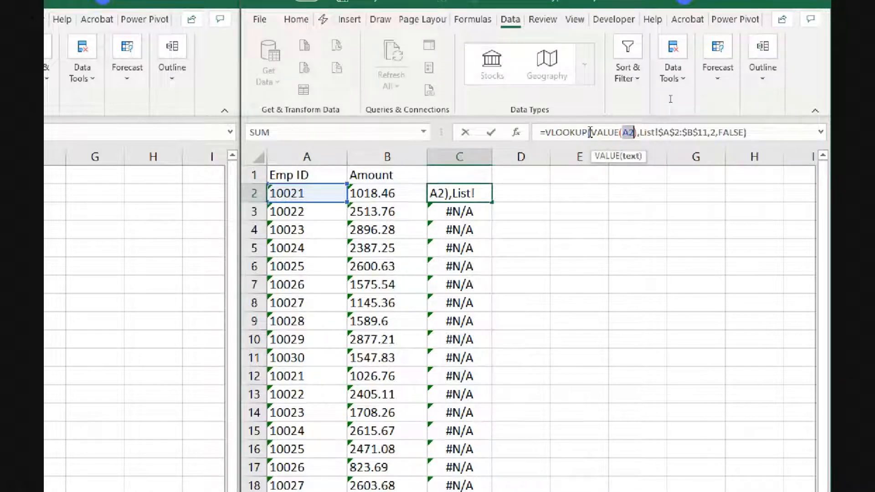
left_click(604, 132)
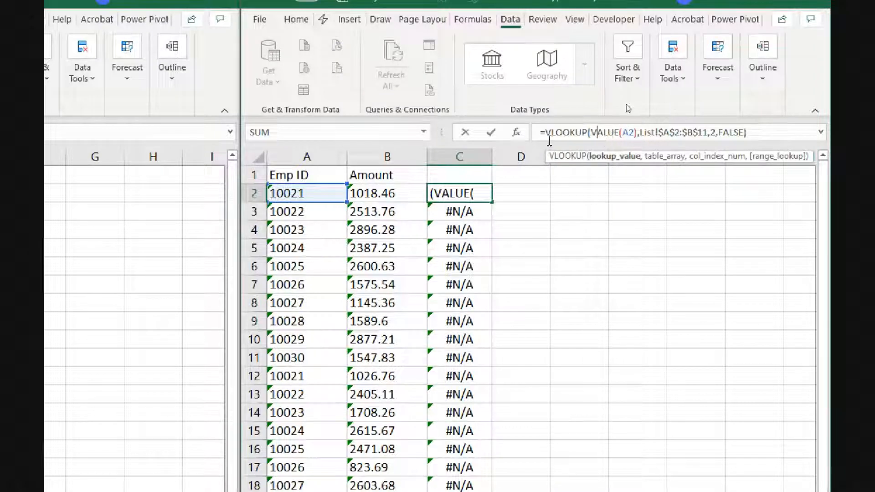
left_click(517, 133)
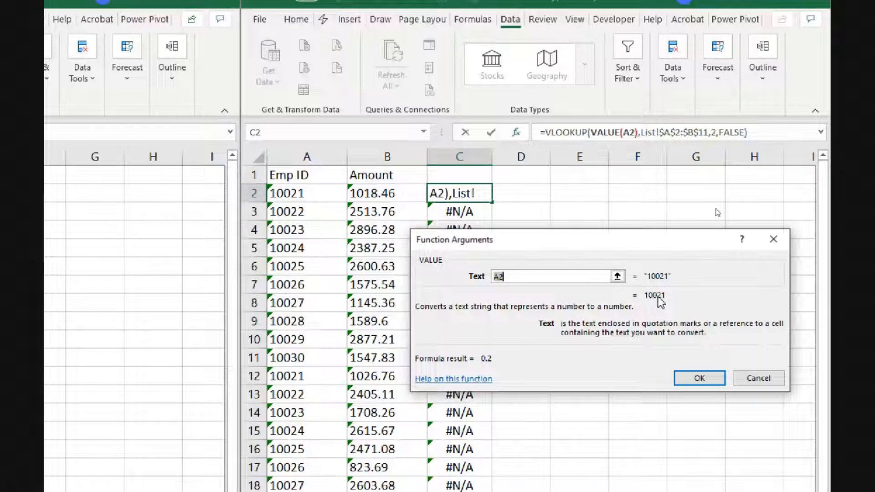
left_click(699, 378)
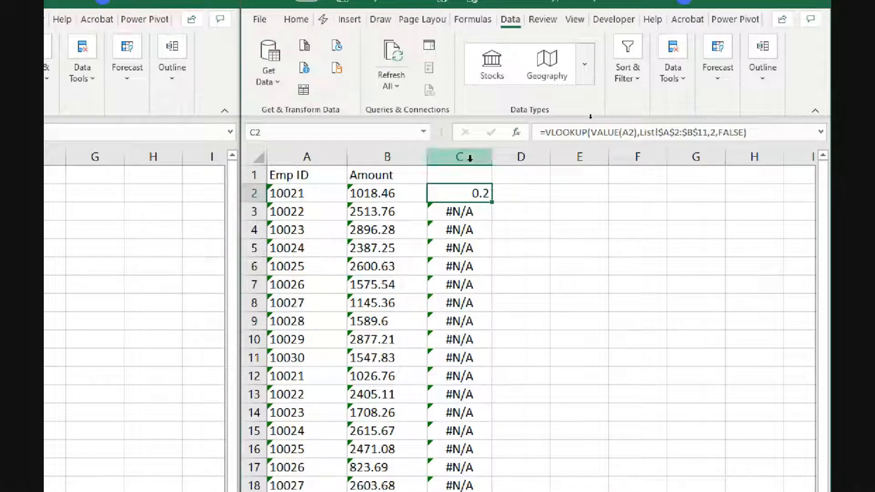
Copy the C2 formula down column C and review the formula on the Sales sheet without changing it.
double_click(491, 204)
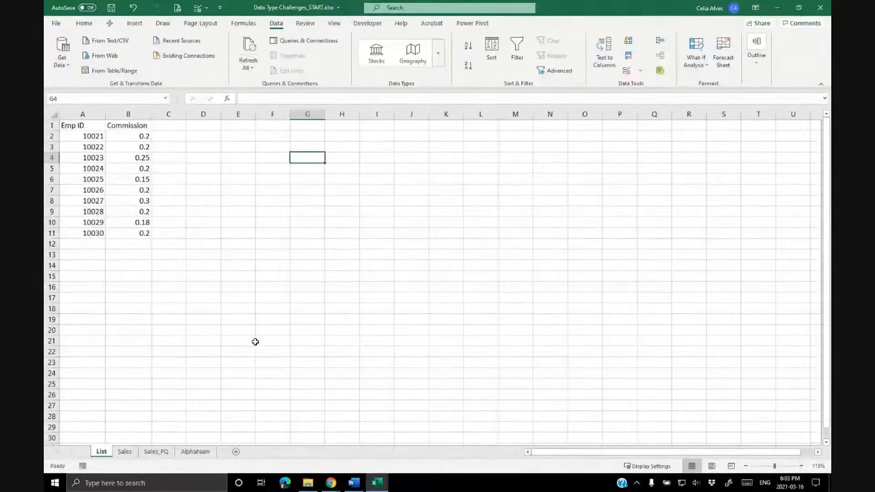
left_click(126, 452)
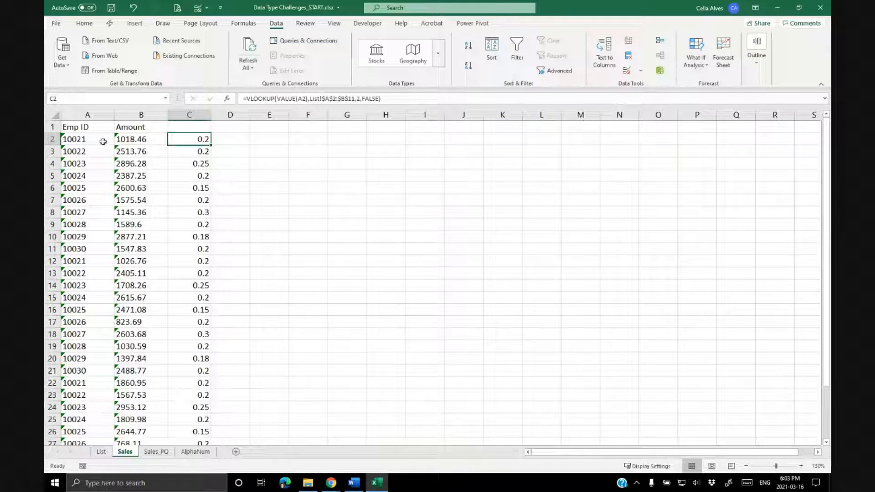
left_click_drag(277, 100, 285, 99)
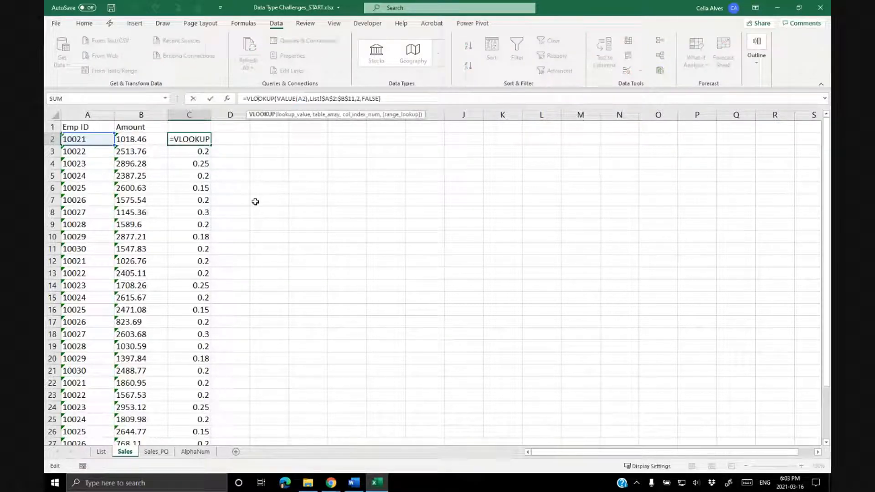
key("Escape")
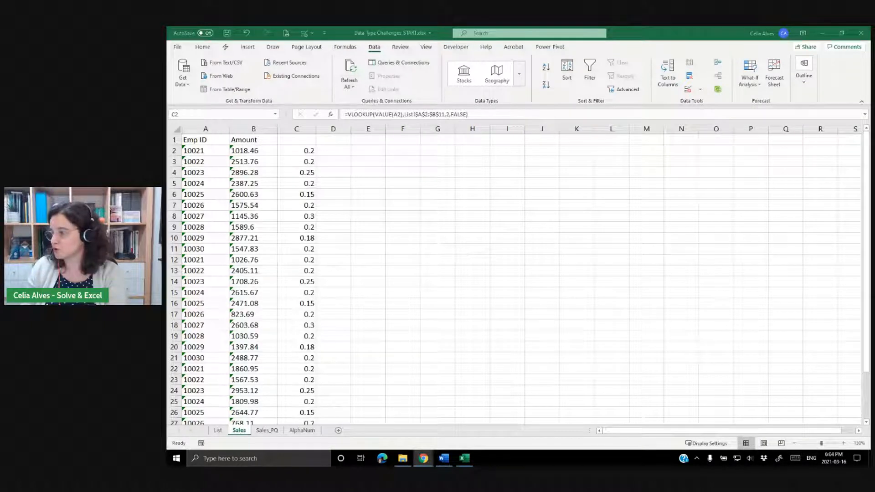
Examine the Emp ID and Amount cells on the Sales_PQ sheet to check their data types.
key("alt+Tab")
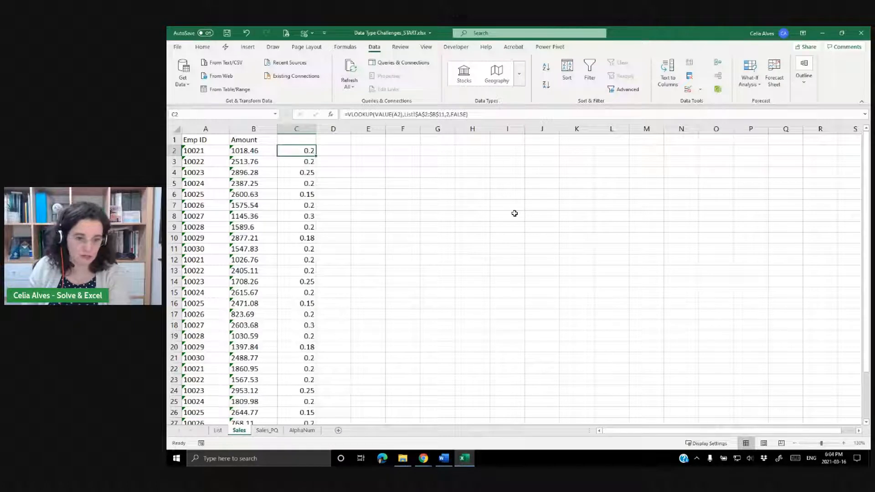
left_click(273, 431)
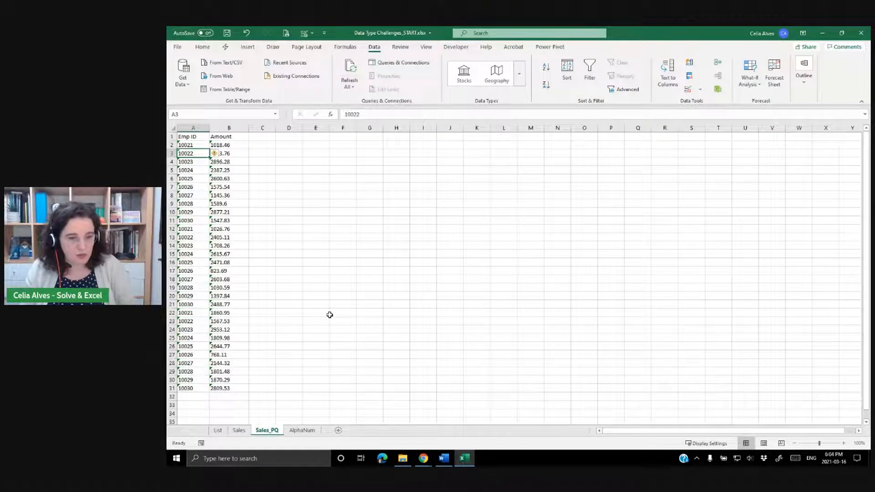
scroll(330, 315, "up", 3, "ctrl")
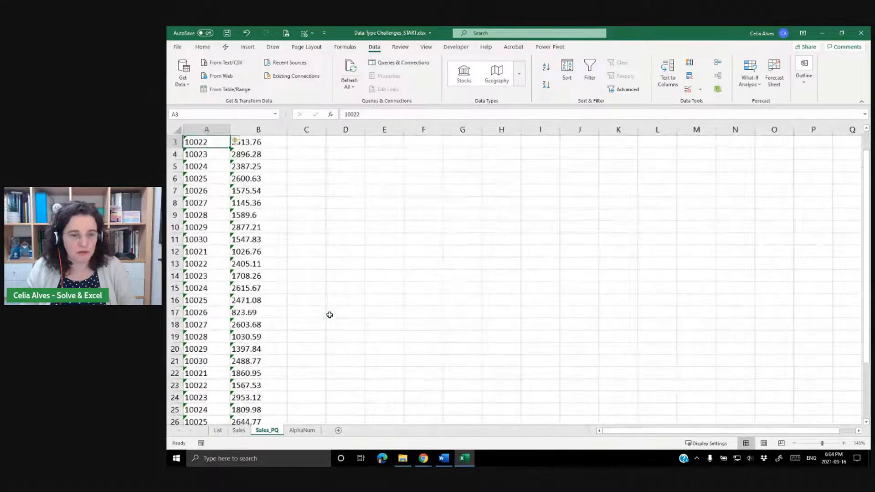
scroll(335, 308, "up", 1)
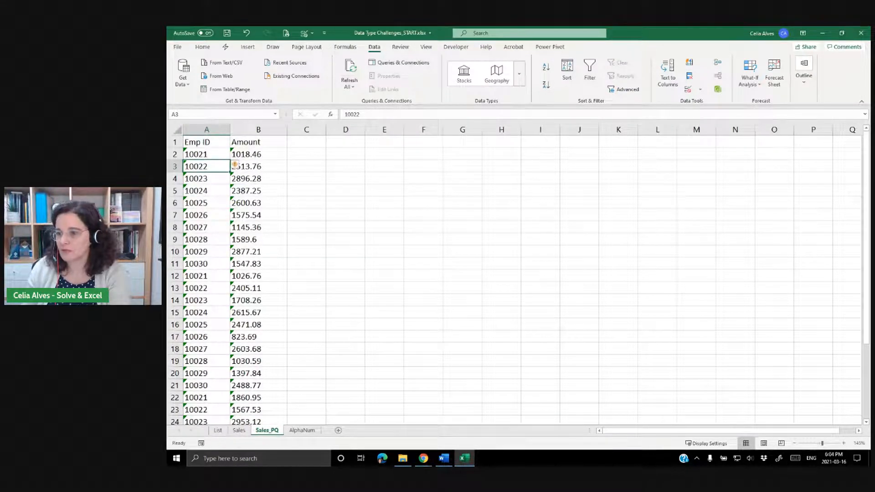
left_click(444, 458)
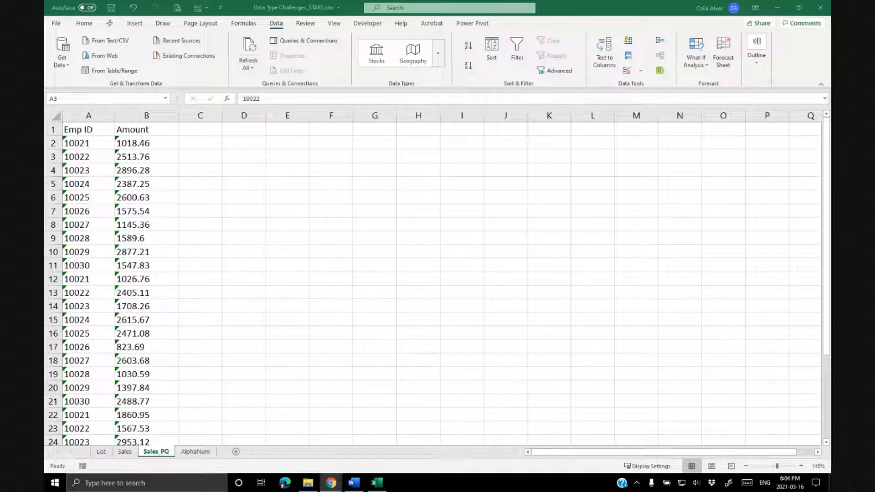
left_click(257, 235)
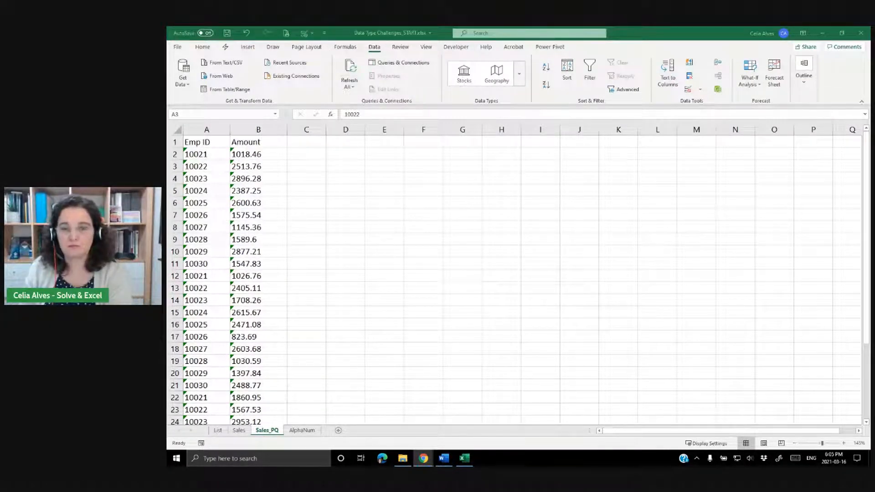
left_click(500, 190)
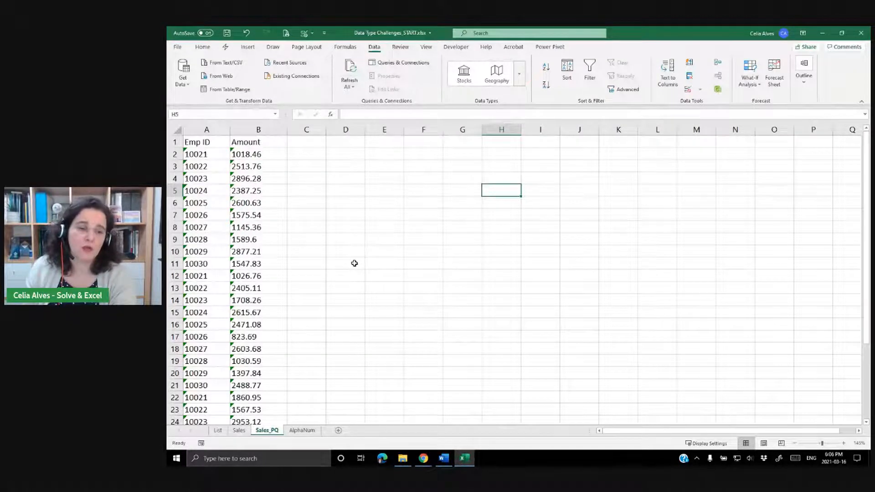
left_click(270, 225)
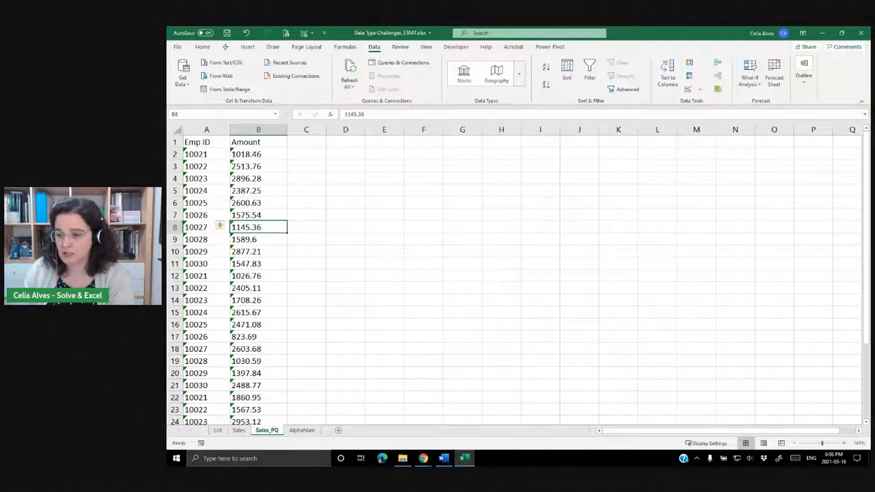
key("alt+Tab")
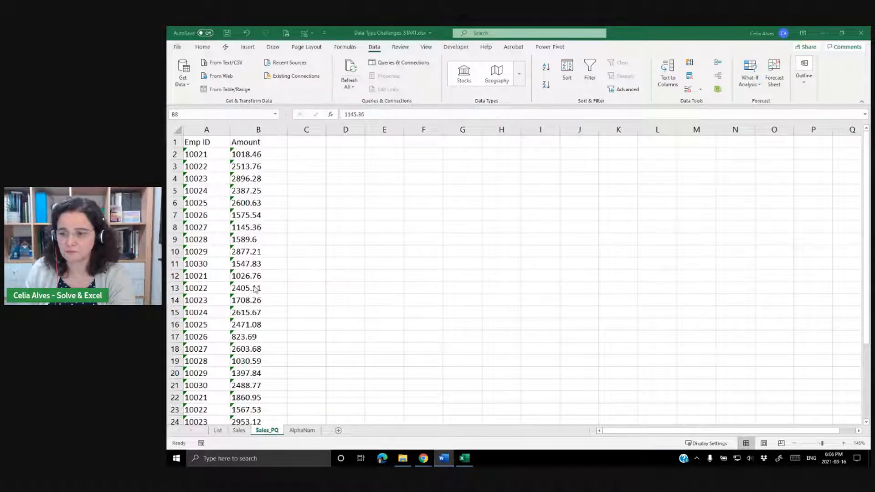
left_click(206, 158)
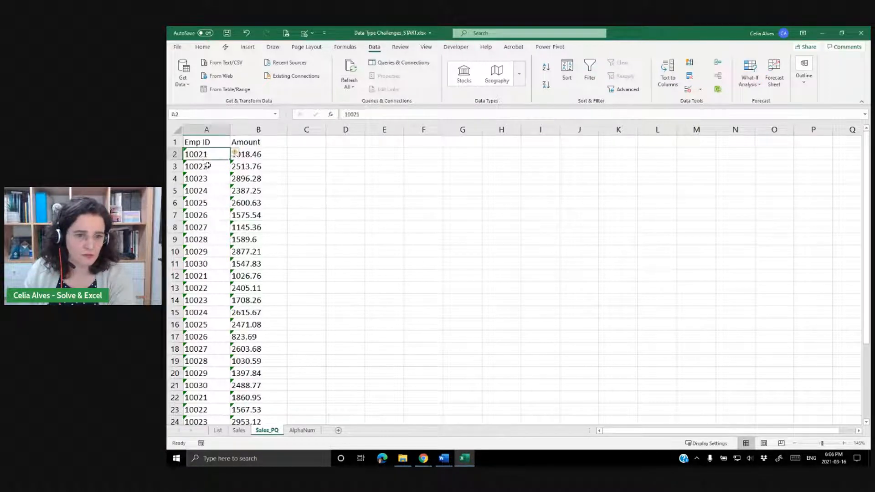
left_click_drag(206, 158, 206, 203)
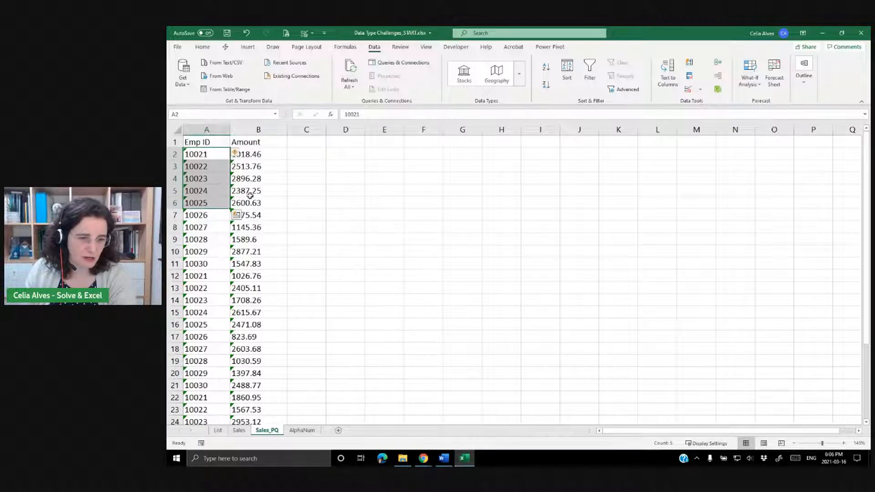
left_click(290, 156)
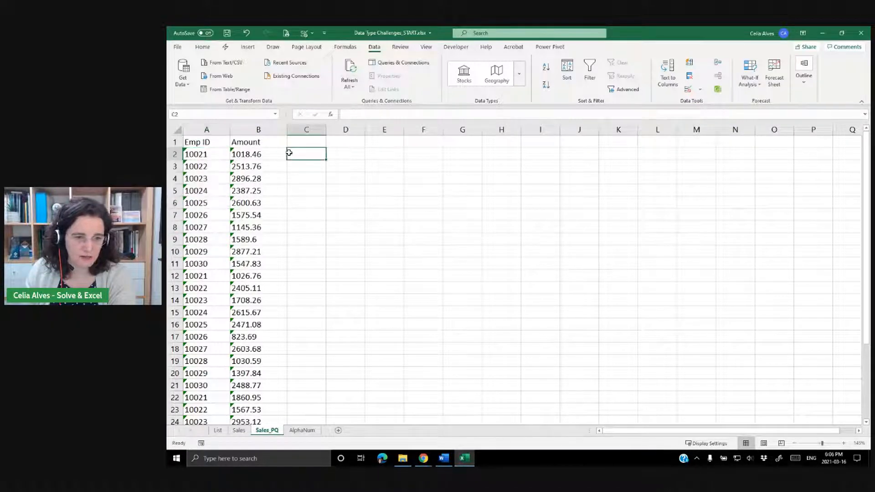
left_click(254, 155)
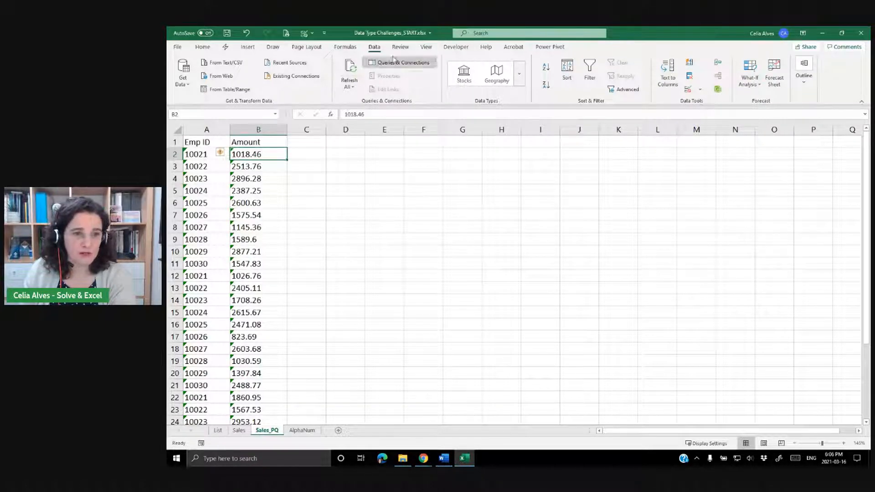
Load the Sales_PQ data into Power Query From Table/Range as a table with headers.
left_click(184, 81)
left_click(184, 82)
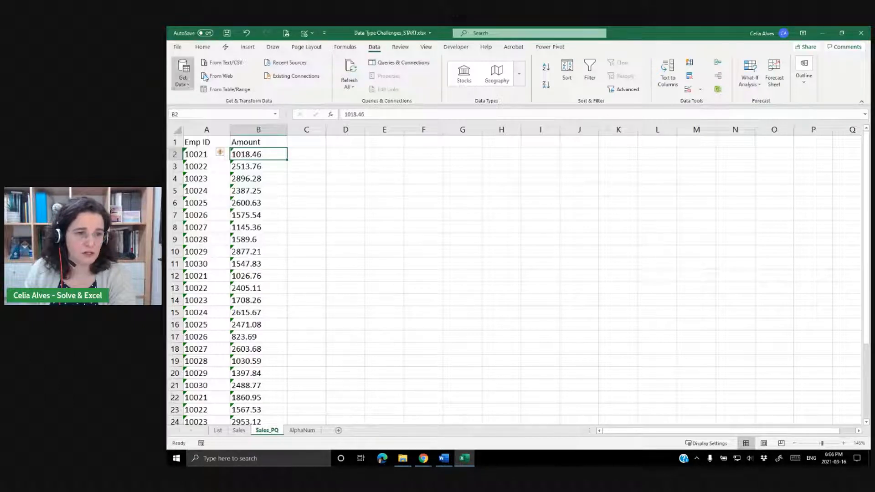
left_click(228, 90)
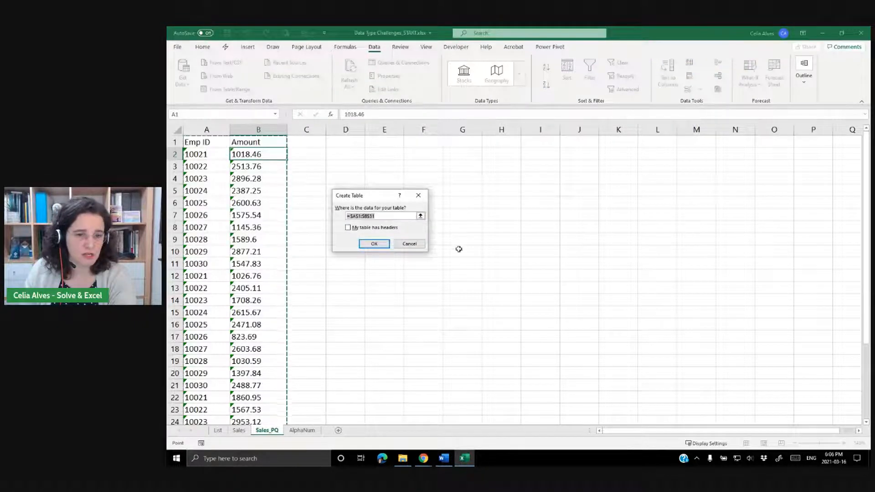
left_click(347, 228)
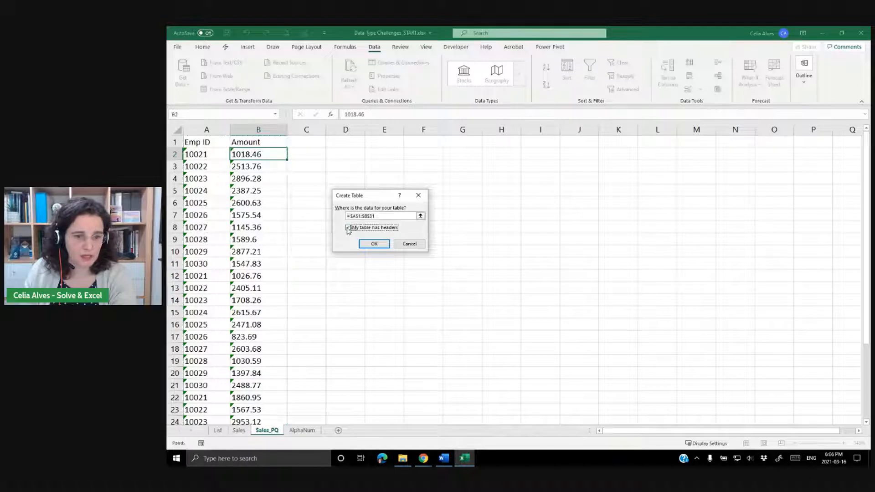
left_click(373, 243)
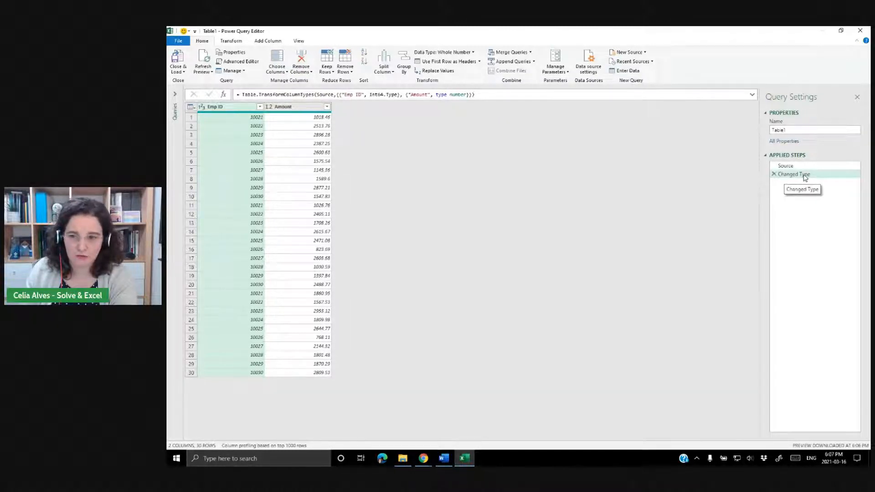
Delete the Changed Type applied step so Emp ID and Amount keep their source types.
left_click(775, 175)
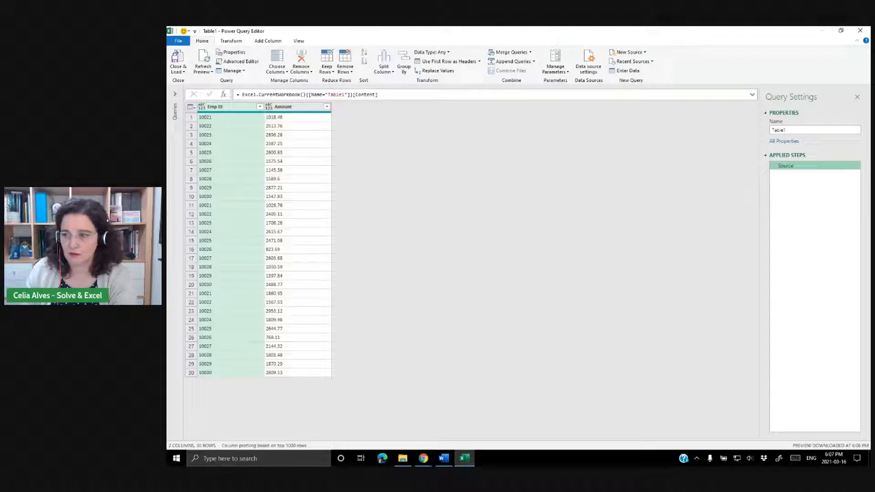
key("alt+Tab")
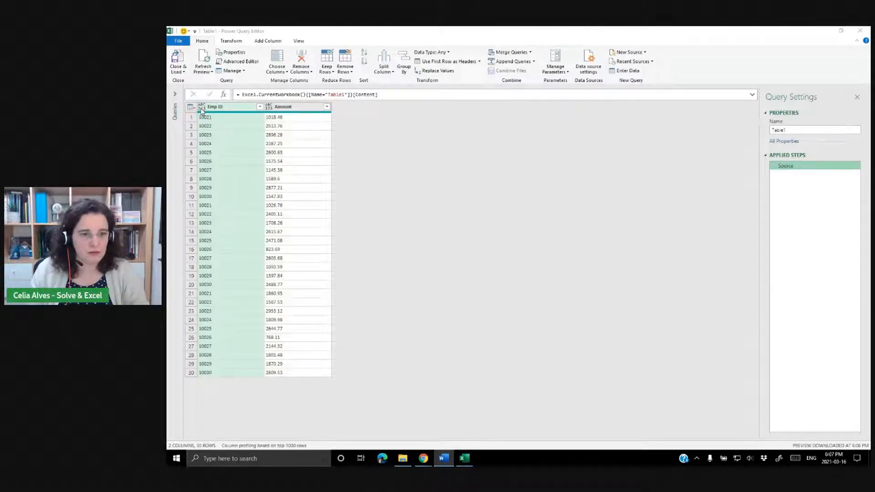
left_click(389, 163)
scroll(388, 163, "up", 4, "ctrl")
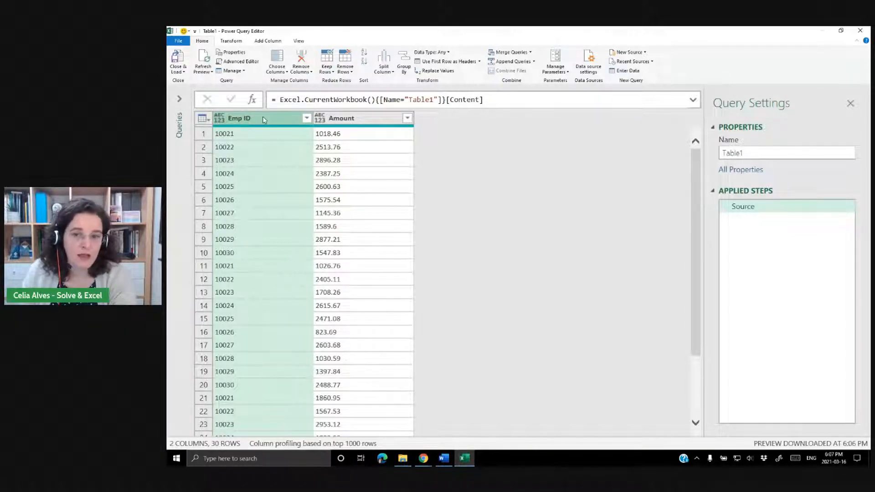
Close and load the query as a table into the existing List worksheet starting at cell E2.
left_click(183, 72)
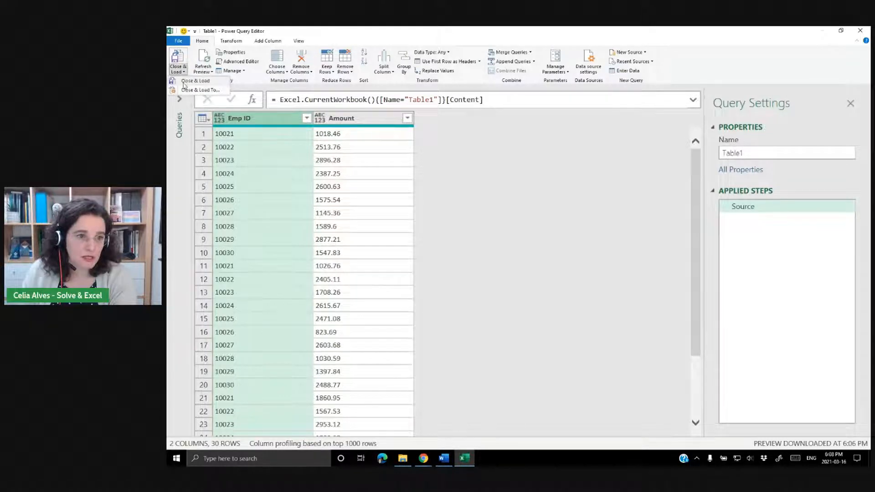
left_click(184, 89)
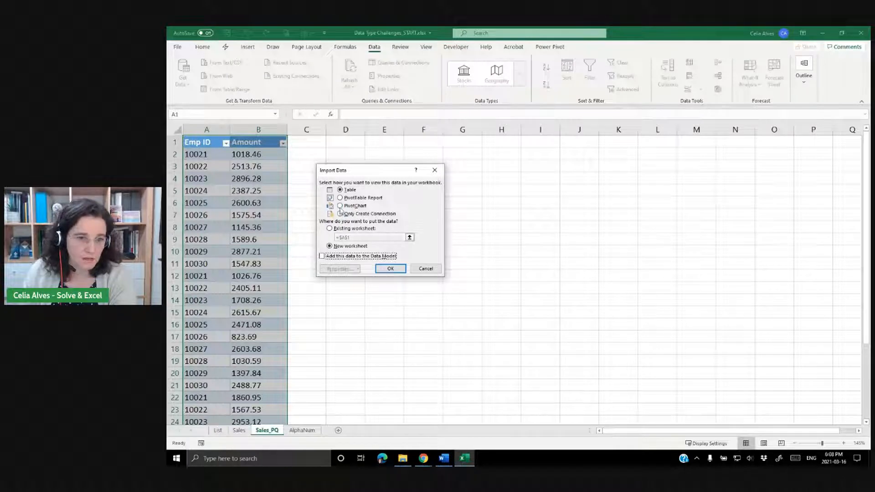
left_click(335, 230)
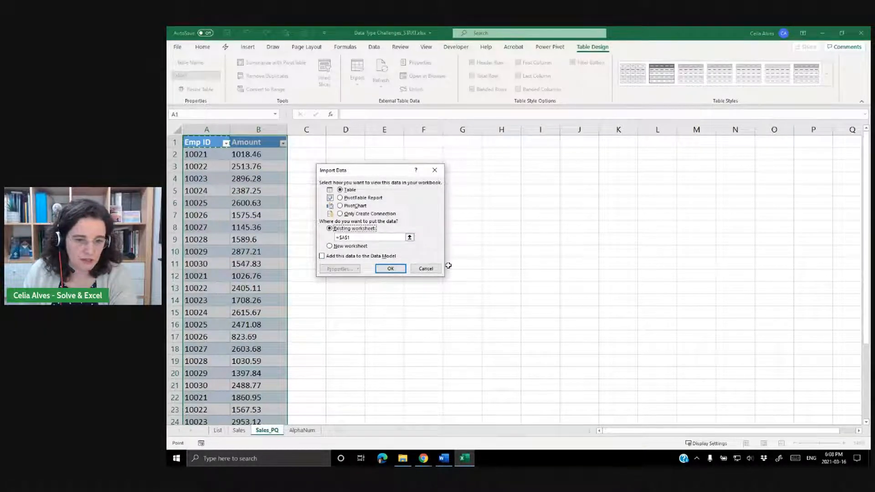
left_click(410, 238)
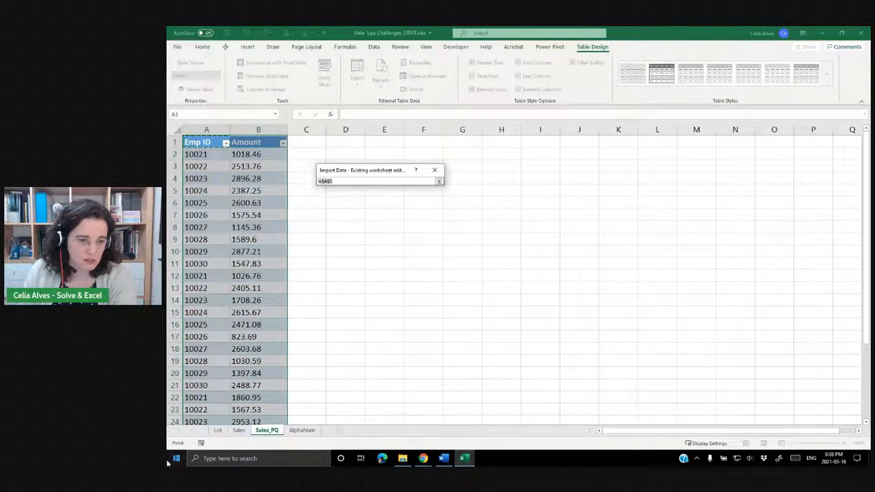
left_click(218, 431)
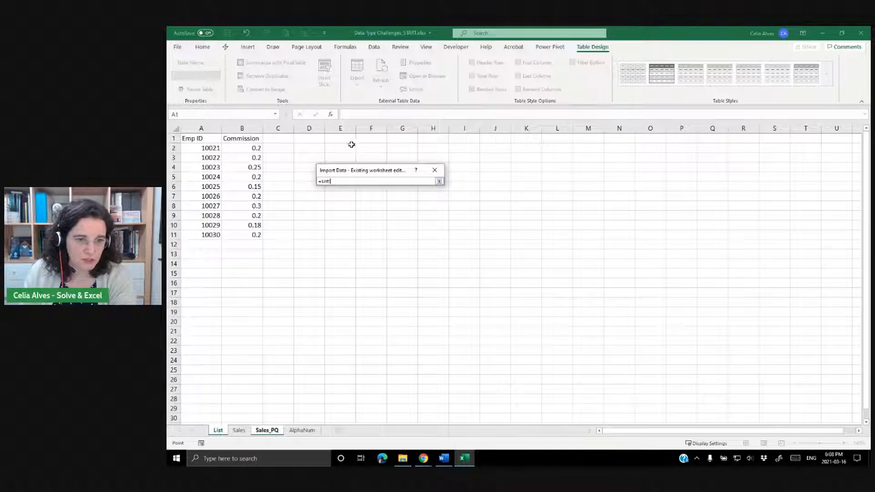
left_click(344, 146)
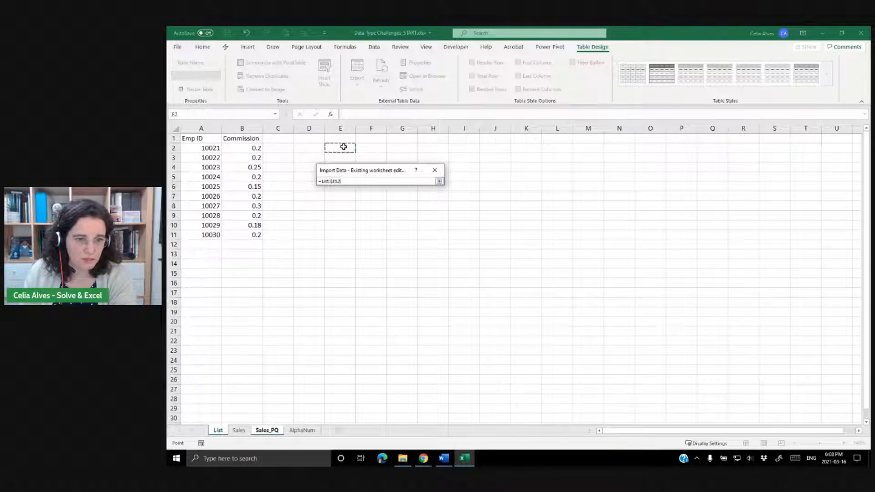
left_click(439, 181)
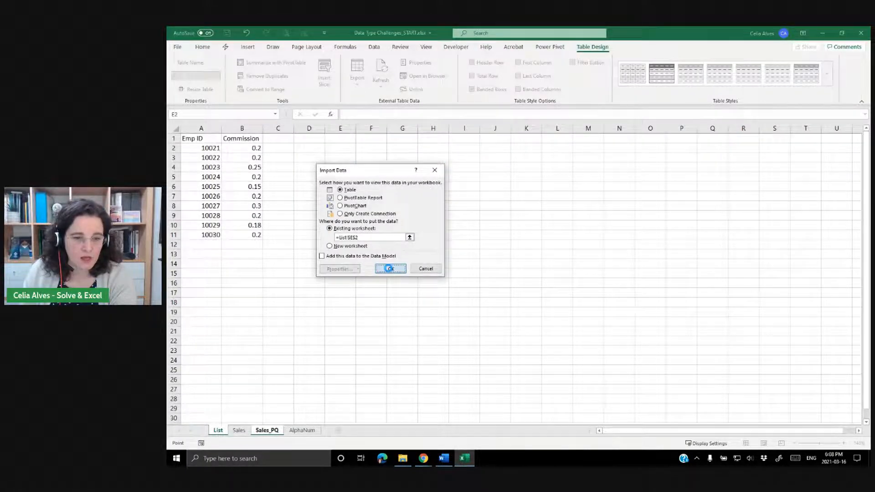
left_click(391, 268)
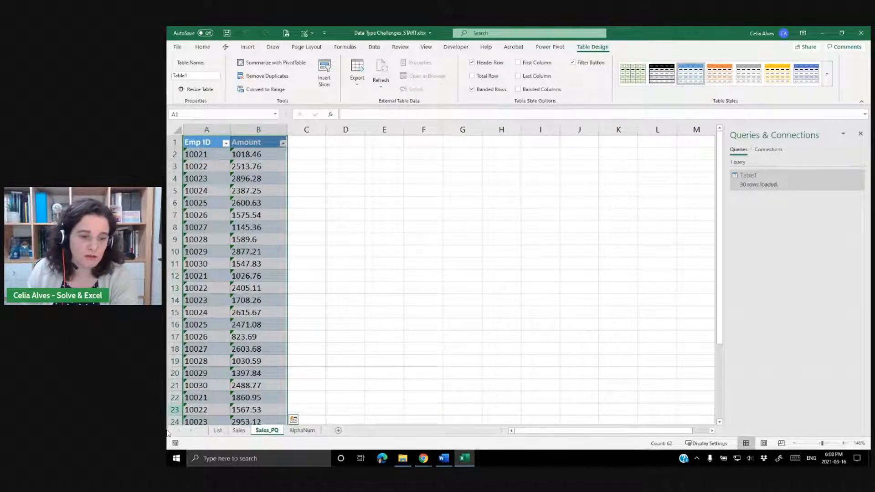
In G3 beside the loaded table, enter =VLOOKUP([@[Emp ID]],$A$2:$B$11,2,0) to look up each commission.
left_click(218, 431)
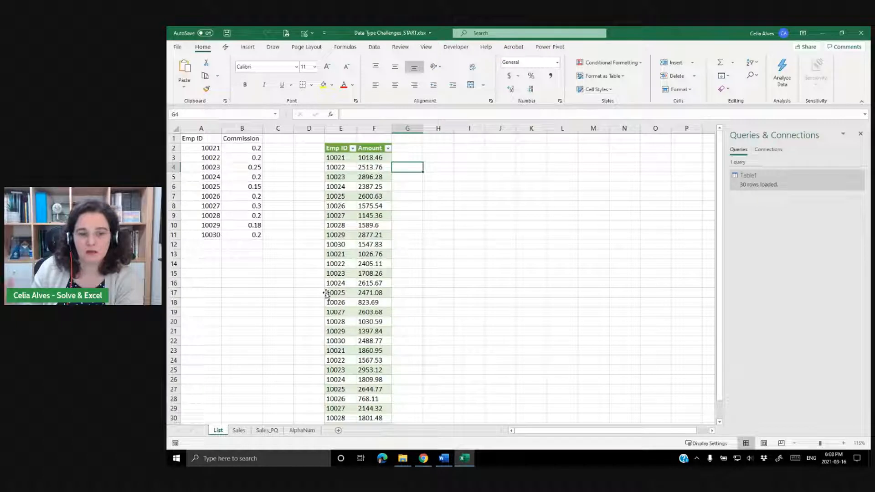
left_click_drag(210, 137, 245, 235)
left_click(258, 273)
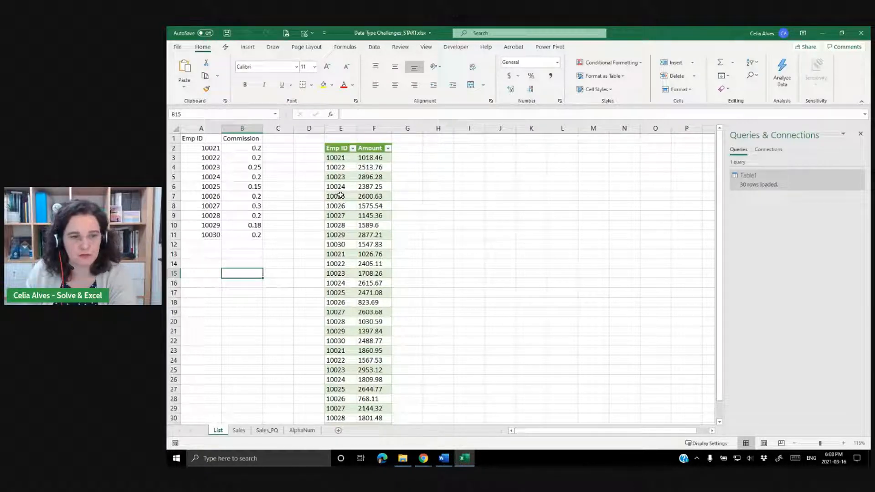
left_click(402, 159)
type("=")
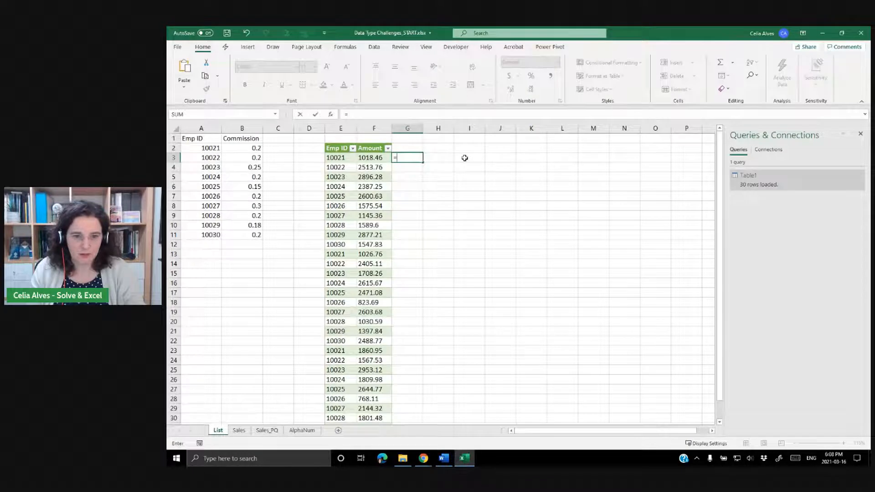
type("vlo")
key("Tab")
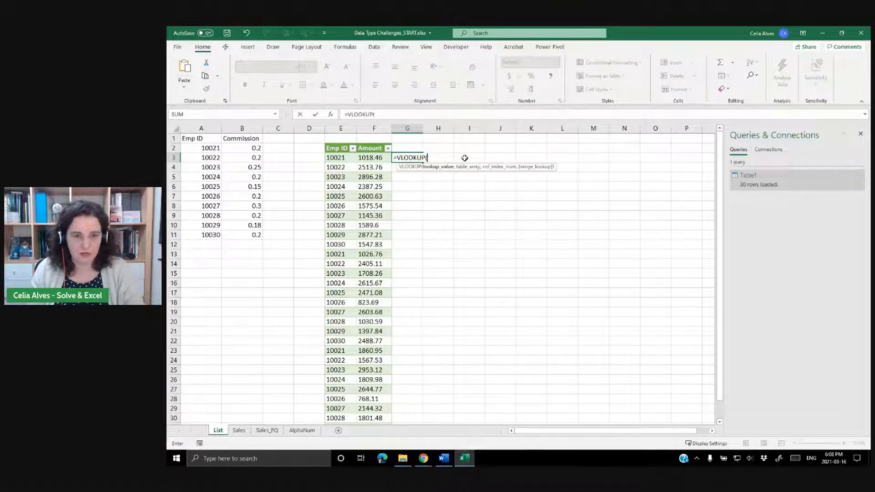
left_click(341, 157)
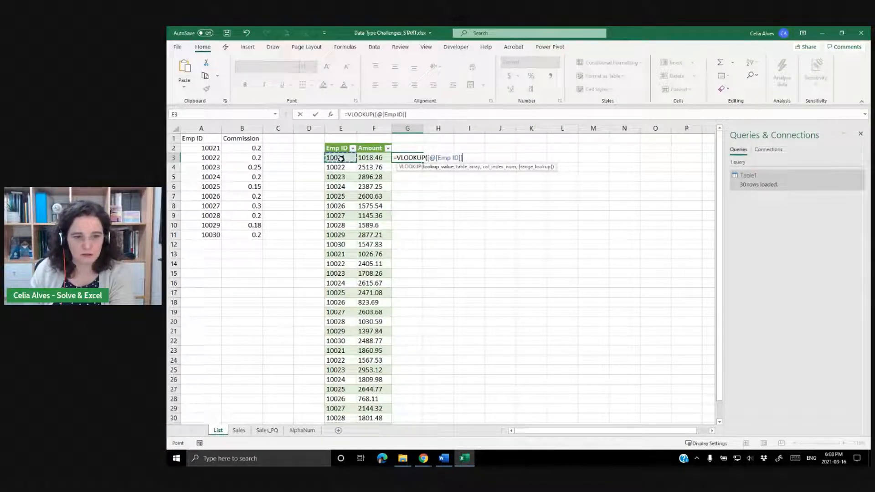
type(",")
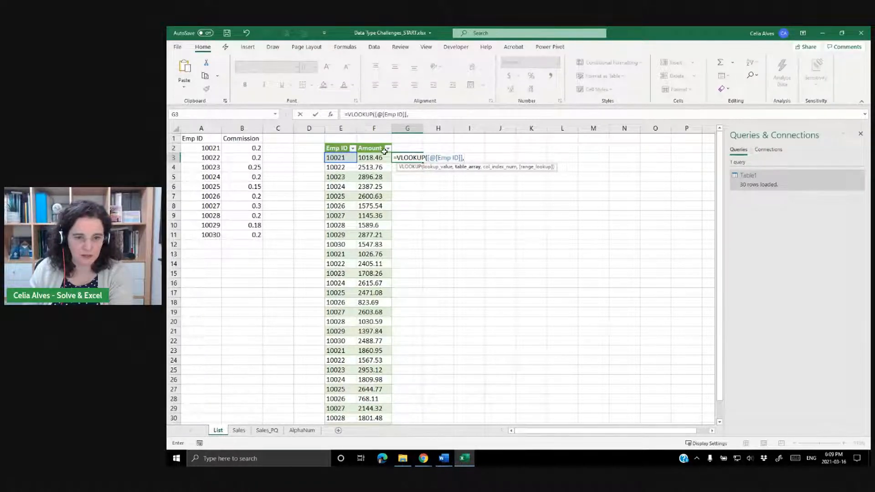
left_click_drag(201, 147, 244, 233)
key("F4")
type(",")
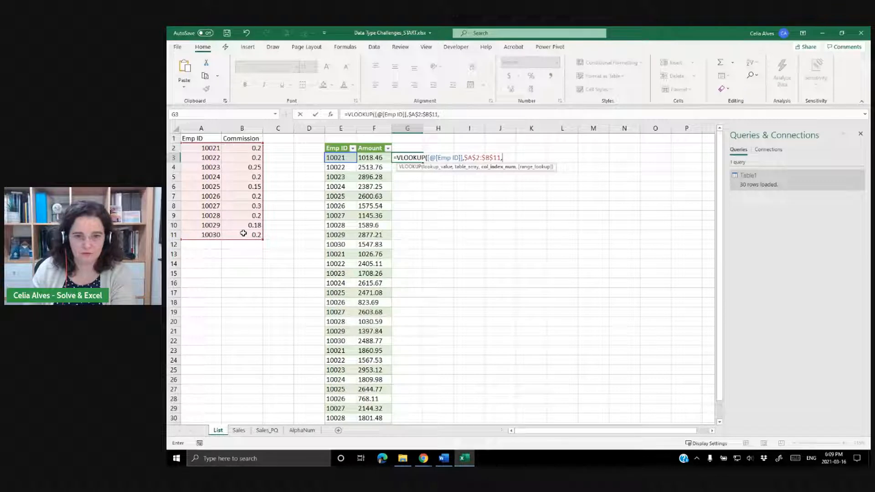
type("2")
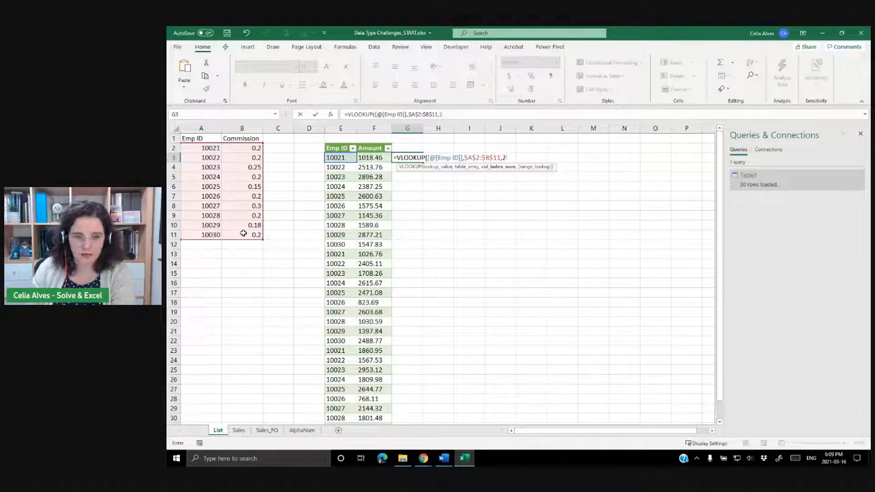
type(",")
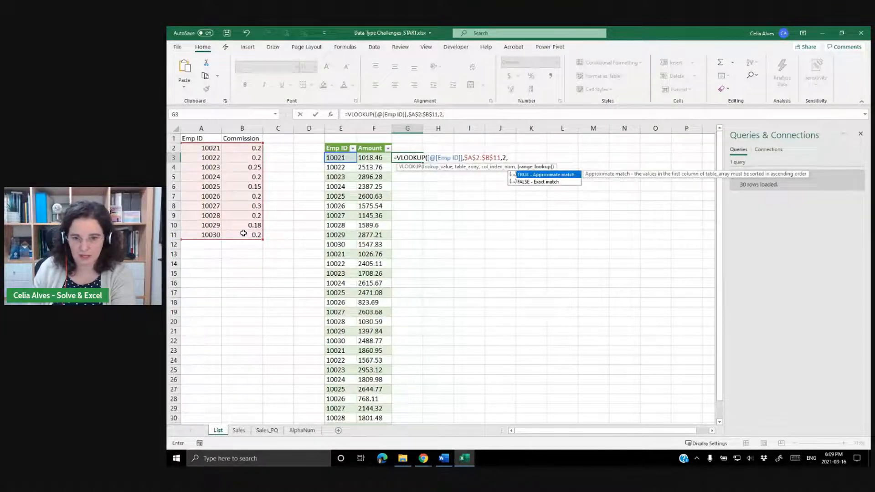
type("0")
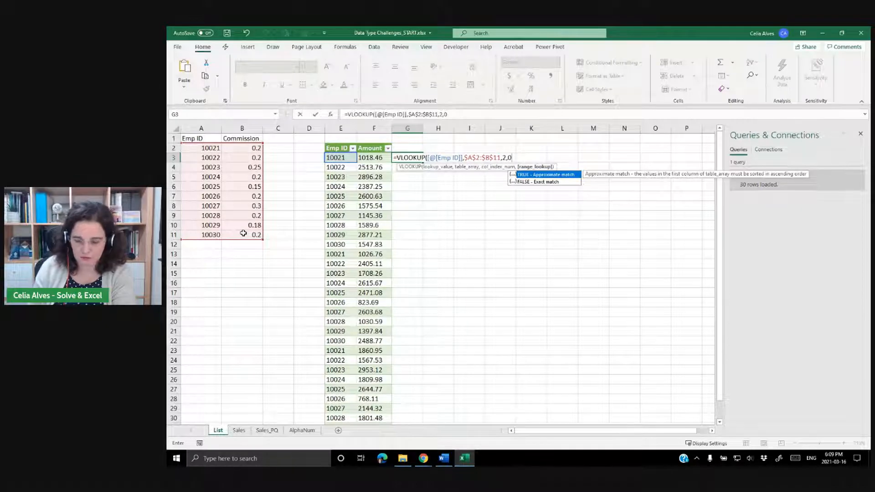
key("Return")
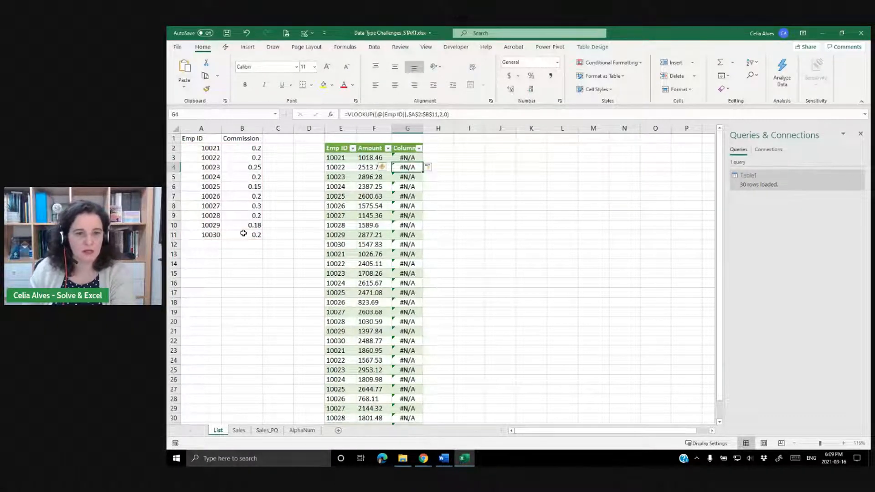
Widen column G and examine the Emp ID and lookup formula cells in the loaded table.
left_click_drag(423, 129, 435, 129)
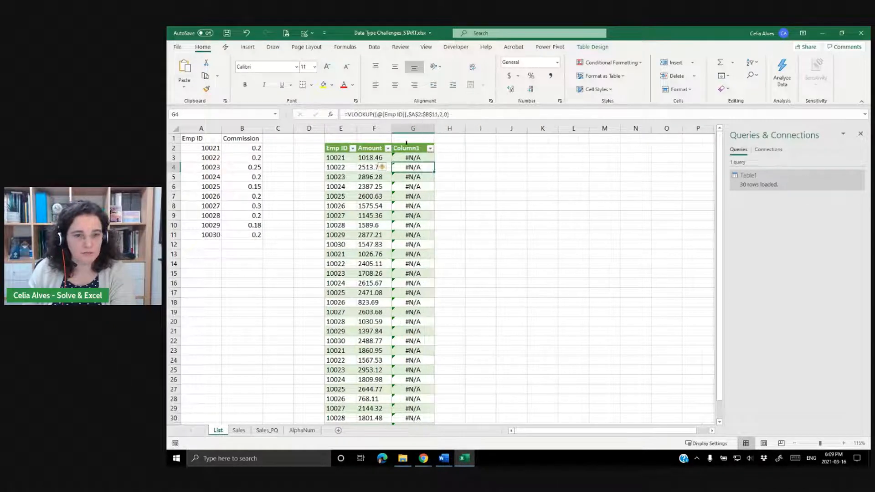
left_click(345, 157)
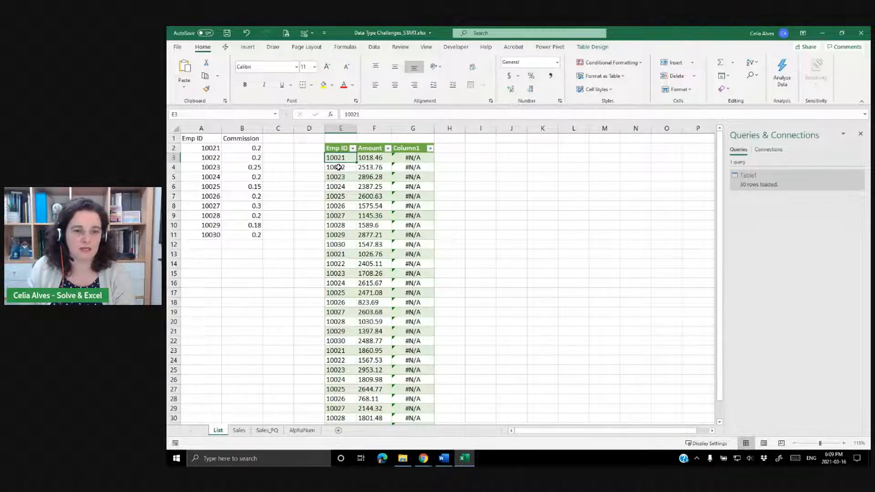
left_click(403, 160)
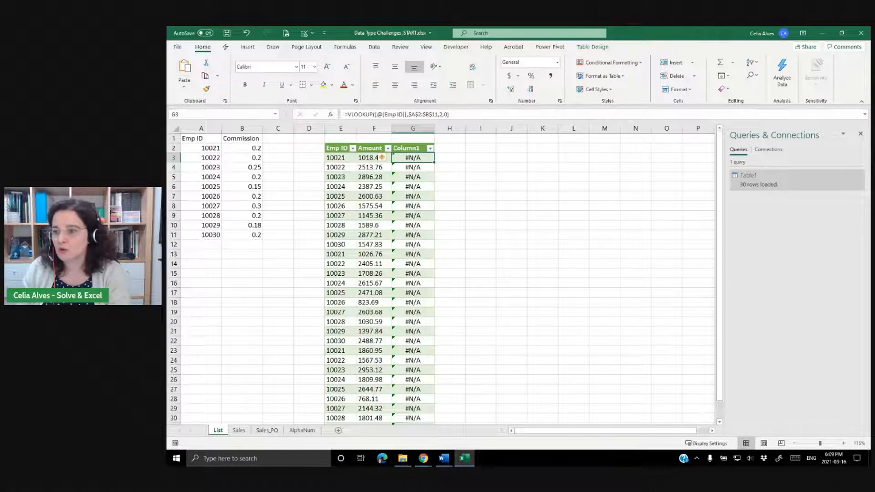
key("alt+Tab")
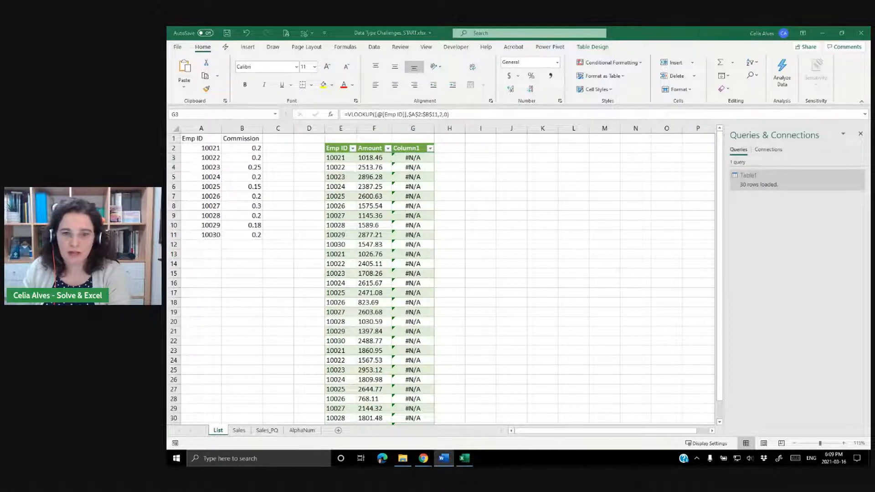
Label cell E1 above the loaded table as Type Any.
left_click(342, 136)
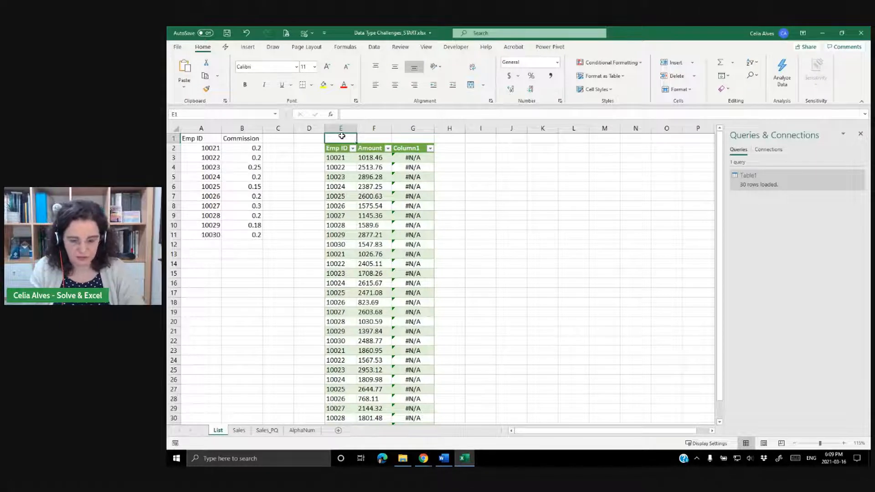
type("Type Any")
key("Return")
Rename the Table1 query to Type_Any.
left_click(759, 179)
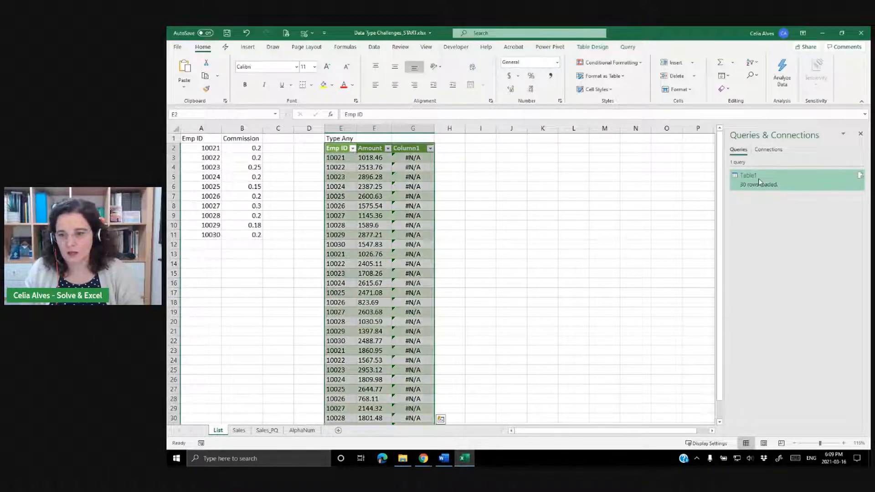
right_click(758, 179)
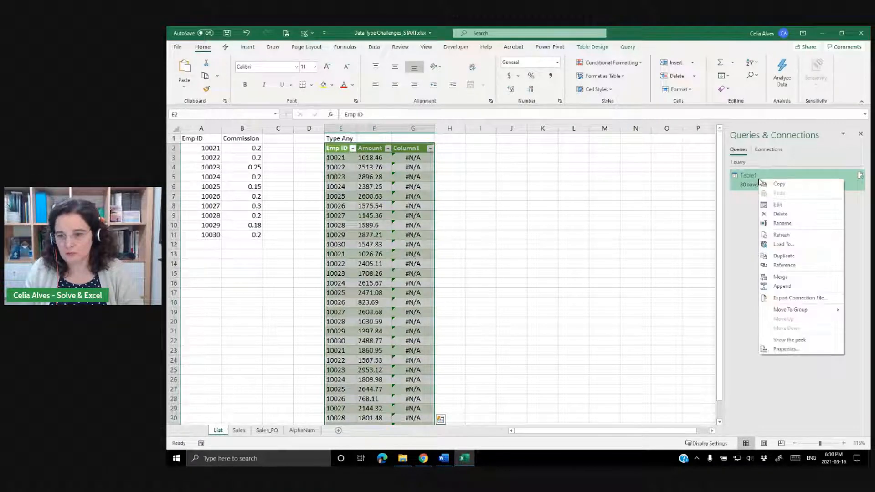
left_click(779, 224)
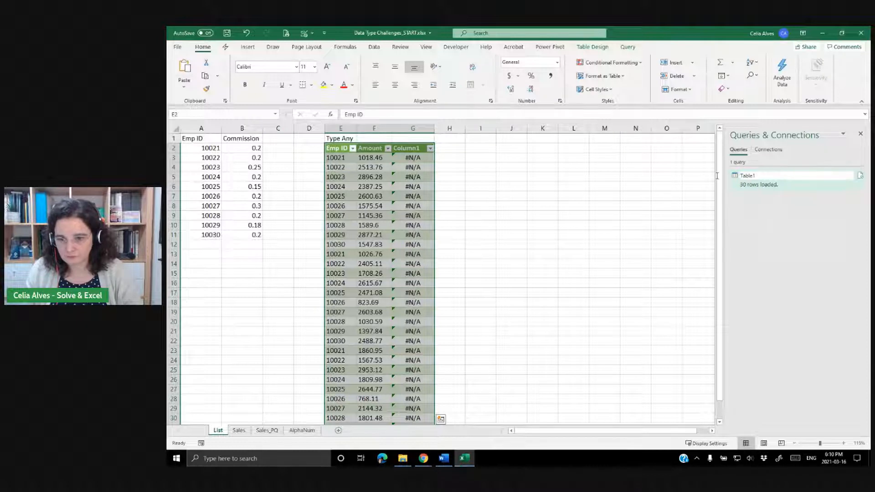
key("BackSpace")
key("BackSpace")
key("BackSpace")
type("Type_Any")
key("Return")
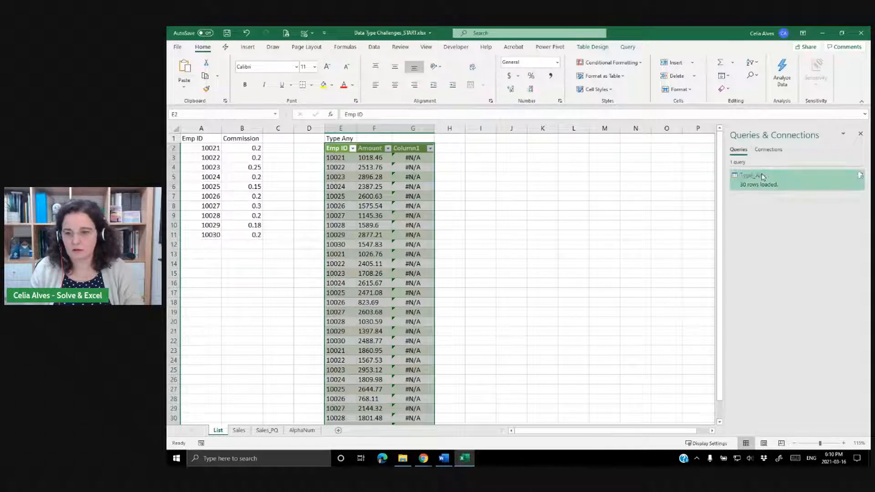
Duplicate the Type_Any query and rename the copy Type_Number in the Power Query Editor.
right_click(763, 176)
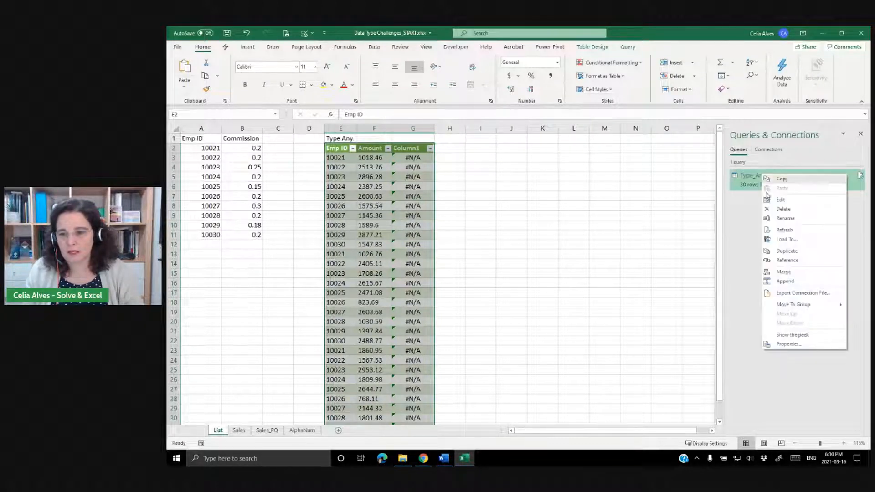
left_click(785, 252)
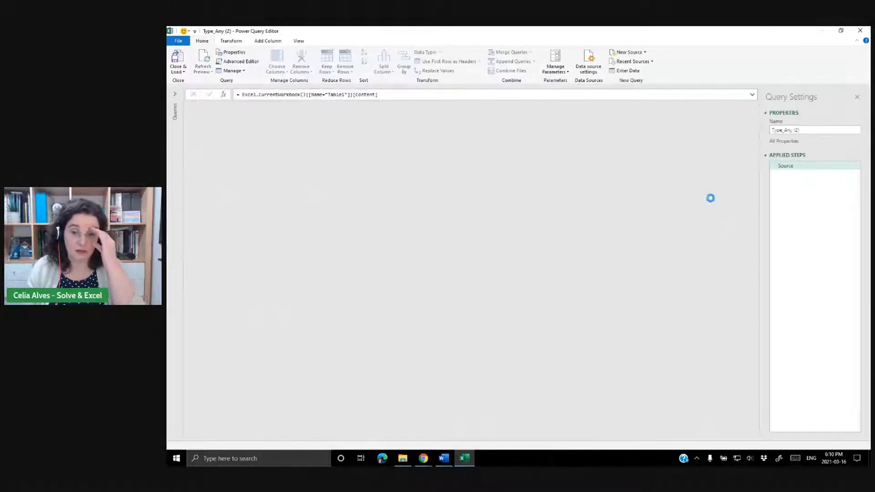
left_click(791, 130)
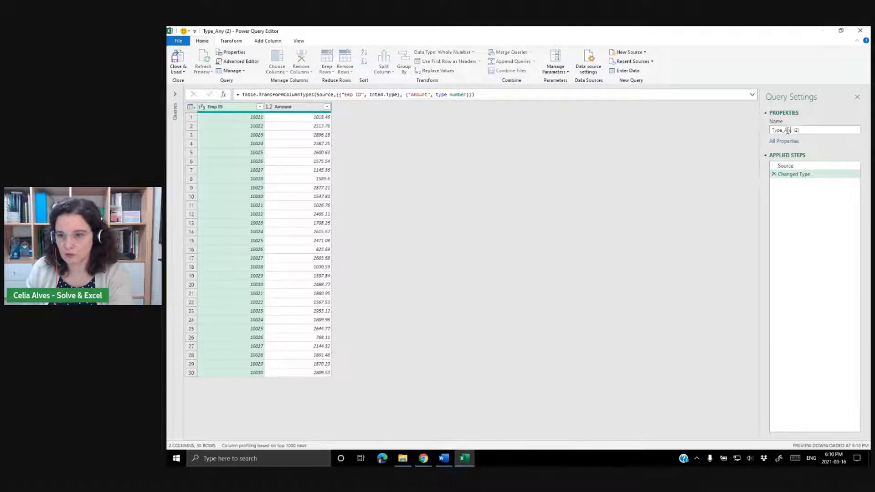
left_click_drag(786, 131, 815, 131)
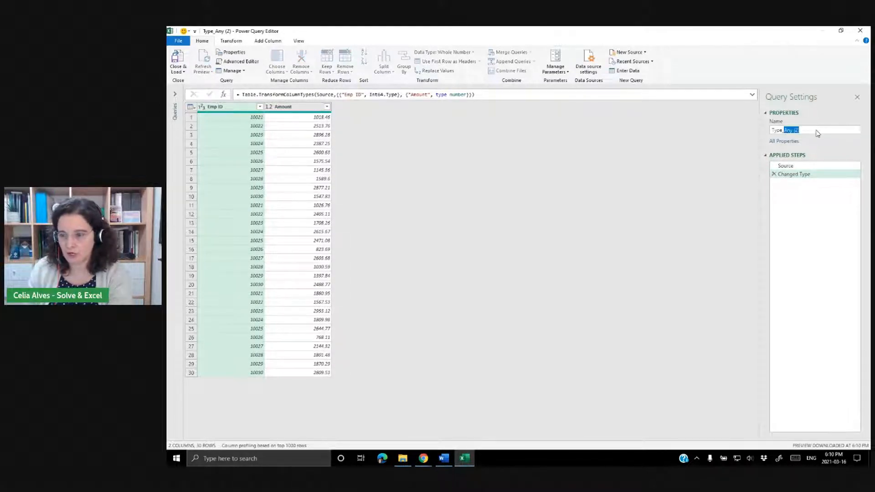
key("BackSpace")
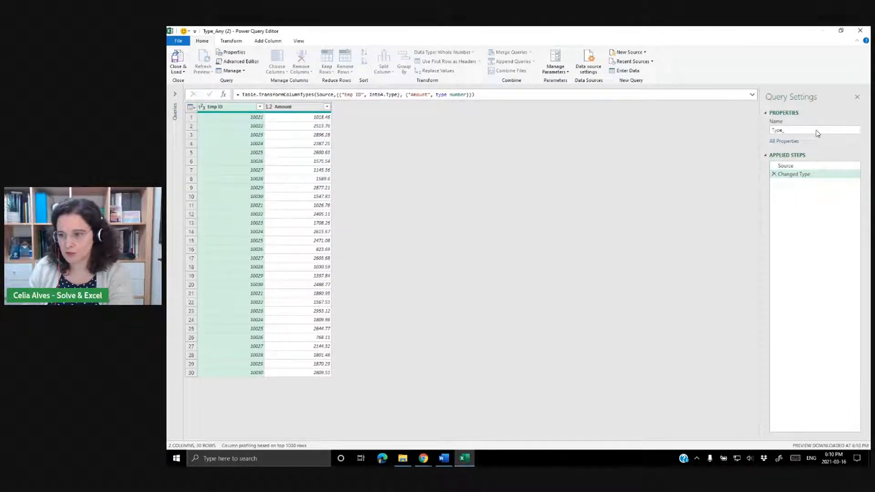
type("Number")
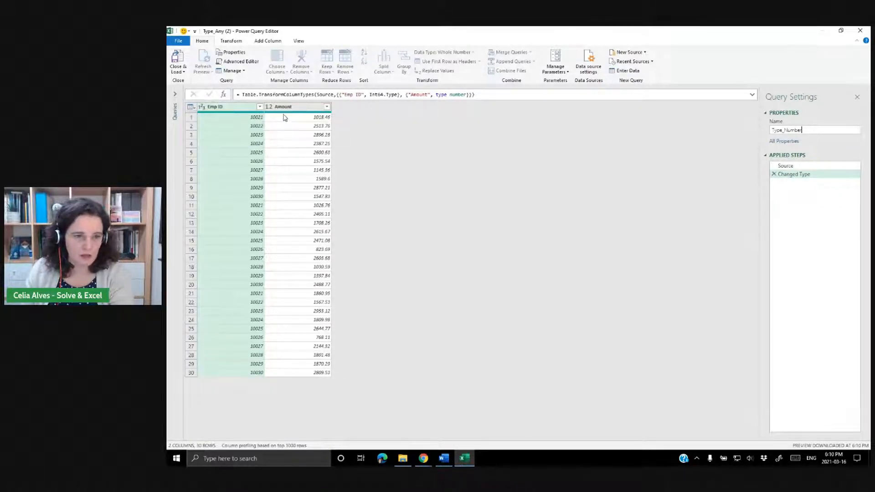
left_click(233, 108)
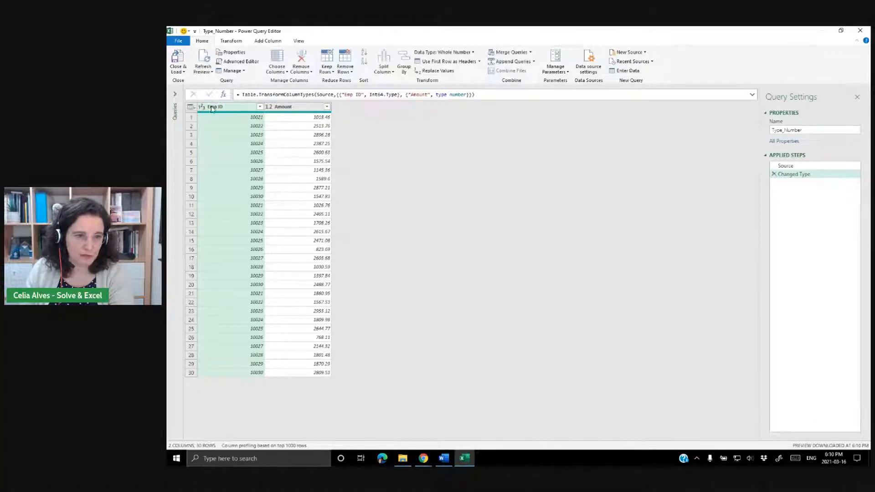
Replace the Emp ID type step with Decimal Number and examine the type in the formula bar.
left_click(774, 175)
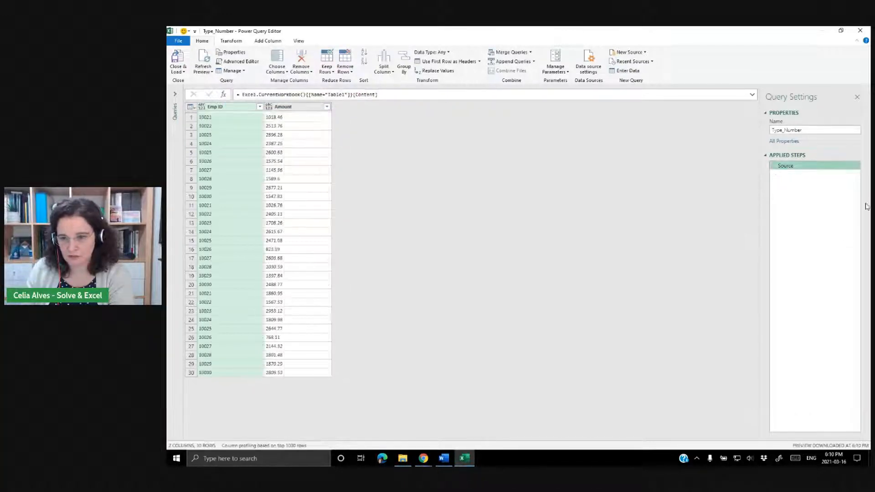
left_click(202, 108)
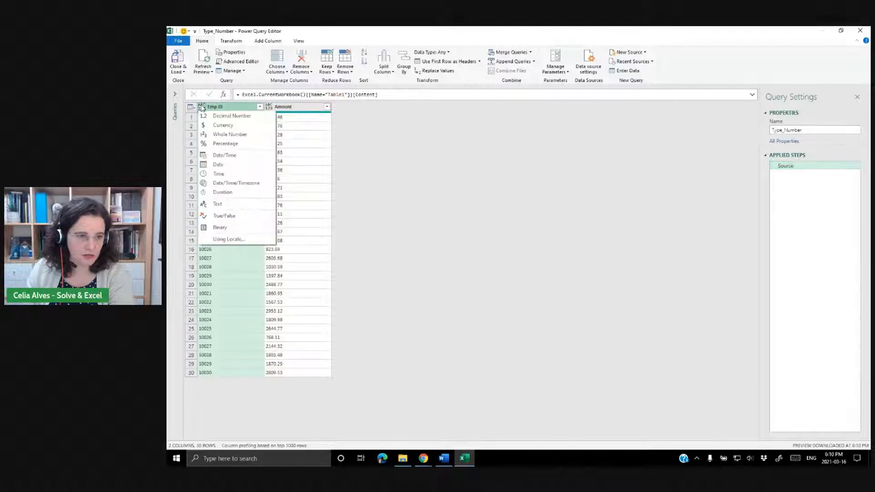
left_click(232, 116)
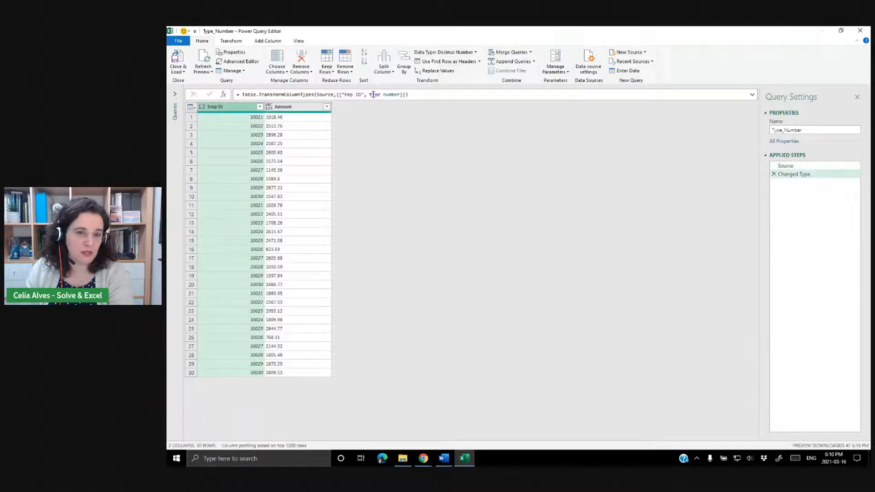
left_click_drag(369, 95, 398, 94)
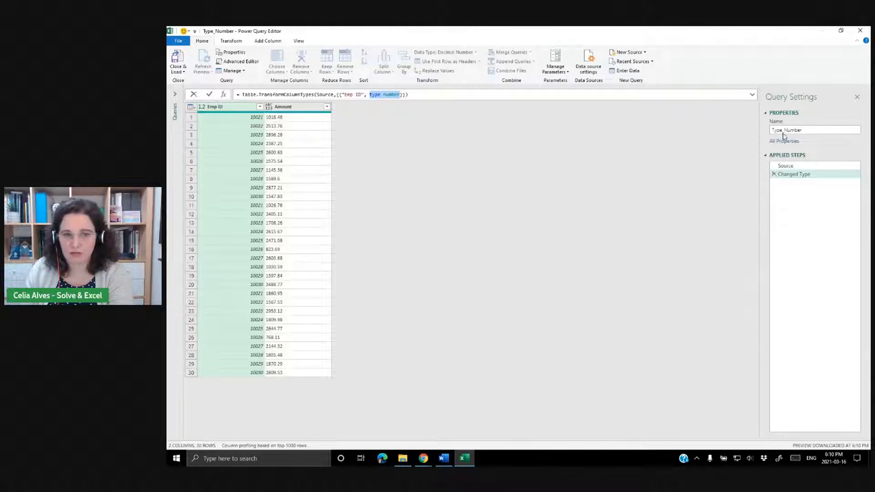
left_click(398, 94)
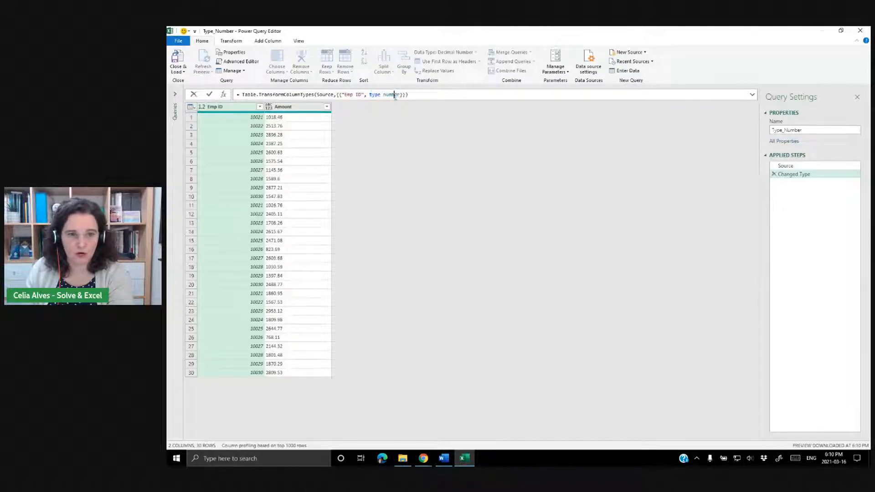
Remove the decimal type step and set the Emp ID column's type to Whole Number.
left_click(777, 176)
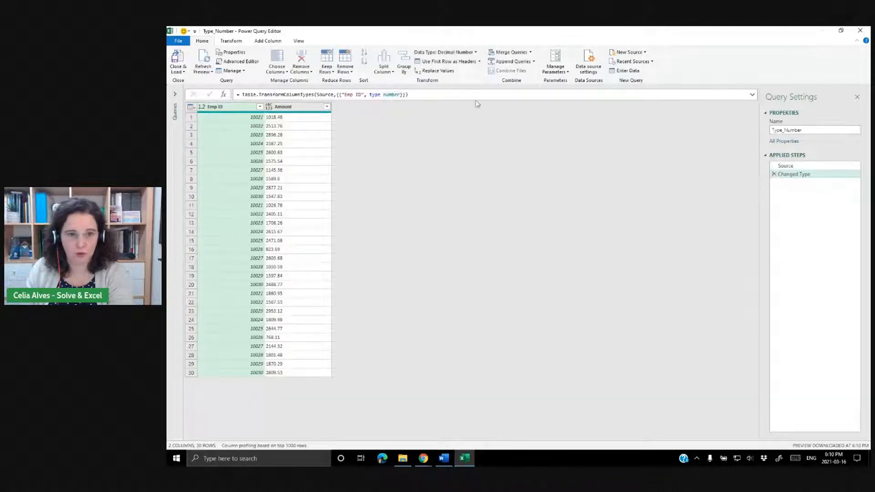
left_click(774, 174)
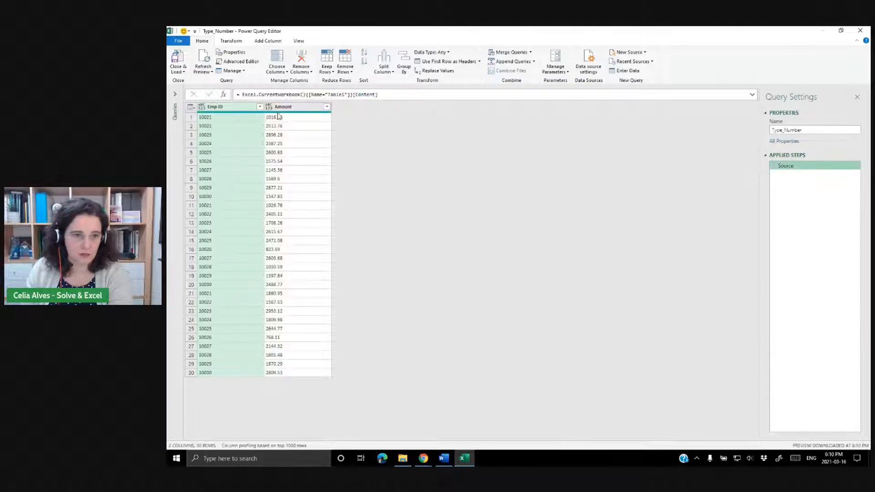
left_click(201, 107)
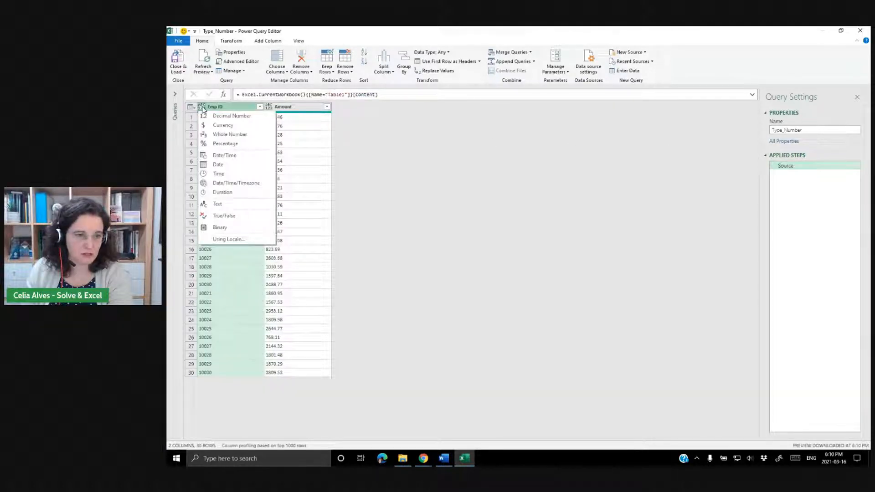
left_click(217, 134)
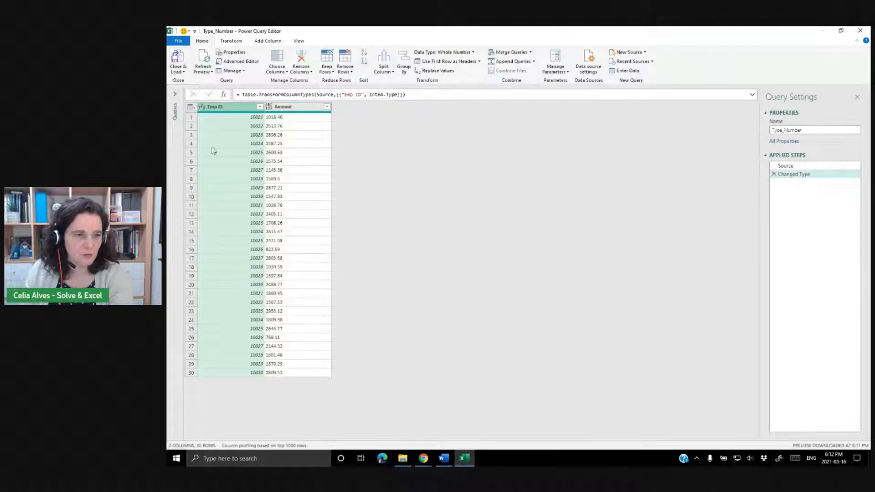
Close and load the Type_Number query as a table into the existing List sheet at cell J2.
left_click(184, 69)
left_click(189, 92)
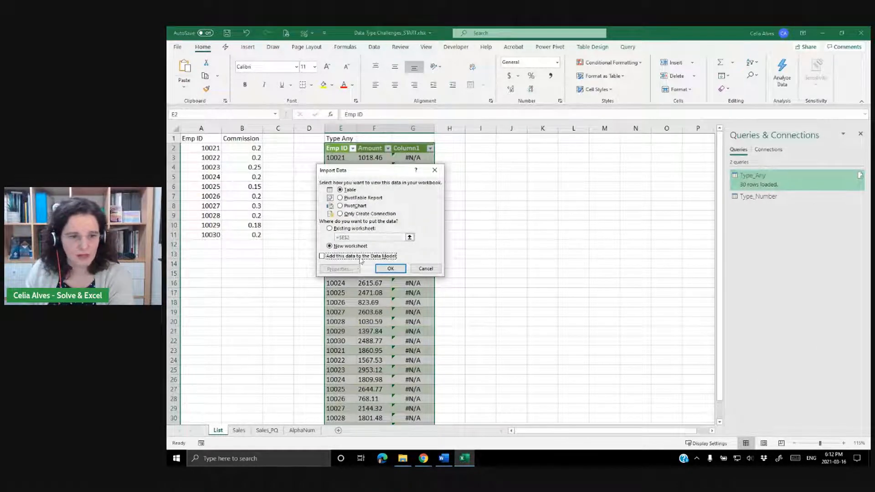
left_click(330, 228)
left_click(485, 148)
left_click(515, 151)
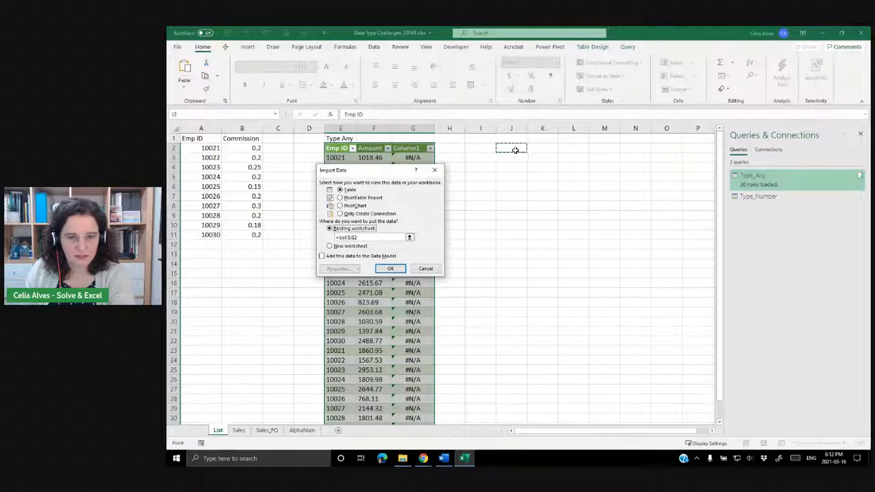
left_click(391, 269)
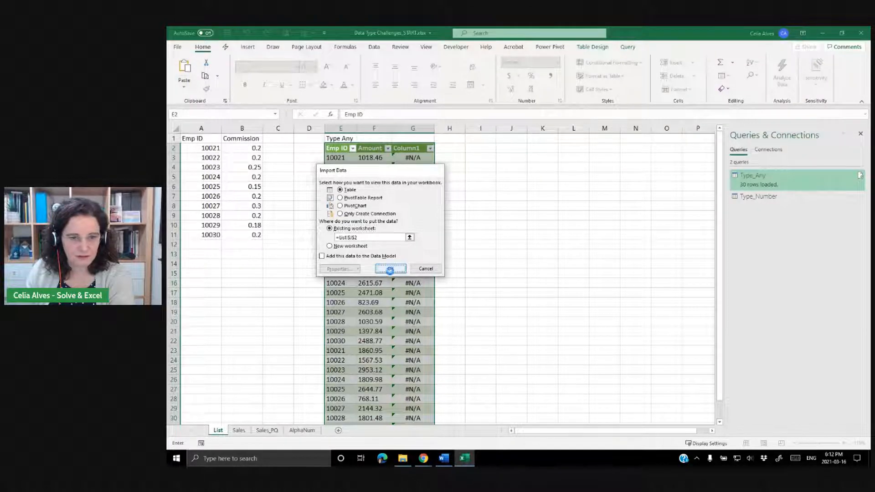
Label cell J1 above the new table as Type Whole Number.
left_click(510, 140)
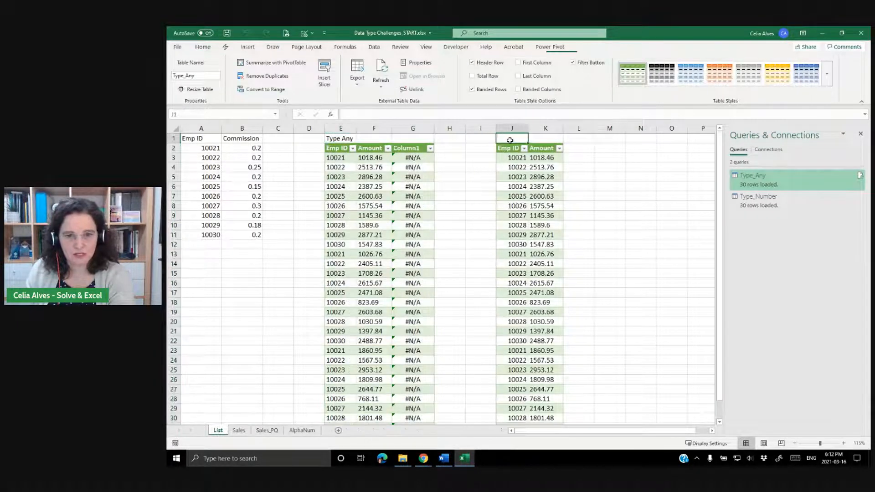
type("Type")
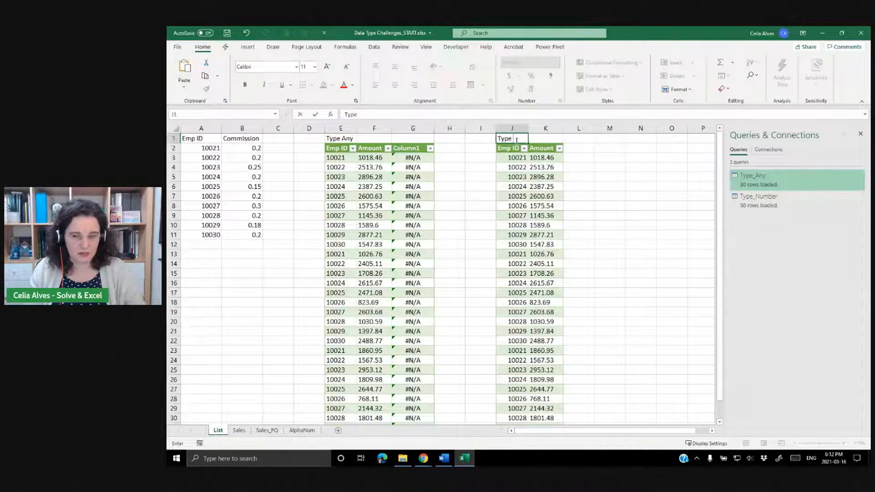
type(" Whole")
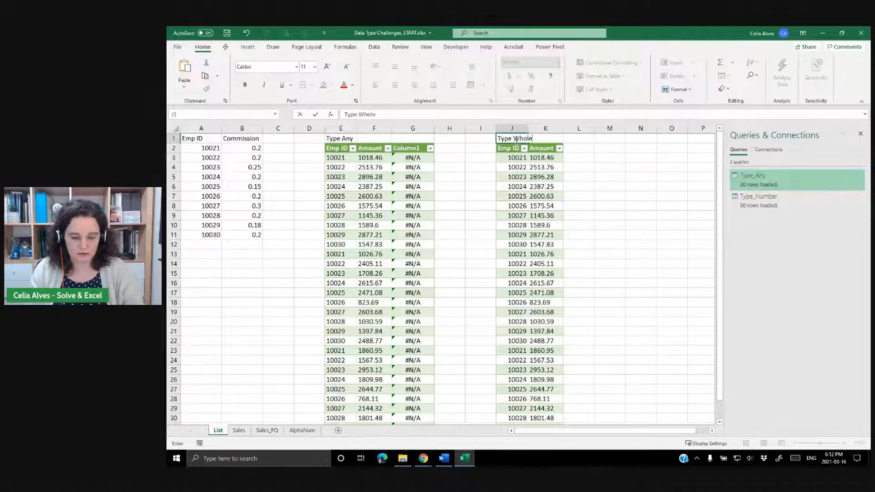
type(" Number")
key("Return")
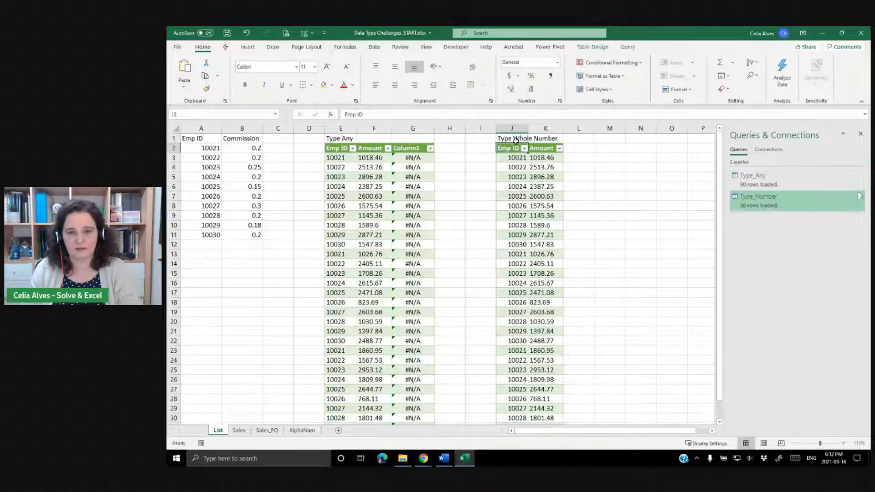
Copy the VLOOKUP formula from G3 into cell L3 of the Type Whole Number table.
left_click(413, 157)
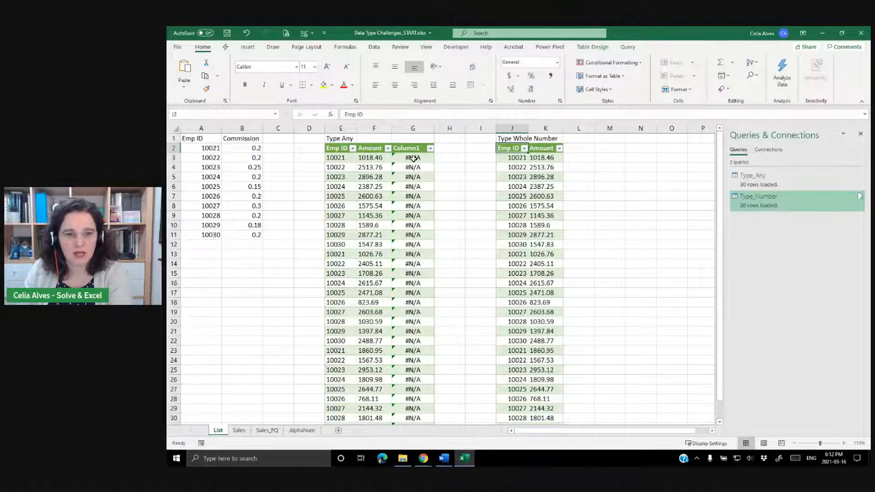
left_click_drag(465, 114, 286, 110)
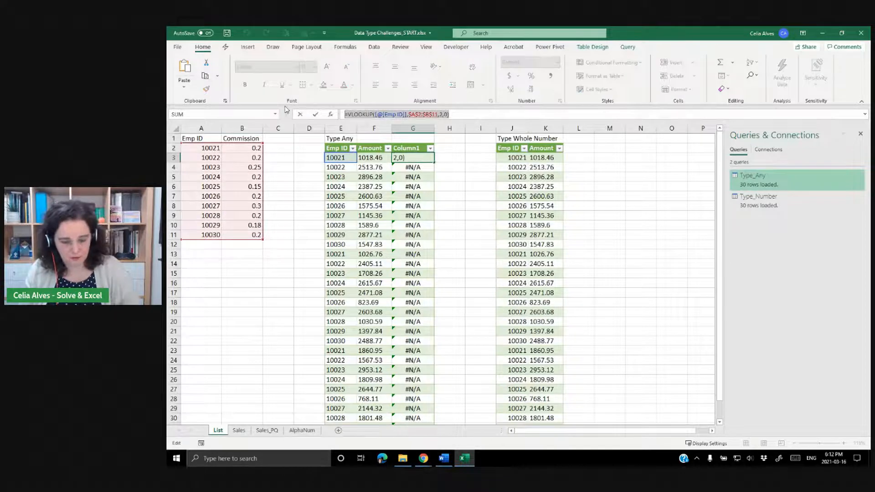
key("Escape")
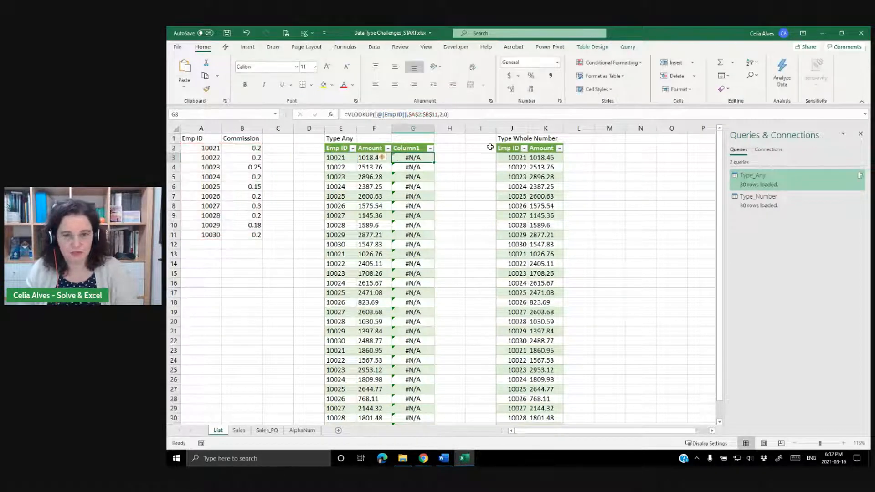
left_click(586, 160)
left_click(458, 114)
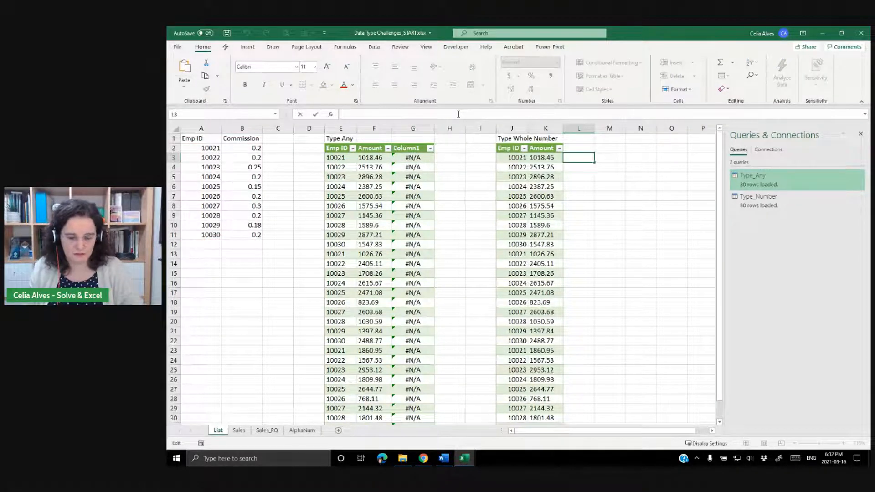
key("ctrl+v")
key("Return")
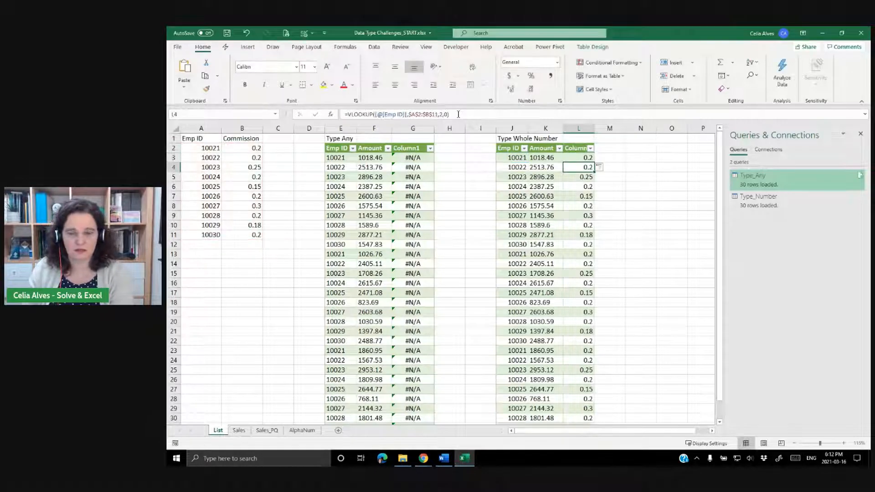
Widen column J and compare the Emp ID cells of the new table with the List column.
left_click(512, 158)
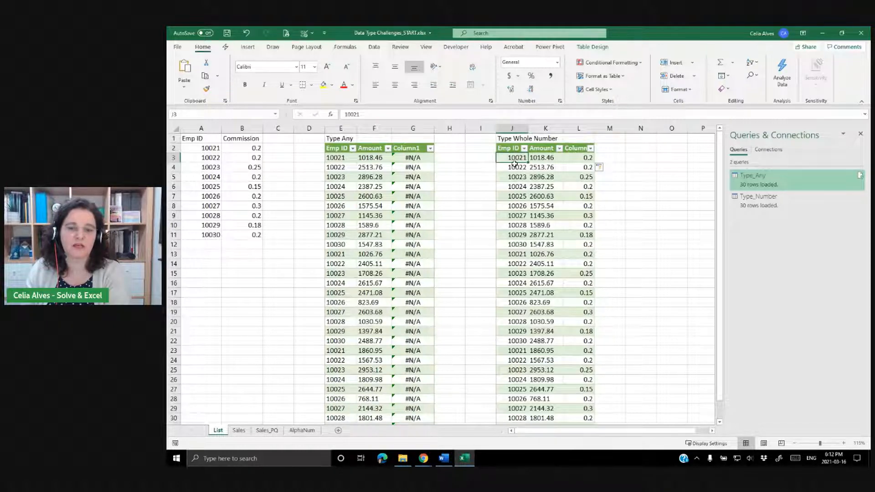
left_click_drag(529, 129, 535, 129)
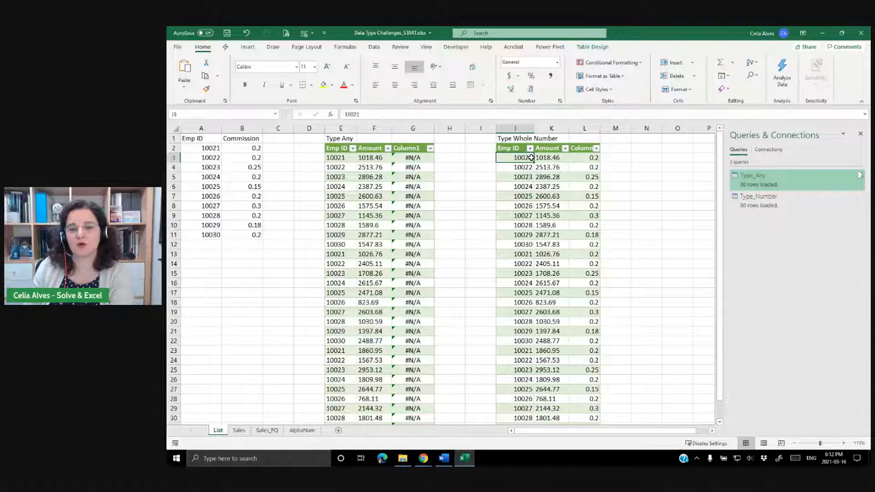
left_click(206, 149)
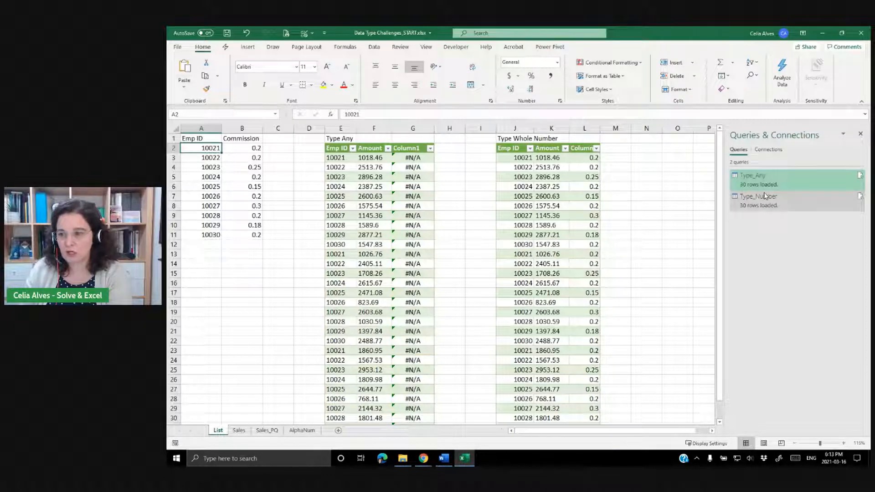
Duplicate the Type_Number query and rename the copy Type_Text.
mouse_move(734, 190)
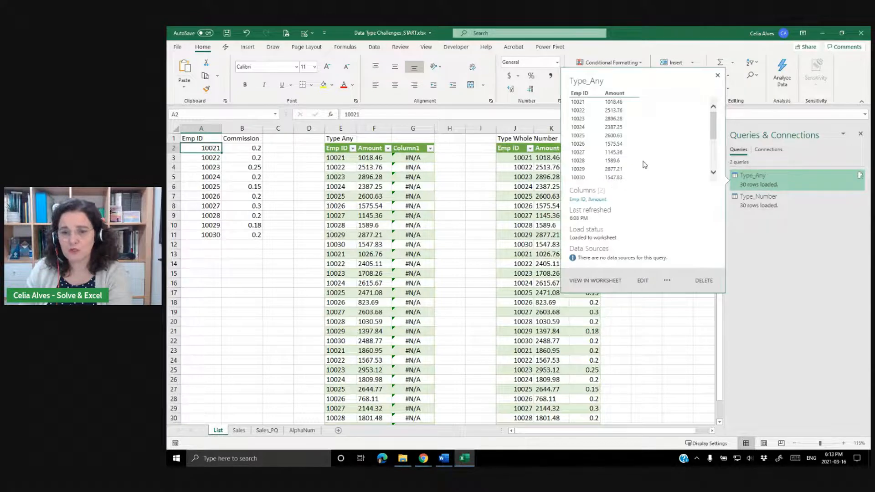
left_click(746, 204)
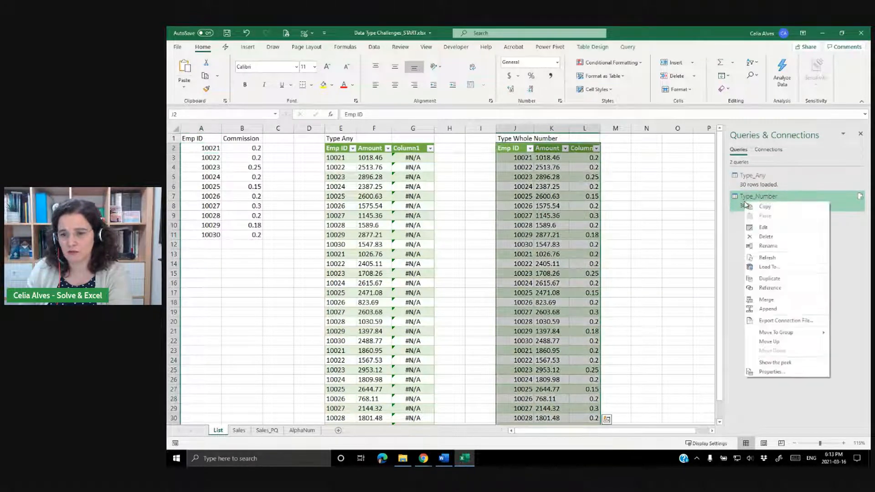
left_click(769, 279)
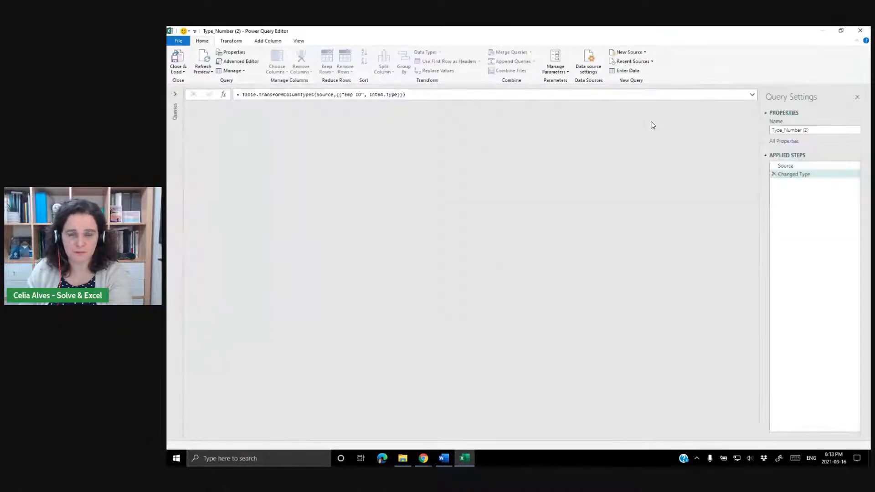
left_click_drag(786, 130, 816, 132)
type("Text")
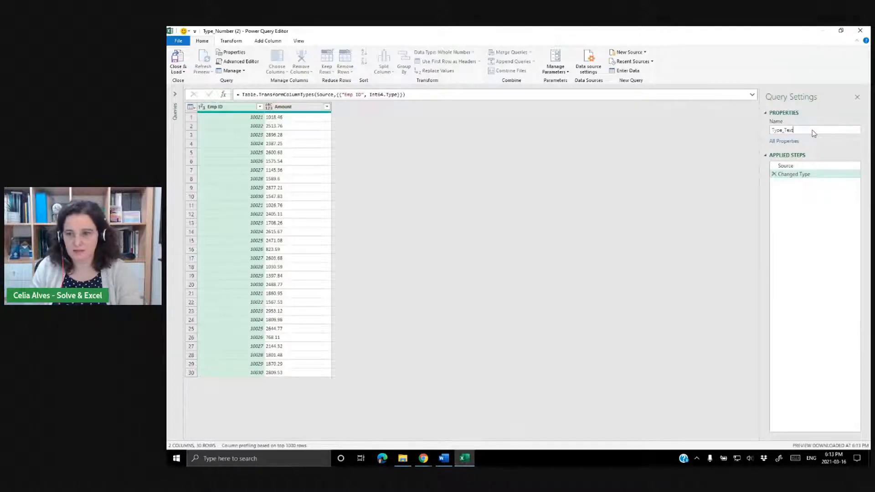
key("Return")
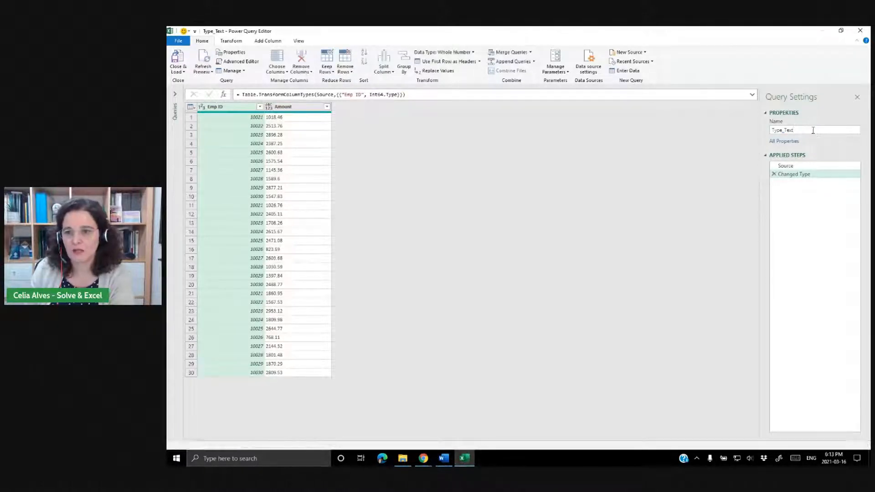
Remove the changed-type step and set the Emp ID column's type to Text.
left_click(773, 174)
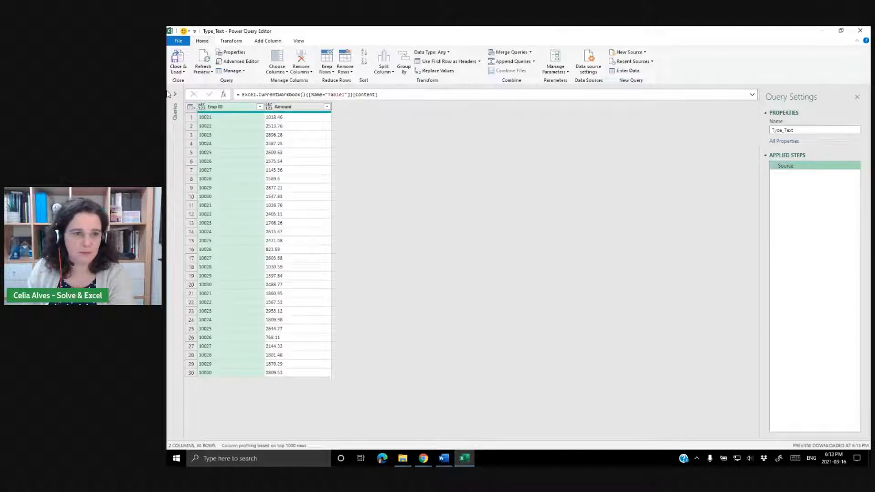
left_click(204, 108)
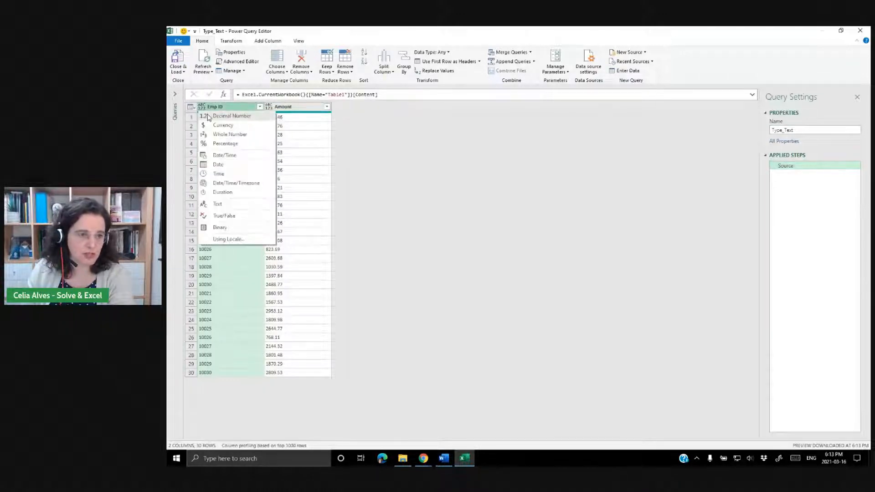
left_click(218, 204)
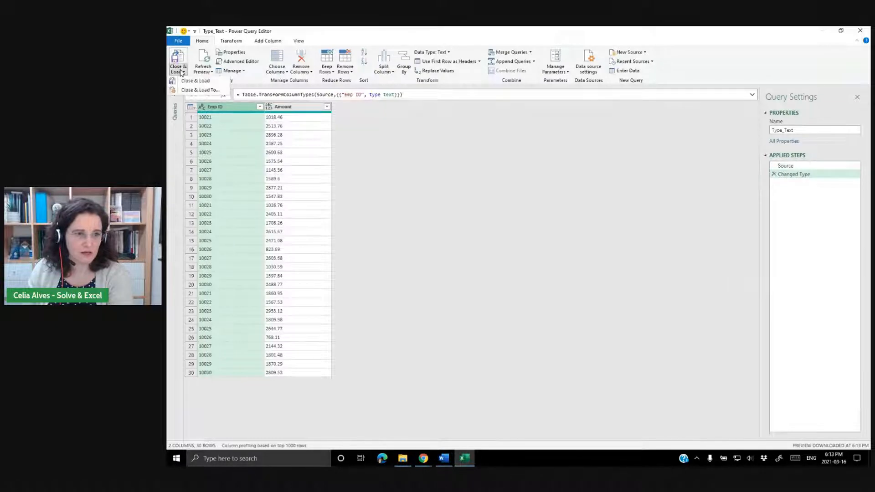
Load the Type_Text query as a table into cell O2 of the existing List worksheet.
left_click(187, 90)
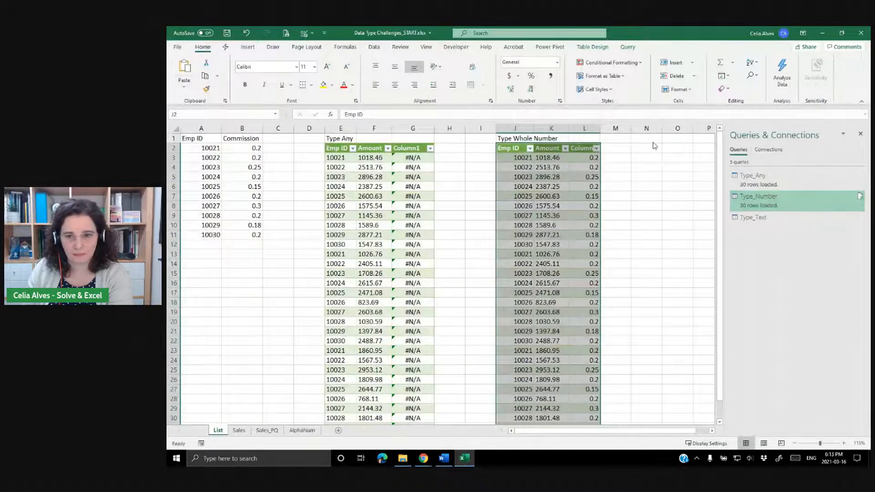
left_click(329, 228)
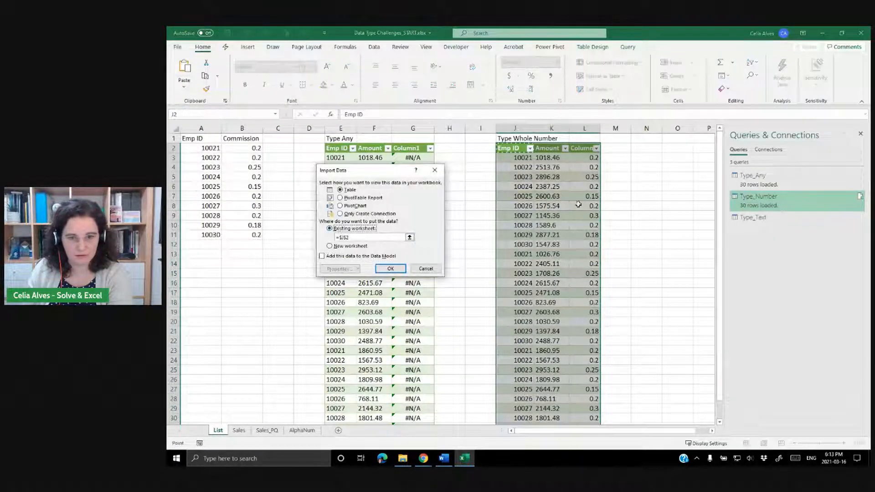
left_click(668, 149)
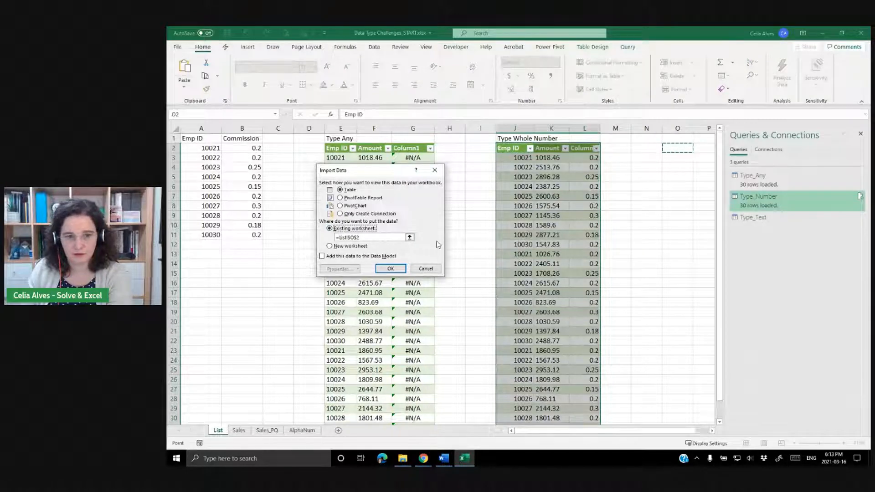
left_click(402, 267)
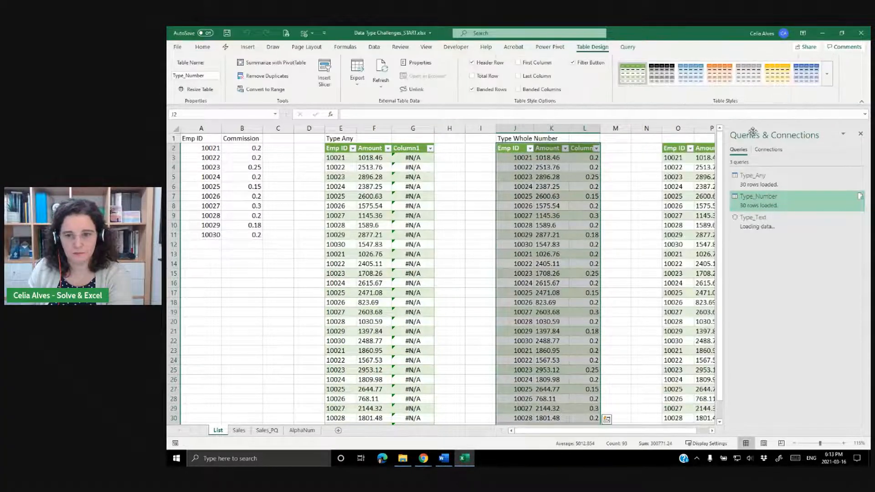
left_click(860, 133)
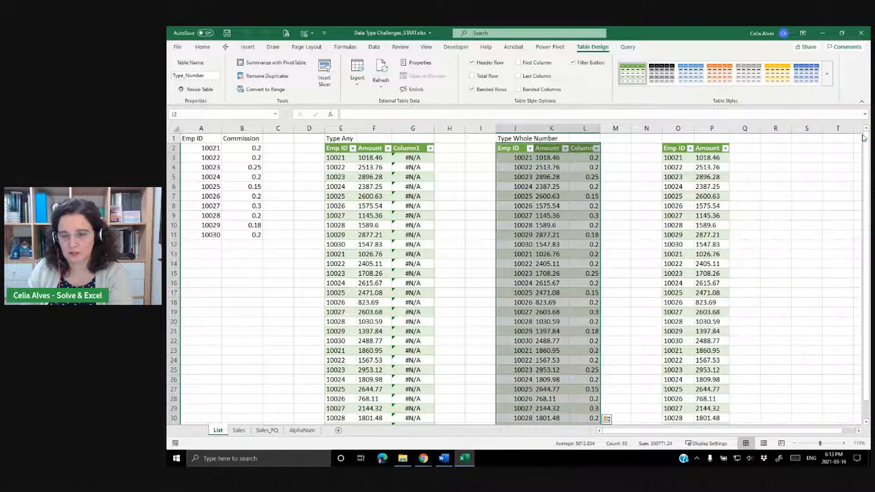
Enter the heading Type Number in cell O1 above the new table.
left_click(678, 137)
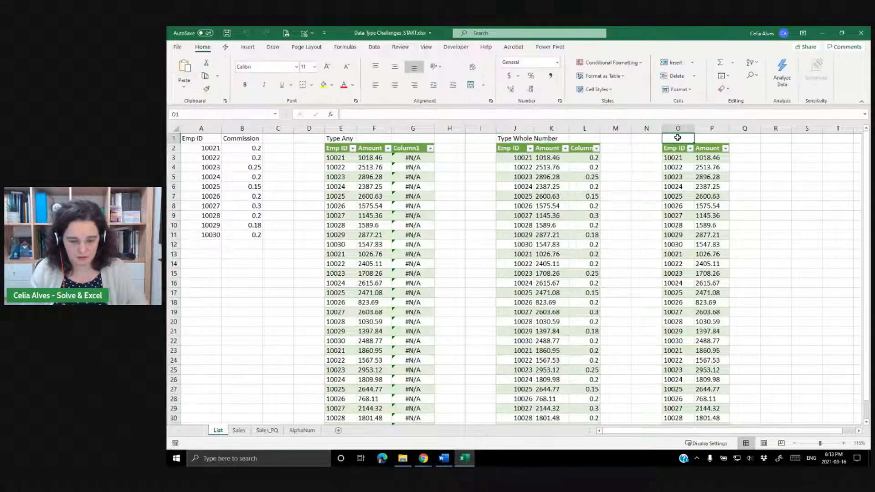
type("Type Nu")
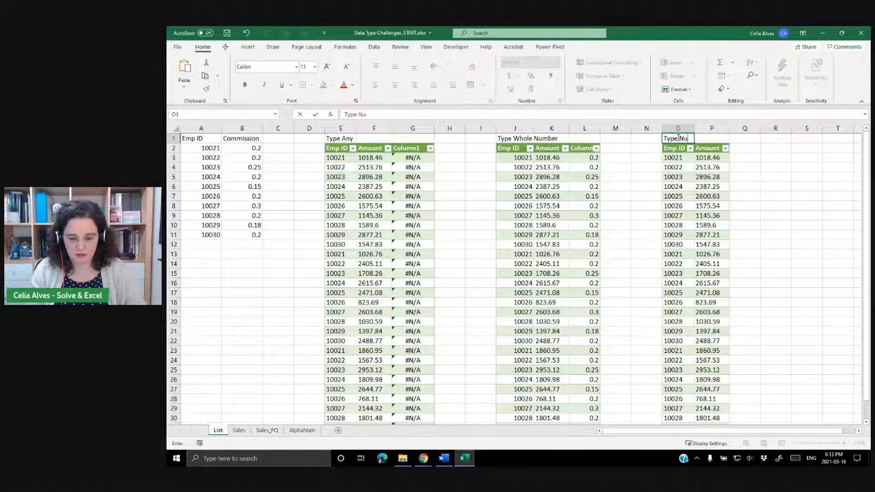
type("mber")
key("Return")
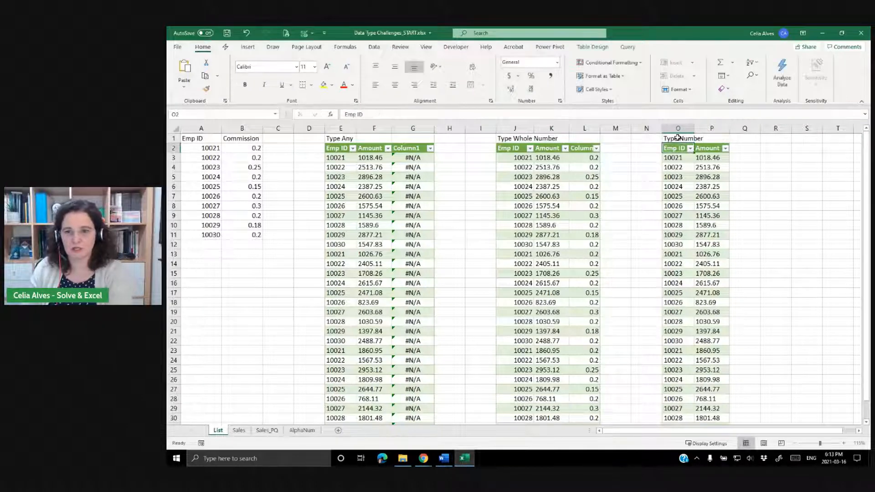
Copy the VLOOKUP formula from L3 into cell Q3 of the new table and widen column Q.
left_click(583, 158)
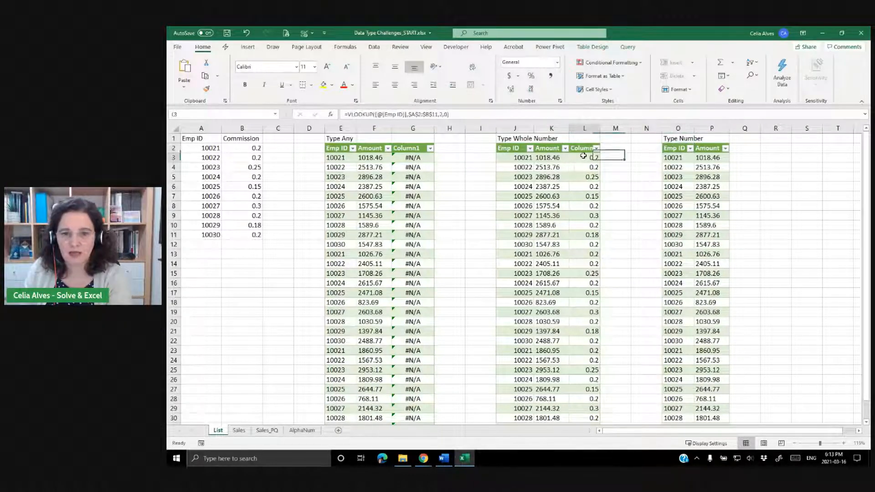
left_click(455, 114)
left_click_drag(455, 114, 227, 97)
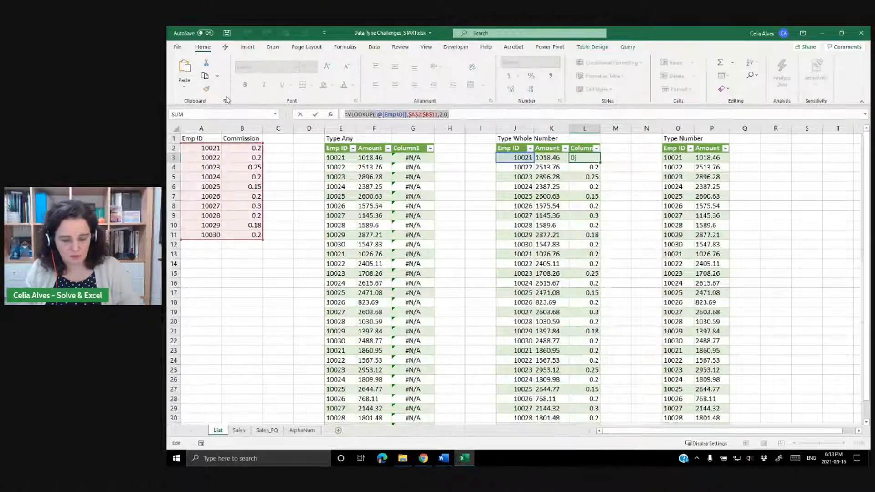
key("Escape")
left_click(746, 158)
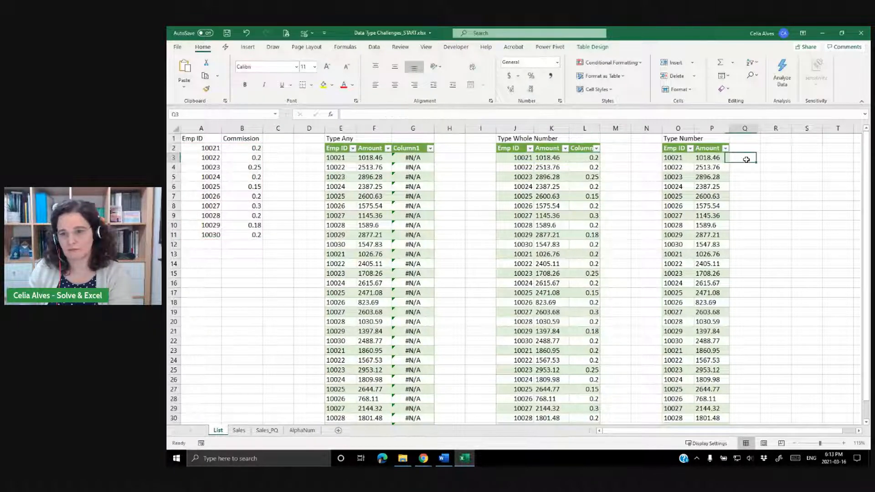
key("ctrl+v")
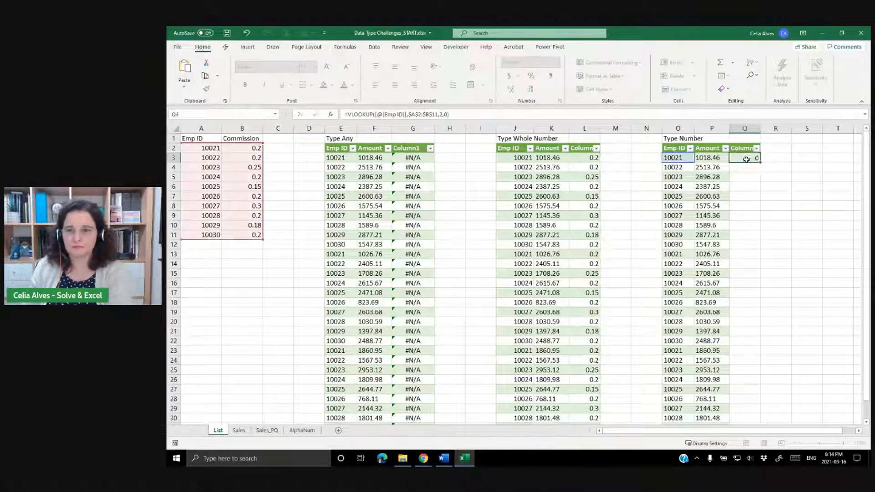
key("Return")
left_click_drag(761, 129, 768, 130)
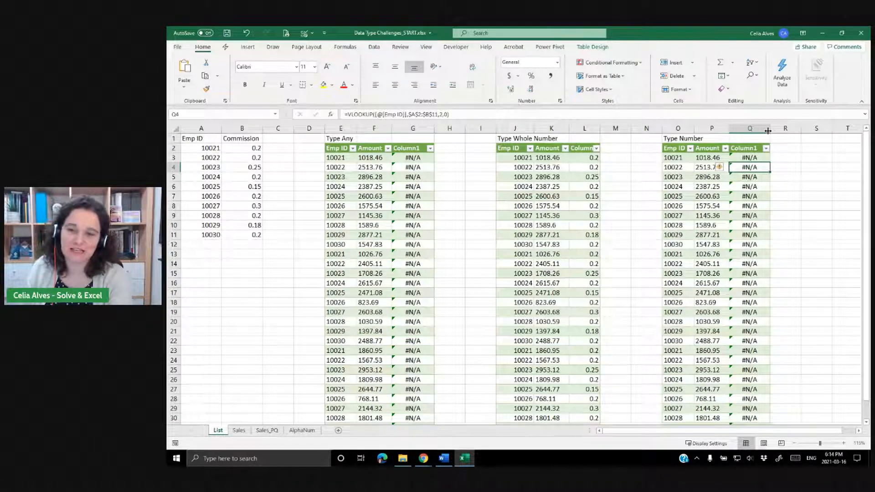
Compare the Emp ID cells of the new table with the Emp ID values in the List column.
left_click(676, 156)
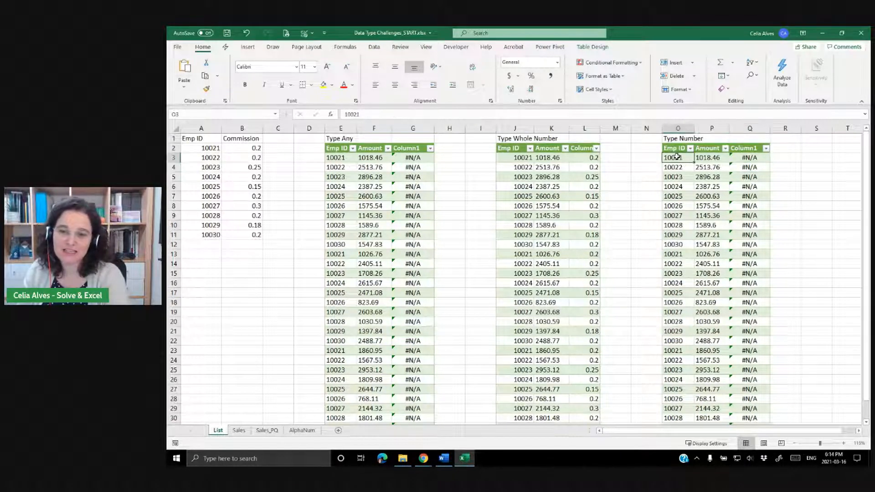
left_click(202, 148)
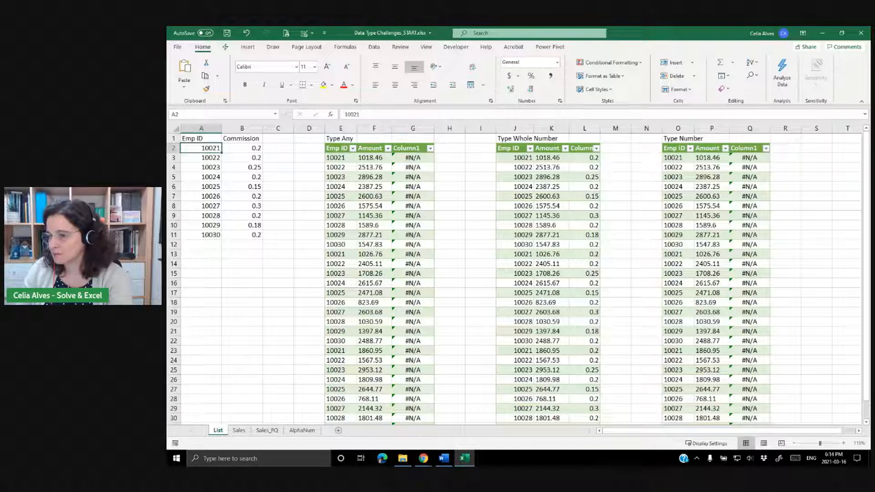
key("alt+Tab")
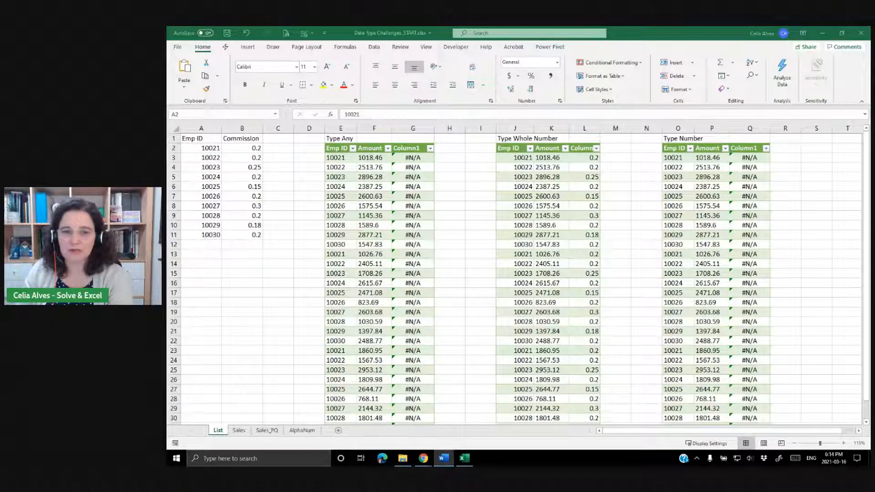
key("alt+Tab")
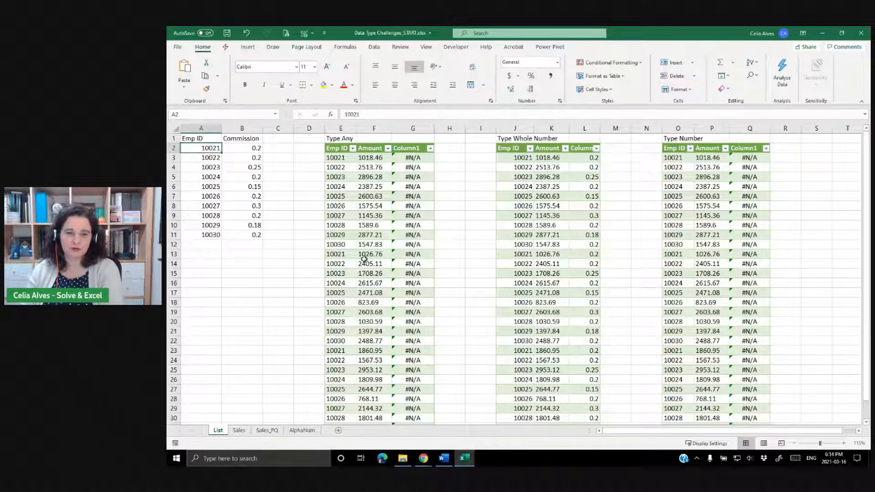
scroll(364, 258, "down", 2)
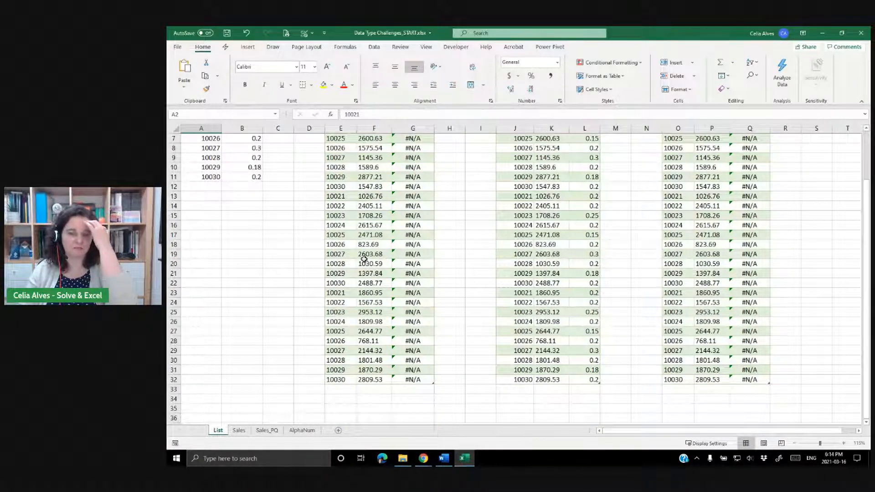
scroll(376, 240, "up", 2)
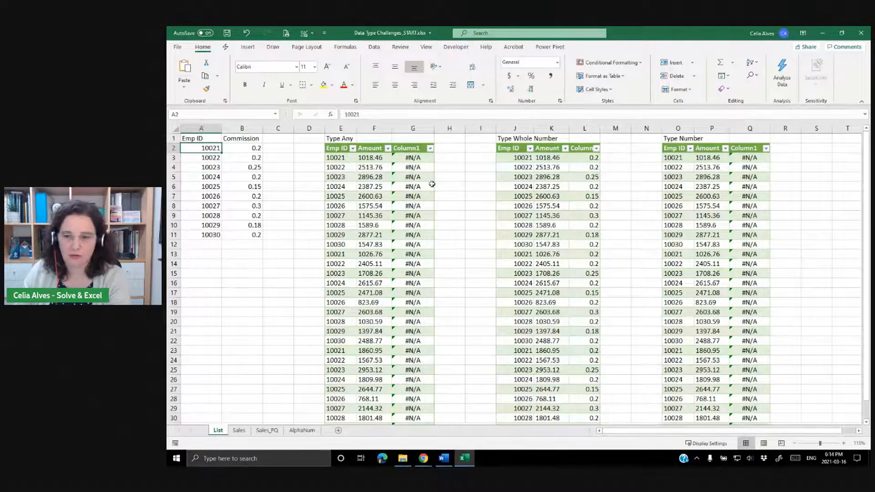
left_click(368, 186)
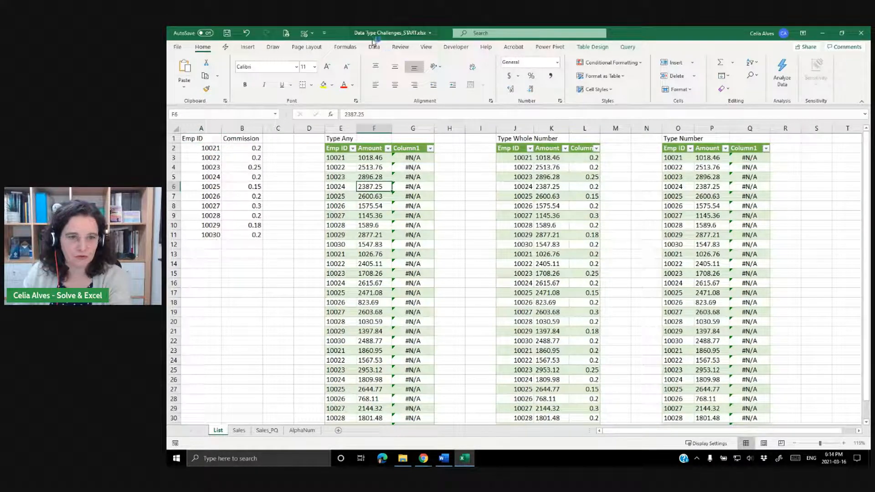
Open the Power Query editor and set the Type_Number query's Amount column type to Decimal Number.
left_click(374, 47)
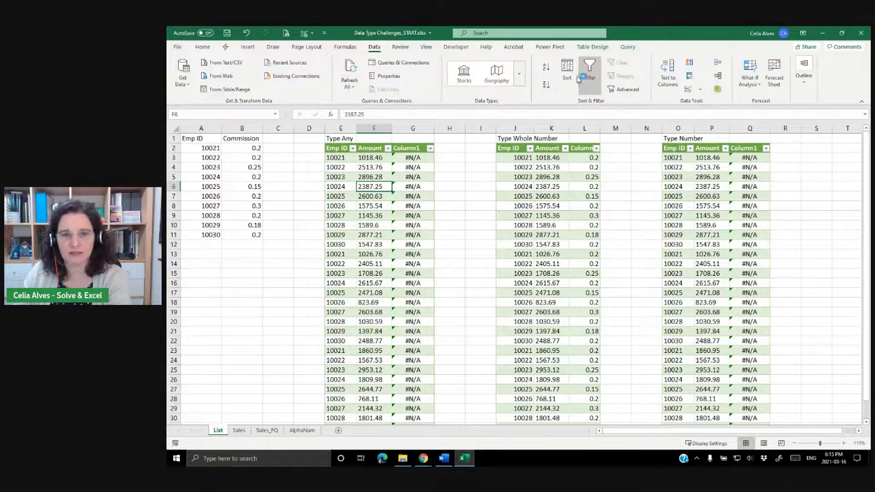
left_click(395, 62)
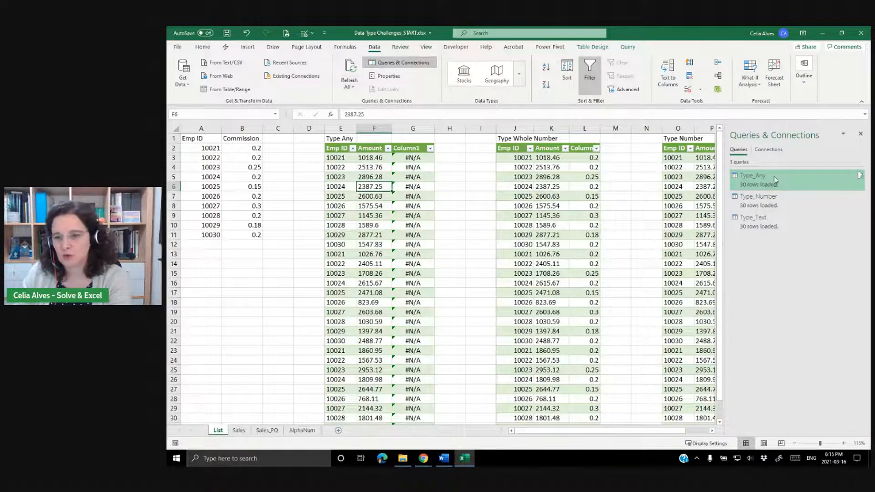
double_click(775, 179)
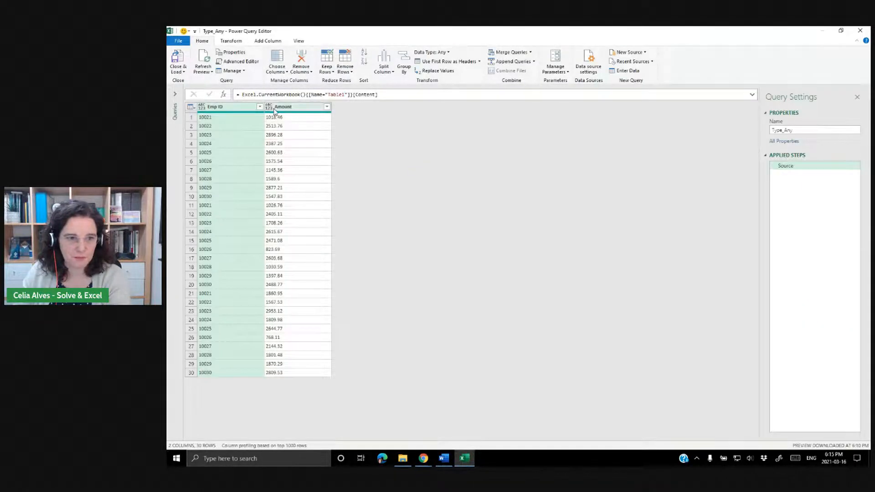
left_click(176, 97)
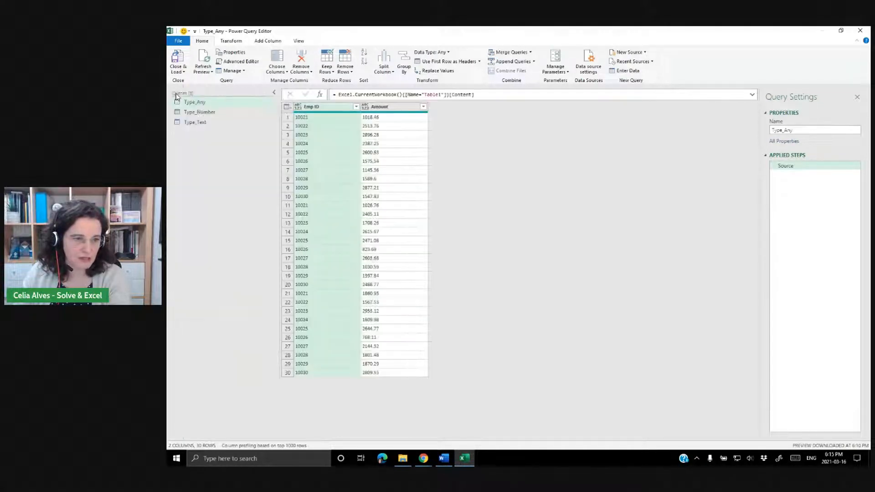
left_click(210, 117)
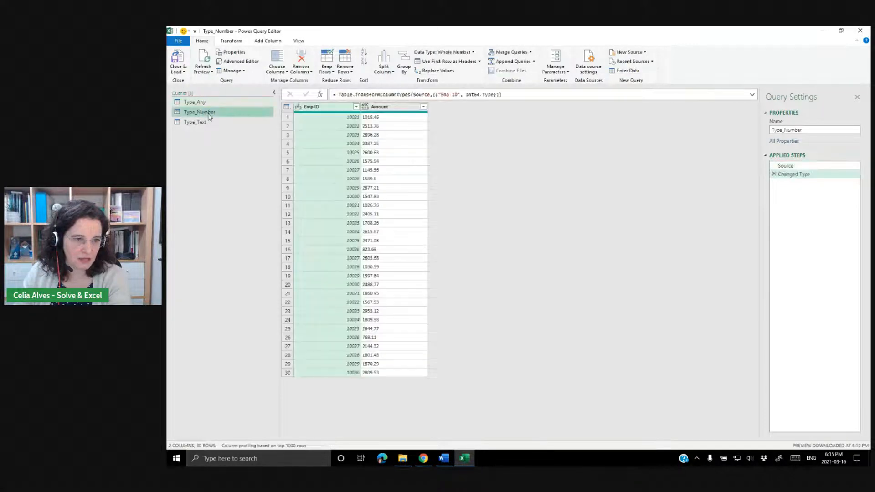
left_click(376, 108)
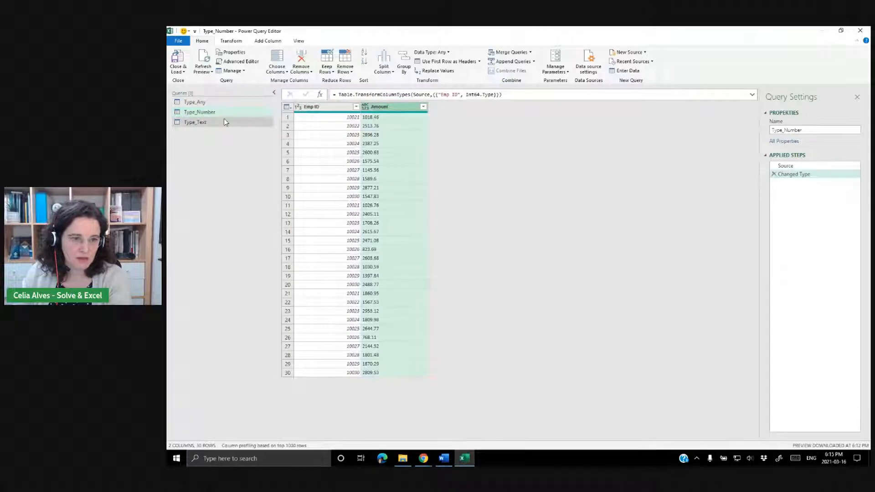
left_click(365, 108)
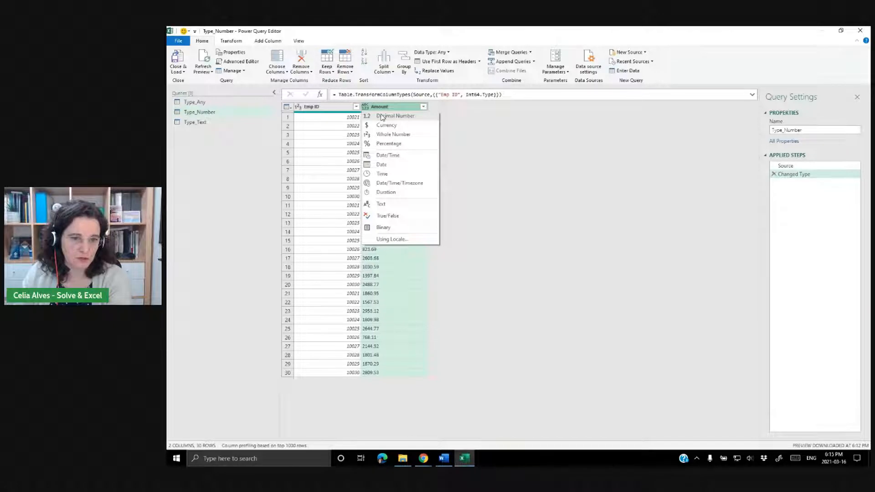
left_click(383, 118)
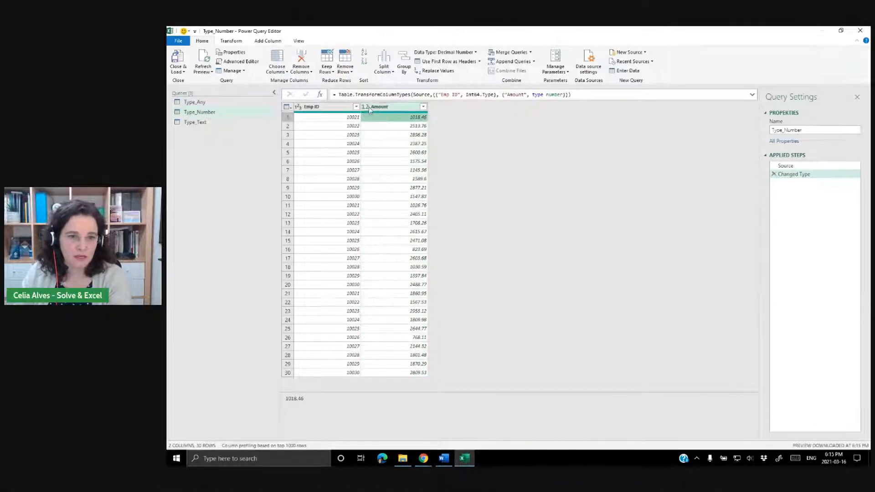
left_click(370, 108)
left_click(366, 108)
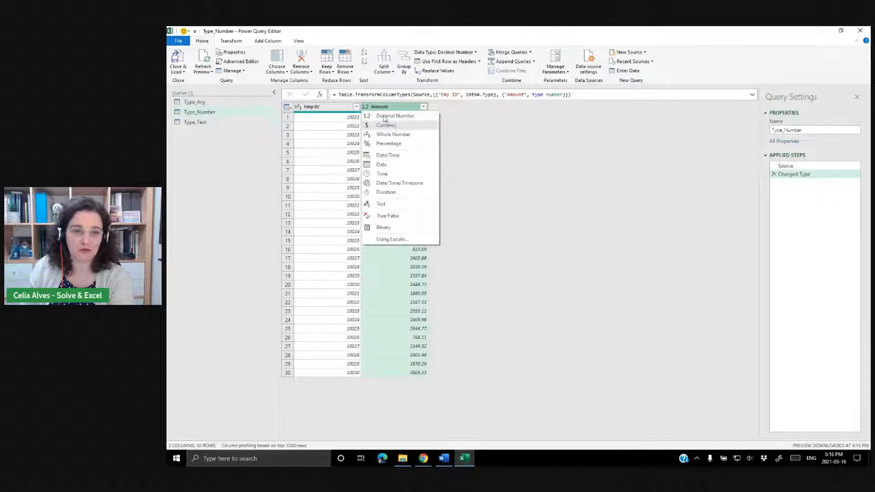
left_click(220, 116)
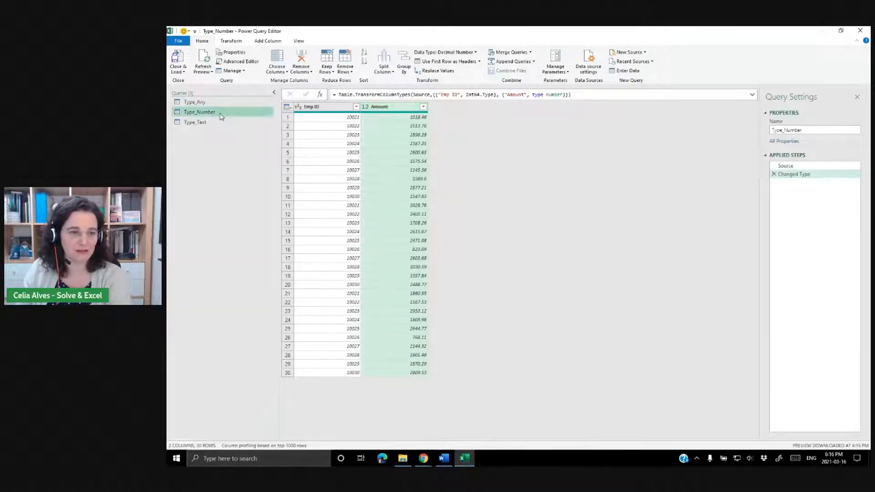
Set the Type_Text query's Amount column type to Text, then close and load the queries.
left_click(198, 123)
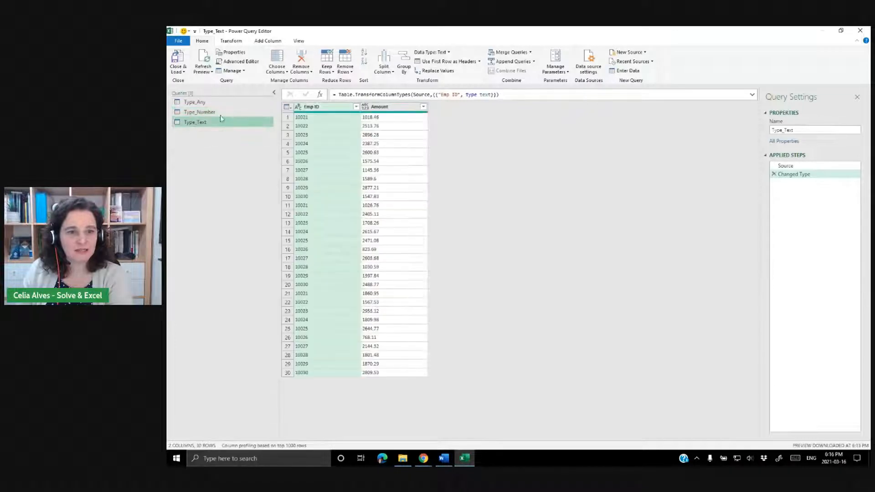
left_click(366, 109)
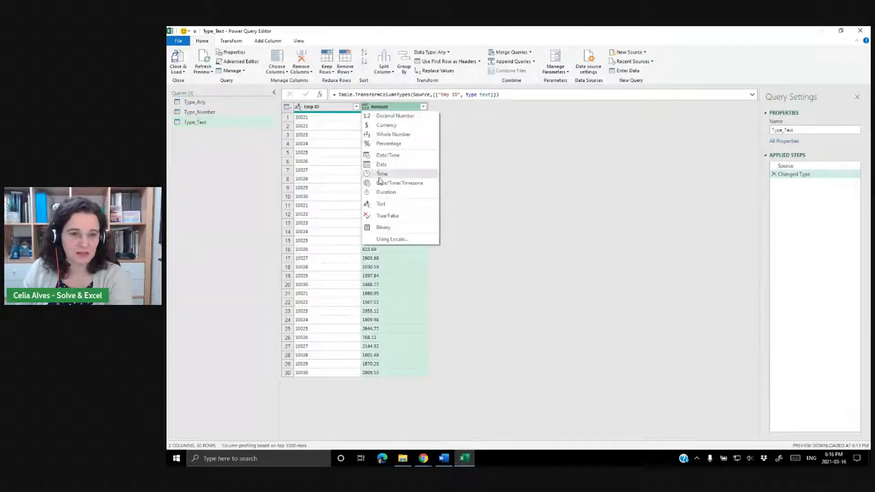
left_click(380, 204)
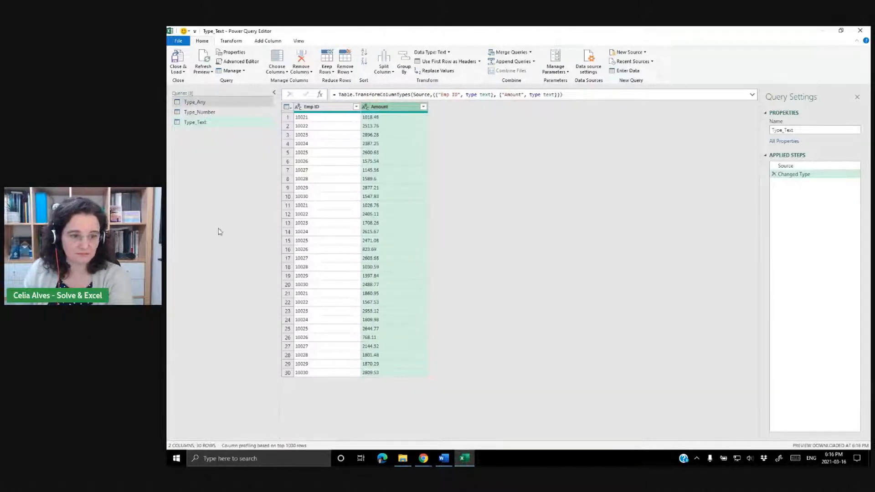
left_click(179, 58)
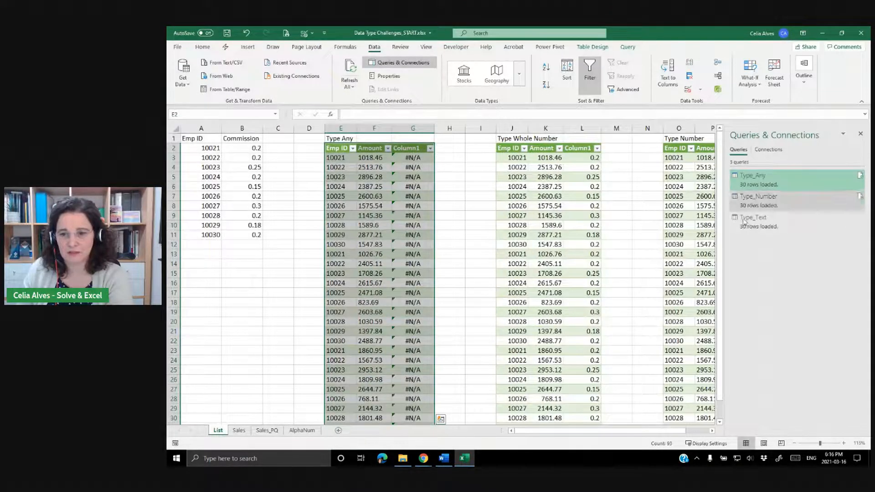
left_click(860, 175)
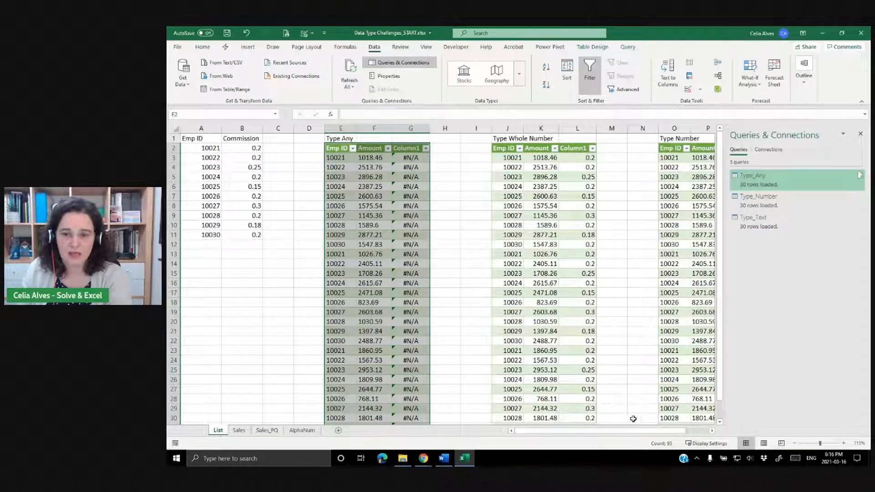
Close the Queries & Connections pane and inspect the three loaded query tables on the List sheet.
left_click(862, 134)
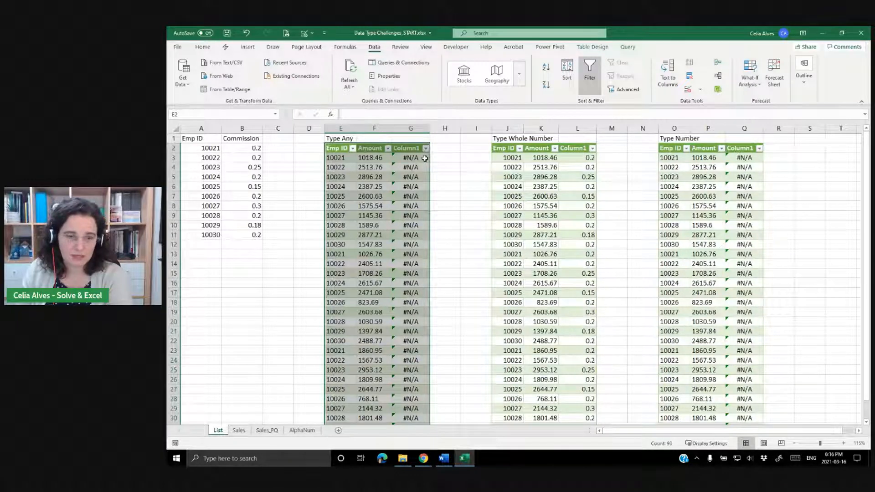
scroll(424, 158, "down", 2)
scroll(425, 158, "down", 6)
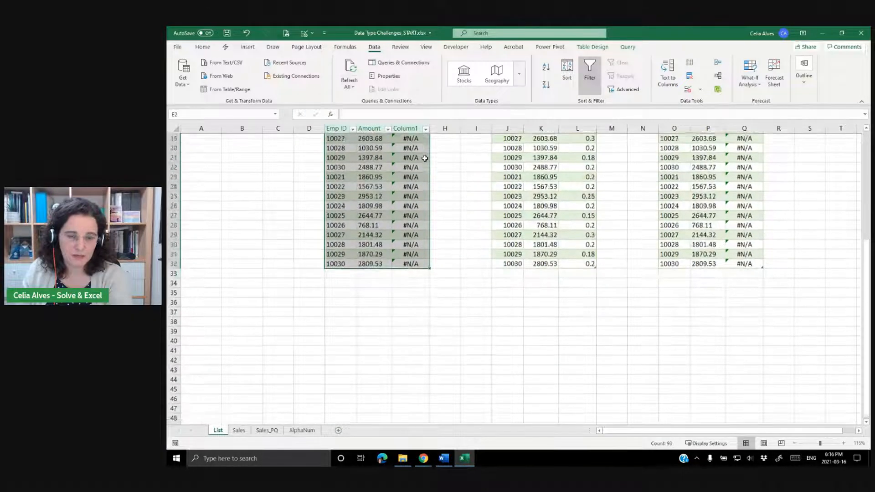
scroll(424, 158, "down", 1)
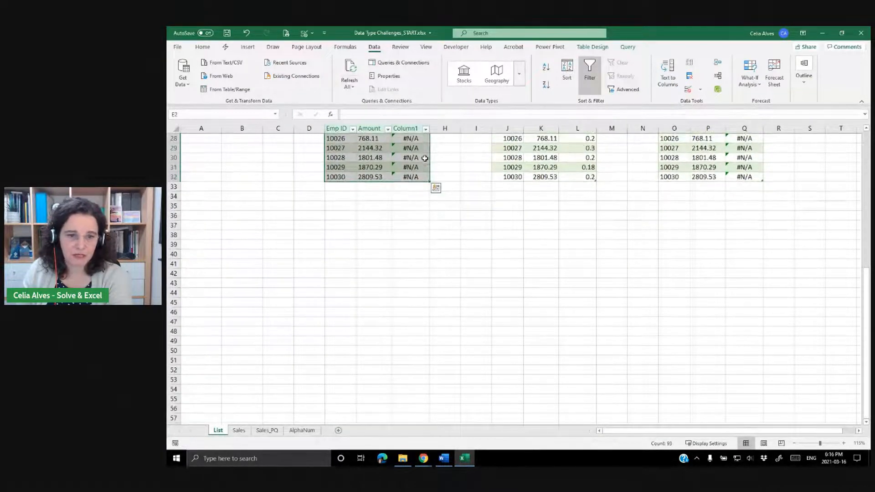
left_click(386, 167)
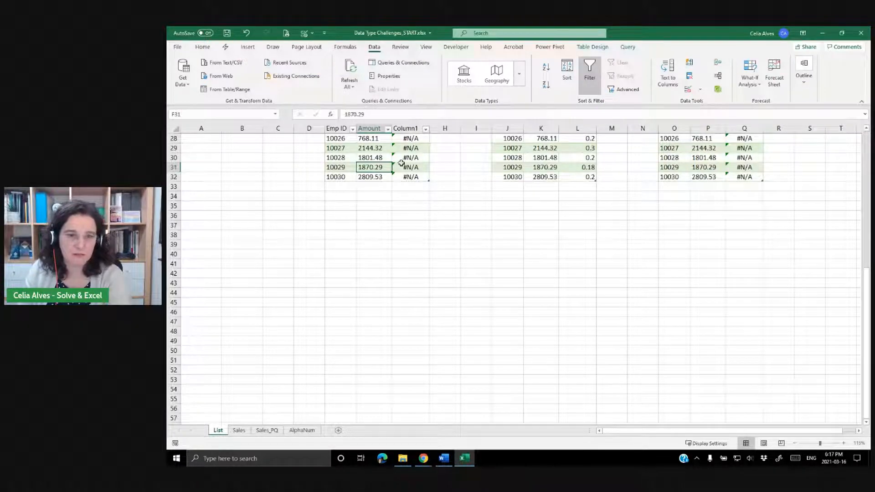
scroll(426, 209, "up", 6)
scroll(426, 209, "up", 3)
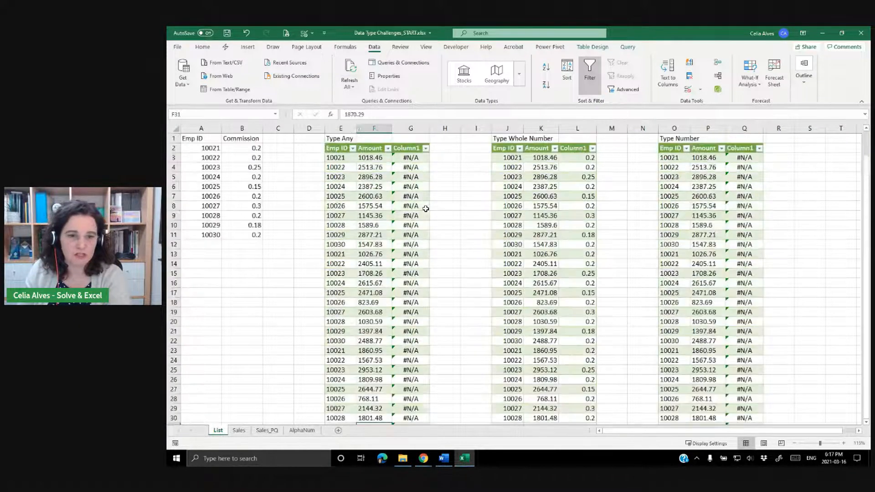
Clear and delete the Column1 lookup column from the Type Any table.
left_click(417, 128)
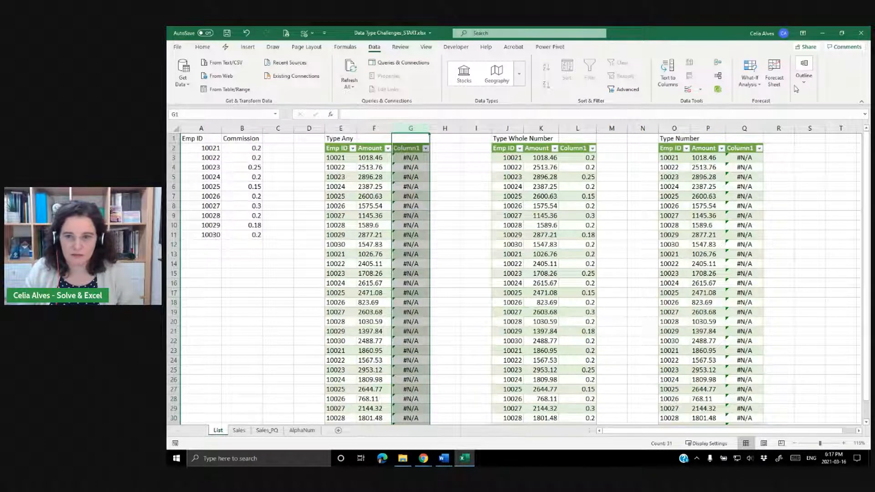
left_click(202, 47)
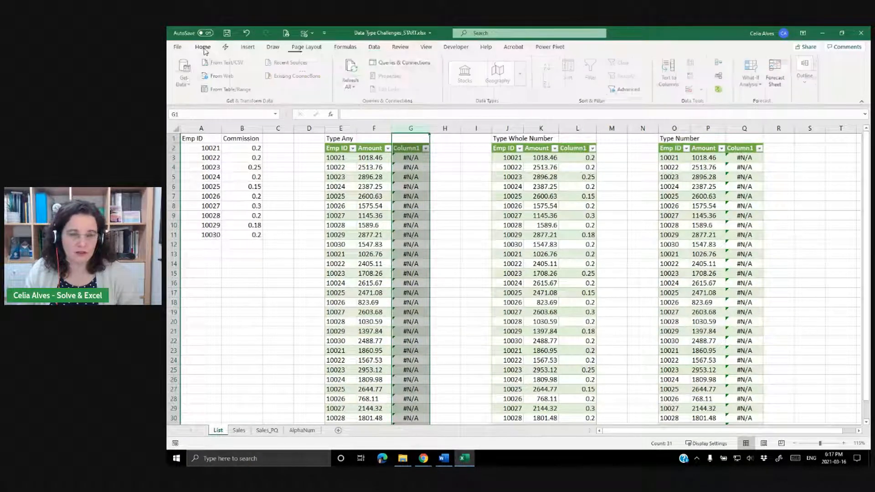
left_click(729, 90)
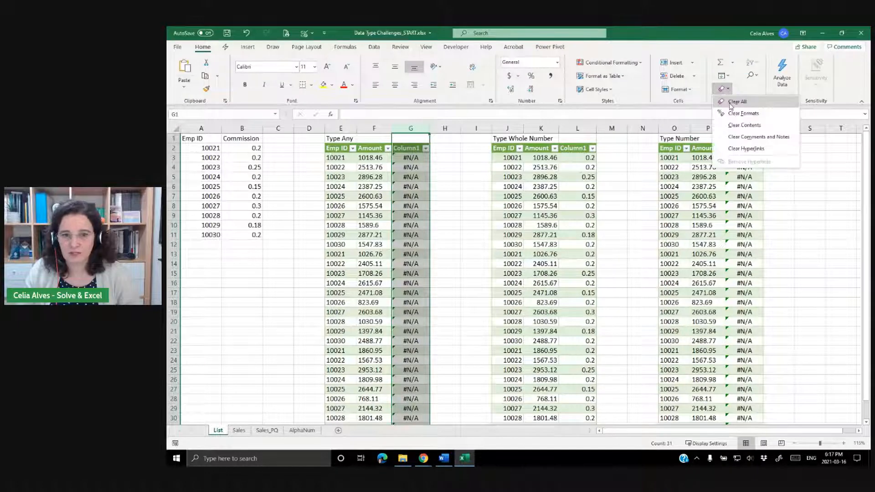
left_click(741, 113)
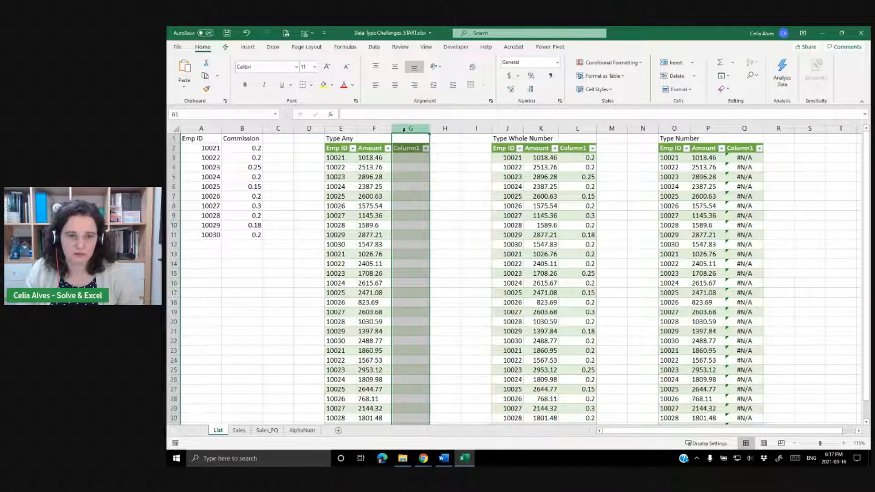
key("ctrl+minus")
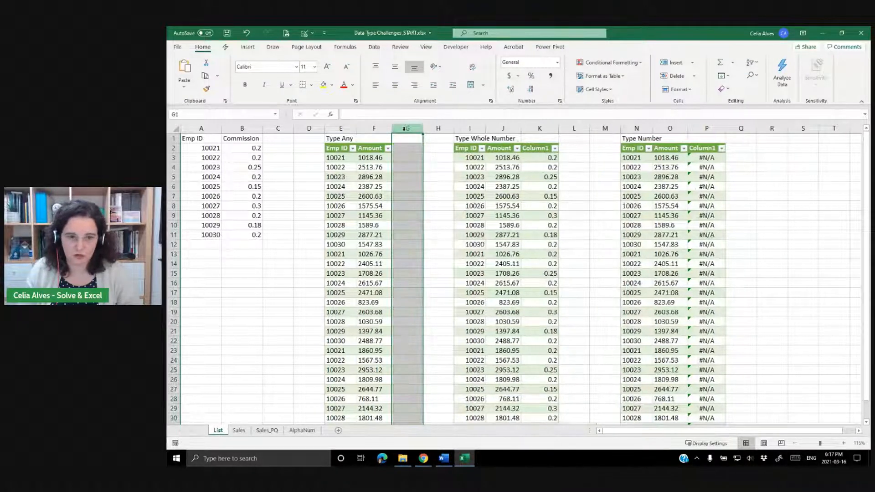
Delete the Column1 lookup columns from the Type Whole Number and Type Number tables.
left_click(549, 125)
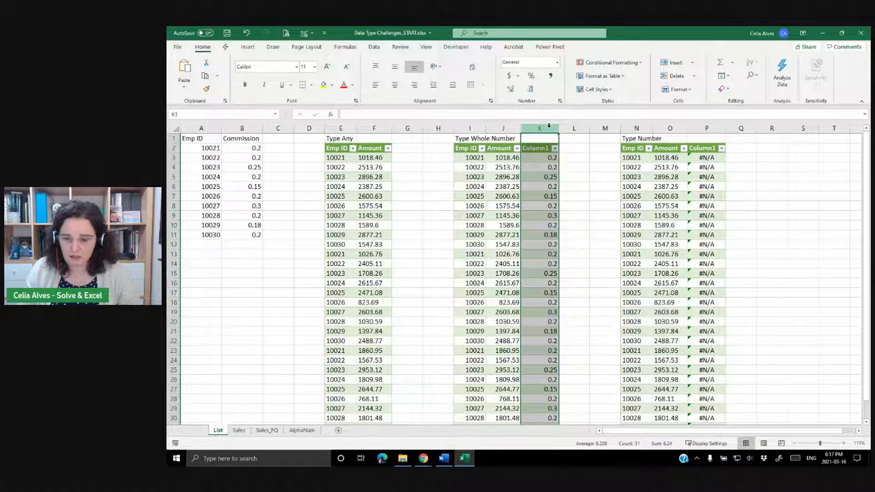
key("ctrl+minus")
left_click(682, 126)
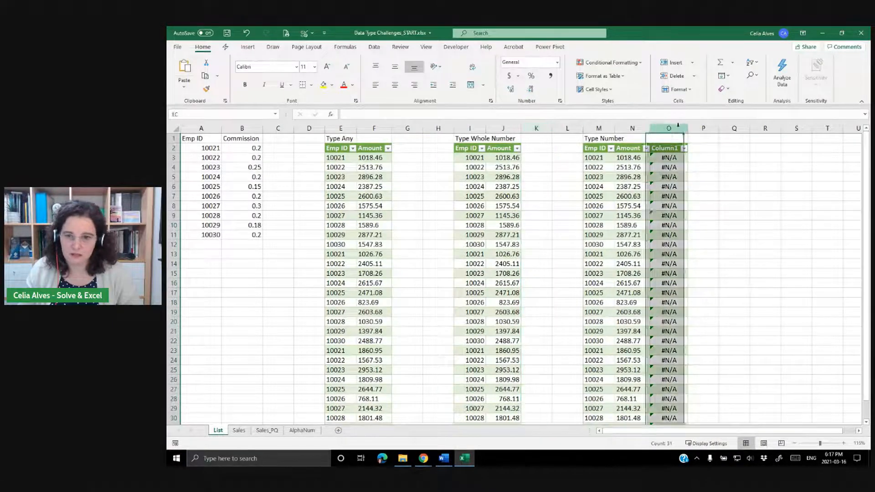
key("ctrl+minus")
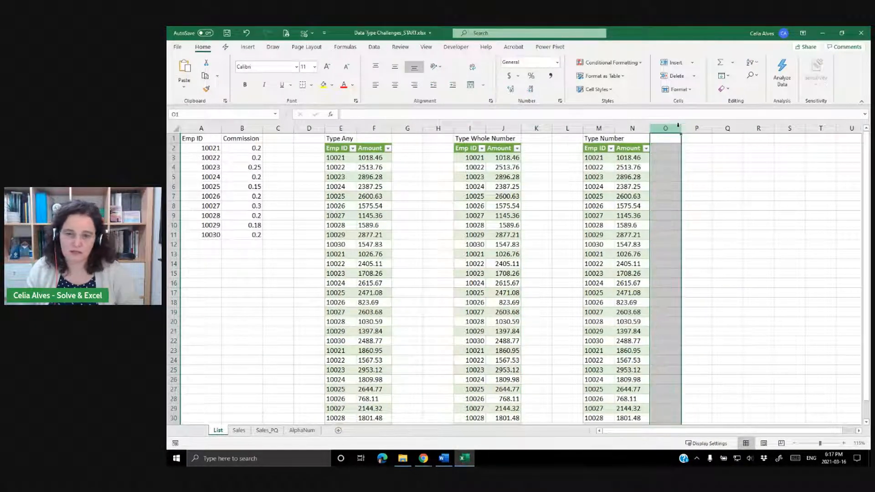
left_click(727, 169)
Insert a PivotTable from the Type_Any table into the existing worksheet at cell E35.
scroll(338, 173, "down", 1)
scroll(337, 173, "down", 8)
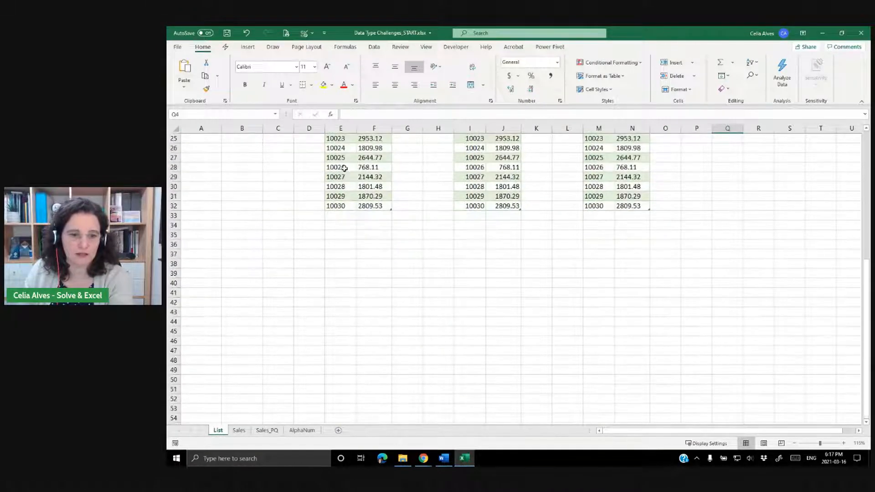
left_click(349, 235)
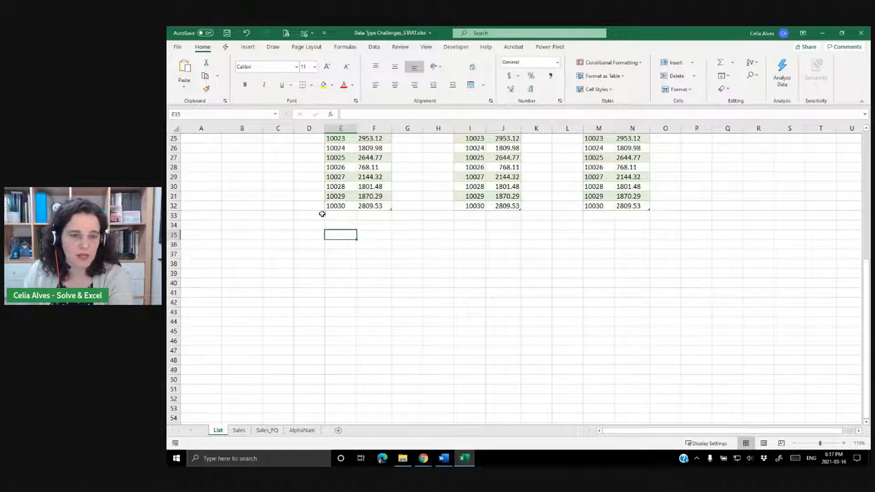
left_click(340, 157)
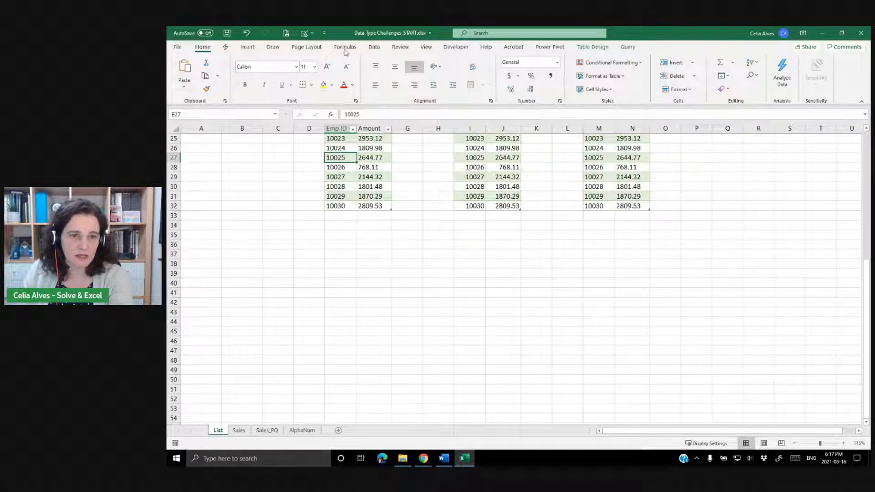
left_click(248, 47)
left_click(193, 84)
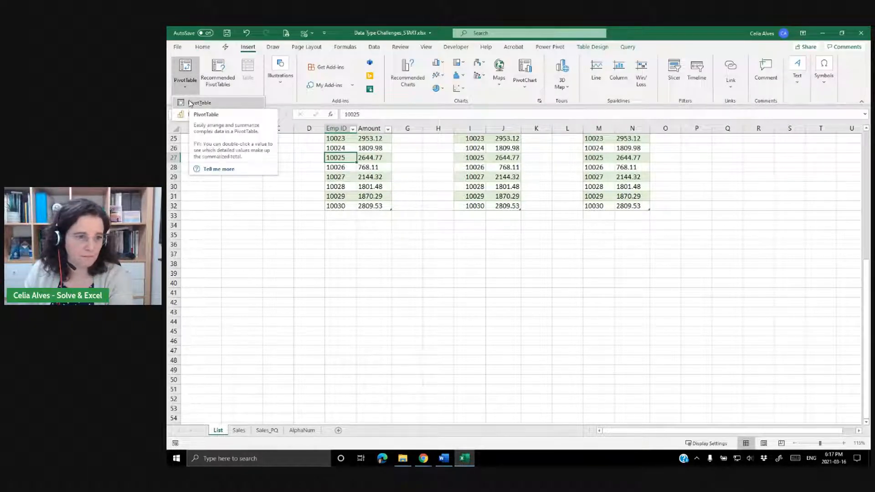
left_click(190, 104)
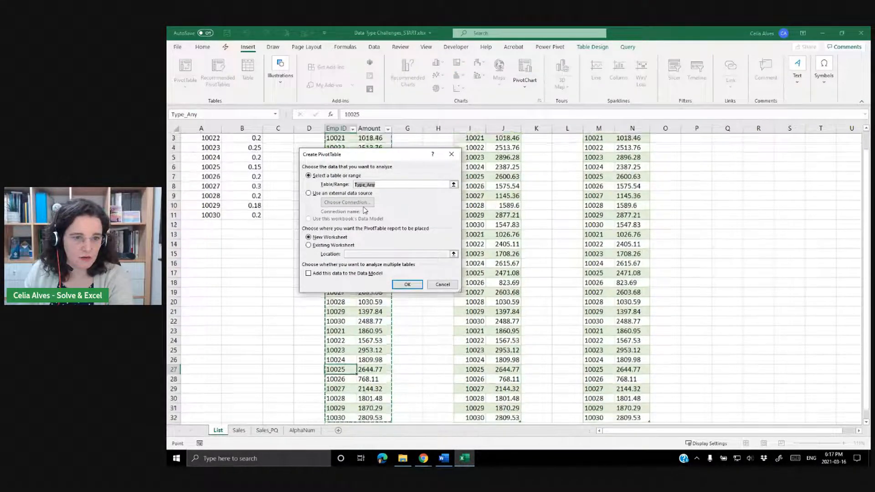
left_click(309, 246)
scroll(339, 342, "down", 2)
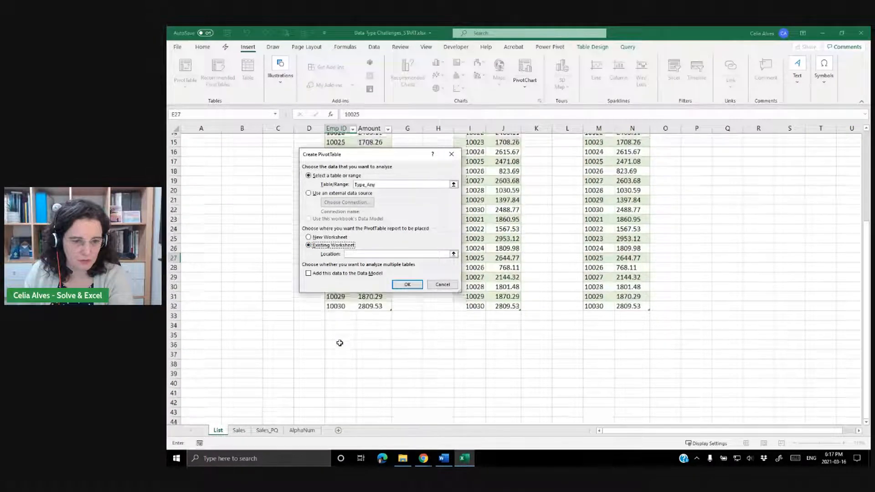
left_click(332, 349)
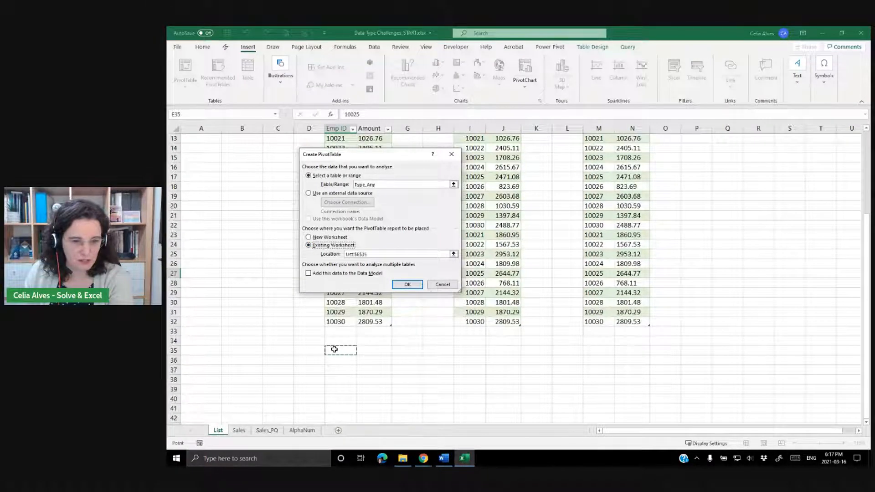
left_click(408, 284)
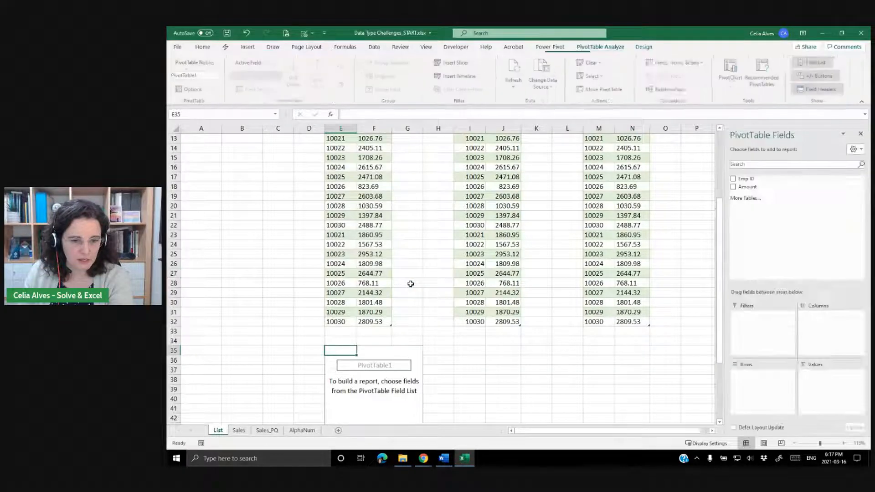
Add Emp ID to the rows and Amount to the values of the first PivotTable.
scroll(541, 253, "down", 1)
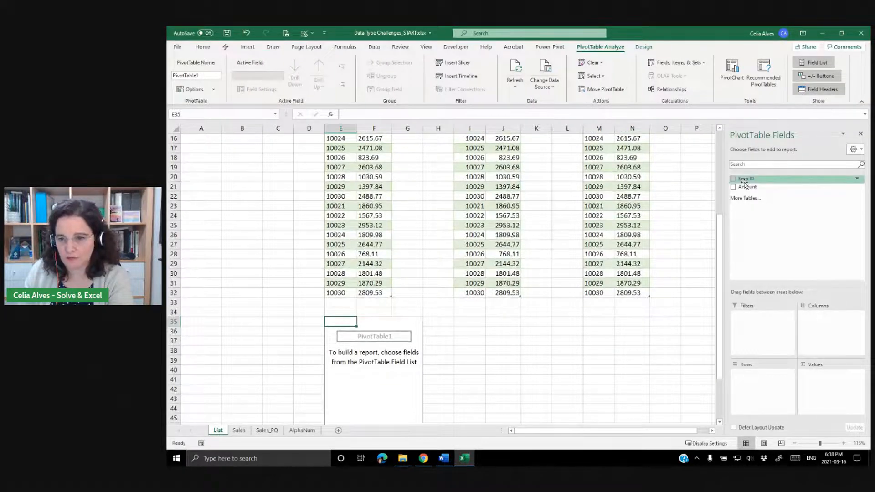
left_click_drag(746, 179, 763, 376)
left_click_drag(747, 187, 818, 378)
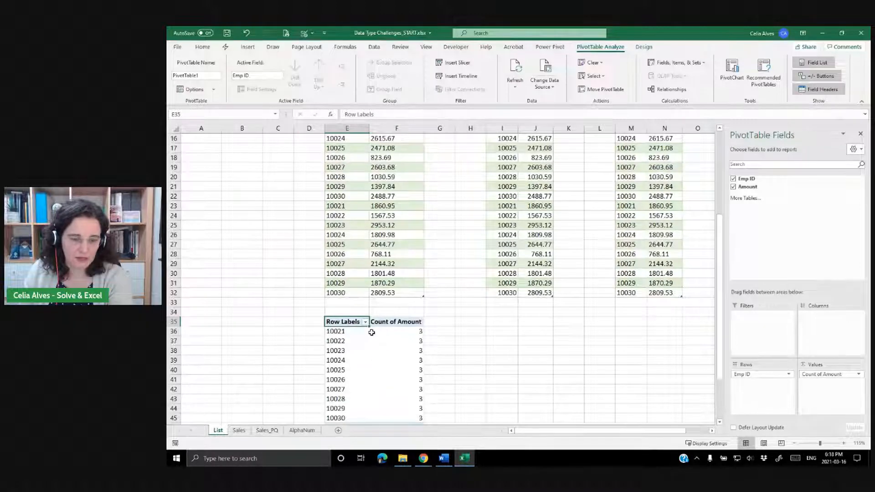
scroll(390, 328, "up", 3)
scroll(391, 328, "down", 5)
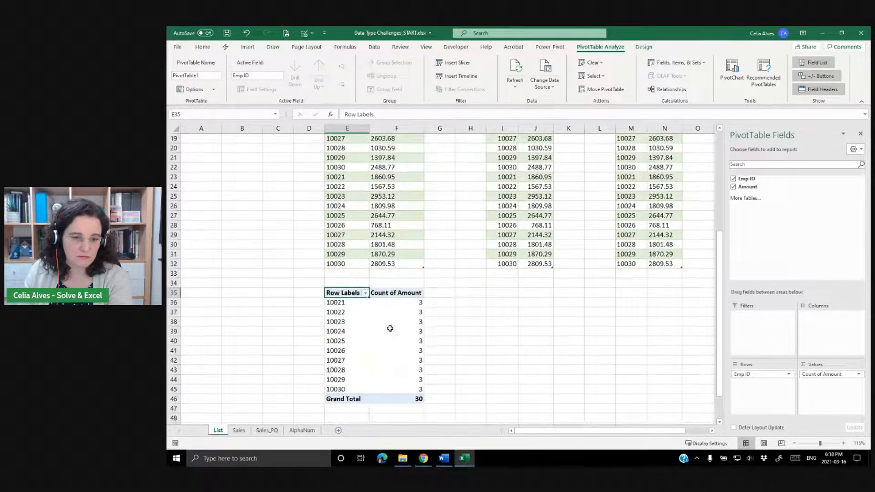
left_click(399, 265)
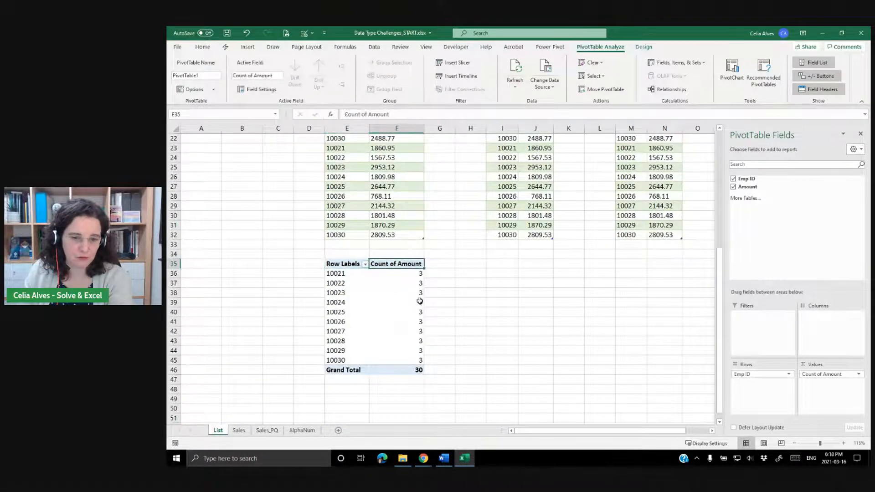
scroll(404, 306, "up", 7)
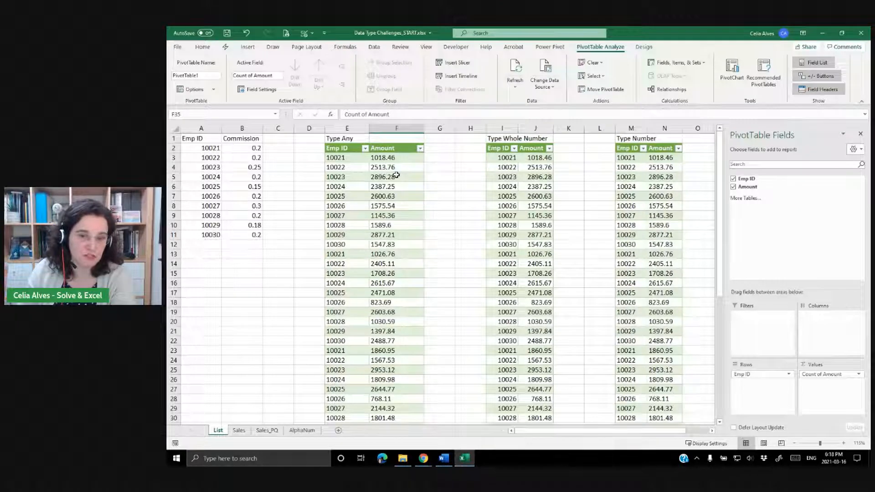
Insert a PivotTable from the Type_Number table into the existing worksheet at cell I35.
left_click(510, 186)
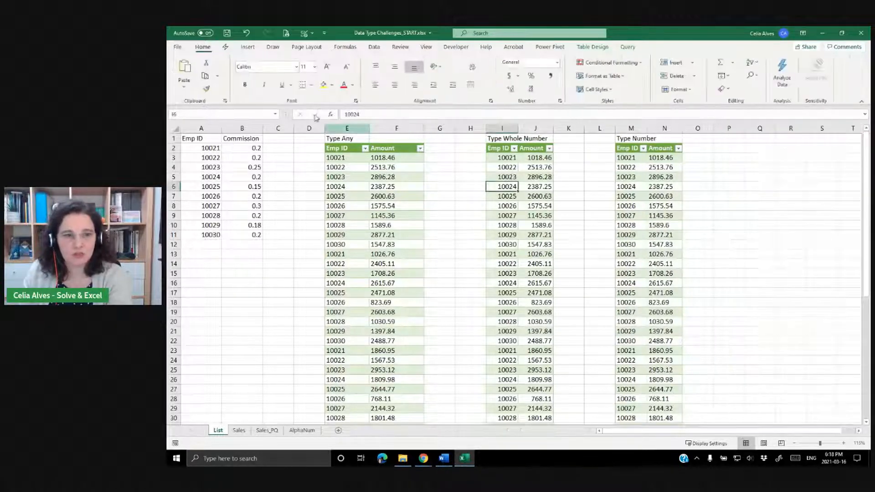
left_click(246, 48)
left_click(183, 73)
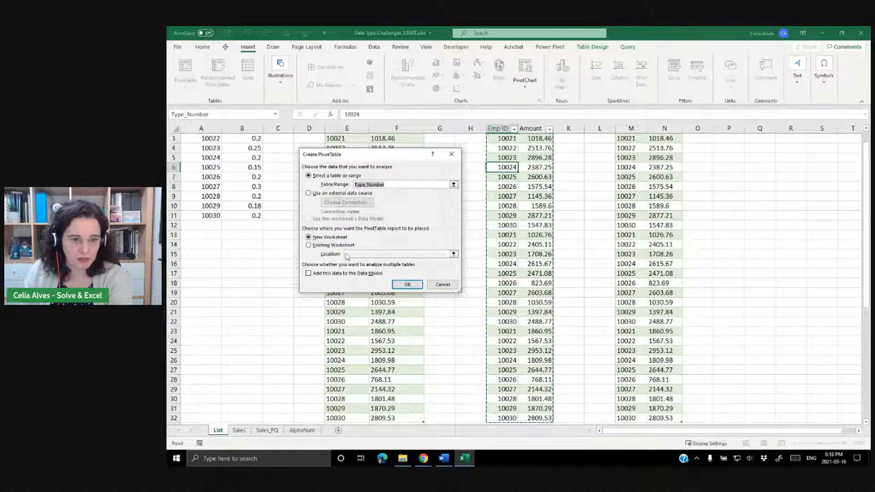
left_click(309, 245)
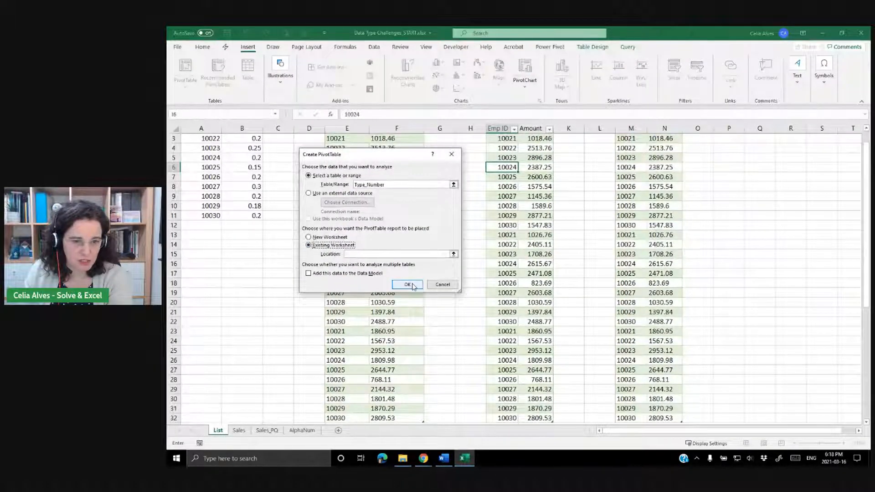
left_click(454, 254)
scroll(494, 316, "down", 5)
left_click(501, 303)
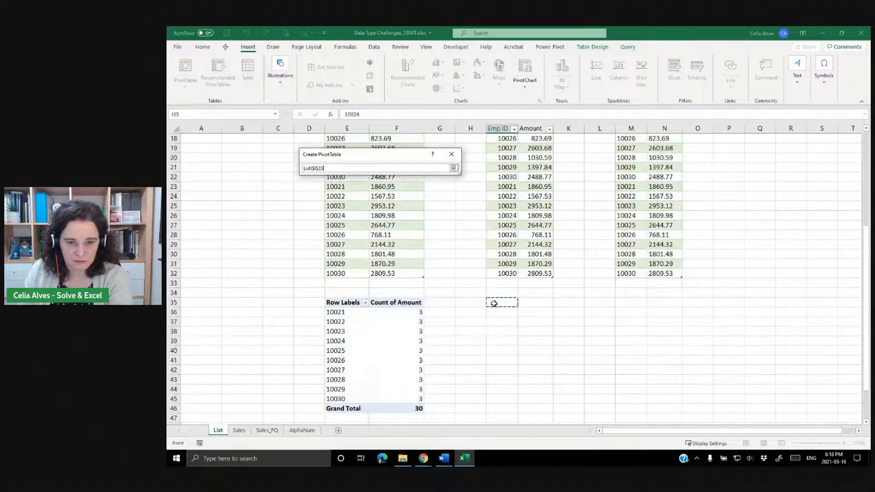
left_click(453, 168)
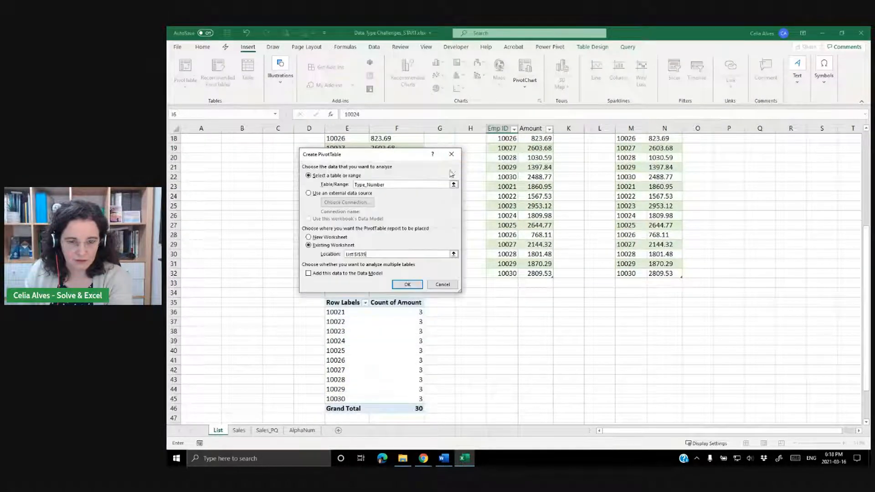
left_click(409, 285)
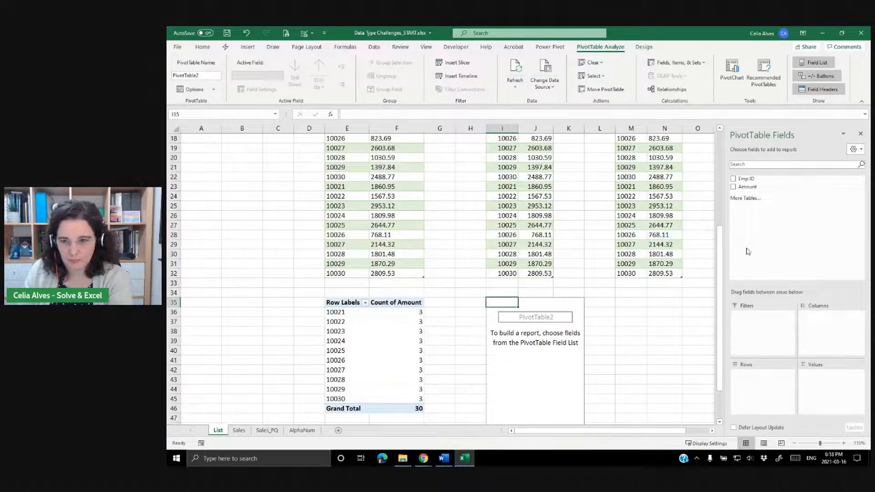
Add Emp ID to the rows and Amount to the values of the second PivotTable.
left_click_drag(746, 180, 765, 374)
left_click_drag(748, 187, 841, 379)
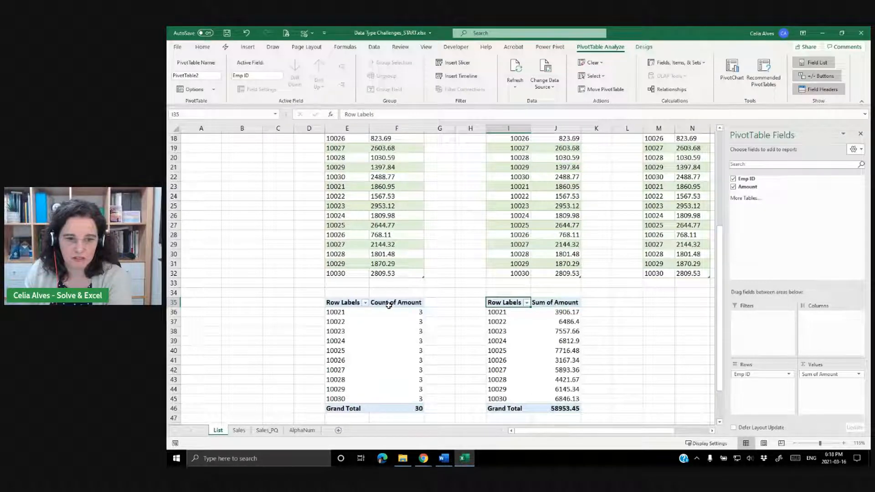
left_click_drag(659, 431, 694, 431)
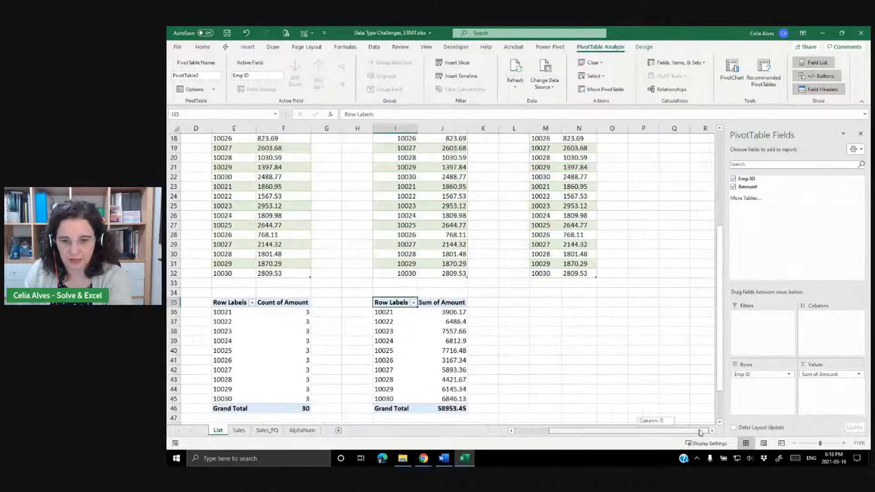
left_click(549, 196)
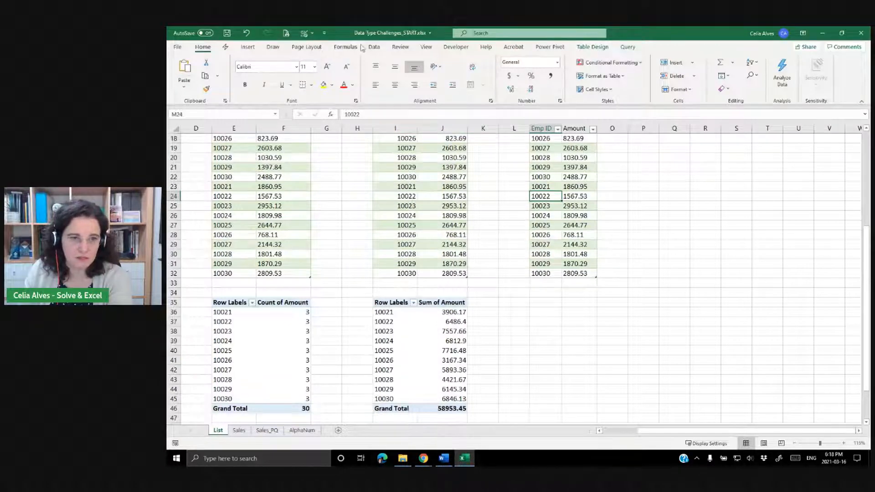
Insert a PivotTable from the Type_Text table into the existing worksheet at cell M35.
left_click(248, 47)
left_click(186, 80)
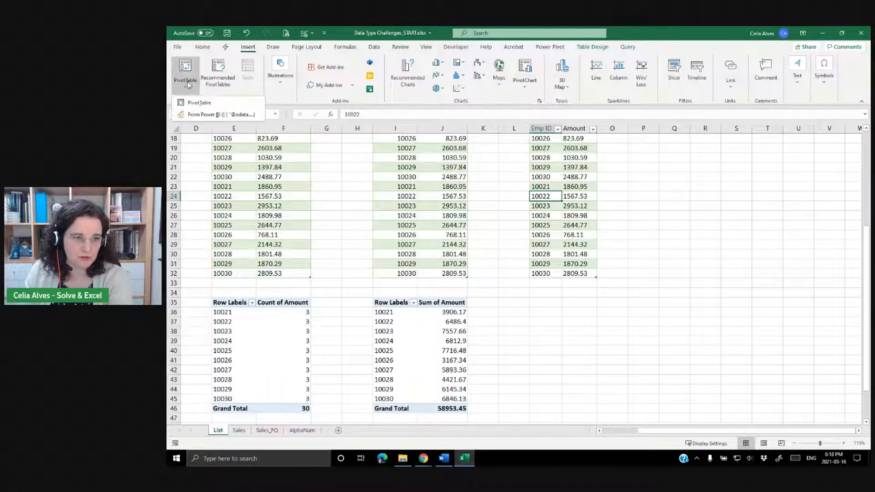
left_click(196, 103)
left_click(309, 246)
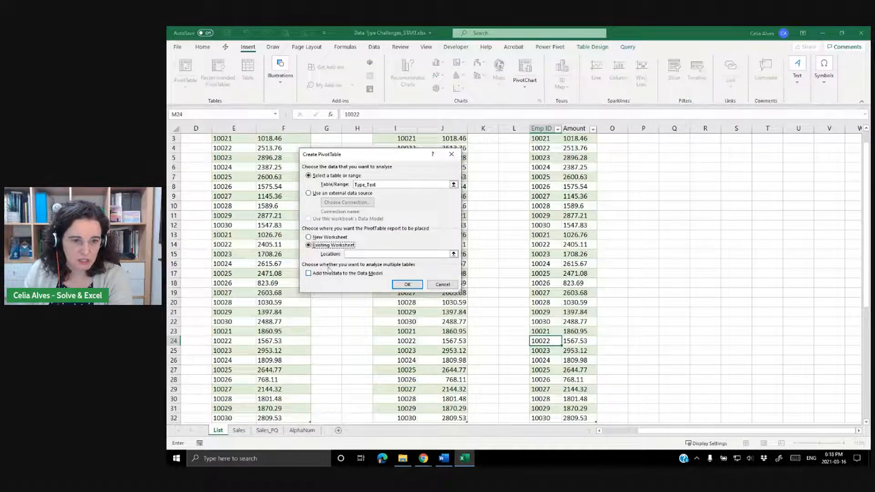
left_click(453, 254)
scroll(532, 306, "down", 5)
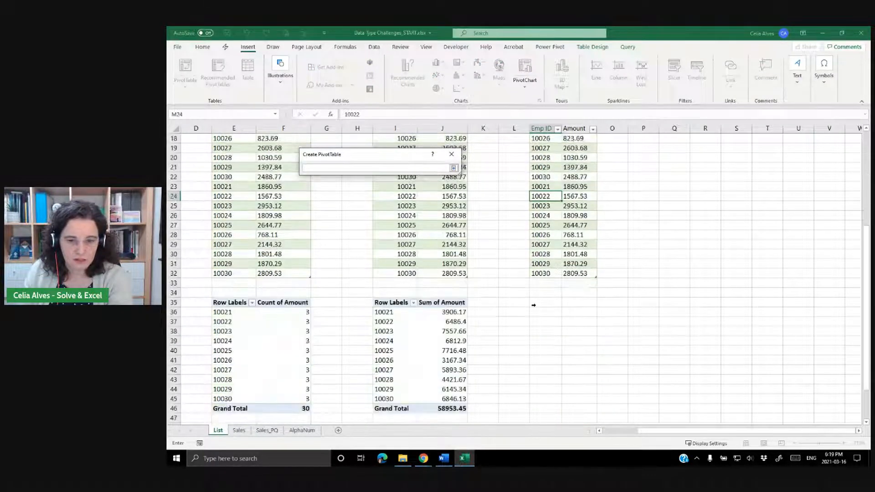
left_click(535, 303)
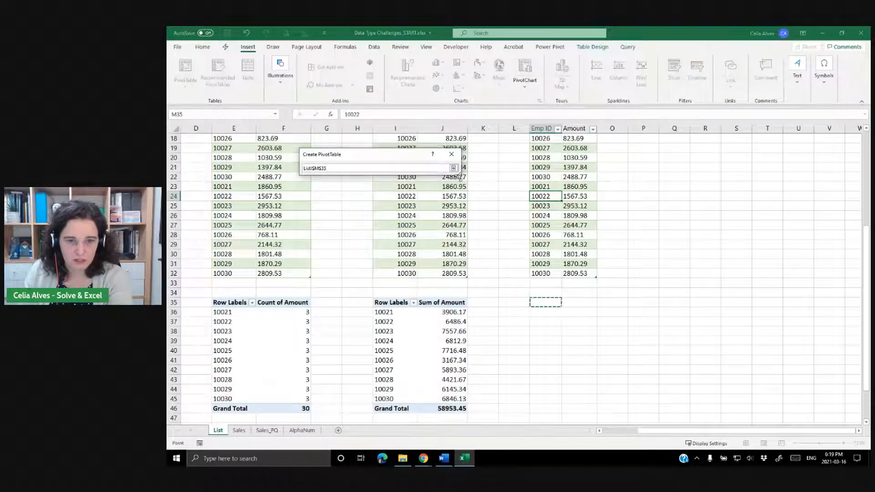
left_click(453, 168)
left_click(406, 285)
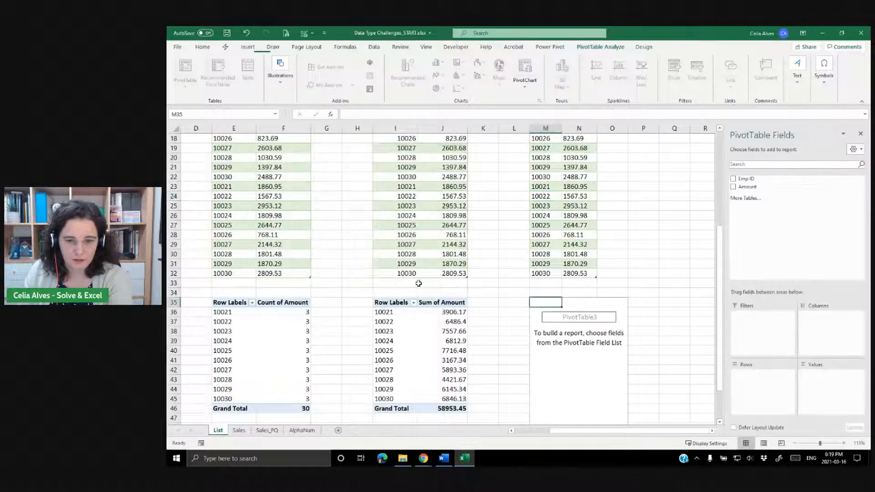
Add Emp ID to the rows and Amount to the values of the third PivotTable, summarizing Amount by Sum.
left_click_drag(746, 179, 759, 373)
left_click_drag(743, 186, 822, 385)
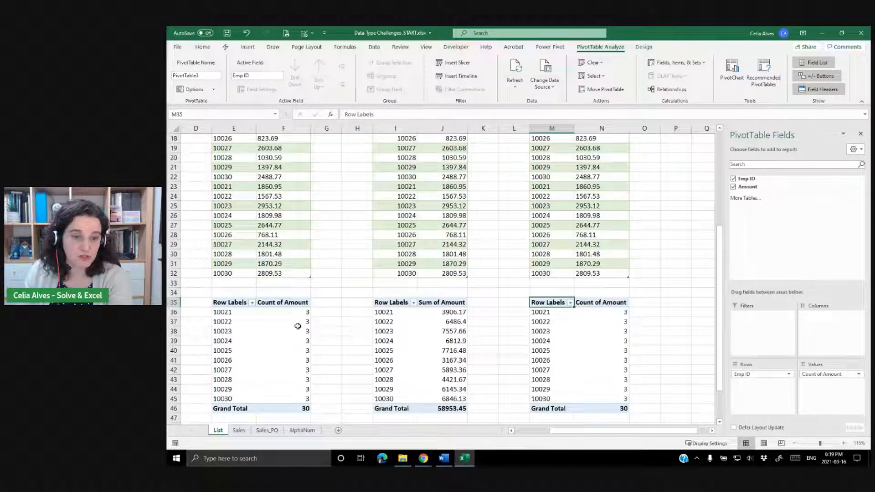
left_click(601, 303)
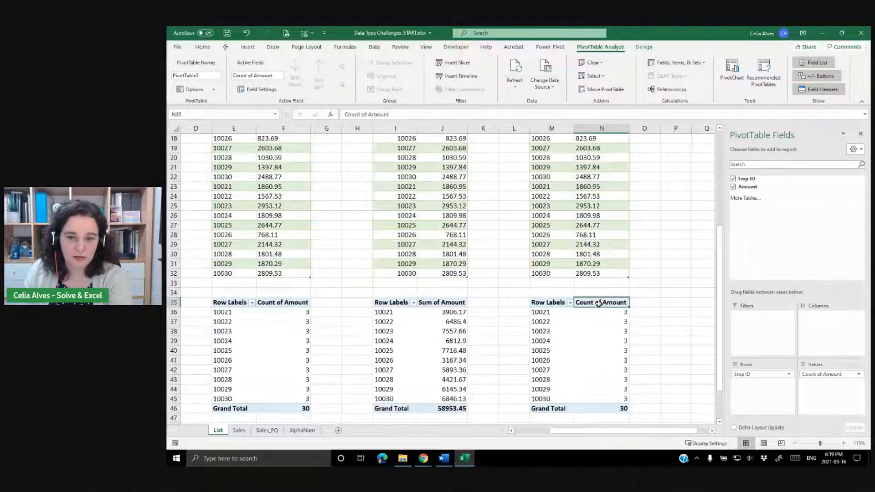
right_click(600, 306)
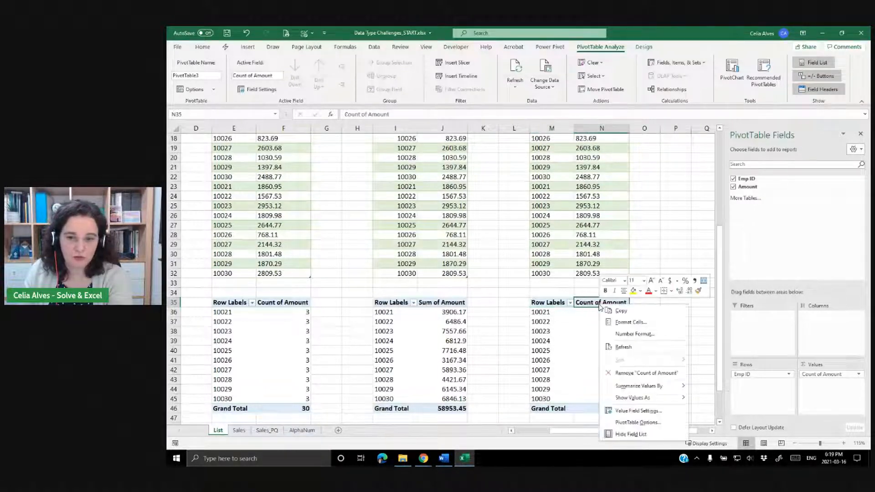
left_click(628, 412)
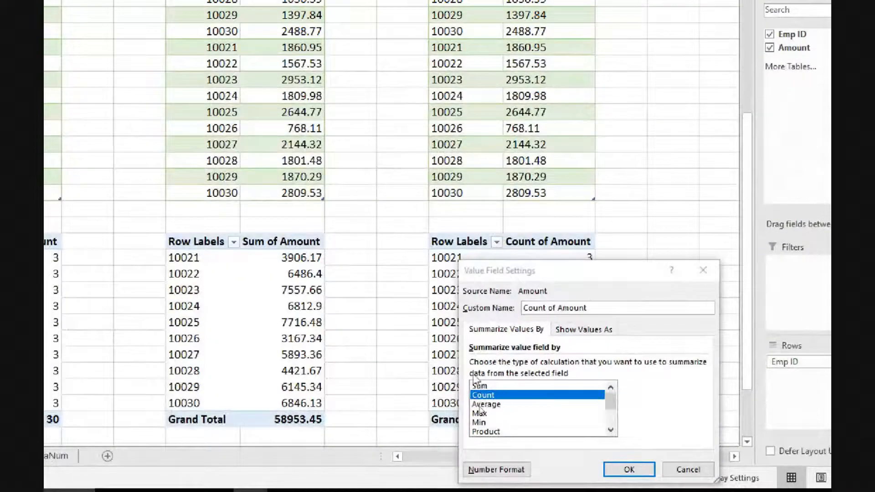
left_click(479, 385)
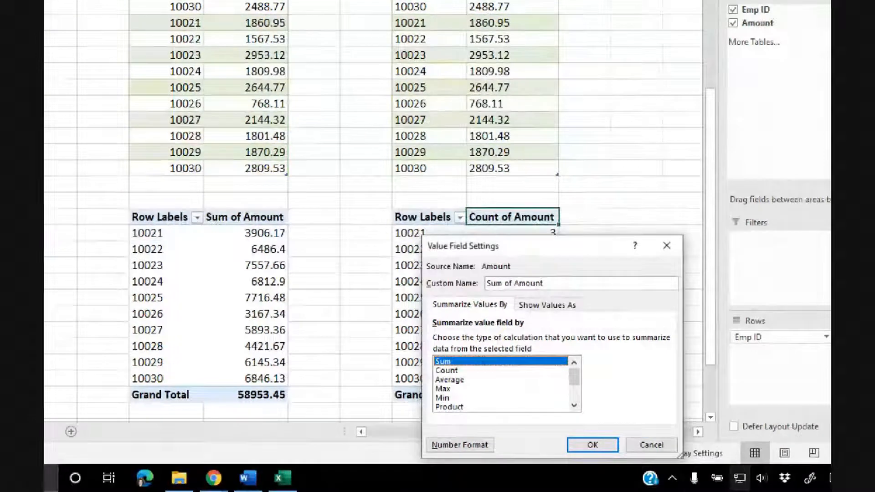
left_click(579, 445)
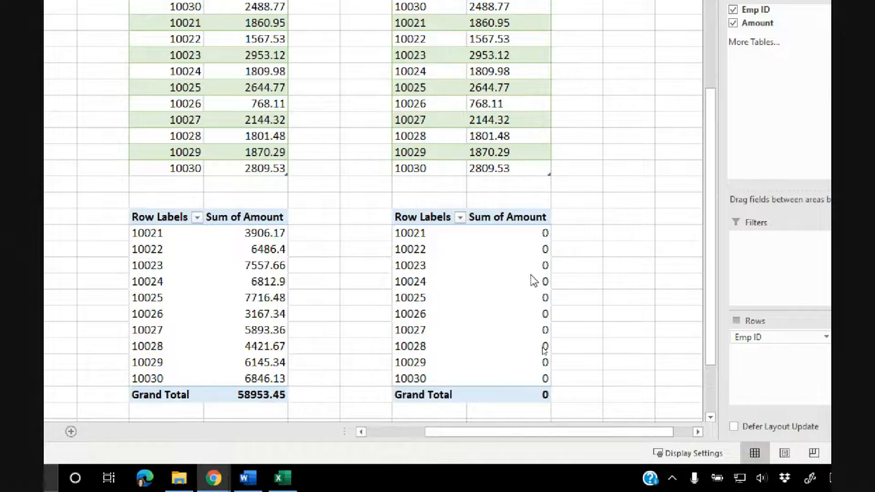
Change the heading above the third table to Type text.
scroll(534, 280, "up", 4)
scroll(534, 281, "down", 4)
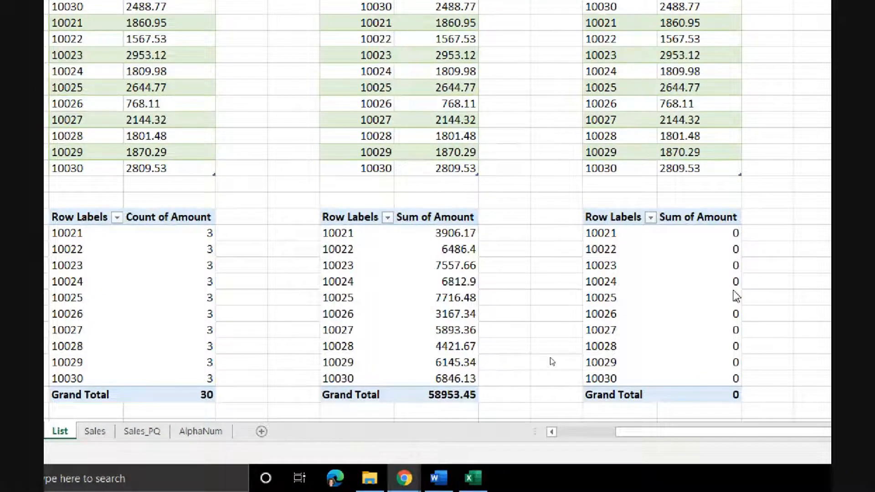
scroll(522, 268, "up", 6)
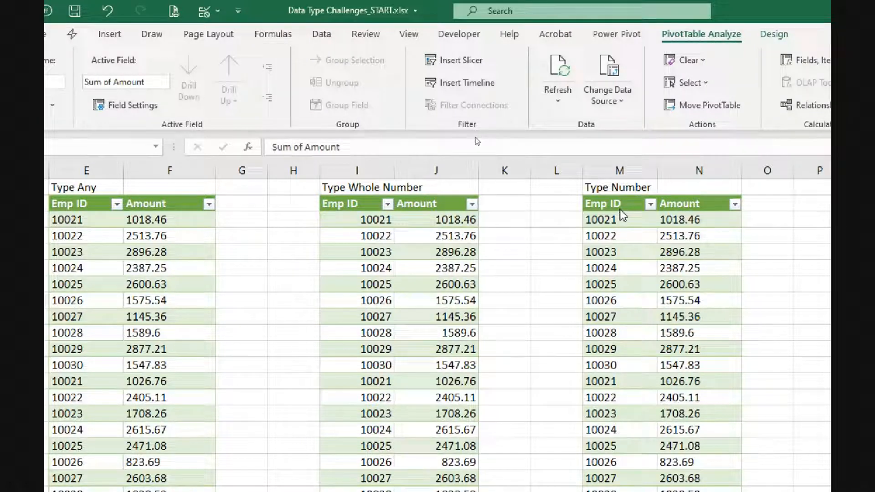
left_click(622, 187)
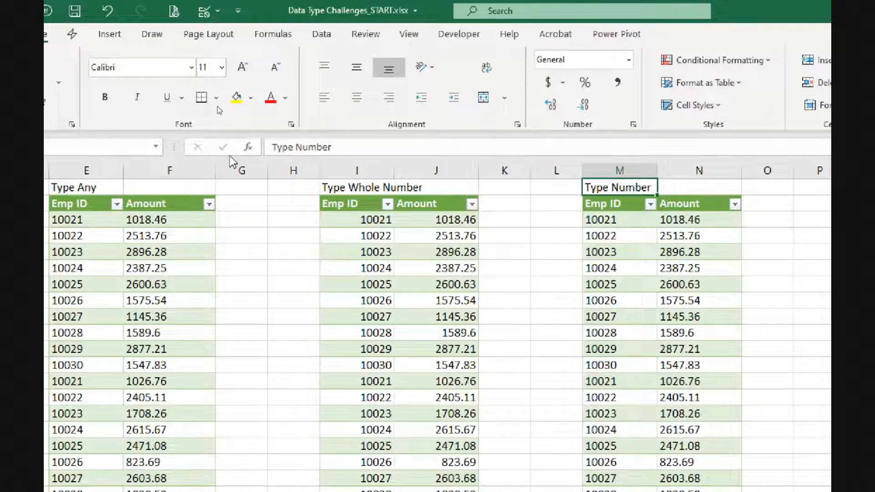
left_click_drag(295, 146, 360, 149)
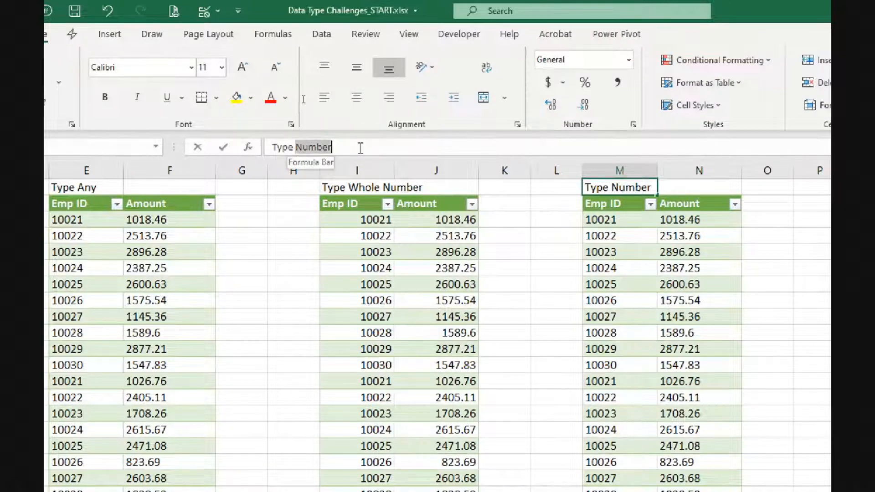
type("text")
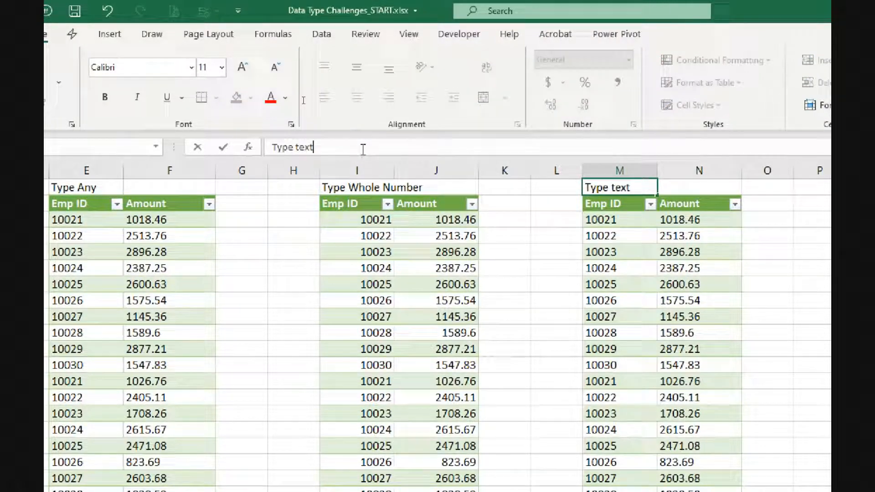
key("Return")
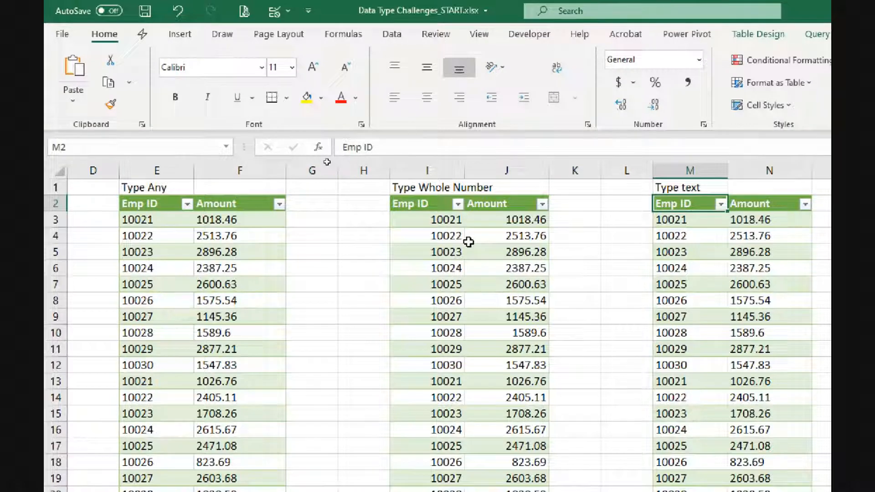
Examine the row labels and values of the three PivotTables.
scroll(469, 242, "down", 9)
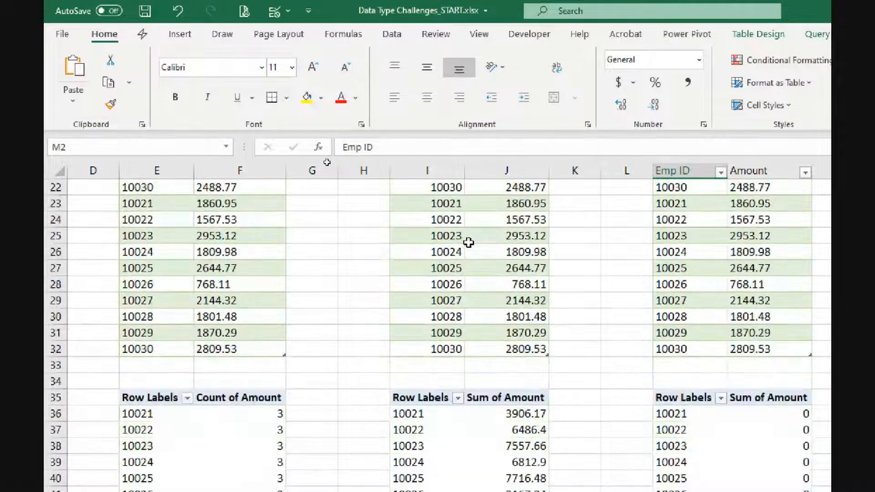
scroll(468, 242, "down", 1)
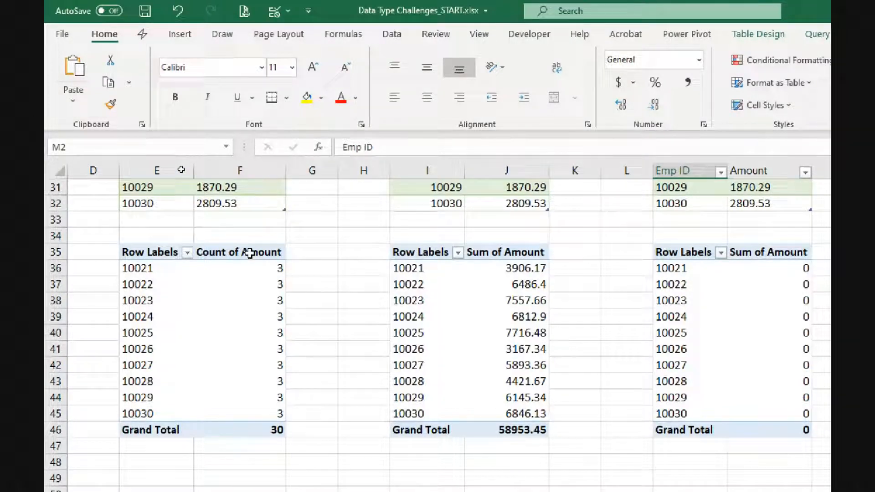
left_click(255, 271)
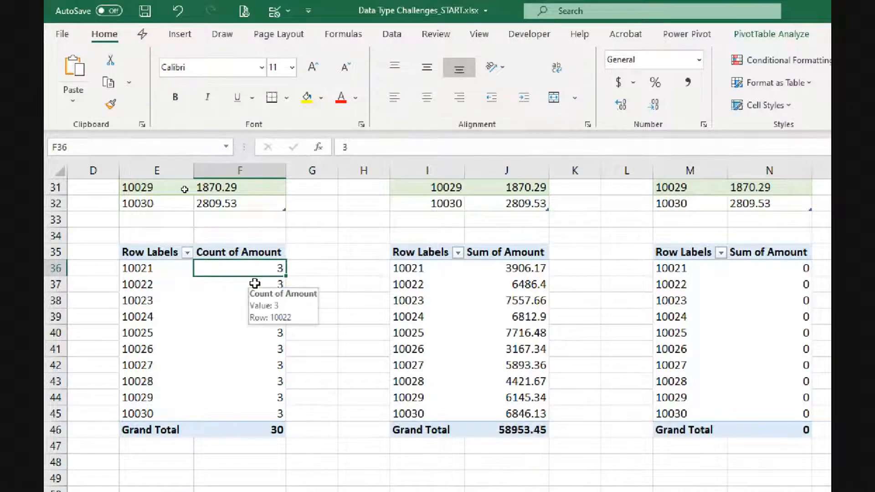
scroll(252, 280, "up", 1)
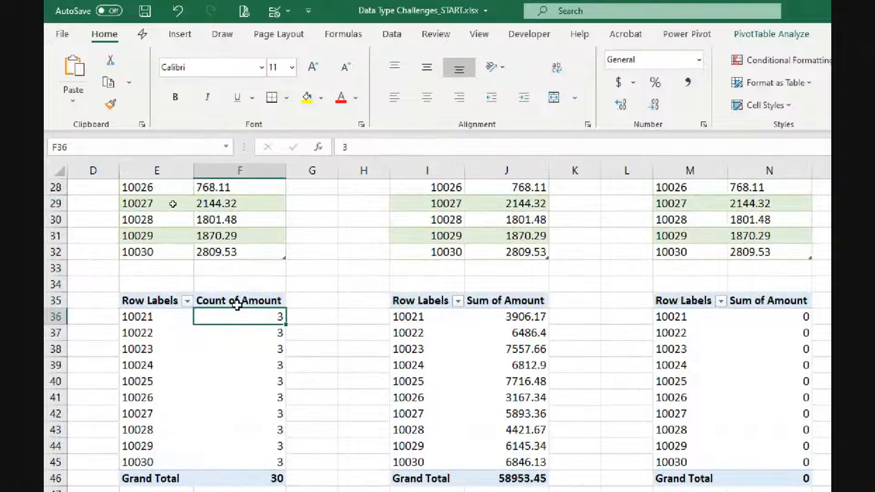
mouse_move(245, 315)
left_click(133, 319)
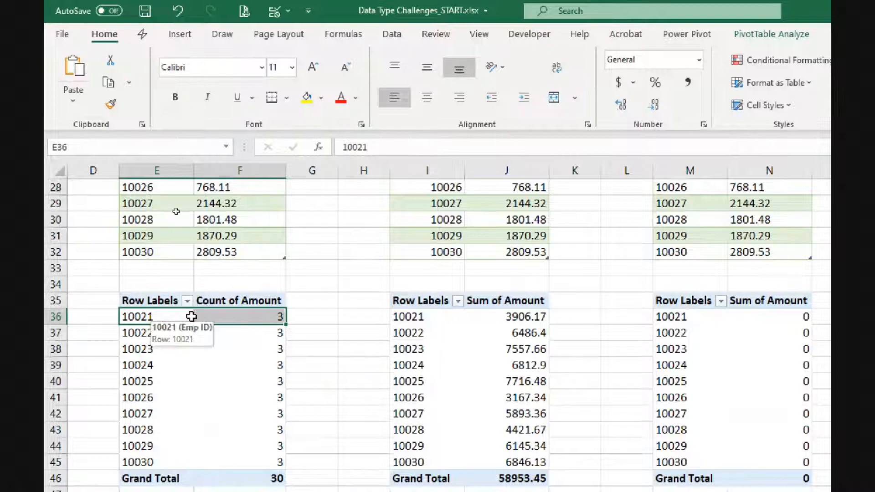
mouse_move(265, 314)
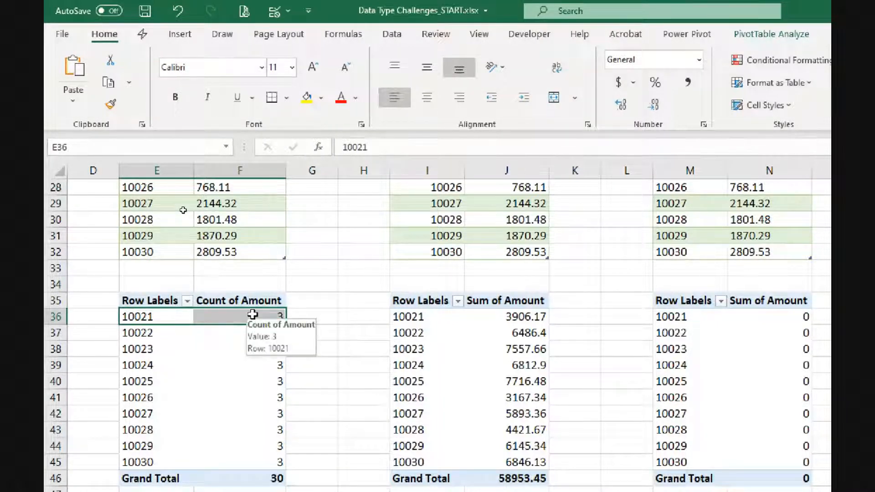
left_click(268, 316)
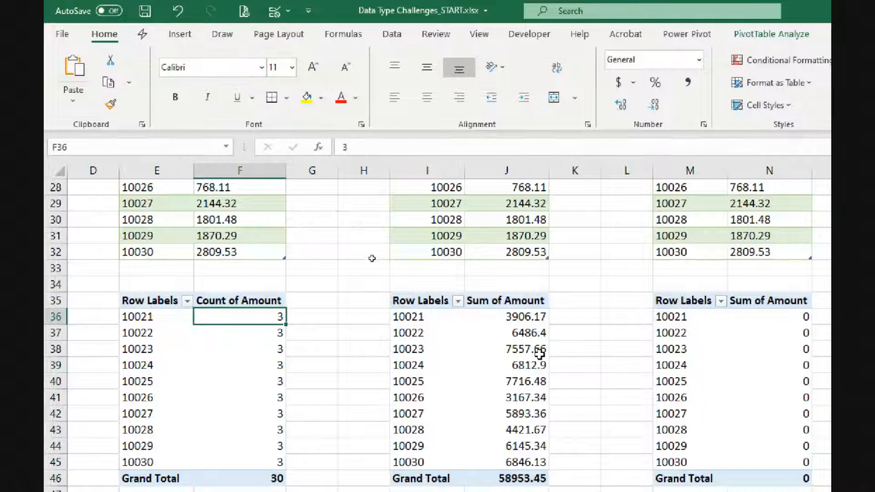
left_click(504, 301)
left_click(510, 330)
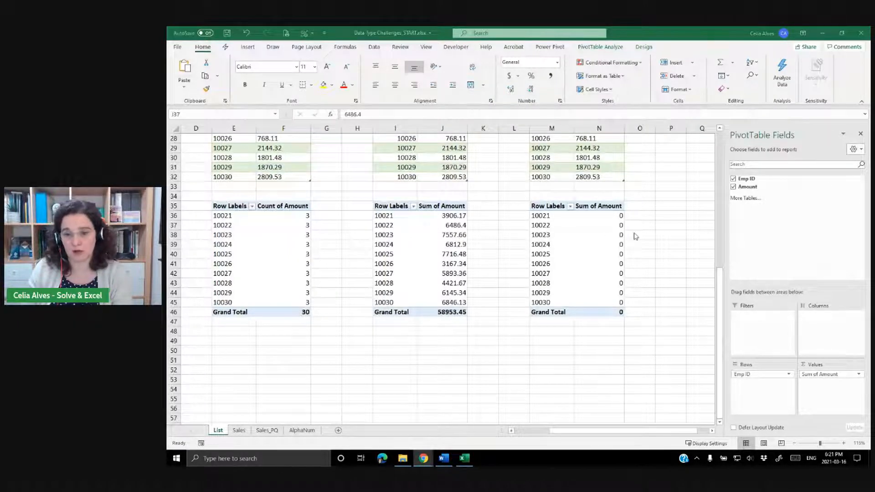
scroll(636, 236, "up", 2)
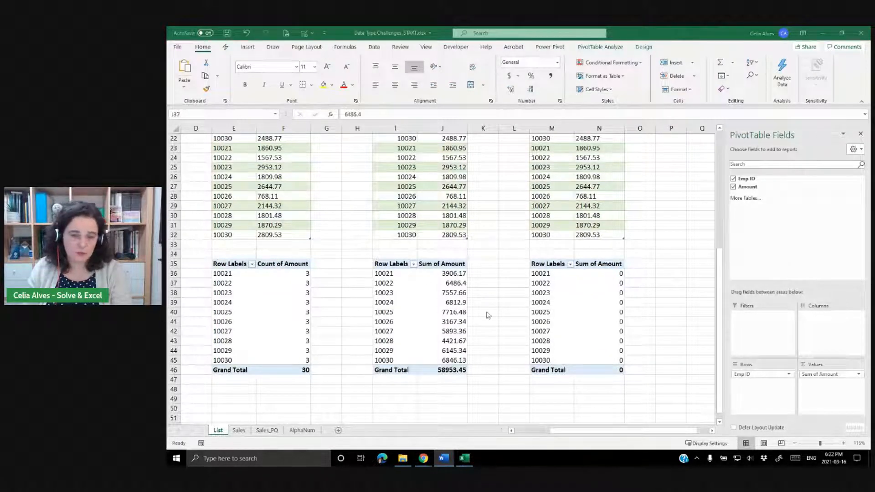
Switch to the AlphaNum sheet and examine the DATA and LOOKUP TABLE product ranges.
key("alt+Tab")
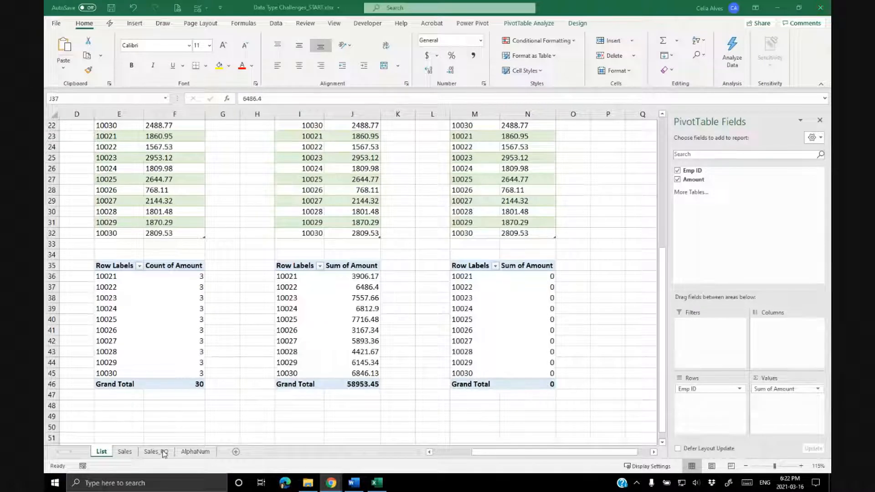
left_click(185, 455)
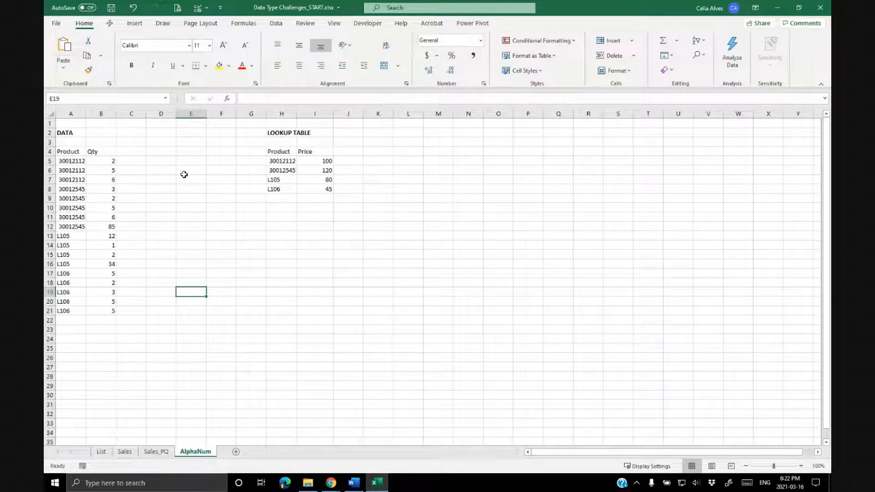
left_click_drag(62, 153, 95, 312)
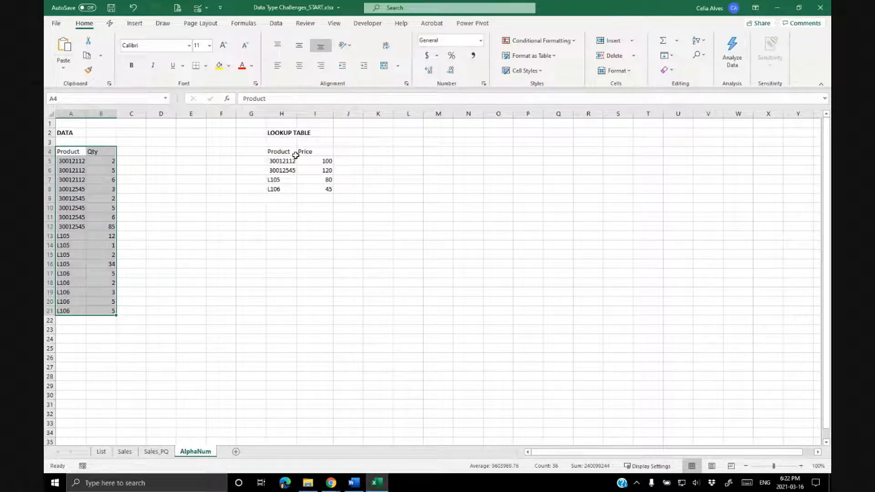
left_click(281, 150)
left_click_drag(279, 152, 319, 188)
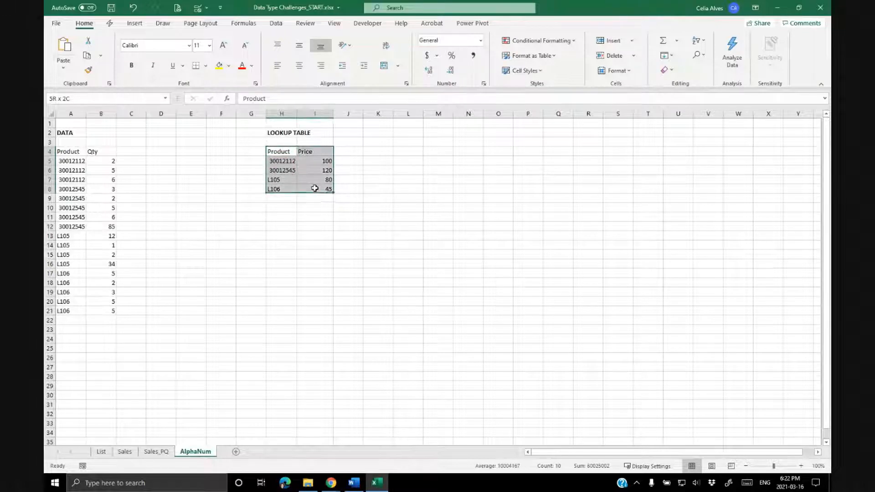
left_click(69, 153)
left_click_drag(70, 162, 69, 182)
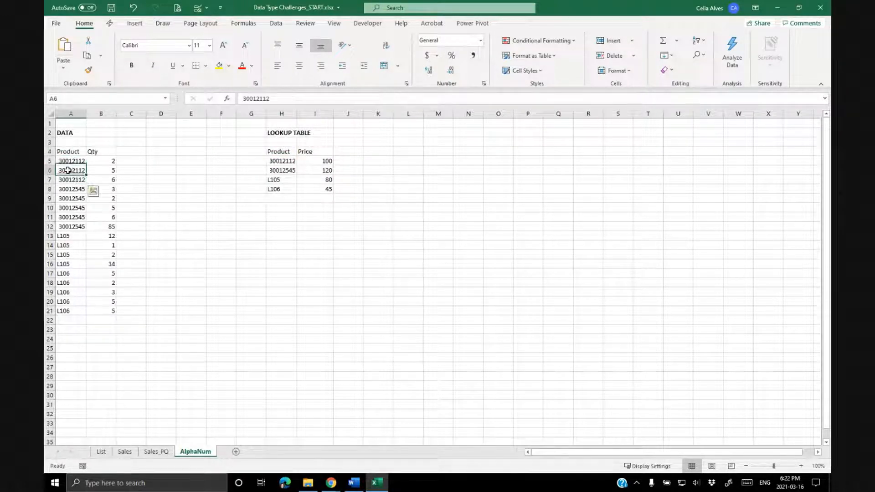
left_click(103, 170)
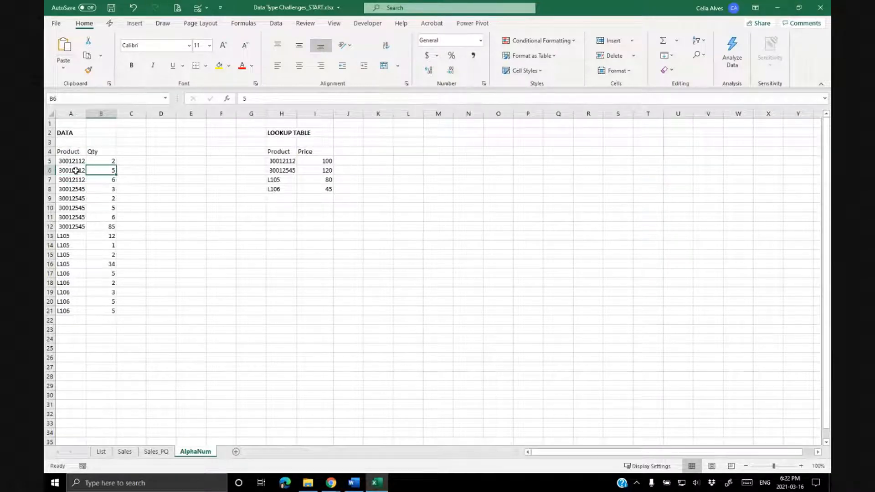
left_click(82, 170)
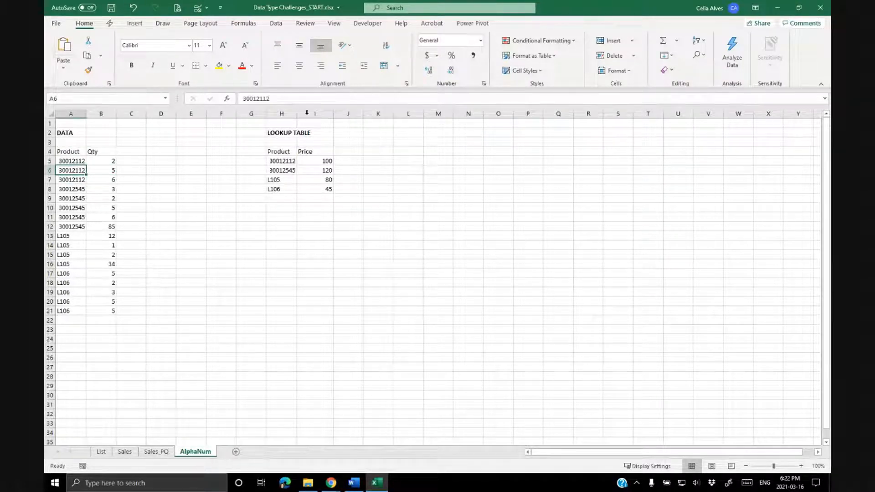
left_click_drag(73, 113, 99, 119)
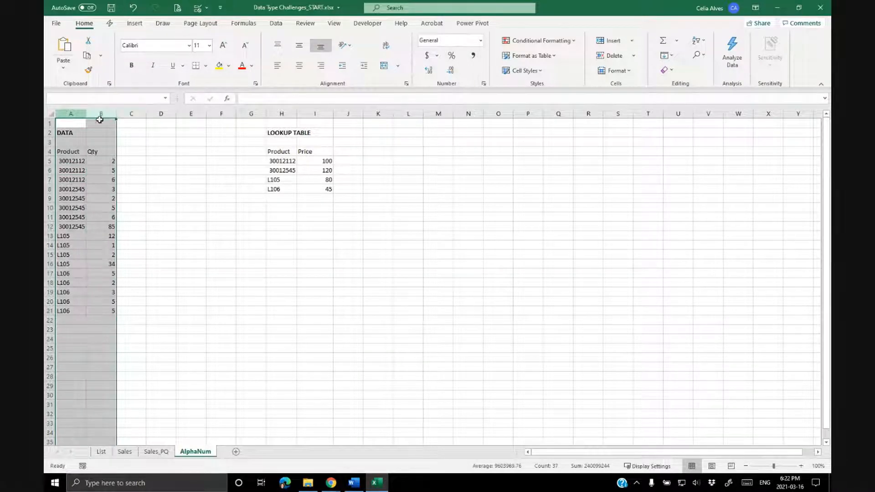
left_click(81, 168)
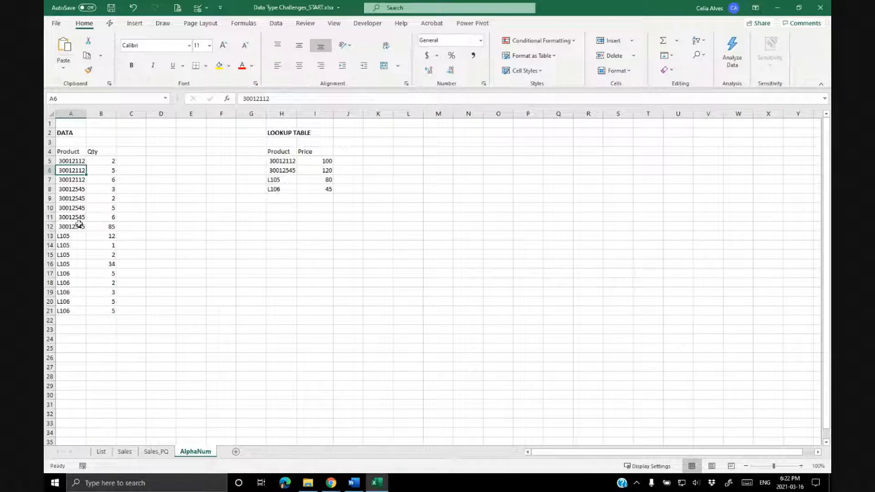
Widen the Product column of the DATA range so the full product codes show.
scroll(90, 231, "up", 2)
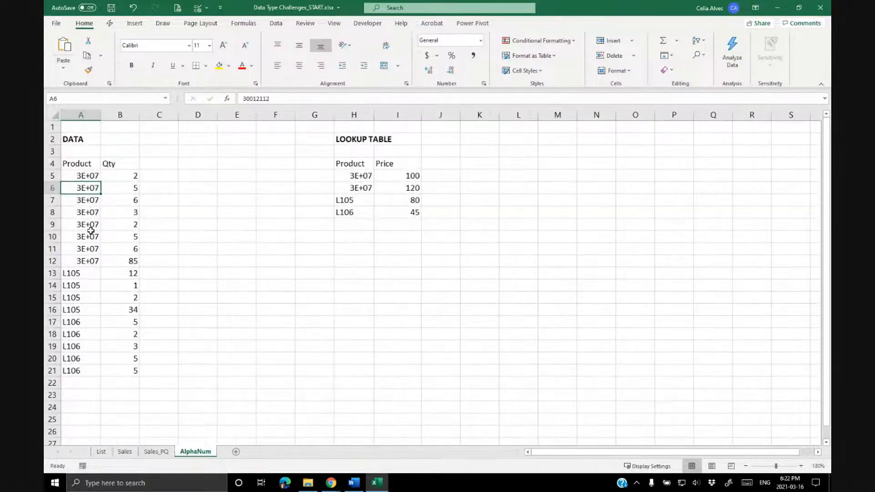
left_click_drag(100, 115, 125, 119)
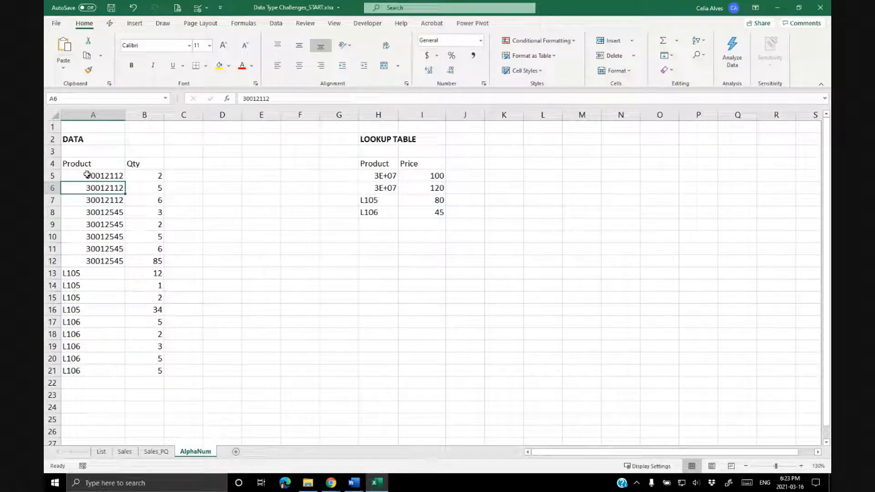
Examine the numeric and alphanumeric product codes in the DATA range's Product column.
left_click_drag(87, 174, 87, 263)
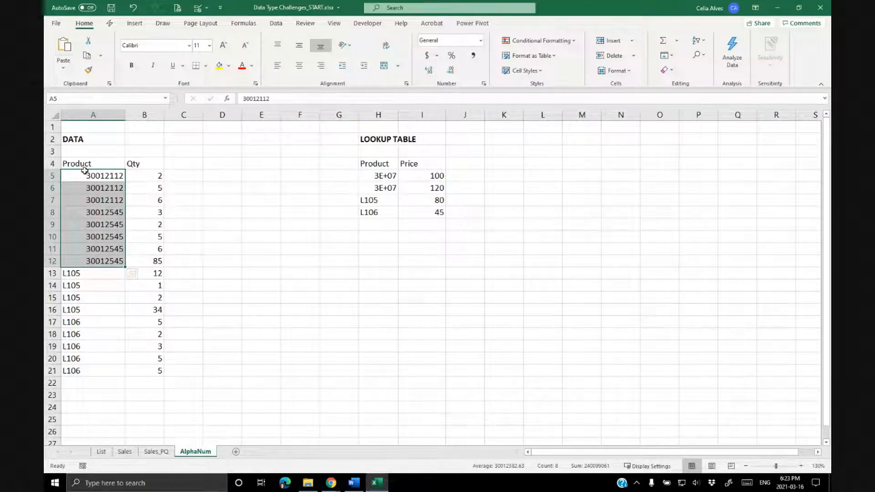
left_click(88, 172)
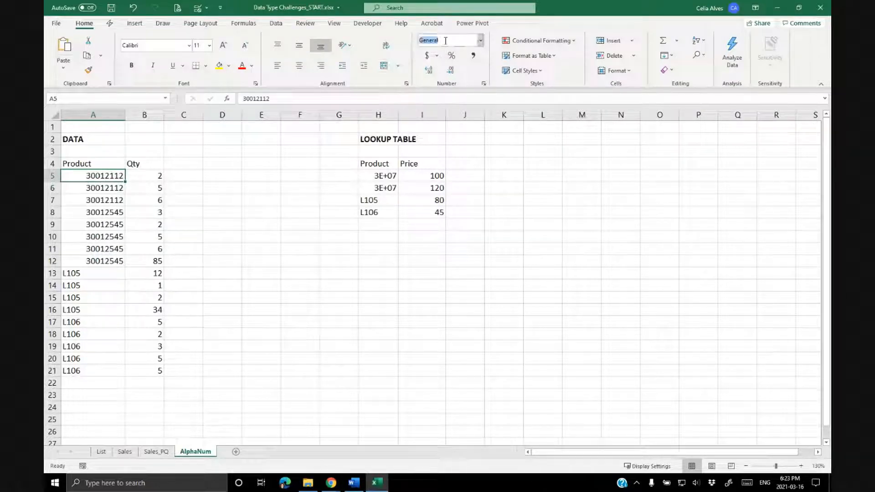
left_click(108, 233)
left_click(106, 249)
left_click(105, 262)
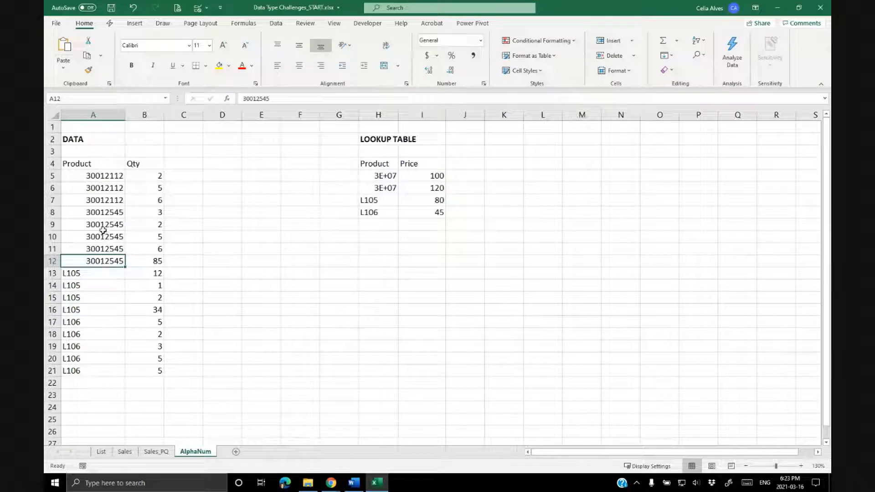
left_click(87, 274)
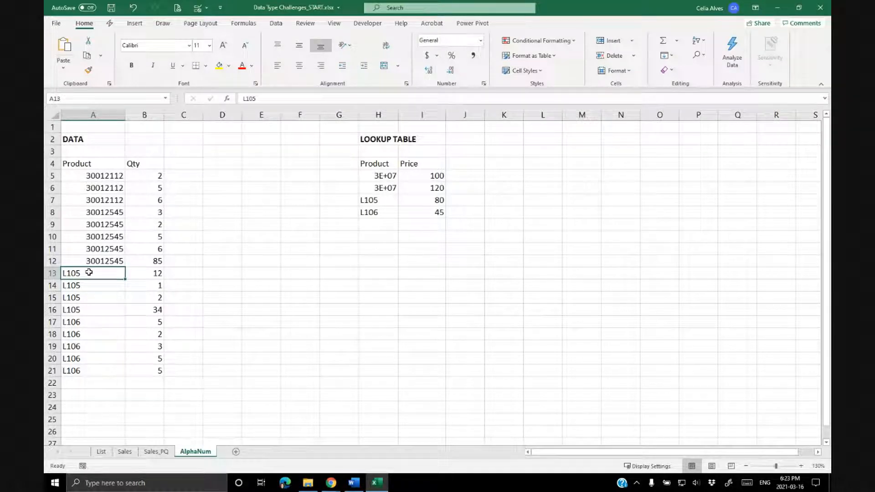
left_click_drag(80, 273, 97, 361)
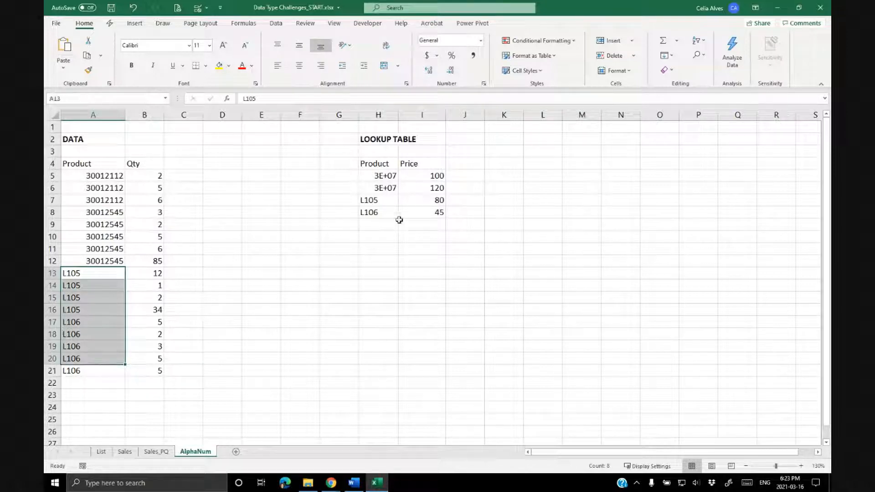
Widen the LOOKUP TABLE's Product column and review its numeric and text product codes.
left_click_drag(398, 115, 422, 118)
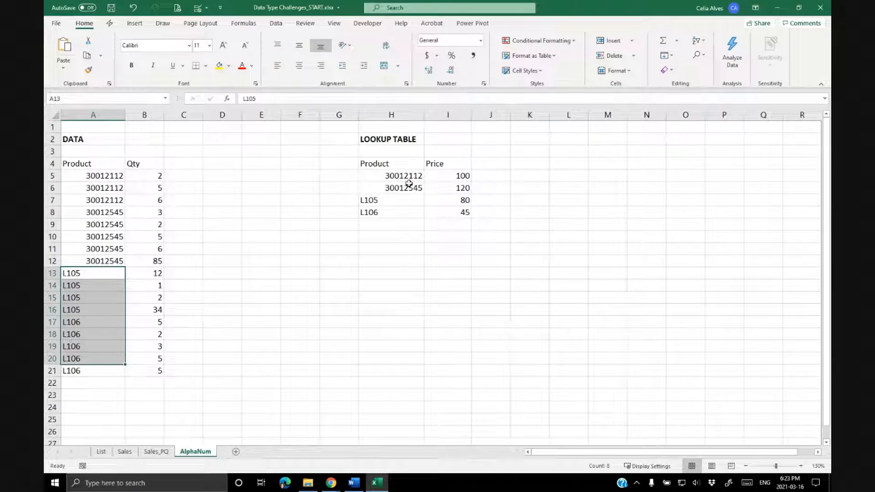
left_click(394, 176)
left_click(389, 189)
left_click(385, 201)
left_click_drag(391, 177, 389, 210)
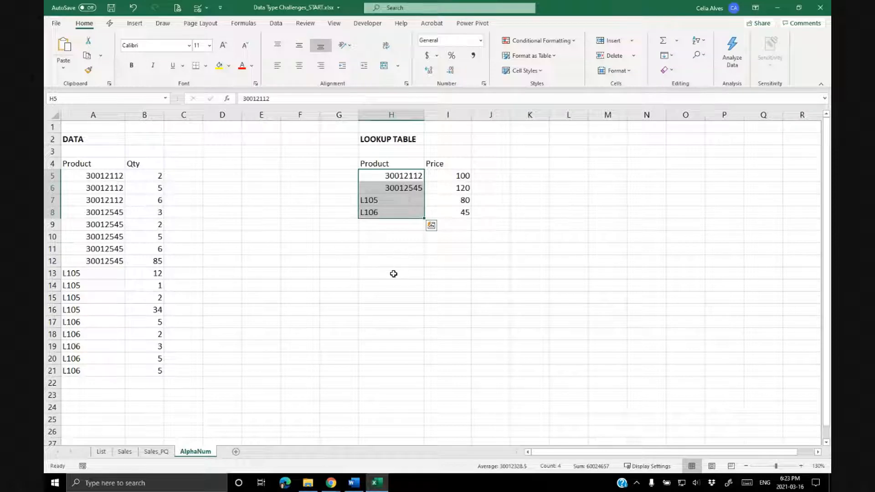
left_click(409, 271)
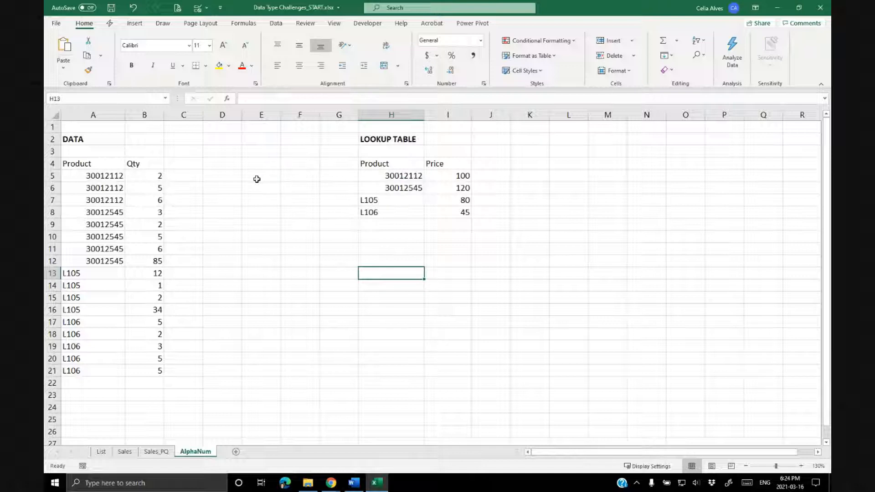
Insert three blank columns before column E to move the LOOKUP TABLE further right.
left_click(269, 115)
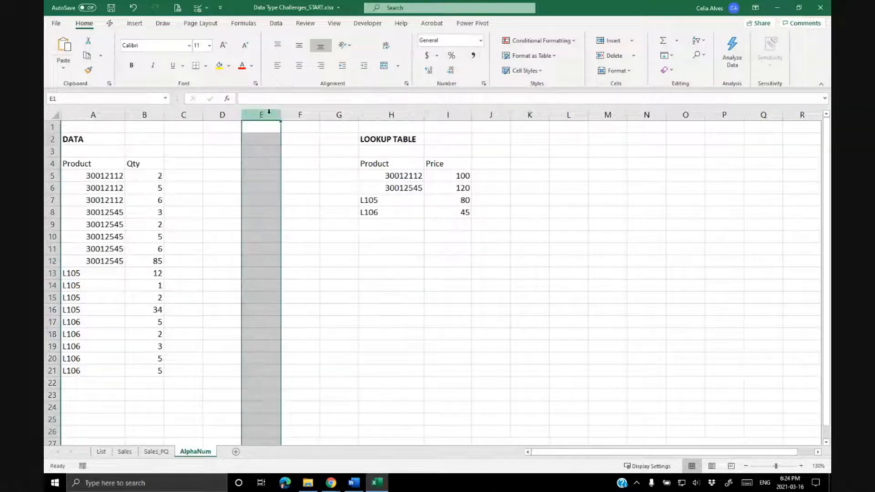
key("ctrl+shift+equal")
key("ctrl+shift+equal")
key("ctrl+shift+equal")
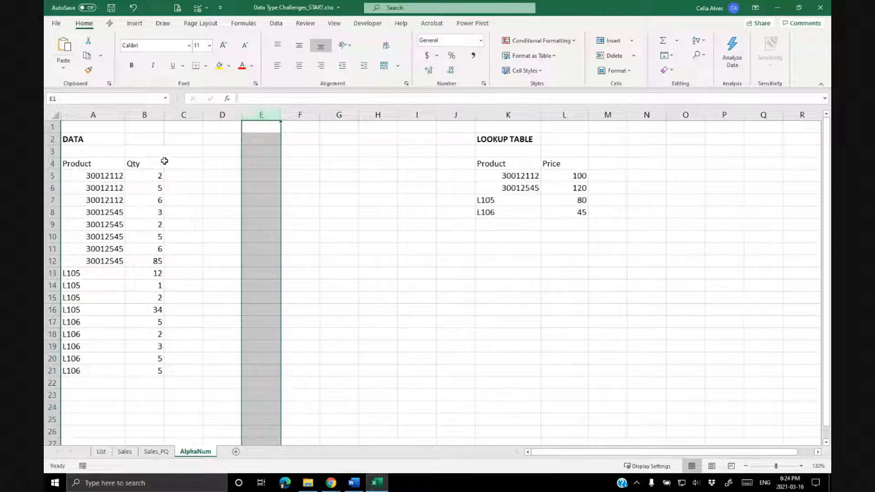
Load the DATA range A4:B21 into Power Query as a table with headers.
left_click(109, 165)
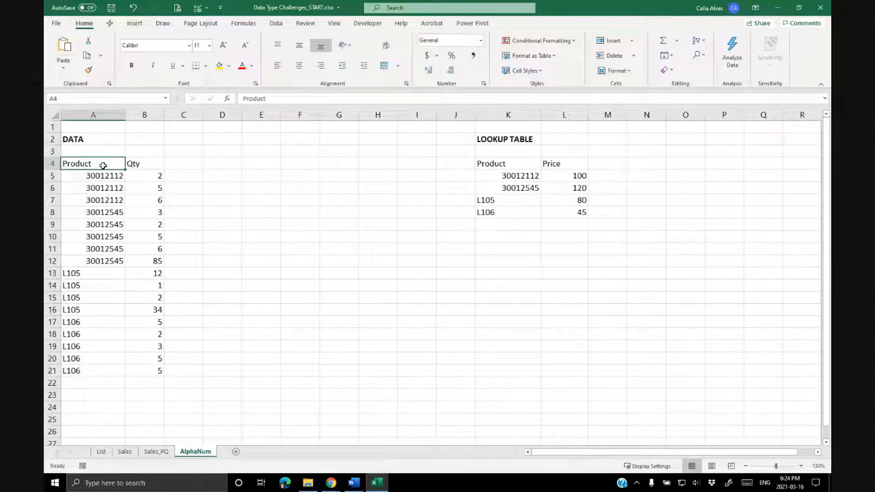
left_click_drag(102, 163, 127, 367)
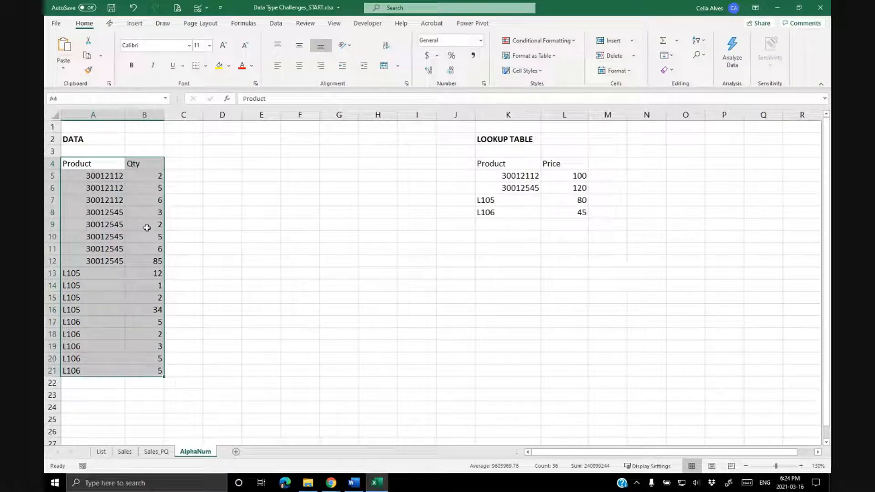
left_click(306, 163)
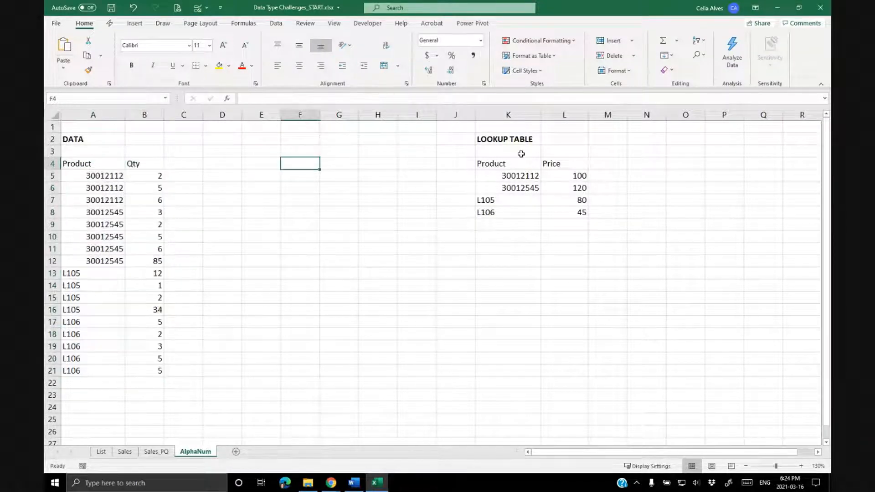
left_click_drag(509, 163, 570, 212)
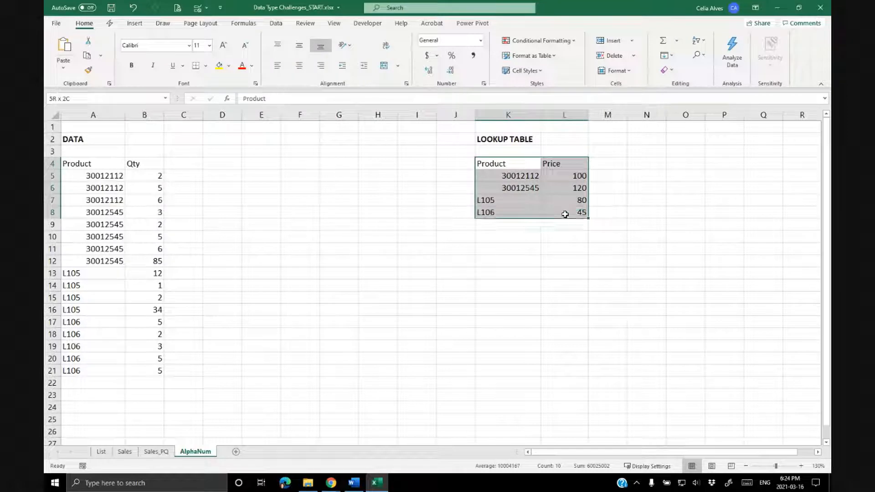
left_click(106, 176)
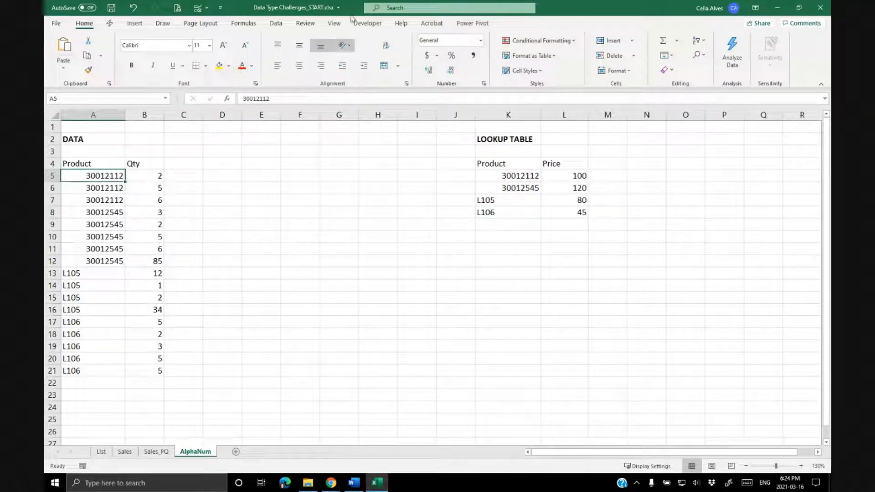
left_click(274, 24)
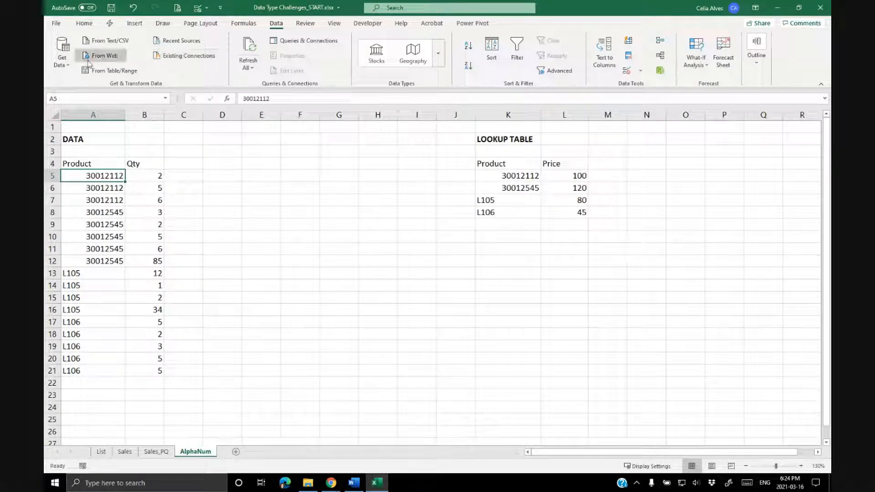
left_click(60, 64)
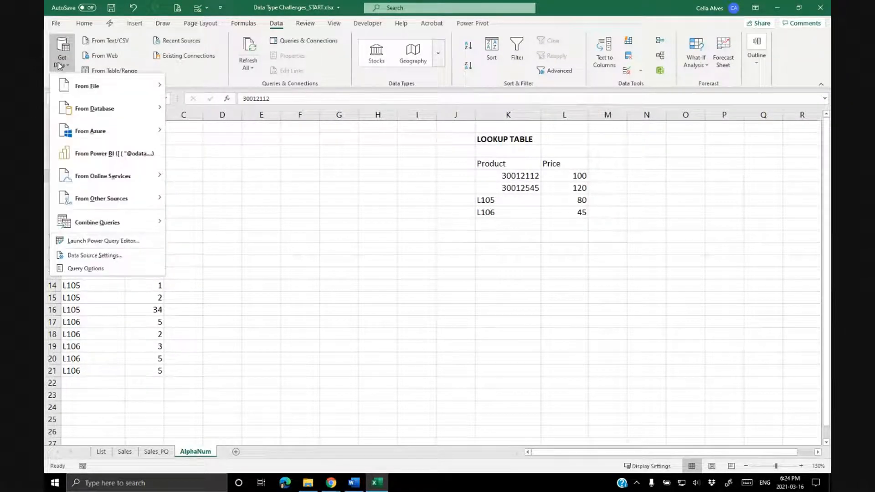
left_click(135, 55)
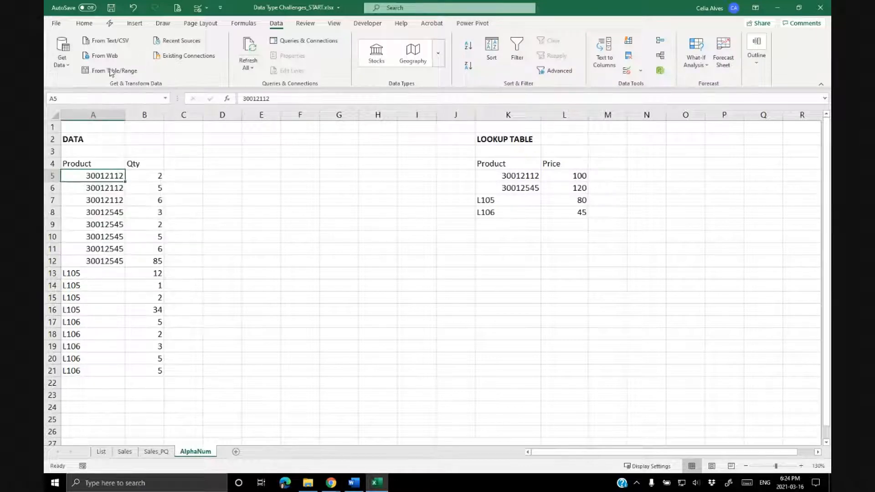
left_click(119, 71)
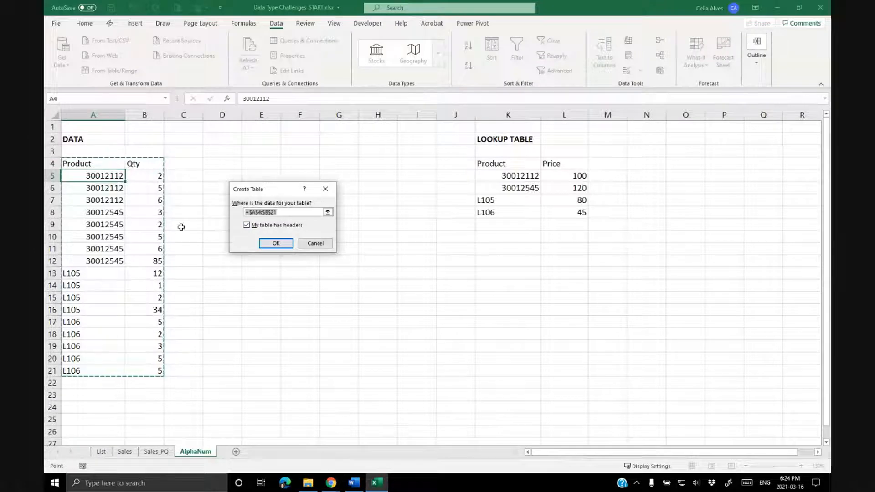
left_click(279, 244)
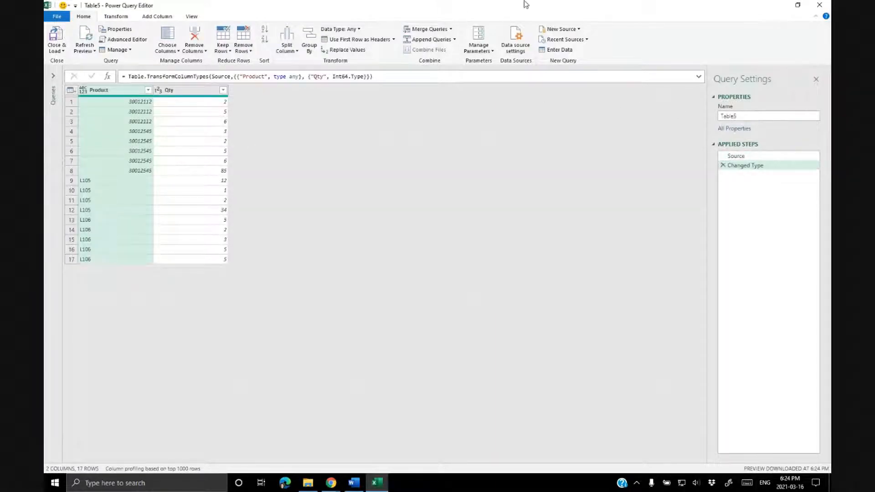
Restore the Power Query Editor window and delete the Changed Type applied step.
left_click_drag(409, 7, 413, 29)
mouse_move(409, 22)
left_mouse_down()
mouse_move(415, 150)
mouse_move(409, 17)
left_mouse_up()
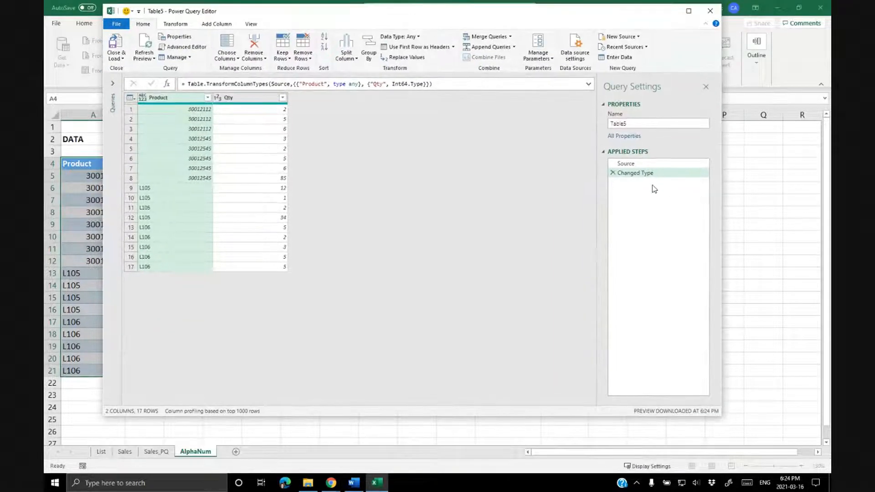
left_click(613, 174)
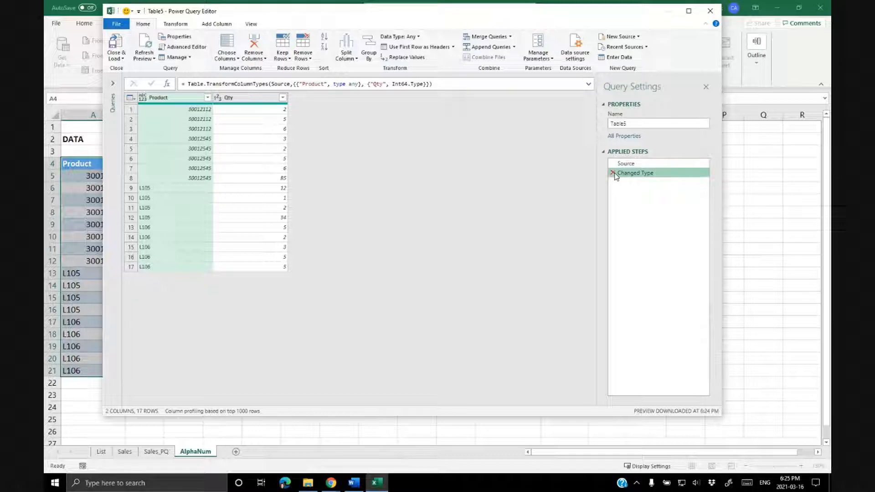
Open the Query Options settings of the Power Query Editor.
left_click(119, 27)
mouse_move(137, 104)
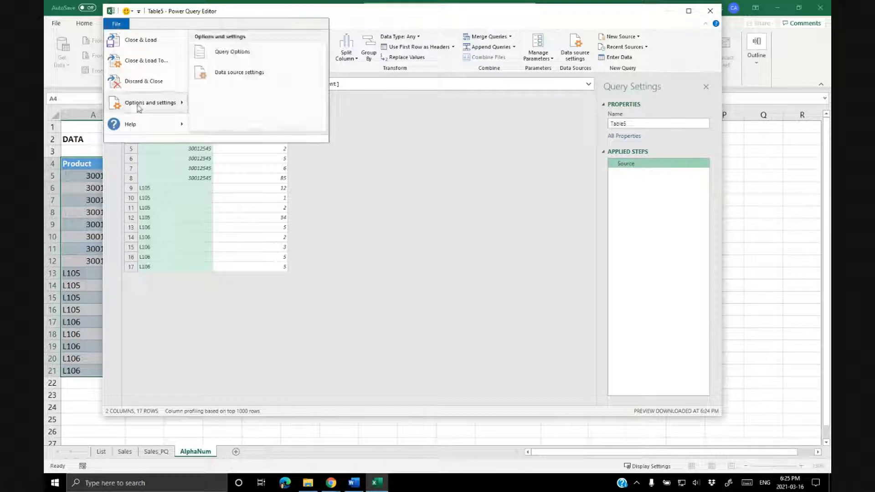
left_click(246, 55)
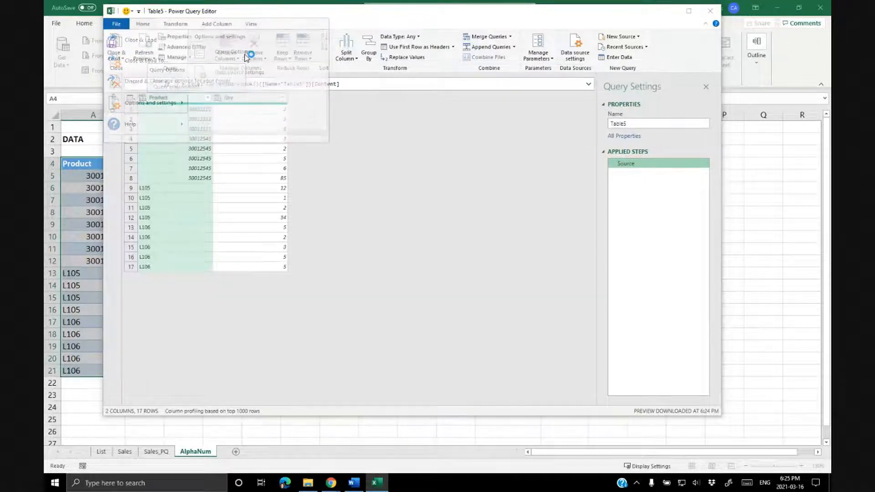
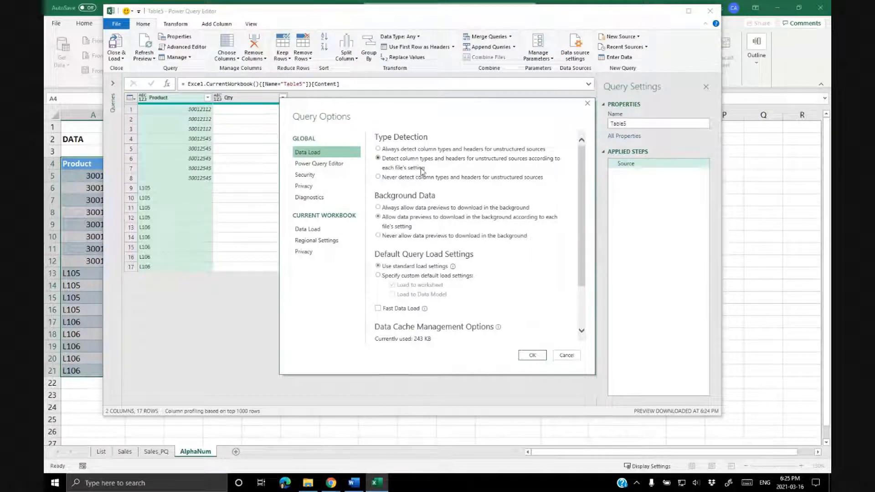
Set type detection to never detect column types and headers for unstructured sources.
left_click(390, 178)
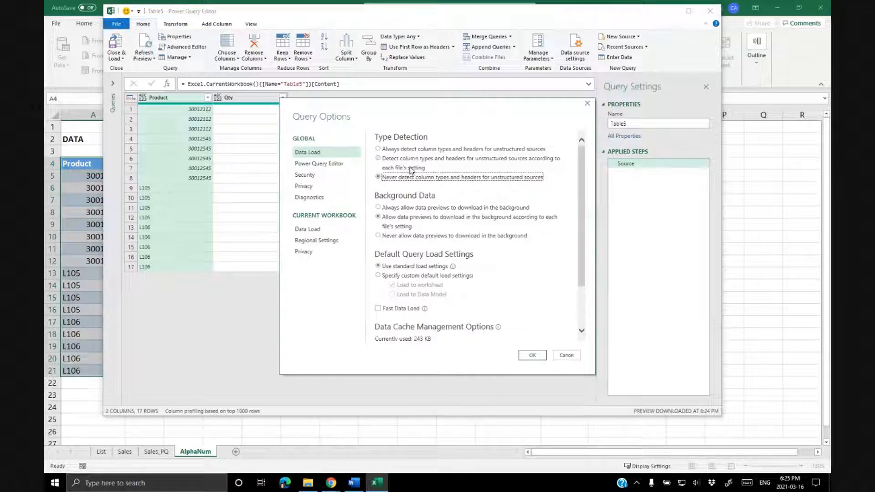
left_click(532, 356)
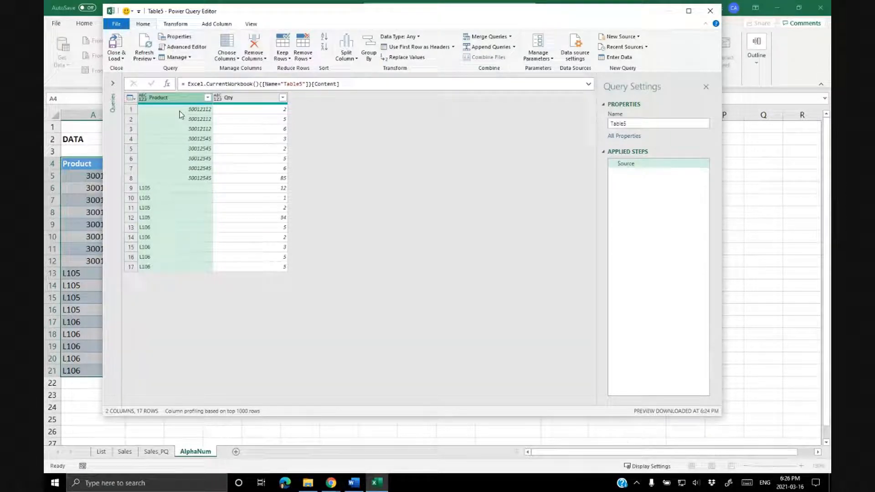
Set the Product column type to Text and the Qty column type to Whole Number.
left_click(143, 98)
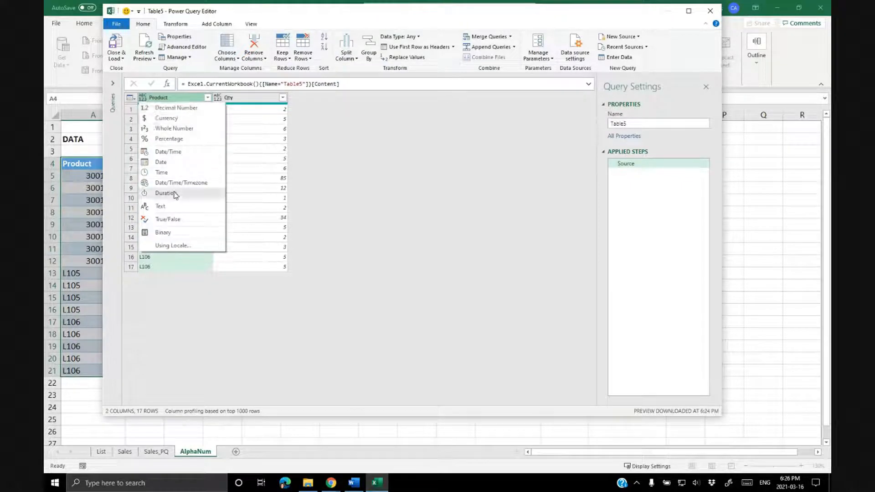
left_click(170, 207)
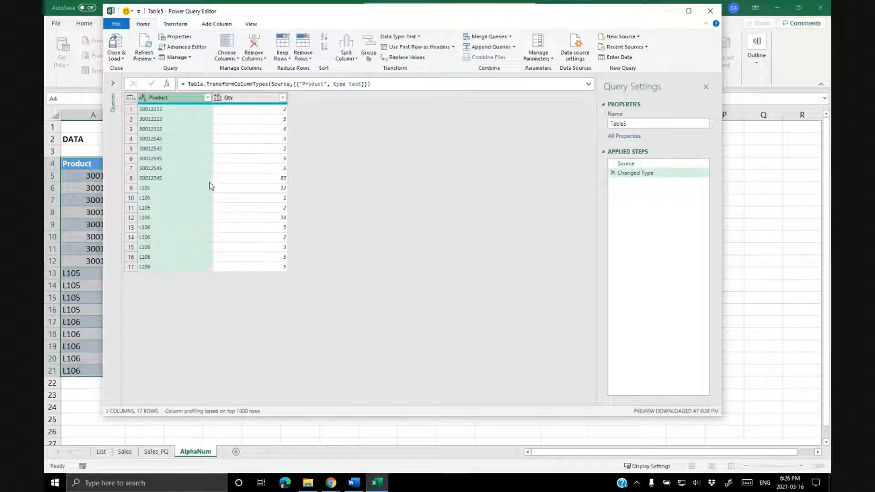
left_click(218, 98)
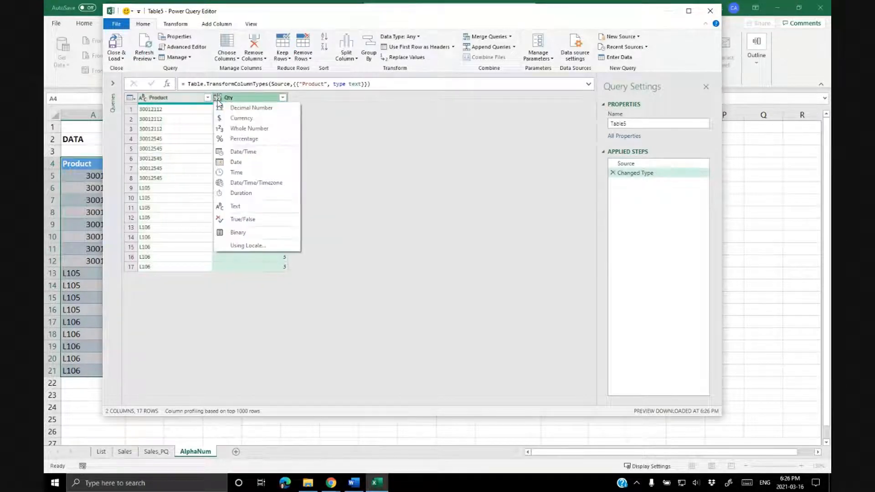
left_click(242, 130)
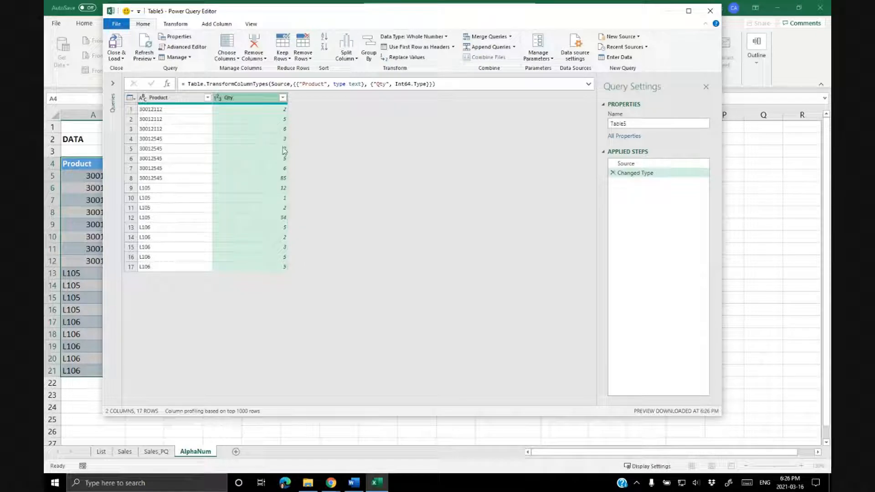
Close and load the query as a table into the existing worksheet starting at cell E4.
left_click(122, 56)
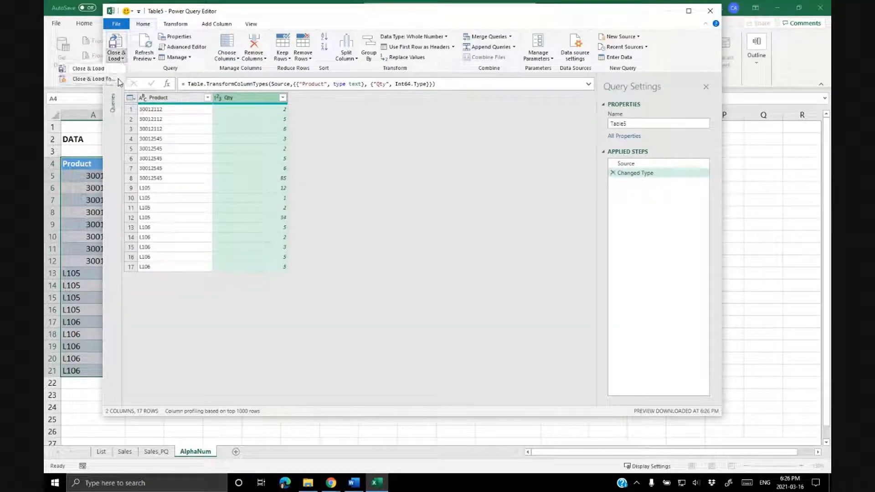
left_click(91, 78)
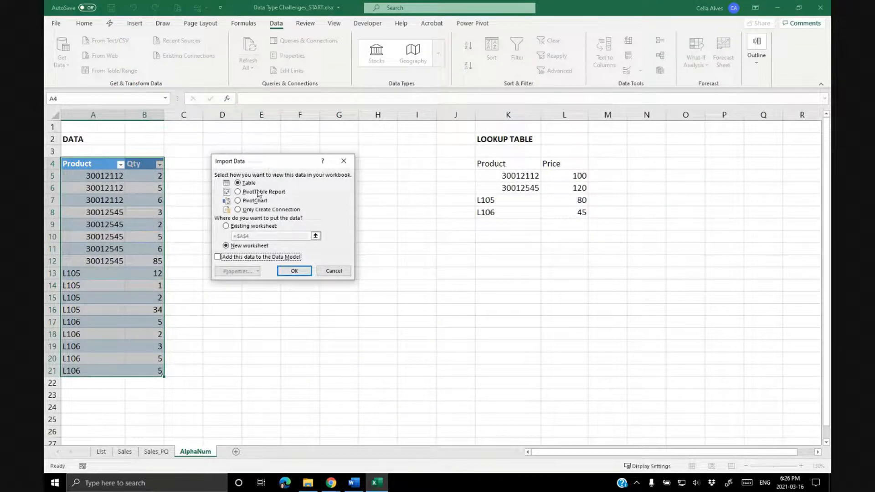
left_click(226, 227)
left_click(284, 272)
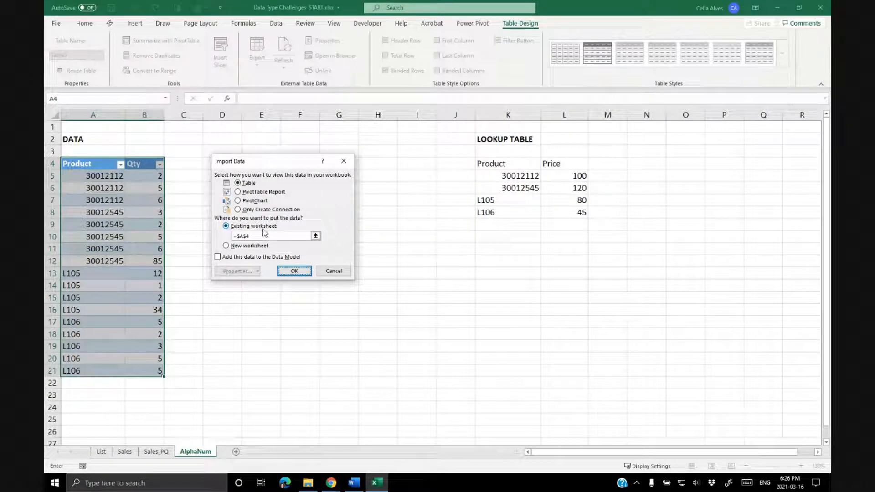
left_click(316, 236)
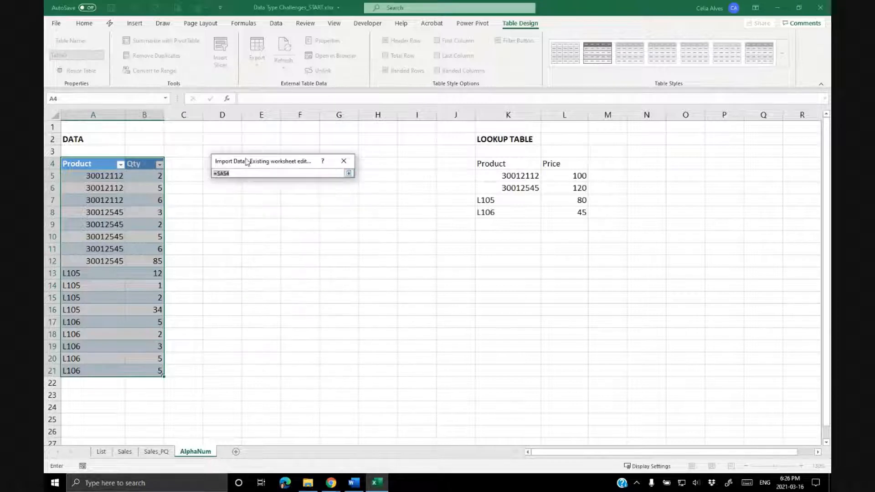
left_click_drag(247, 161, 261, 249)
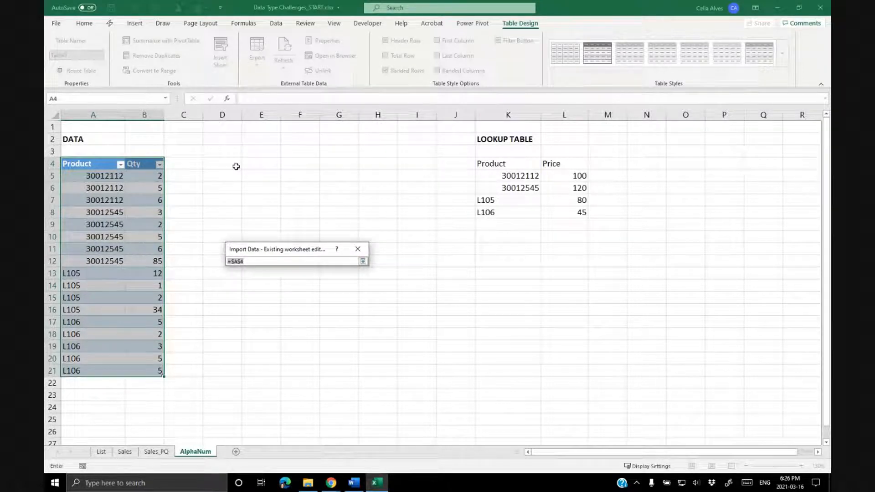
left_click(251, 165)
left_click(363, 262)
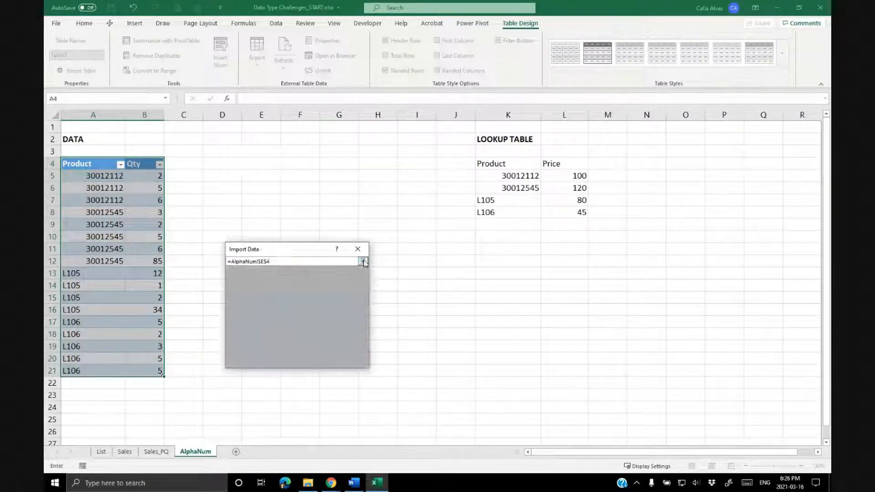
left_click(310, 360)
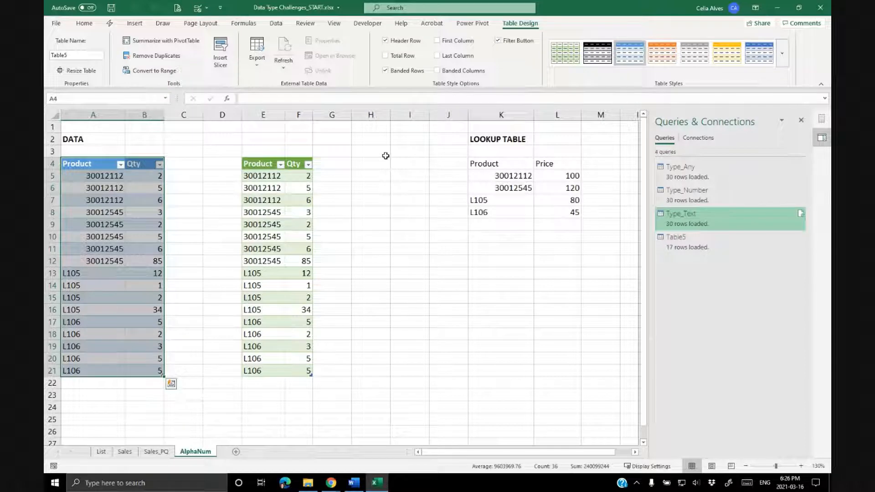
left_click(334, 178)
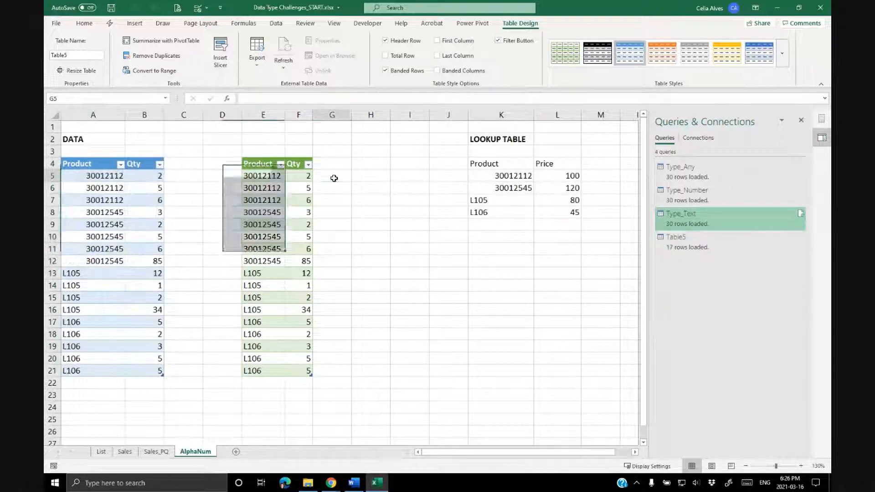
type("=vl")
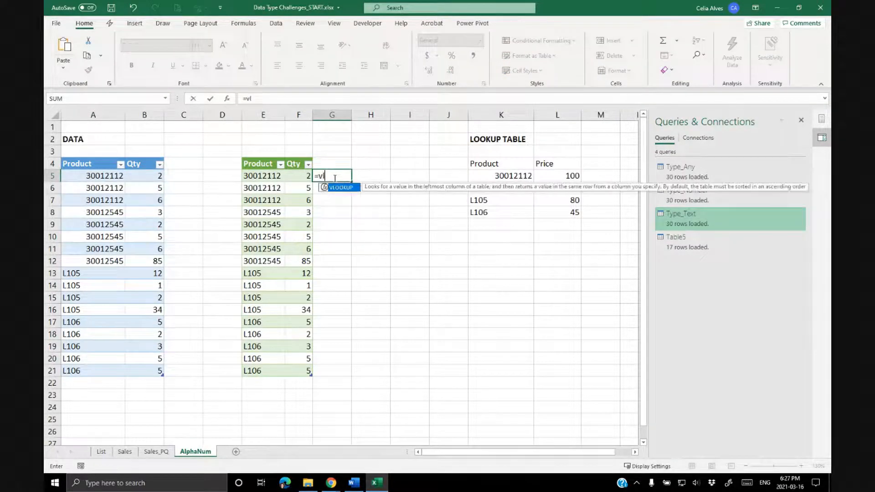
type("o")
key("Tab")
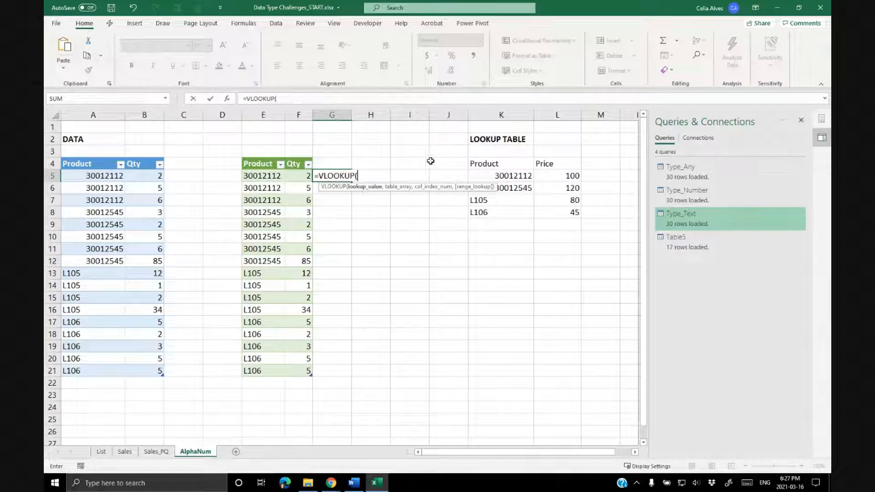
left_click(276, 176)
type(",")
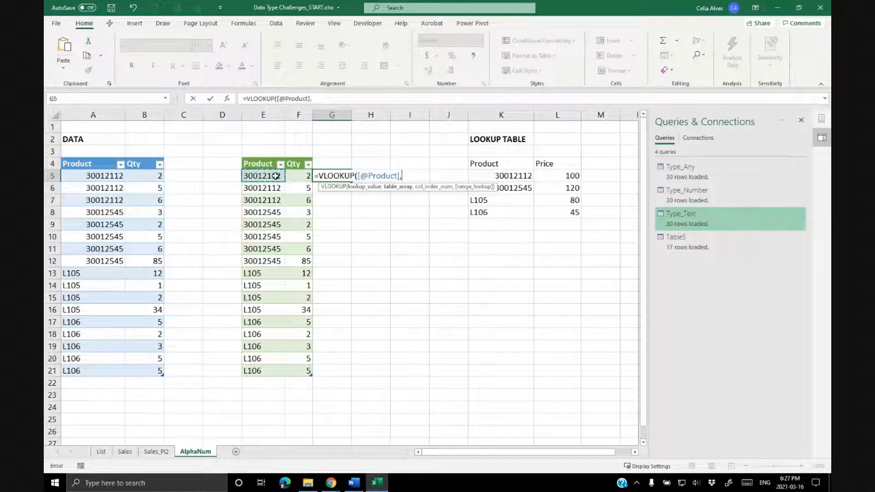
left_click_drag(487, 174, 553, 213)
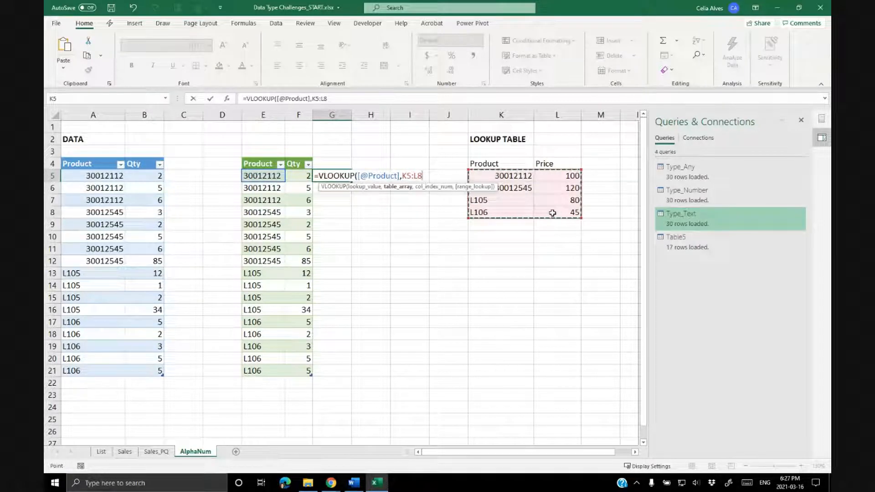
key("F4")
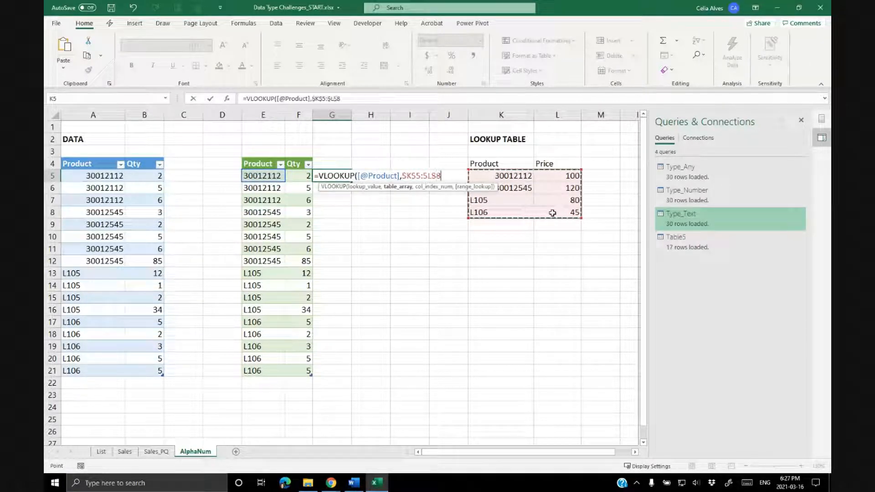
type(",")
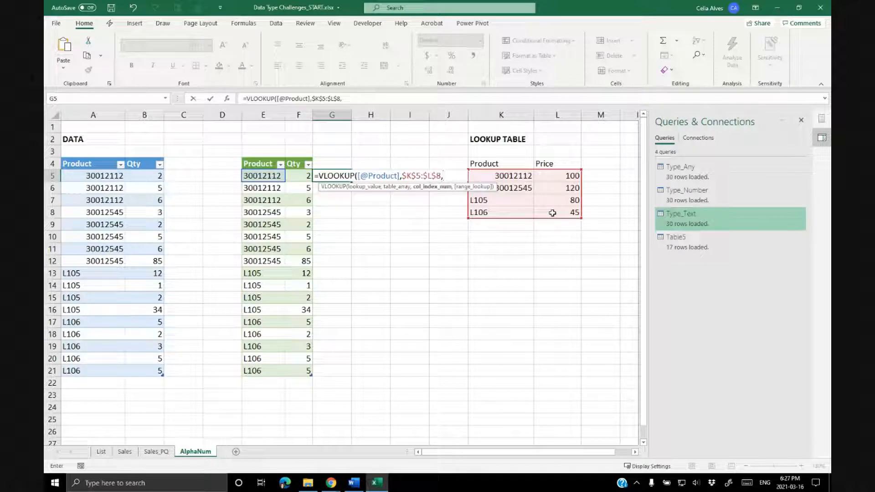
type("2,0")
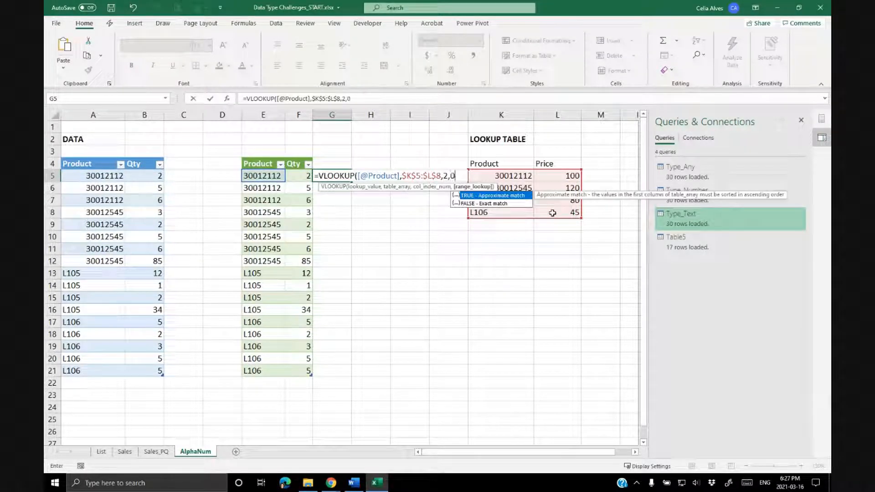
type(")")
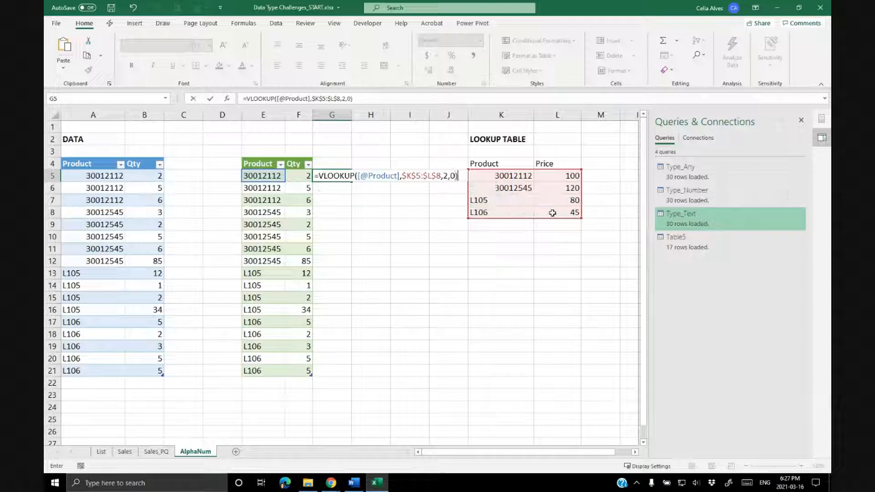
key("ctrl+Return")
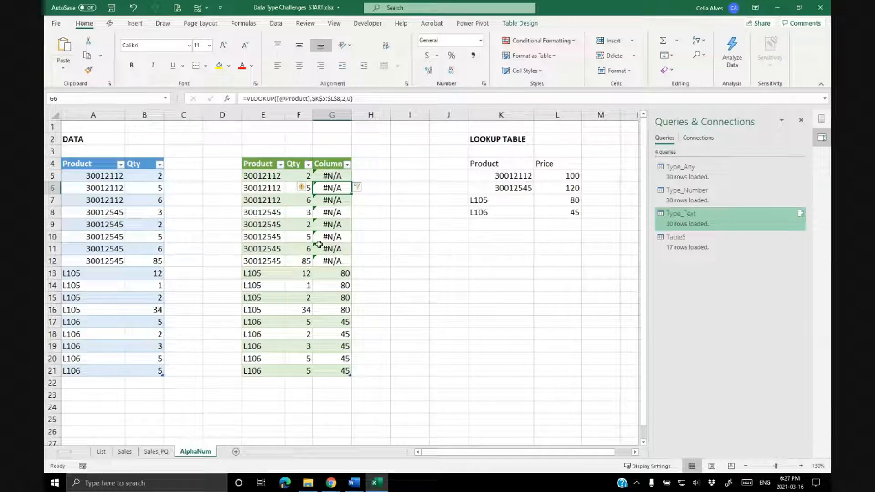
Compare the numeric product codes in the loaded table with those in the lookup table.
left_click_drag(273, 175, 274, 249)
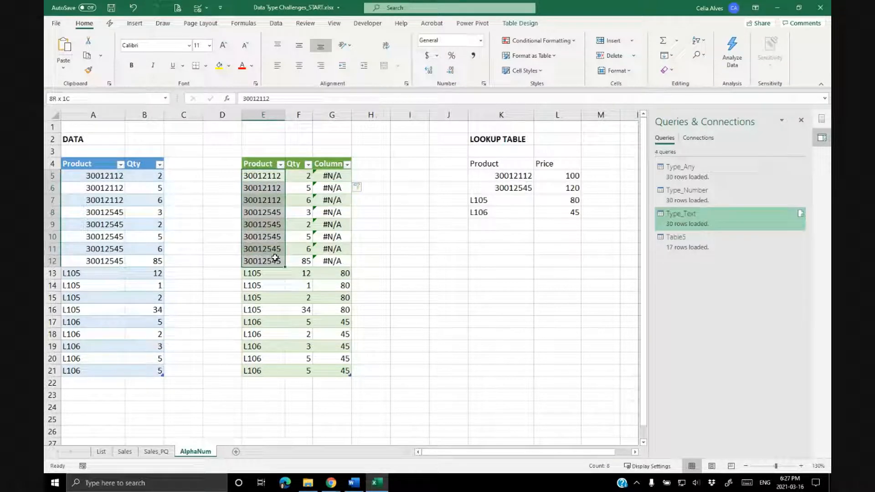
left_click_drag(515, 177, 513, 187)
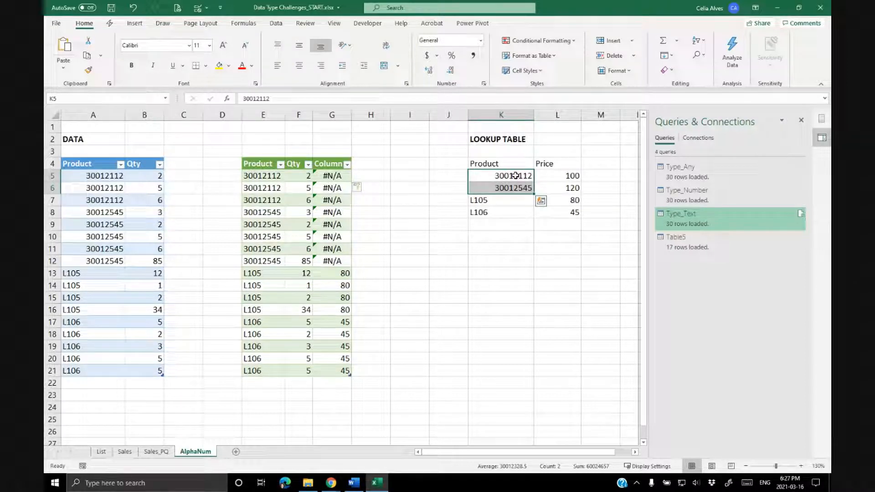
left_click(272, 175)
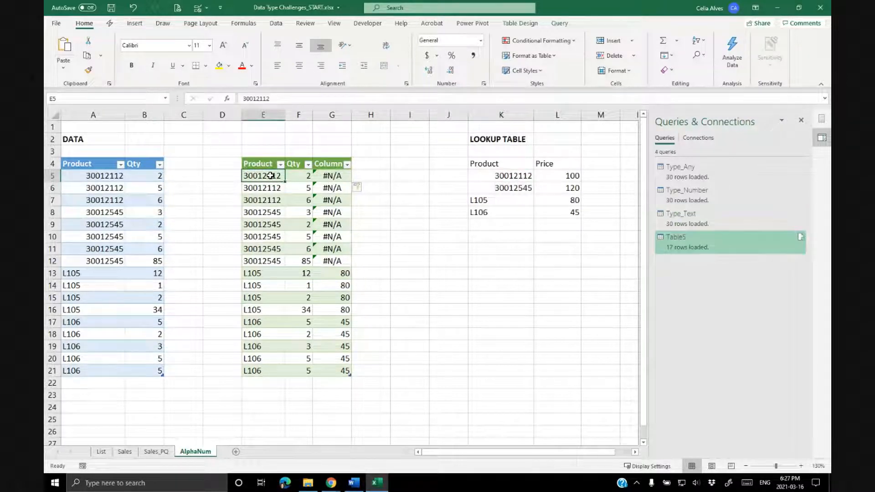
Open the Table5 query in the Power Query Editor.
double_click(696, 238)
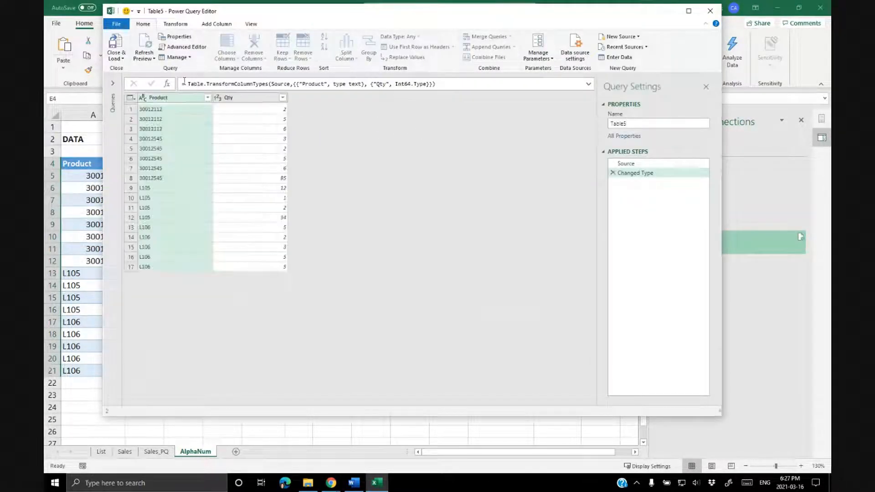
left_click(143, 100)
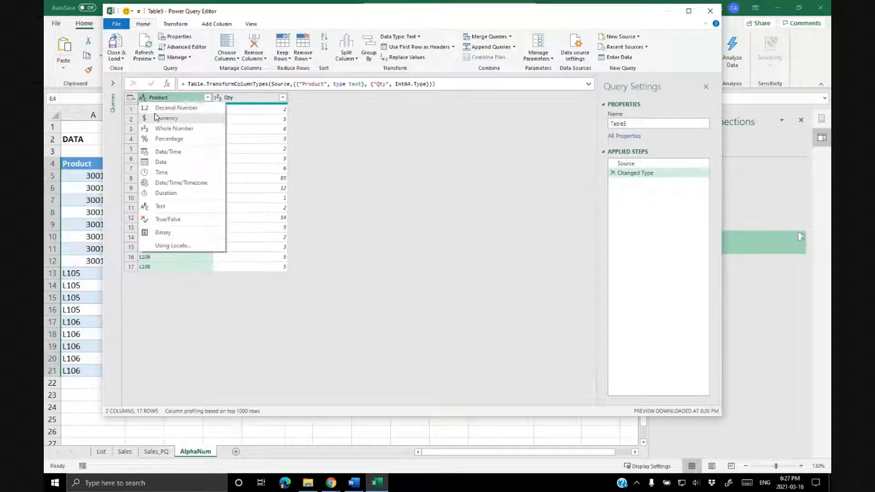
left_click(155, 115)
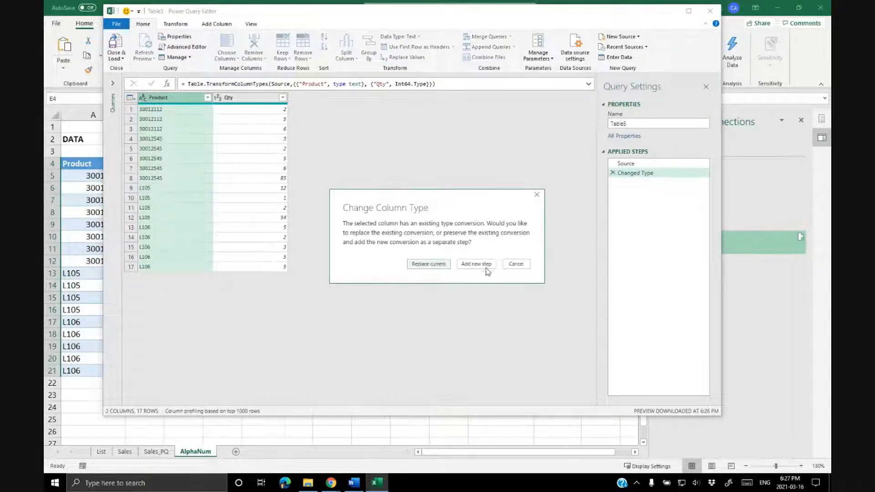
left_click(515, 264)
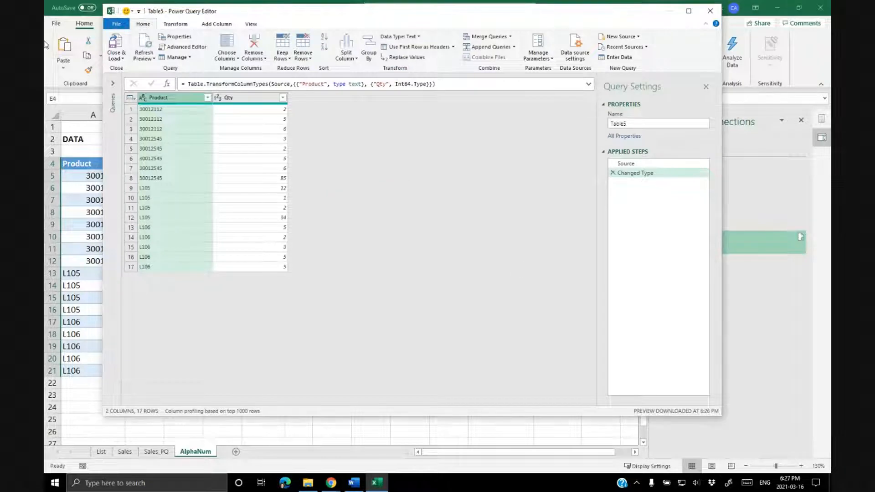
Change the Product column type to Whole Number, replacing the current conversion, then close and load the query.
left_click(143, 98)
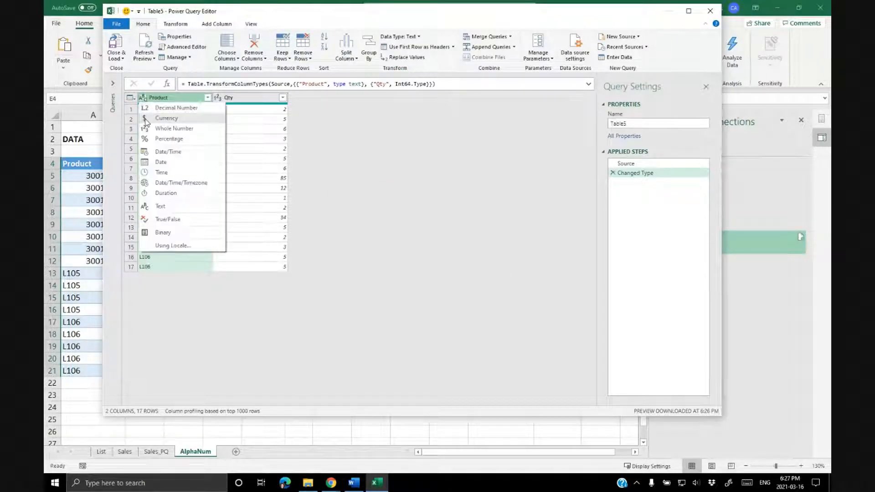
left_click(160, 130)
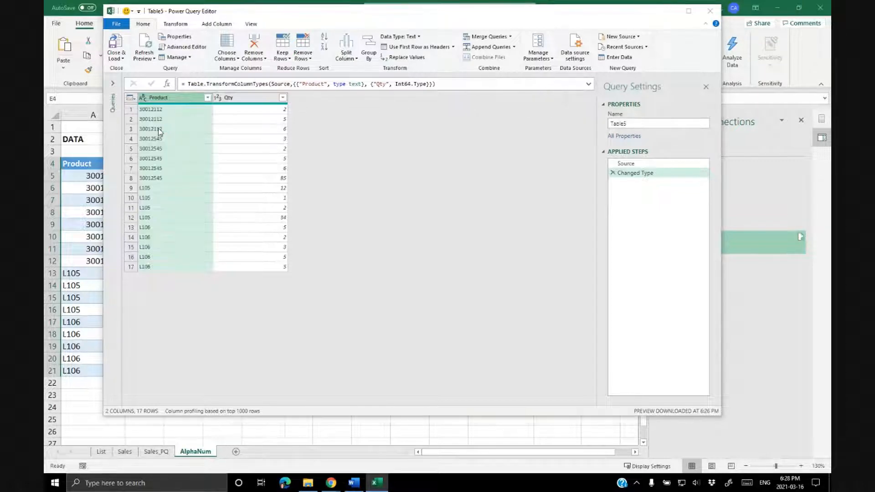
left_click(444, 268)
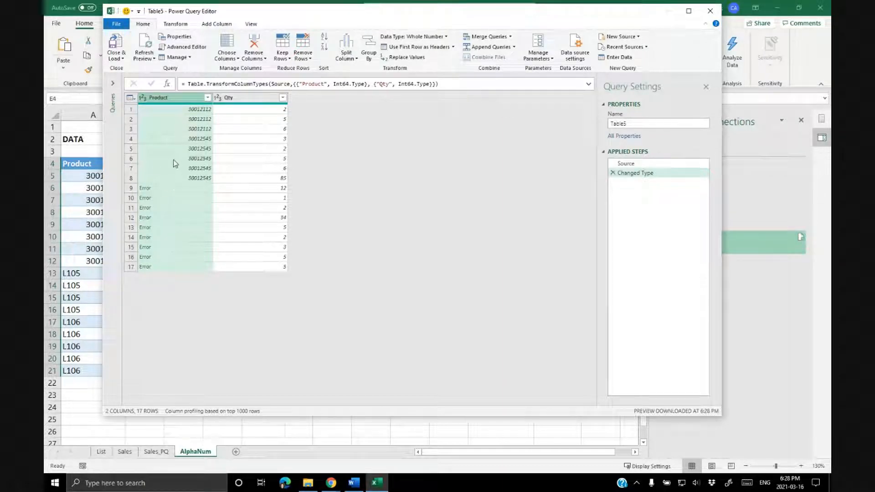
left_click(114, 44)
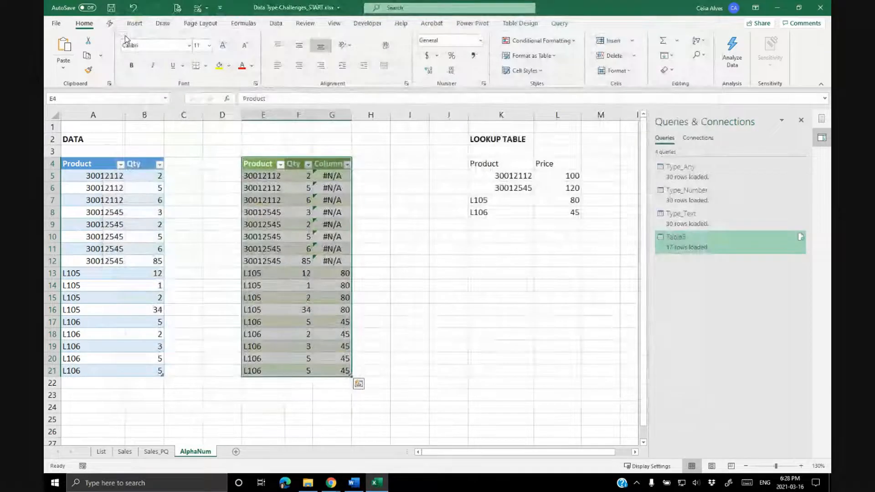
left_click_drag(271, 273, 273, 366)
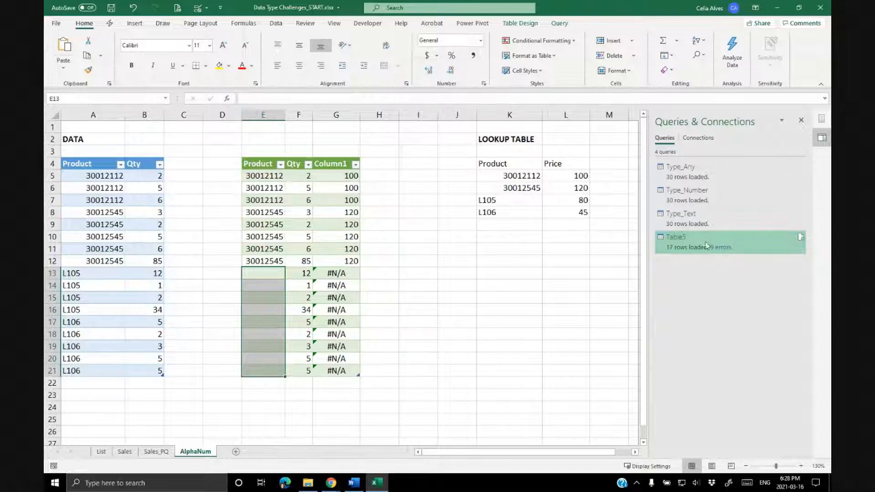
Examine the loaded table's product codes and the #N/A results of the price lookup for the alphanumeric products.
mouse_move(709, 244)
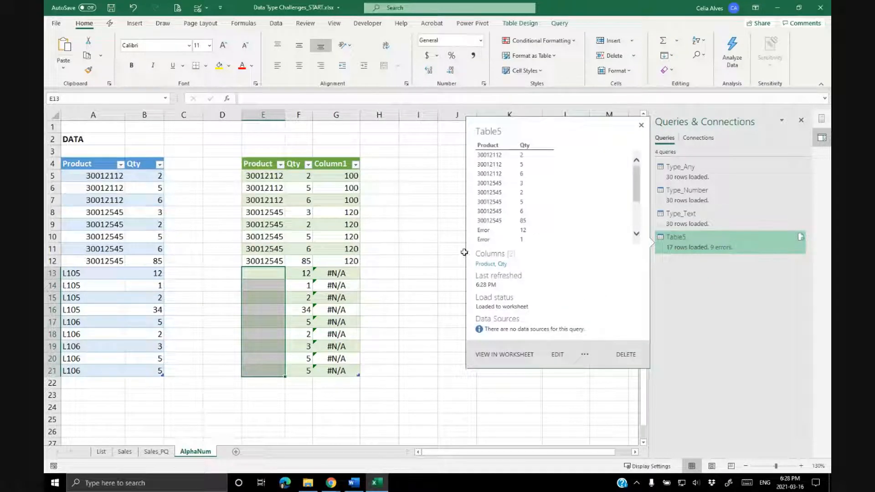
left_click_drag(273, 176, 272, 261)
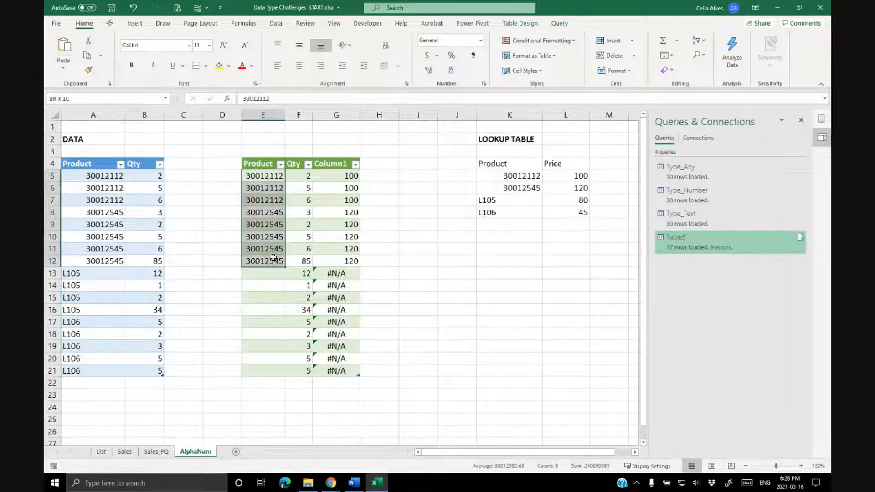
left_click(339, 273)
key("ctrl+shift+Down")
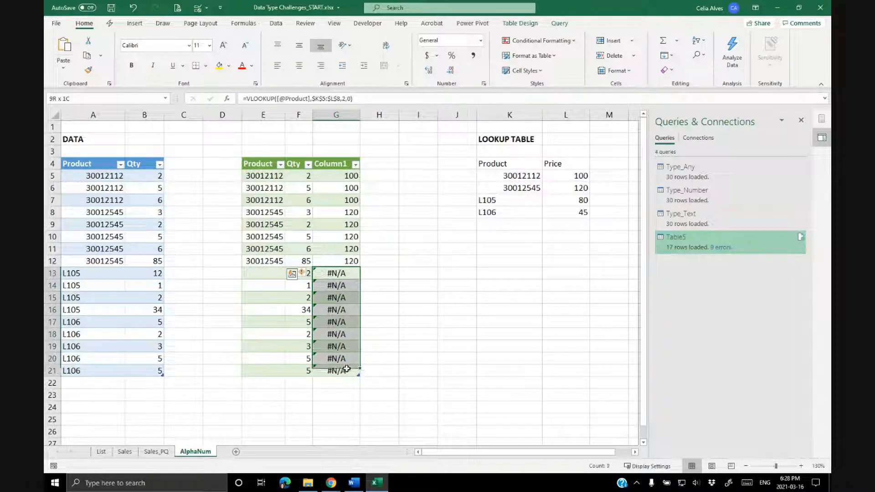
left_click(281, 224)
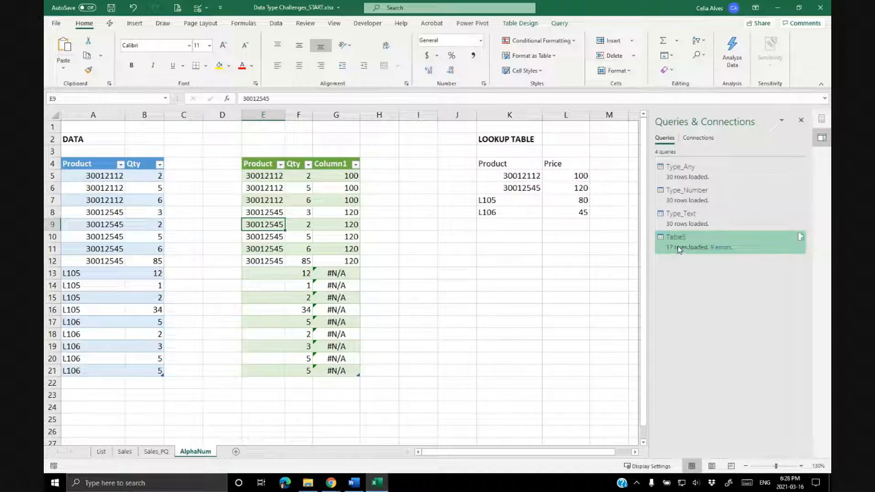
Remove the Changed Type step from the Table5 query in Power Query, then close and load it.
mouse_move(679, 249)
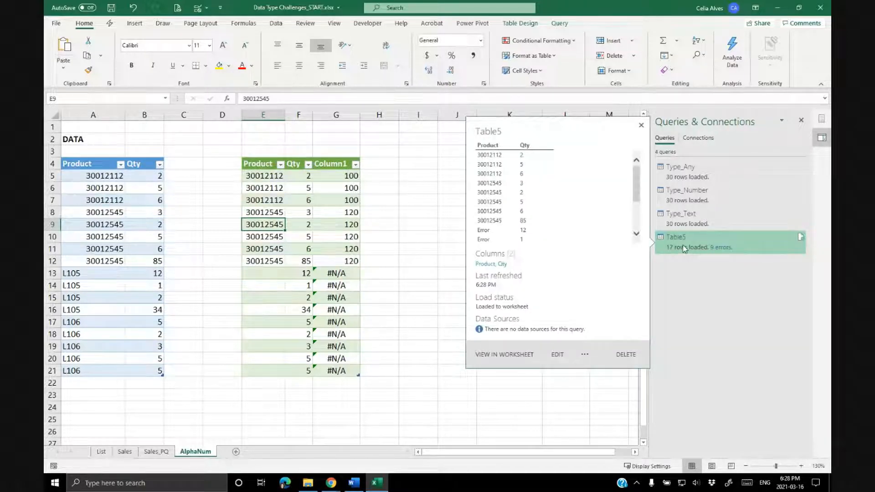
double_click(683, 249)
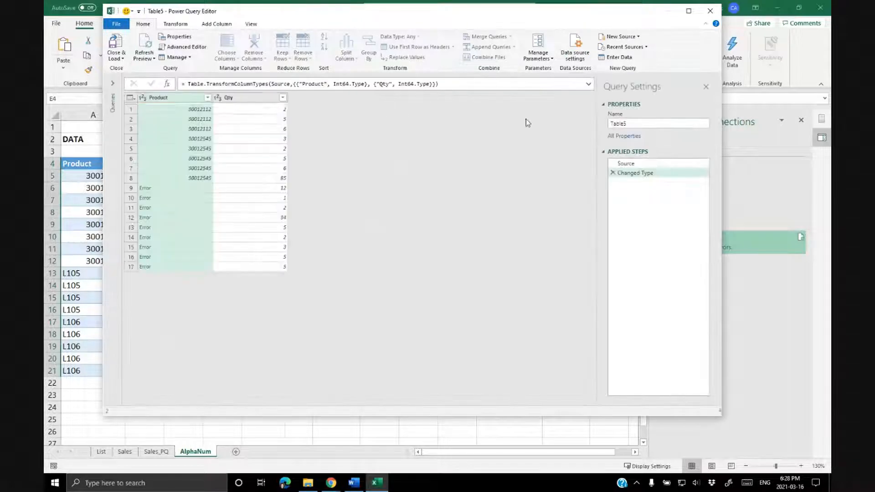
left_click(613, 173)
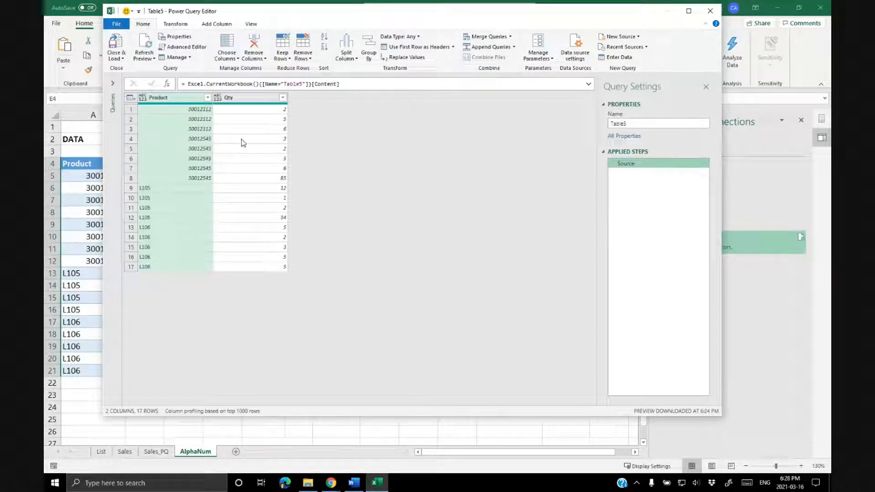
left_click(121, 59)
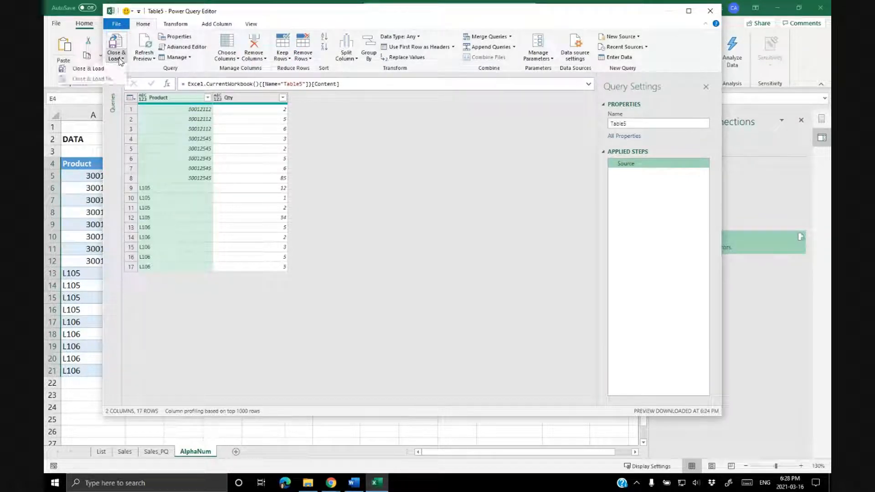
left_click(91, 69)
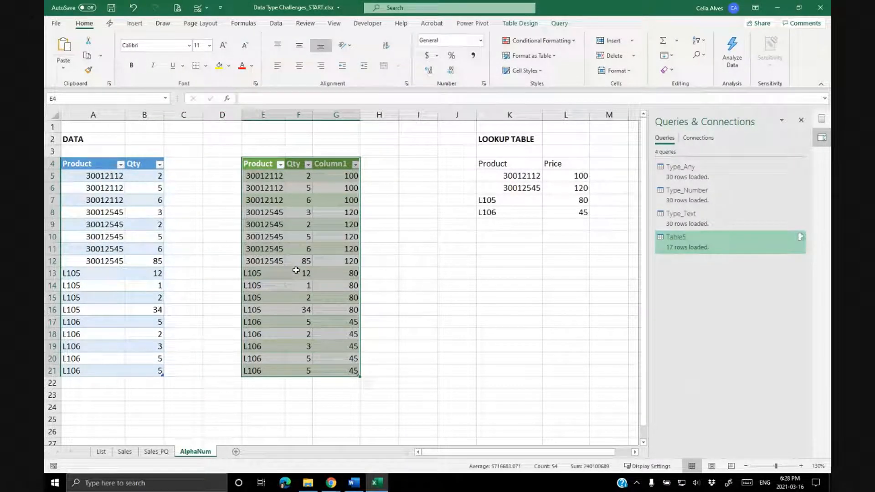
Compare the loaded table's product values with the product codes in the lookup table.
left_click_drag(284, 116, 304, 116)
left_click_drag(265, 176, 266, 371)
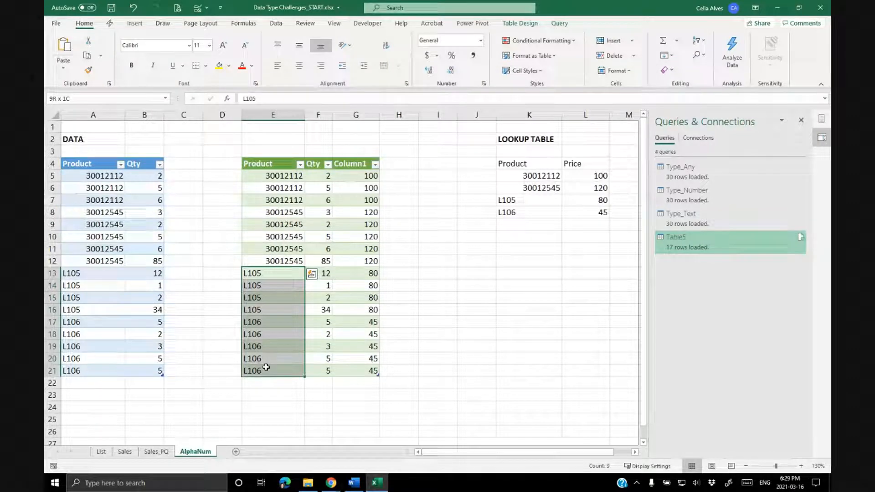
left_click(272, 238)
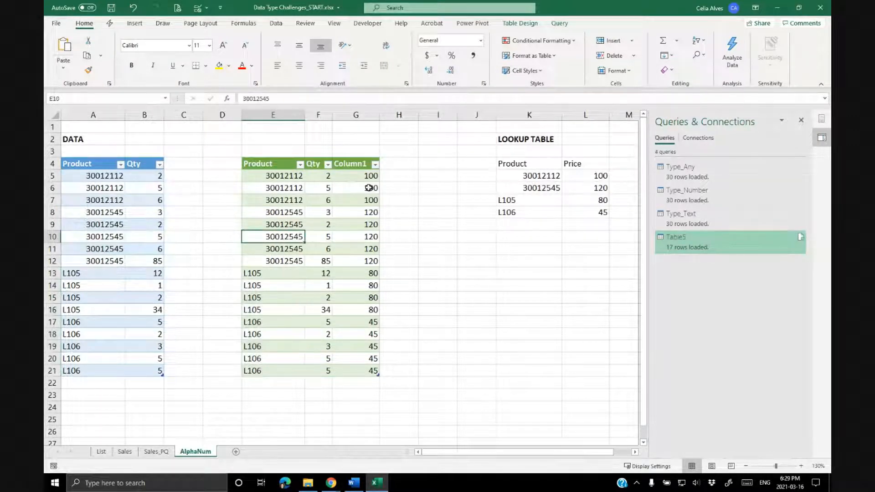
left_click_drag(515, 176, 605, 212)
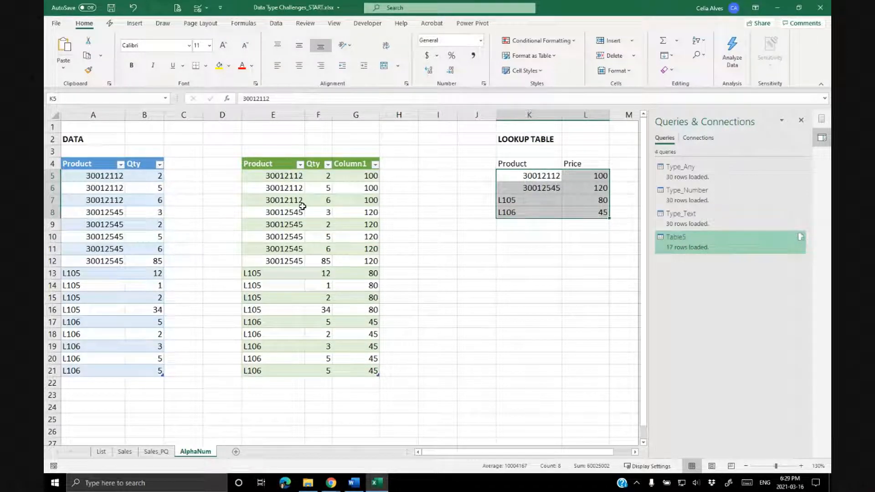
left_click(293, 178)
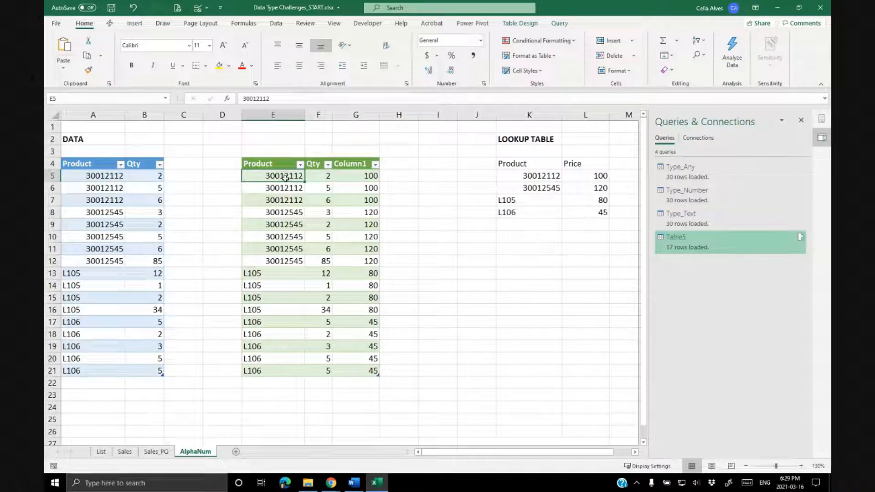
left_click(515, 177)
left_click_drag(515, 176, 579, 213)
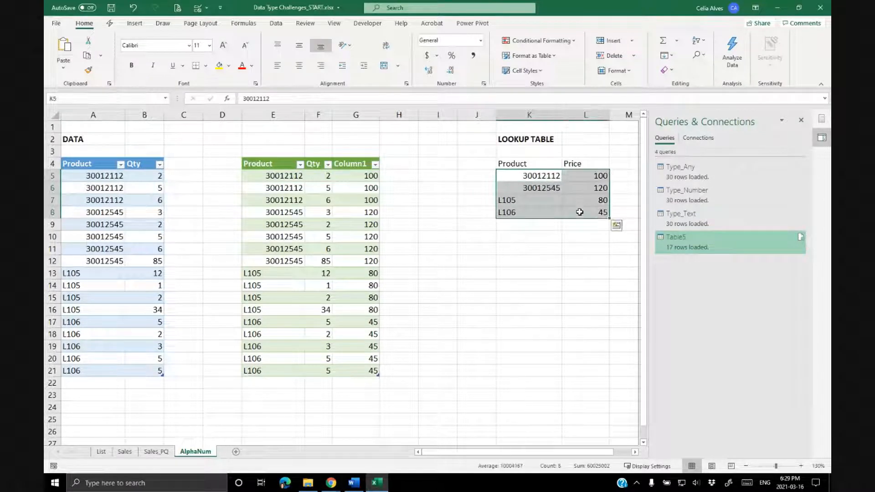
left_click(285, 177)
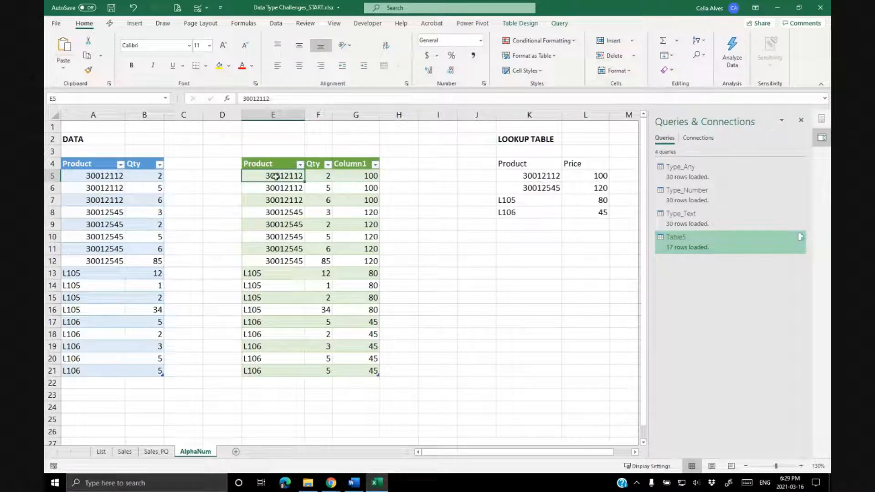
Set the Product column type to Text in the Table5 query, then close and load it.
double_click(713, 247)
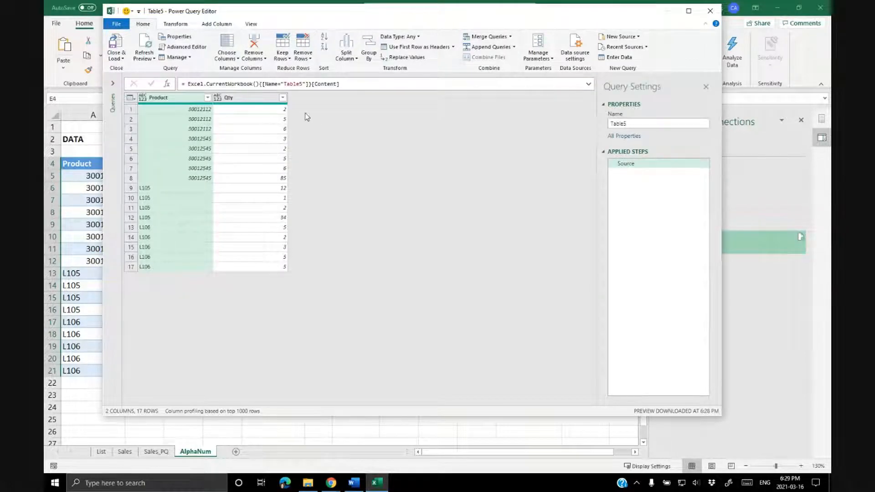
left_click(144, 98)
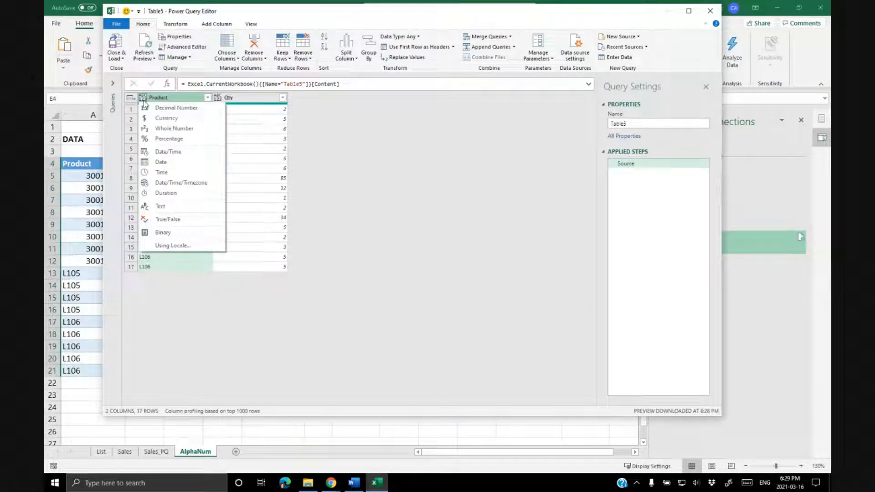
left_click(174, 206)
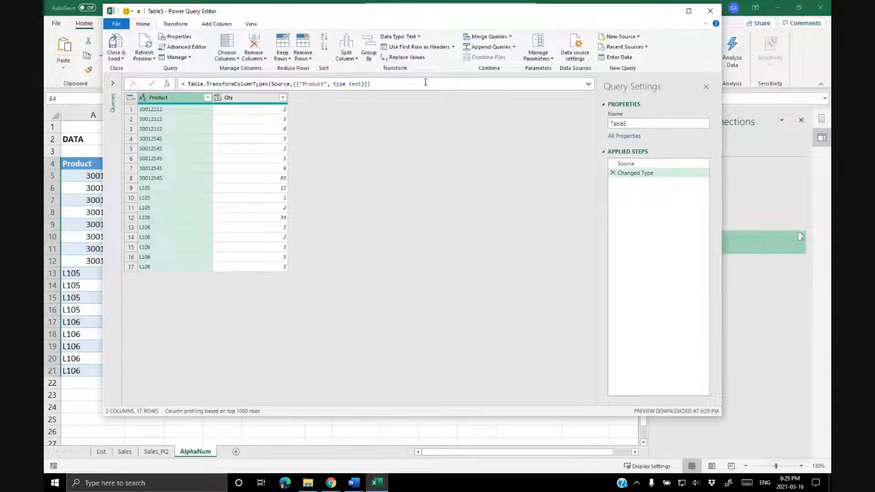
left_click(117, 43)
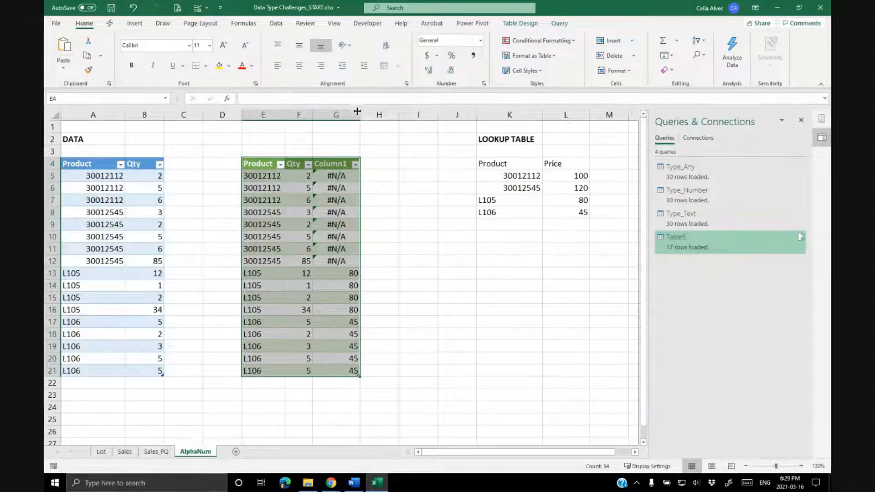
Convert the lookup table's product codes to Text with Text to Columns, then undo the conversion.
left_click_drag(359, 115, 374, 115)
left_click_drag(524, 176, 528, 212)
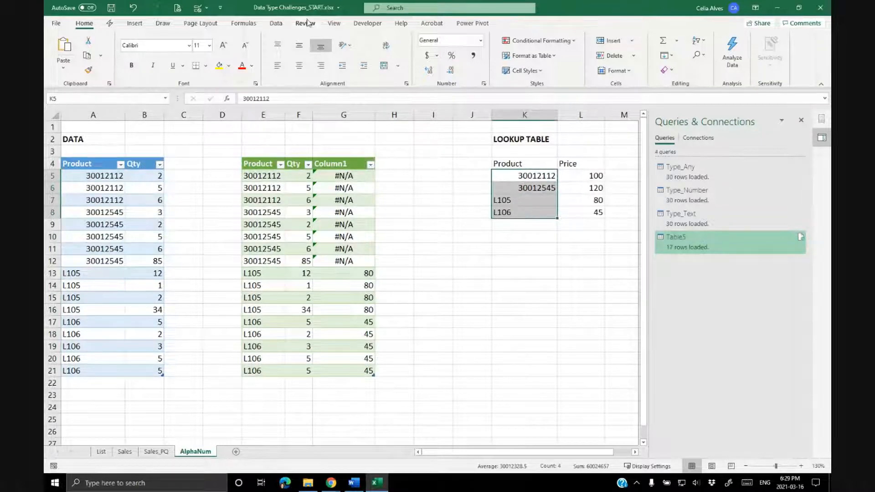
left_click(275, 23)
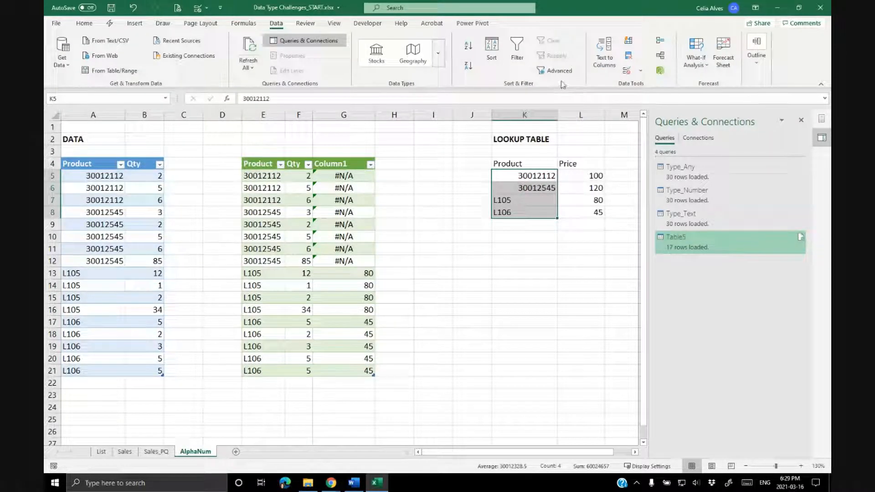
left_click(258, 55)
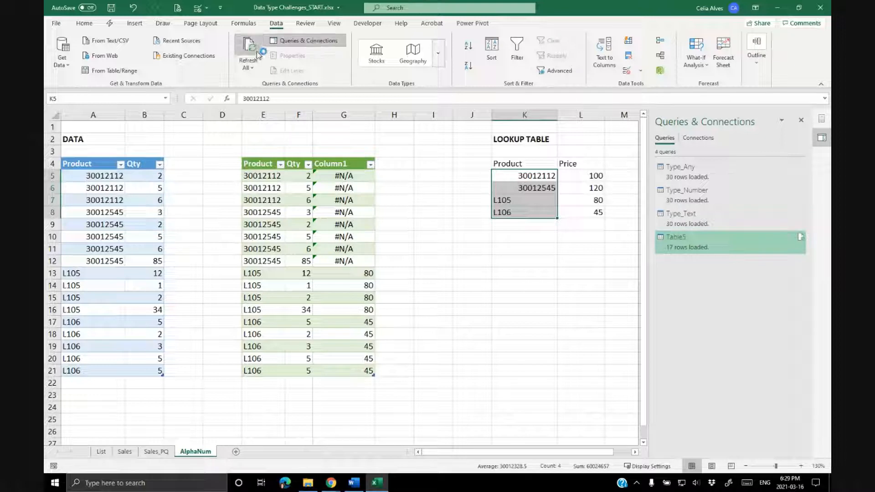
left_click(641, 71)
left_click(605, 54)
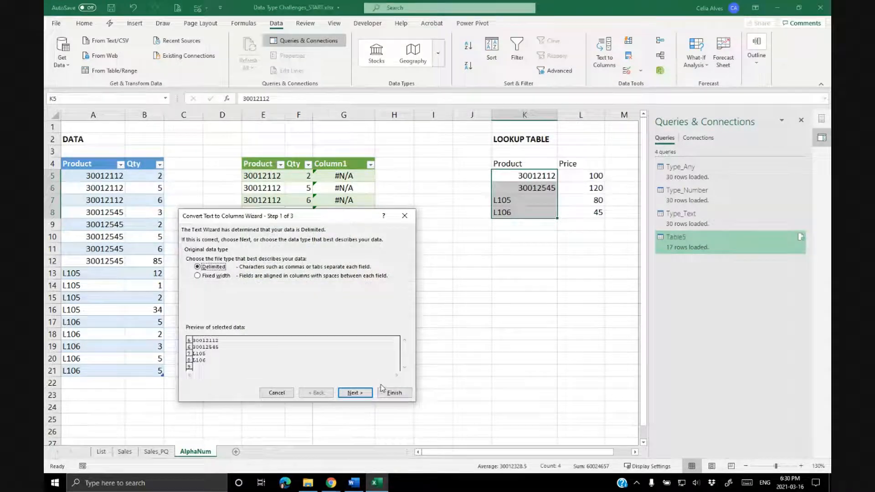
left_click(355, 393)
left_click(355, 393)
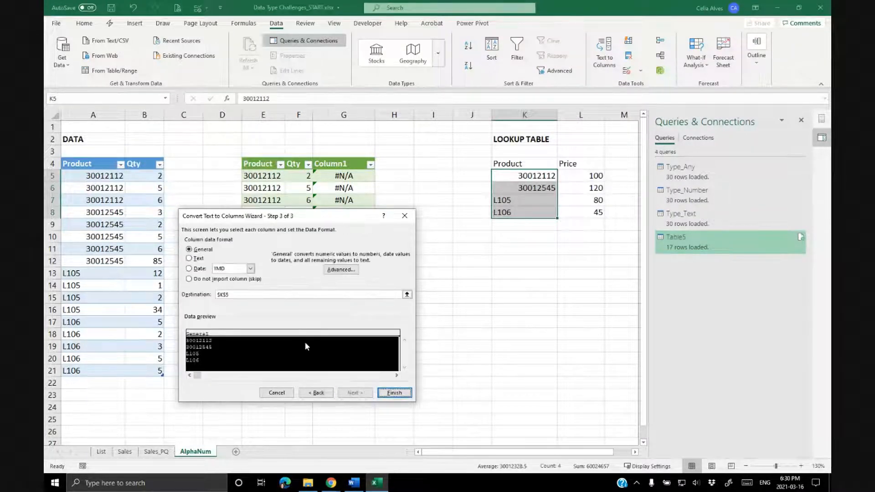
left_click(189, 259)
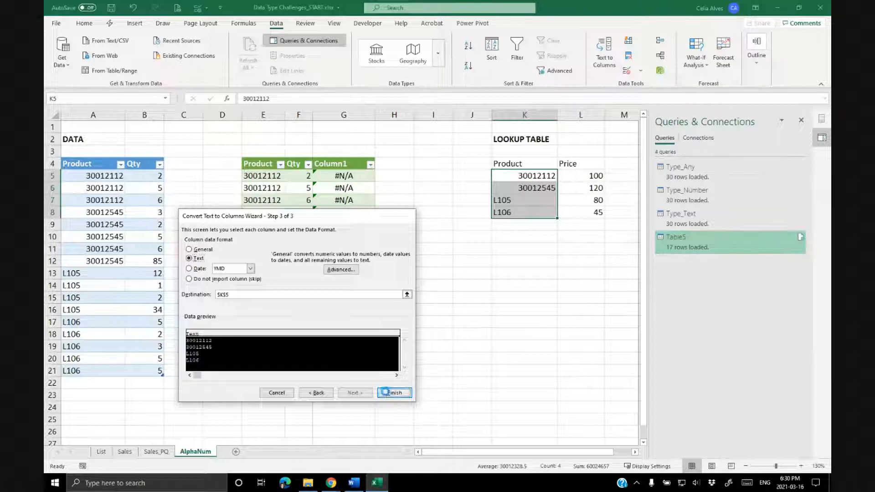
left_click(393, 393)
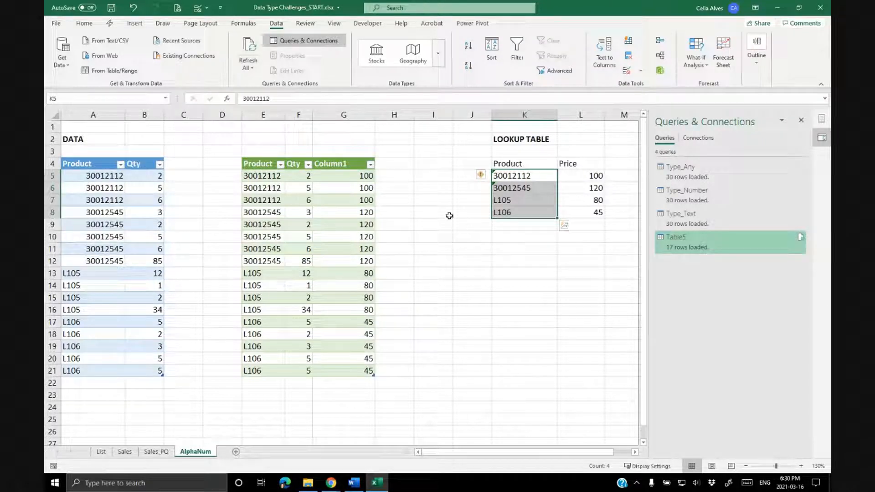
key("ctrl+z")
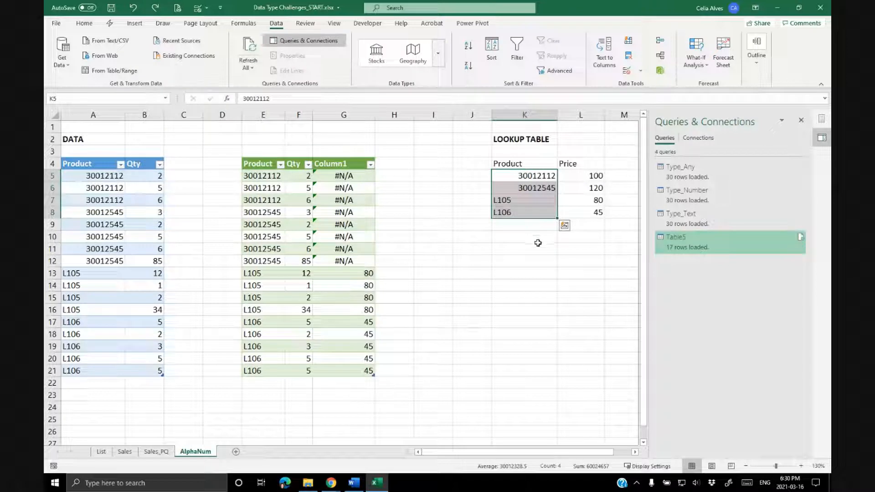
Delete the Column1 price lookup column beside the loaded table and widen the Product column.
left_click(506, 245)
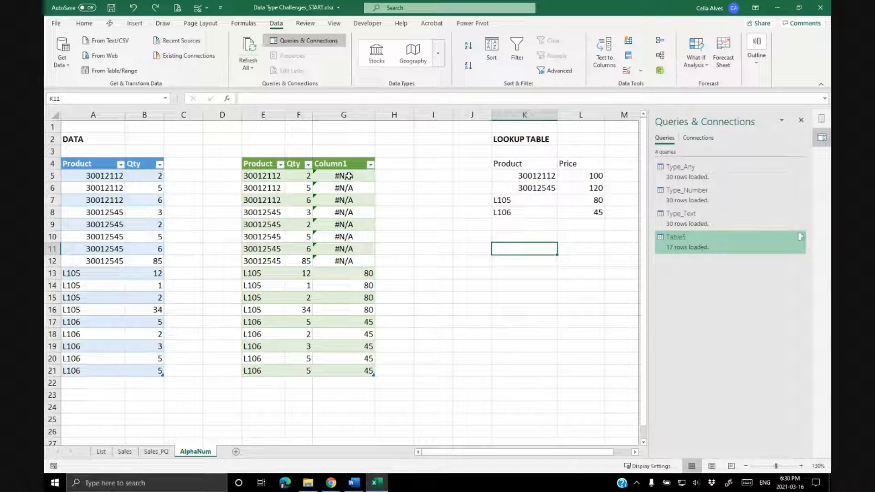
left_click(346, 109)
key("ctrl+minus")
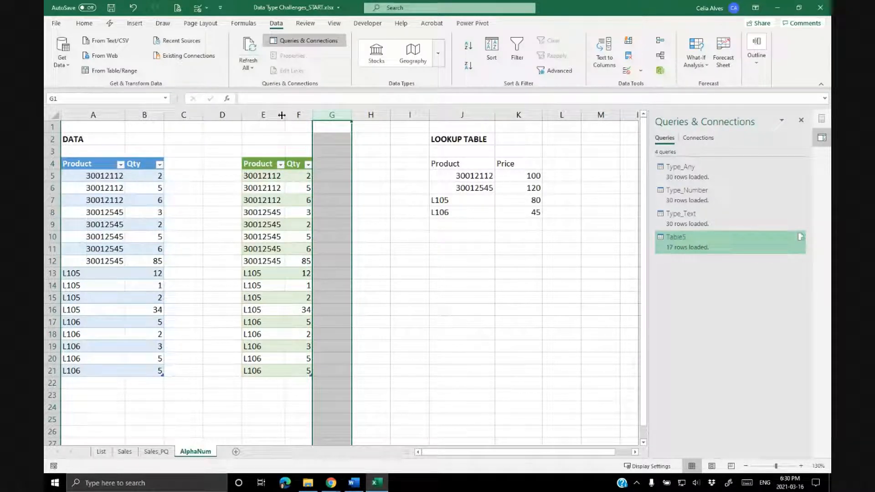
left_click_drag(286, 116, 302, 117)
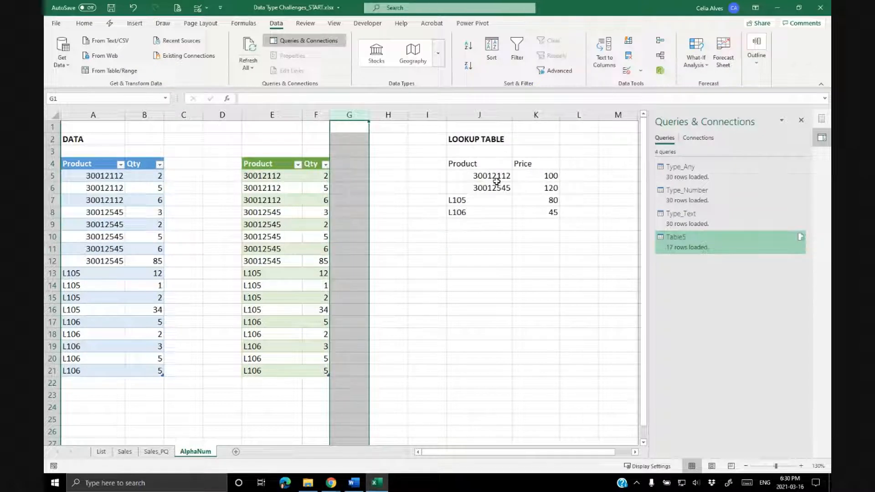
Rename the Table5 query to AlphaNumeric.
left_click(479, 186)
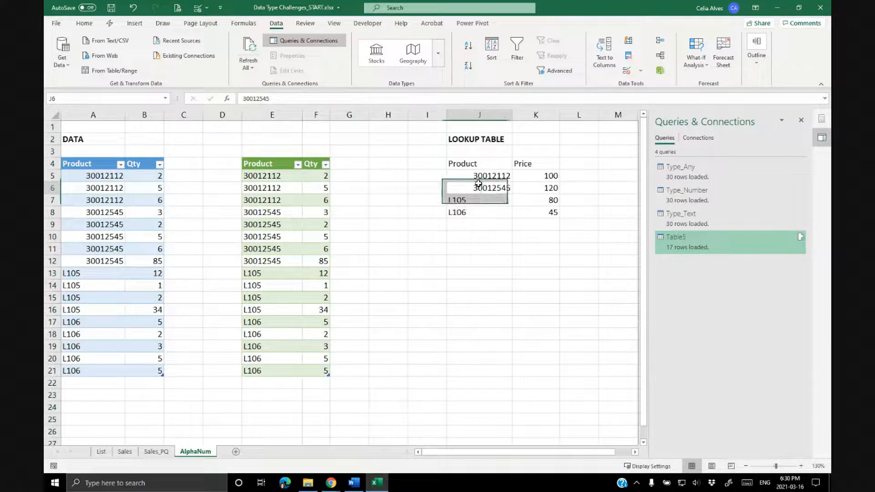
left_click(291, 199)
left_click(699, 243)
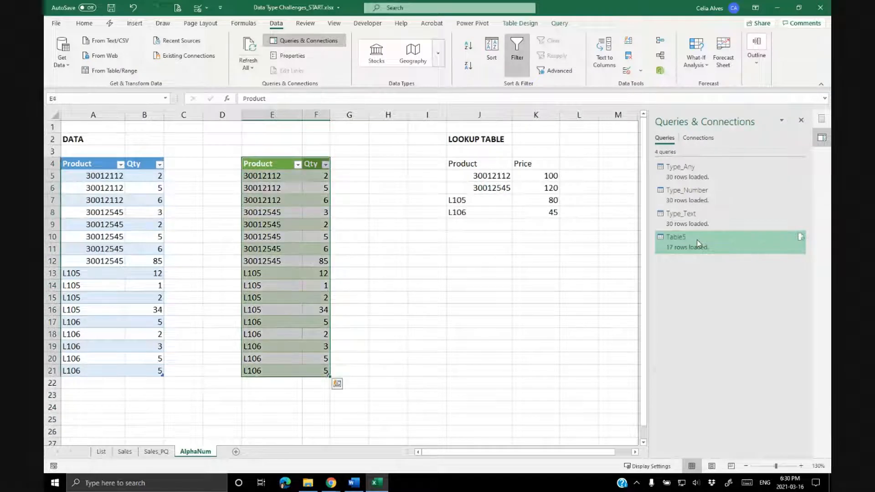
right_click(698, 243)
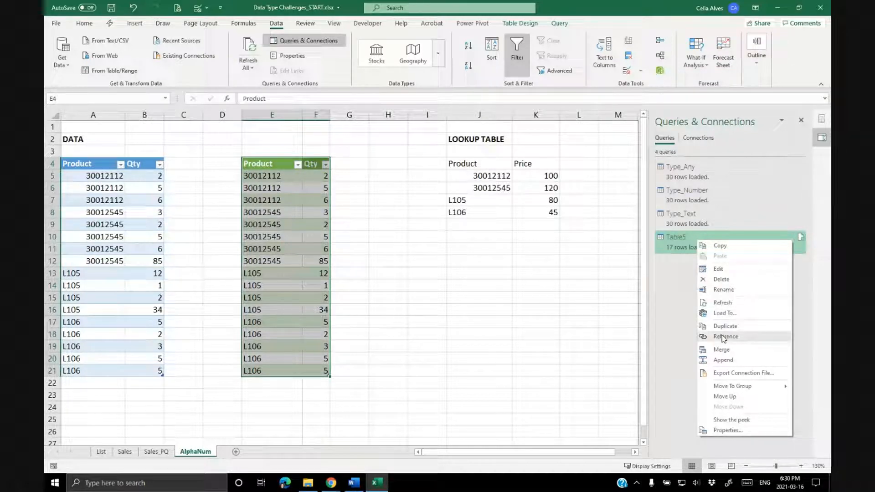
left_click(723, 290)
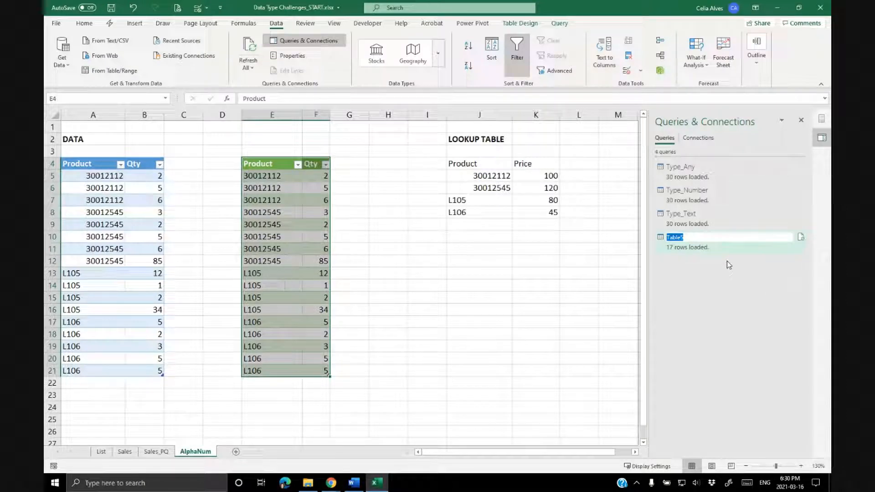
type("AlphaNumeric")
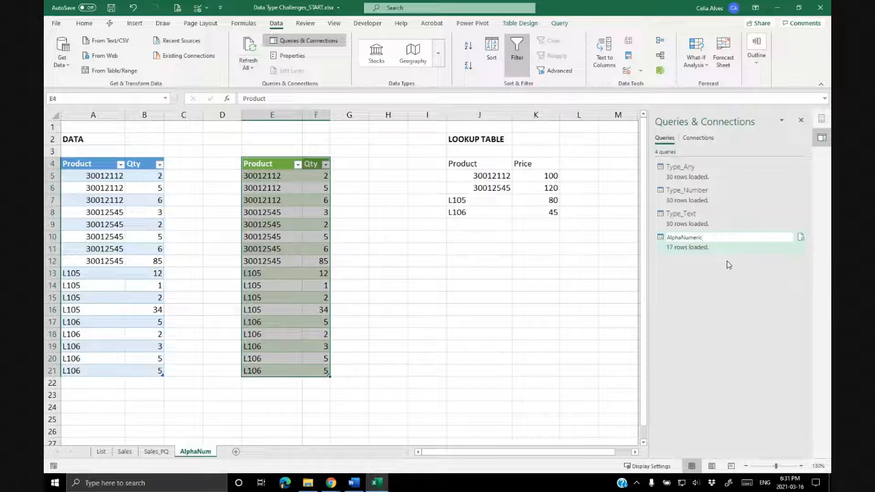
Create a Power Query query from the lookup table and set its Product column type to Text.
key("Return")
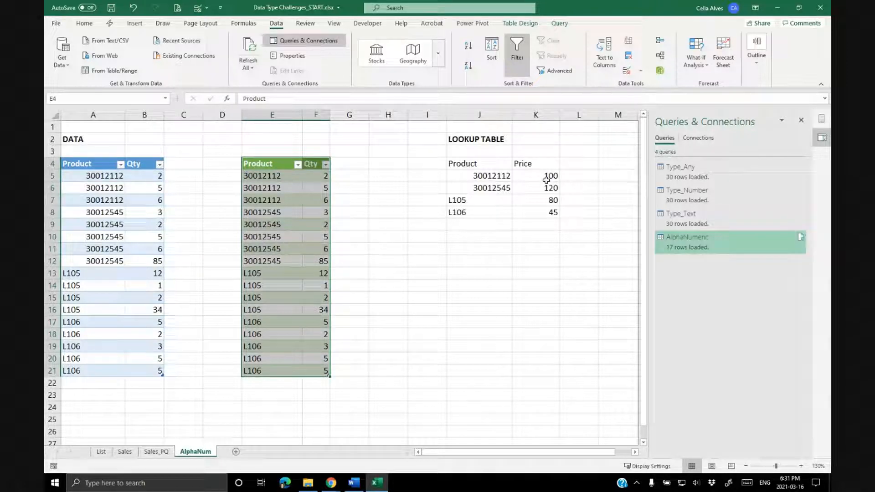
left_click(498, 179)
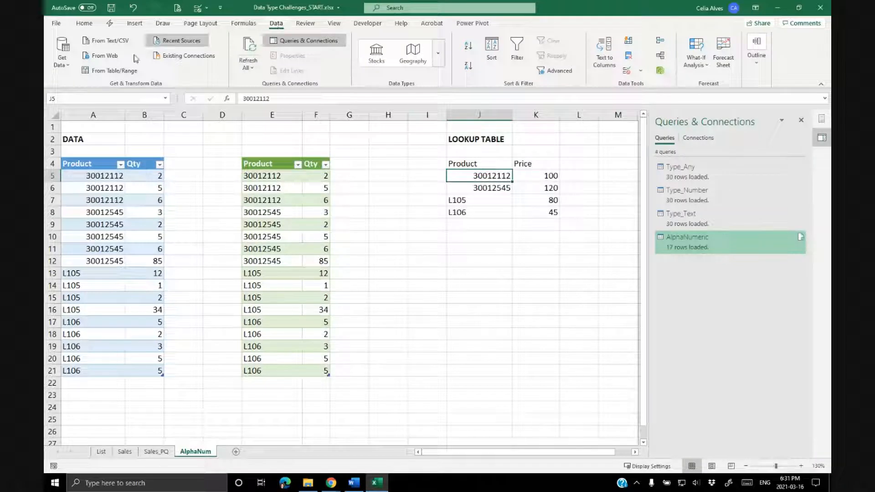
left_click(110, 70)
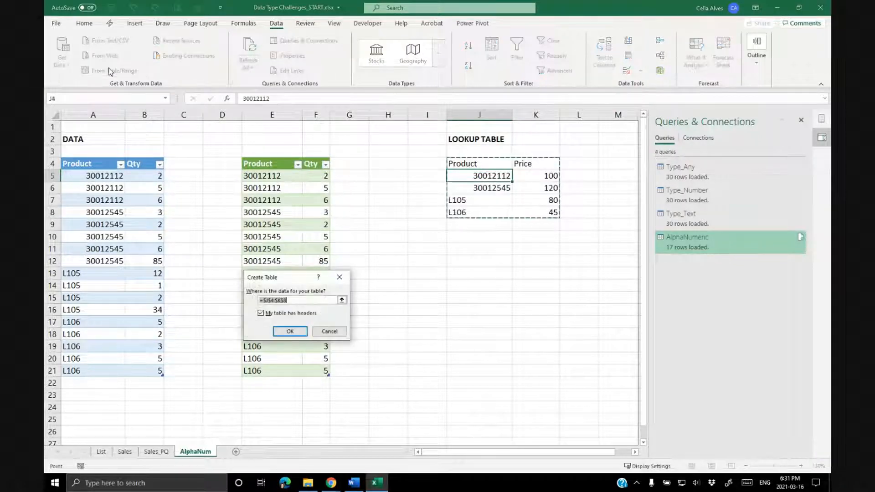
left_click(289, 331)
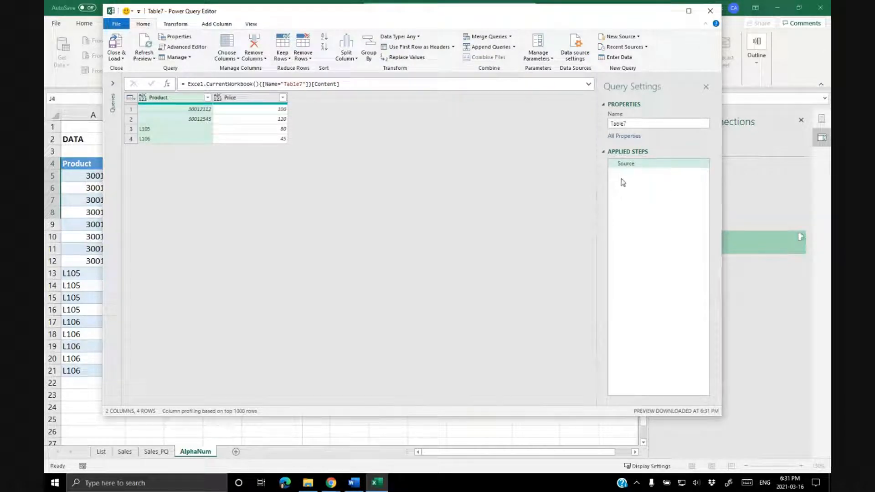
left_click(143, 99)
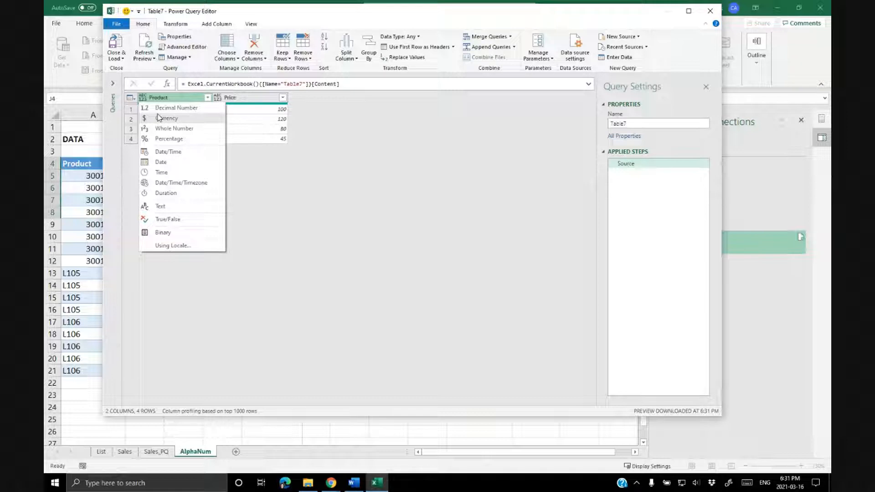
left_click(162, 207)
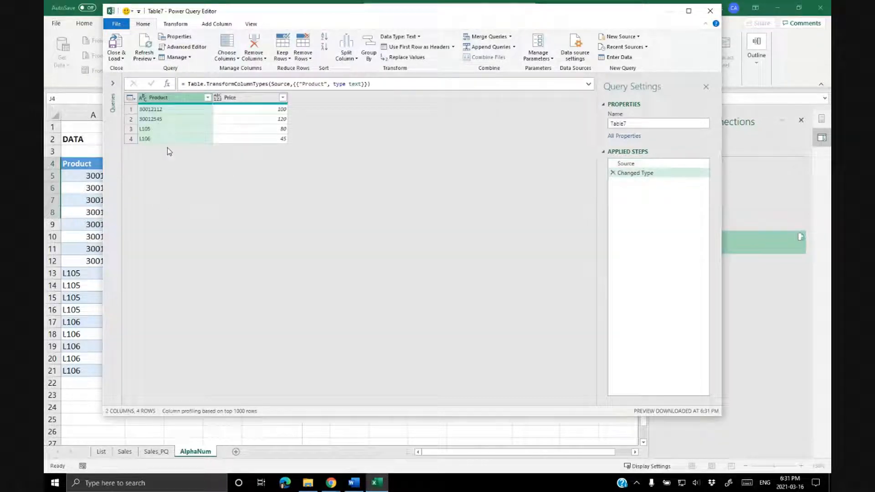
Set the Price column type to Currency and load the query as a connection only.
left_click(218, 98)
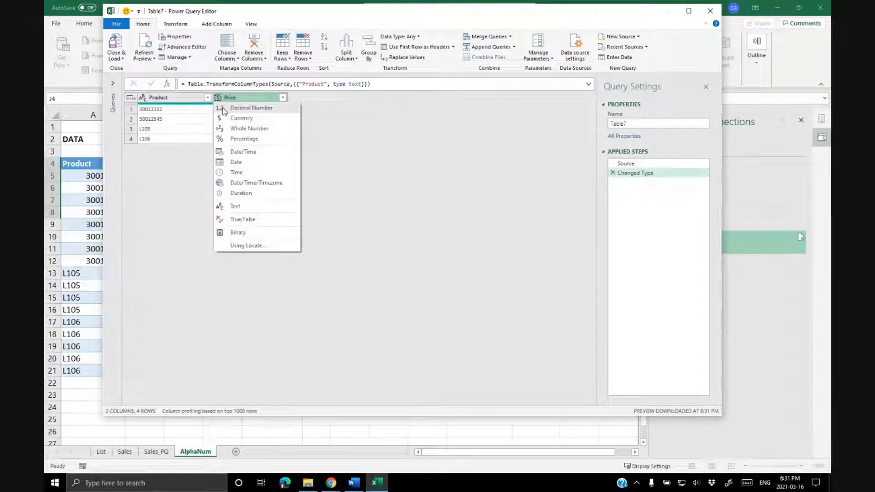
left_click(228, 119)
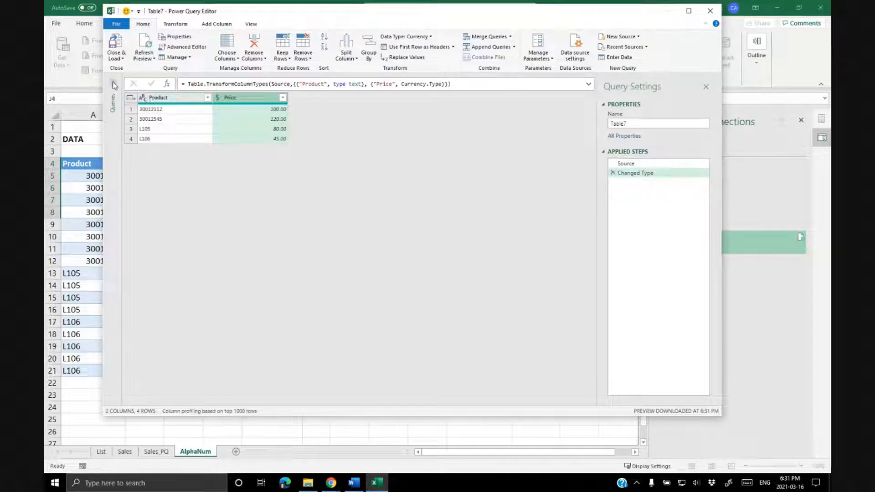
left_click(117, 59)
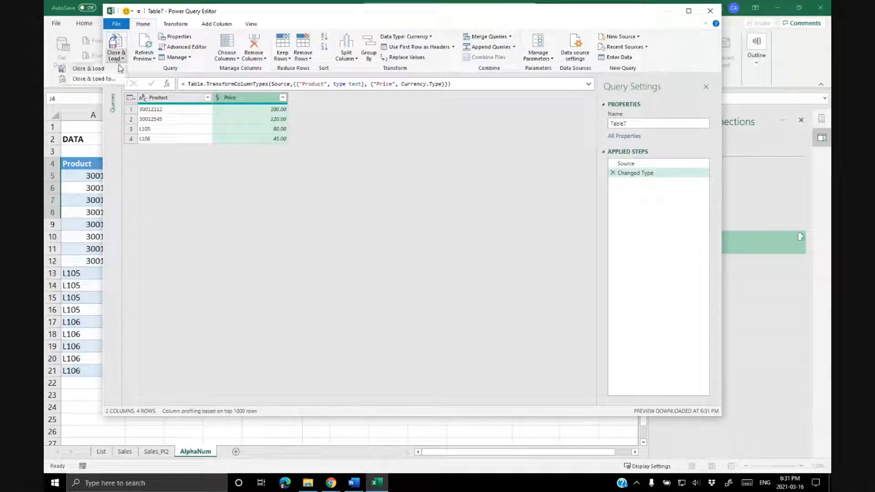
left_click(114, 79)
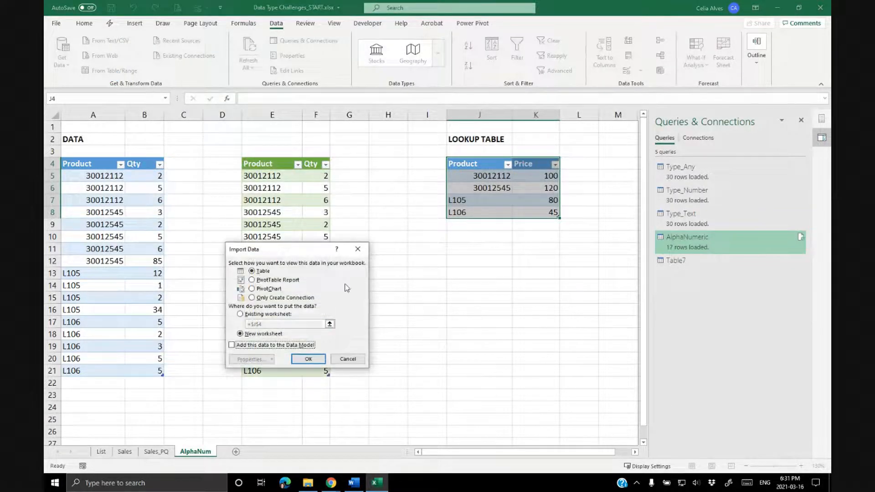
left_click(252, 298)
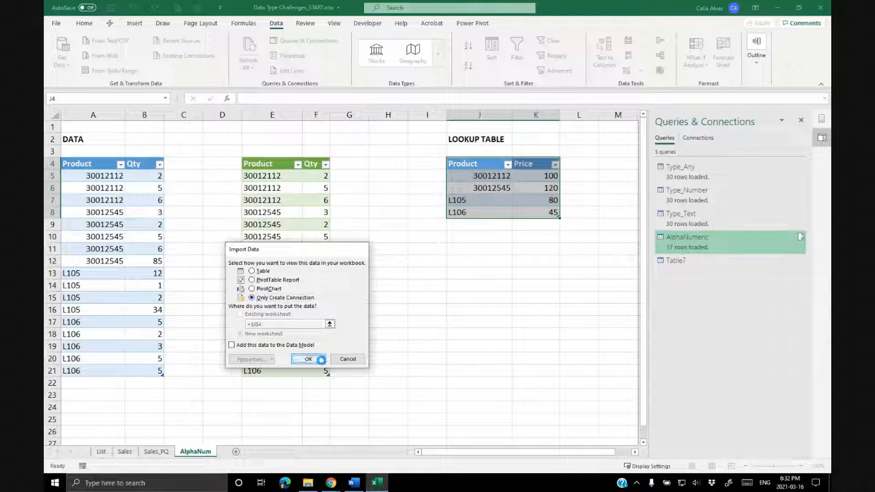
left_click(322, 359)
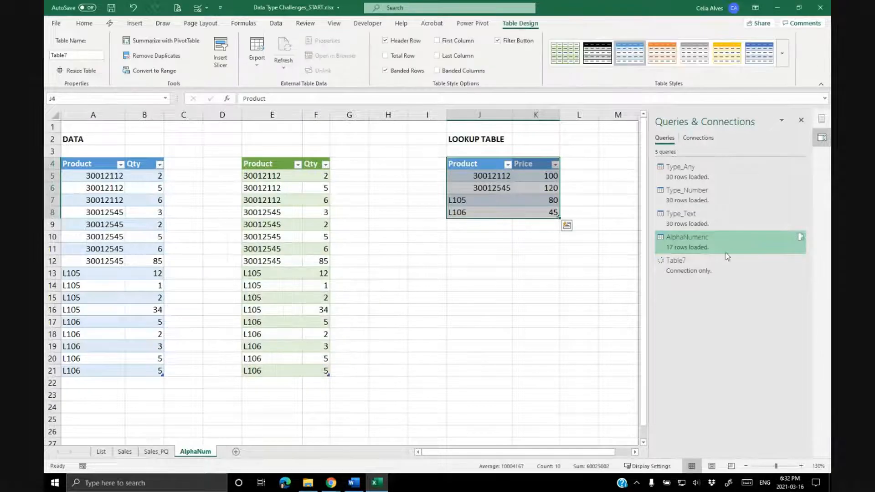
Rename the Table7 query to ProductLookup.
right_click(685, 265)
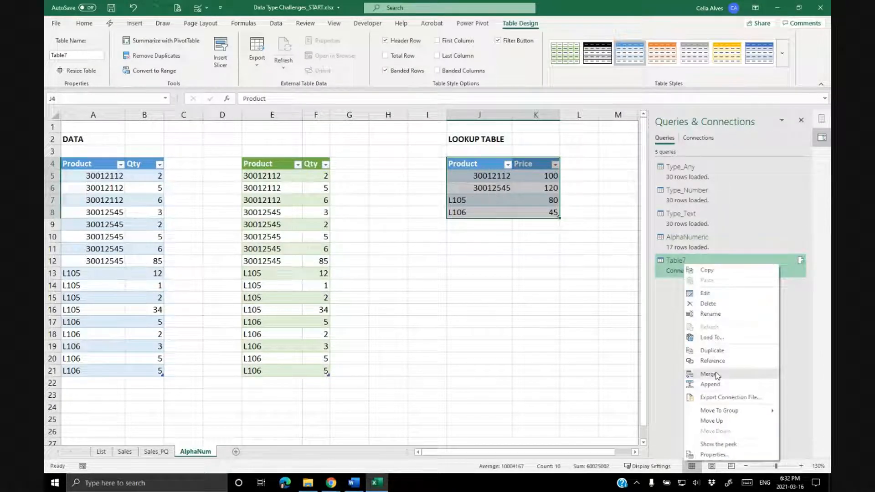
left_click(711, 314)
key("BackSpace")
type("Product")
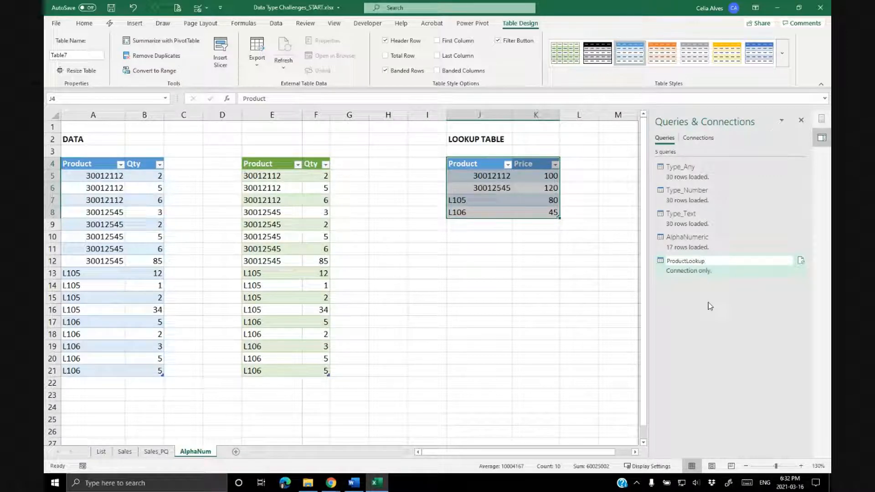
type("Lookup")
key("Return")
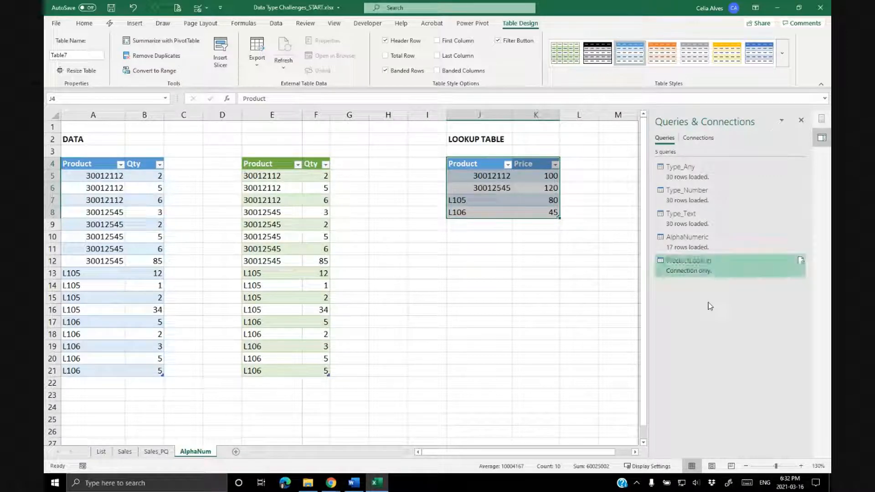
Open the AlphaNumeric query for editing and set its Qty column type to Whole Number.
left_click(695, 237)
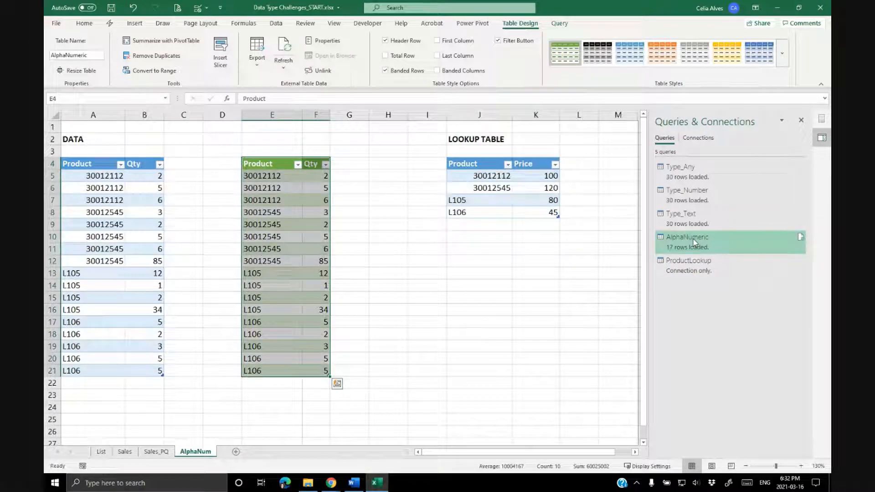
double_click(695, 242)
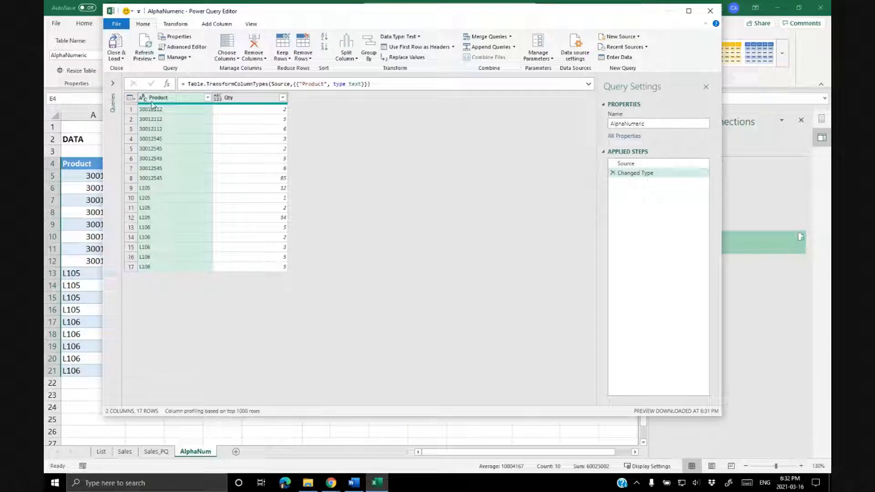
left_click(217, 98)
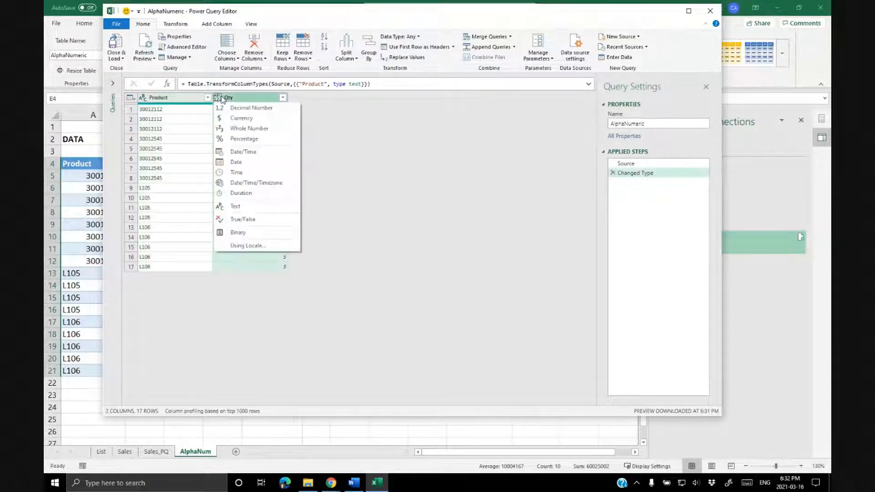
left_click(236, 129)
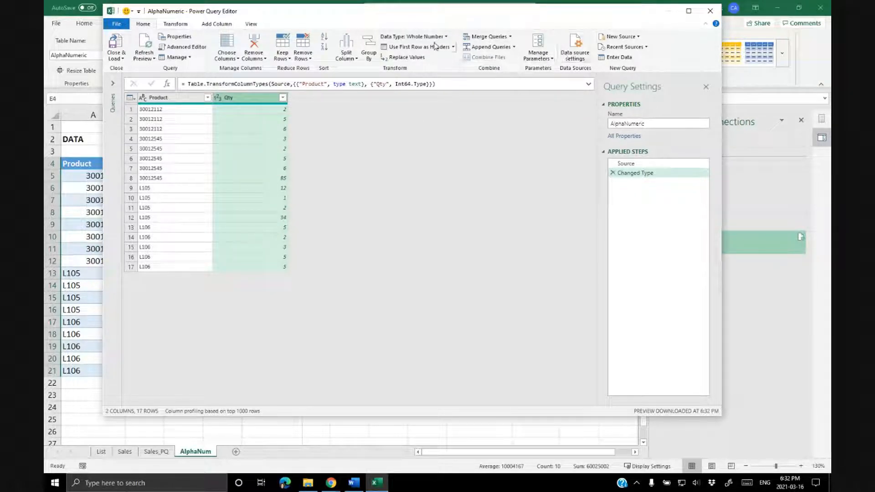
Merge the AlphaNumeric query with ProductLookup, matching the Product columns with a Left Outer join.
left_click(175, 24)
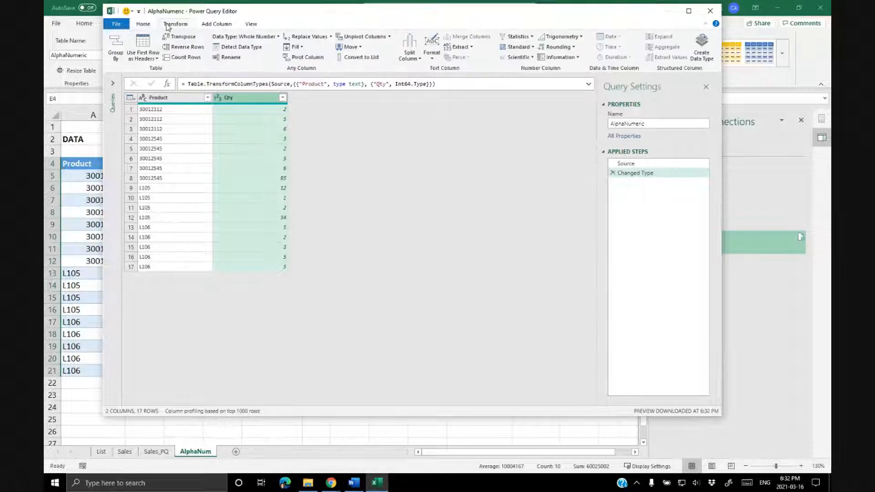
left_click(142, 25)
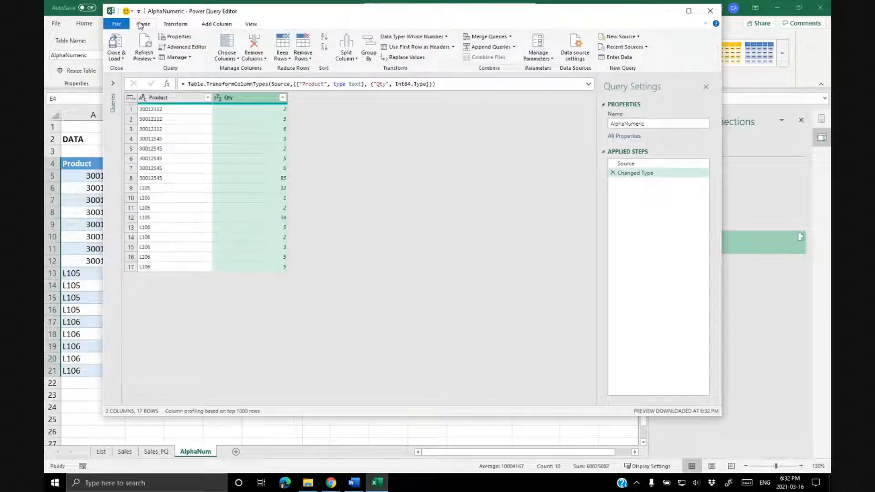
left_click(493, 37)
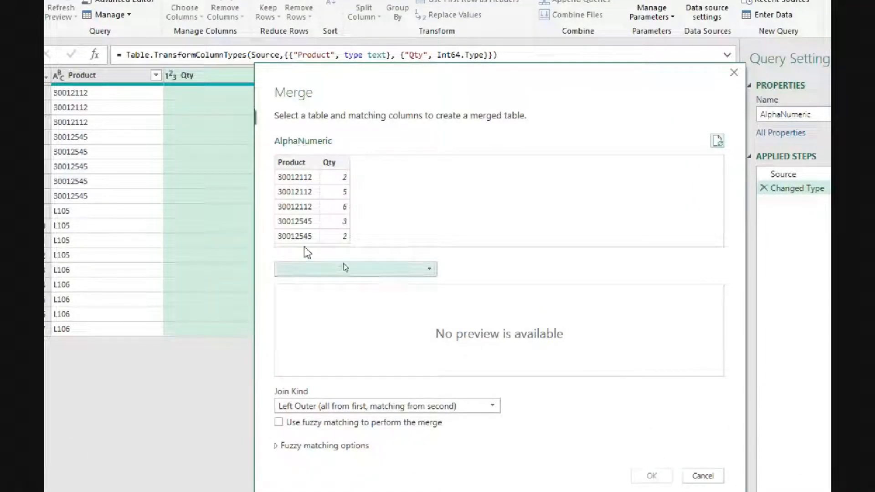
left_click(371, 270)
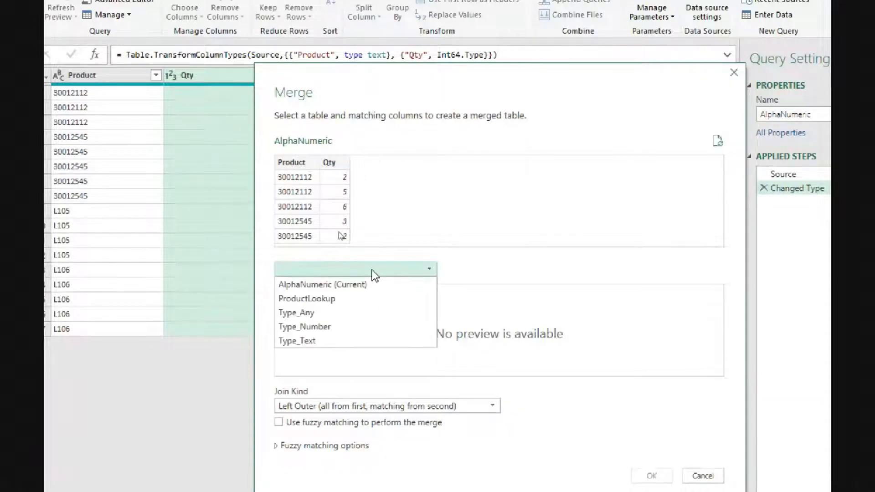
left_click(321, 298)
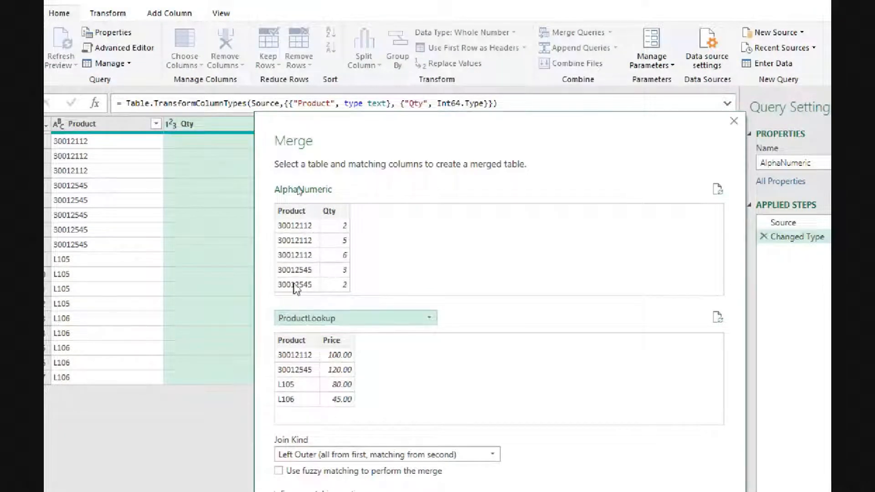
left_click(288, 223)
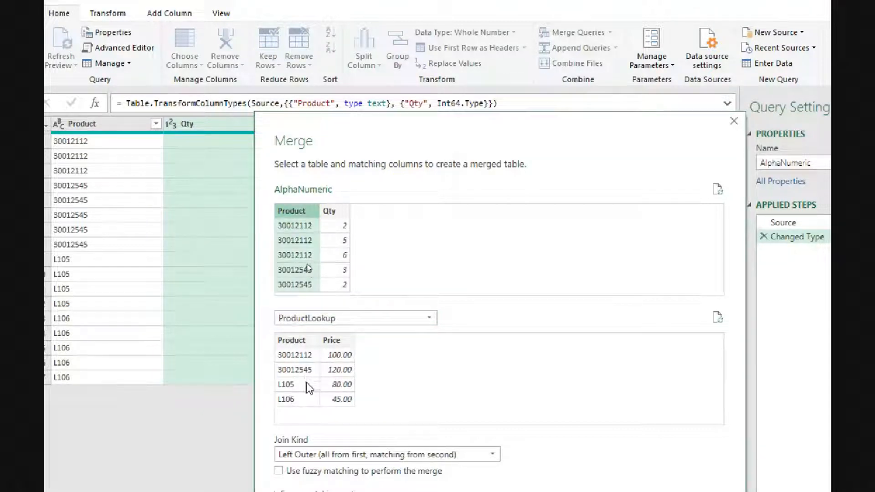
left_click(302, 342)
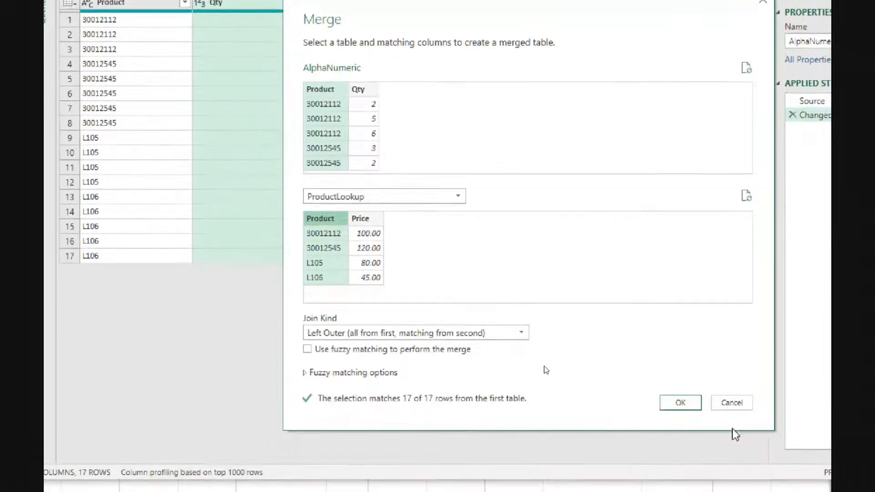
left_click(680, 403)
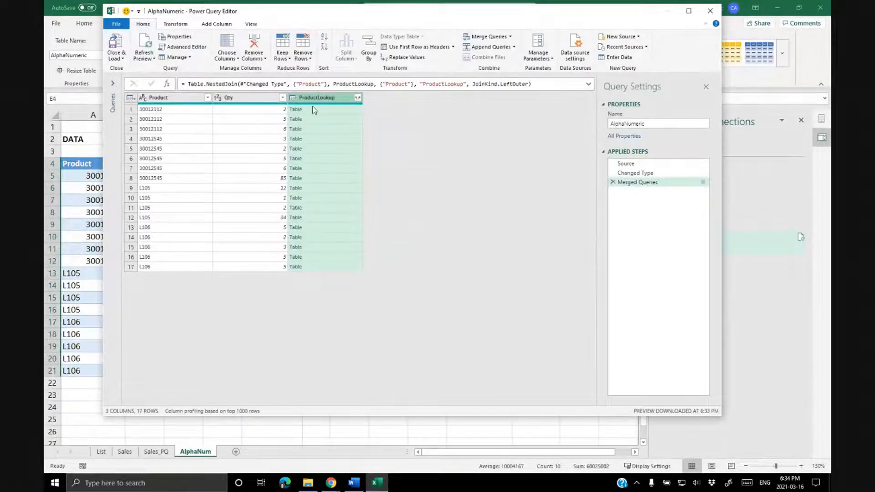
Preview the nested ProductLookup tables for several rows of the merged query.
left_click(311, 109)
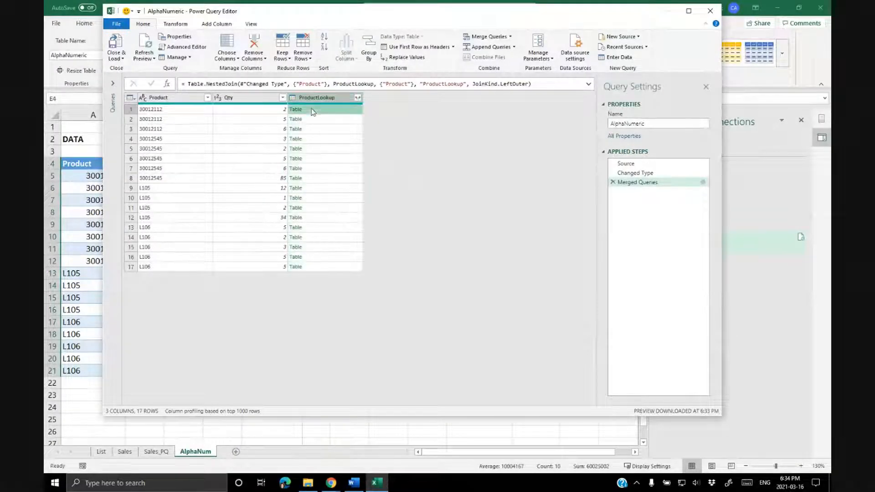
left_click(314, 120)
left_click(320, 132)
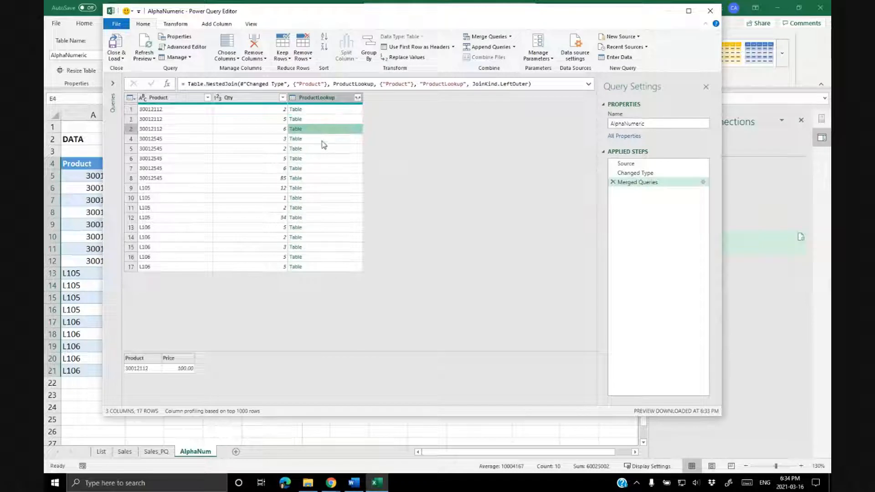
left_click(322, 141)
left_click(325, 150)
left_click(324, 158)
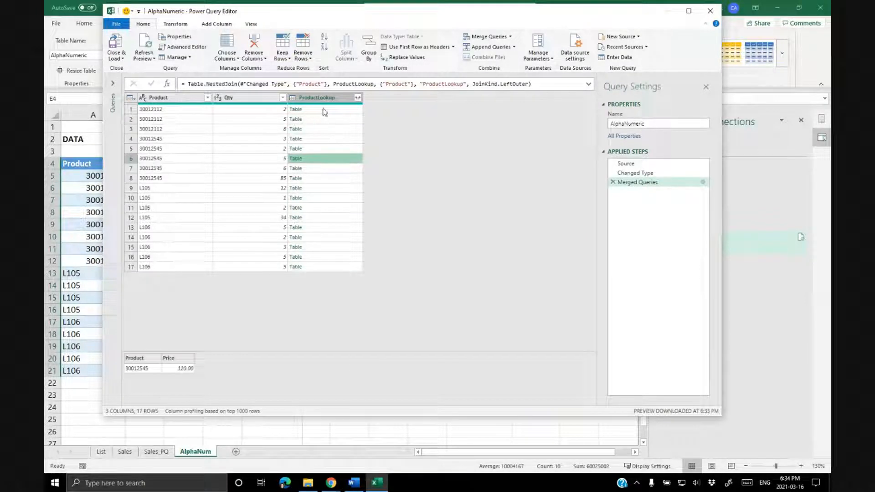
Expand the ProductLookup column to only the Price field, without using the original column name as prefix.
left_click(333, 98)
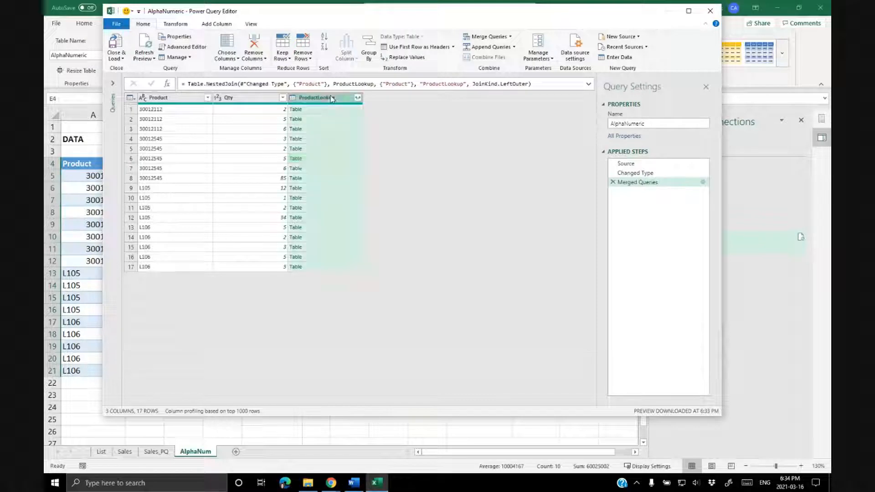
left_click(358, 98)
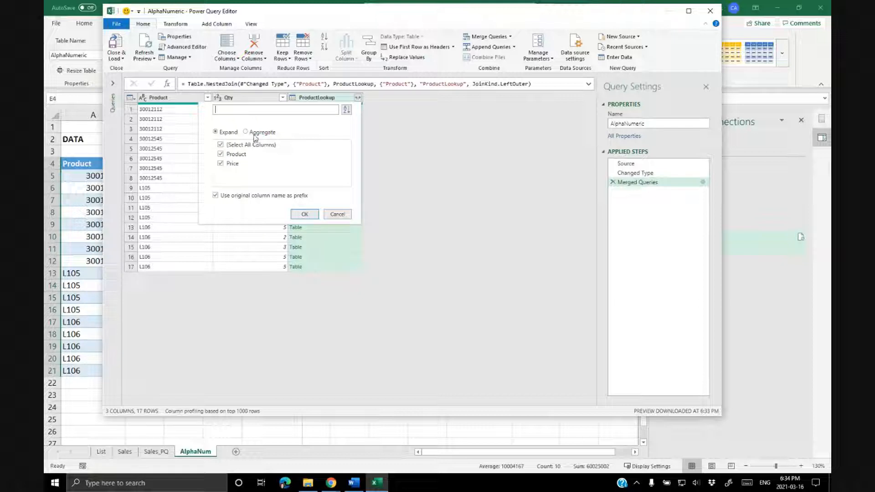
left_click(221, 145)
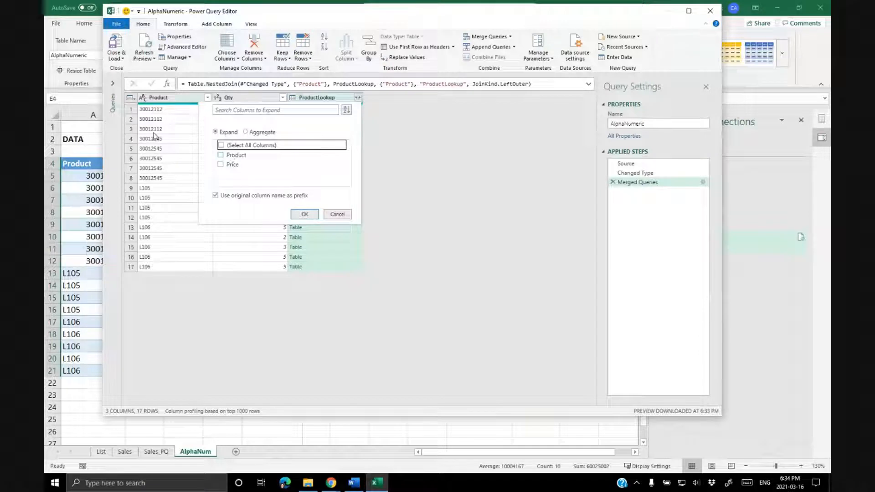
left_click(221, 165)
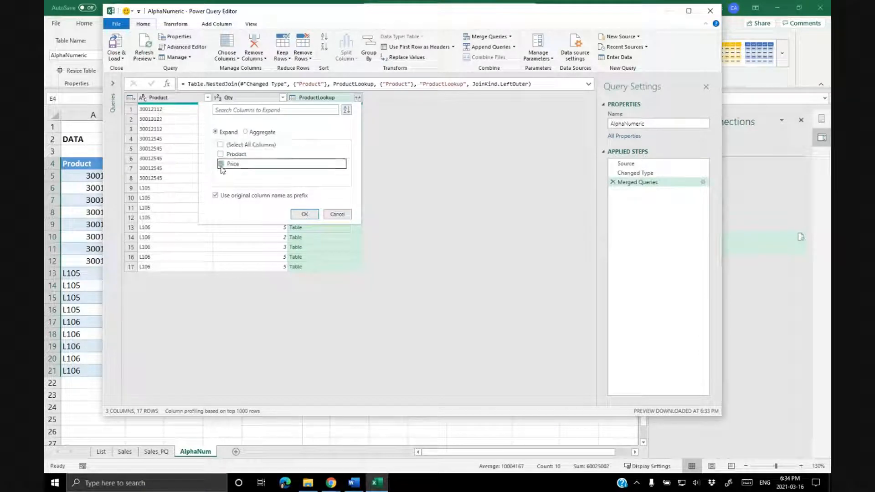
left_click(216, 196)
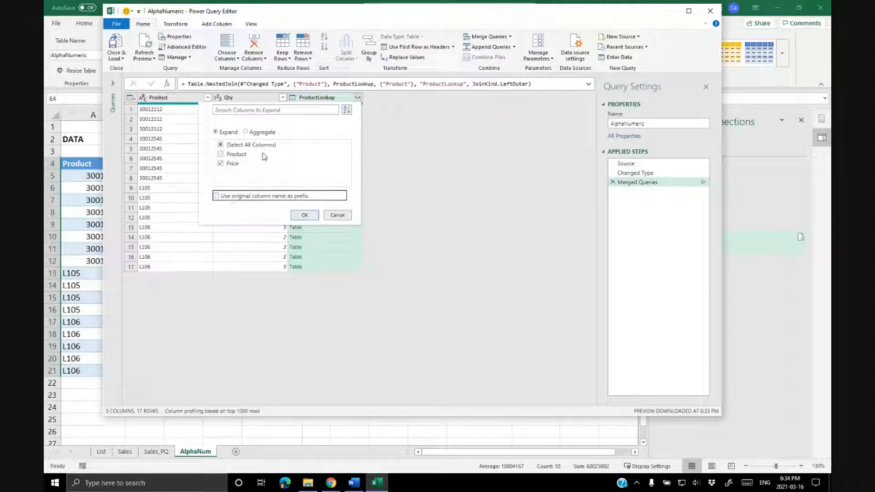
left_click(308, 218)
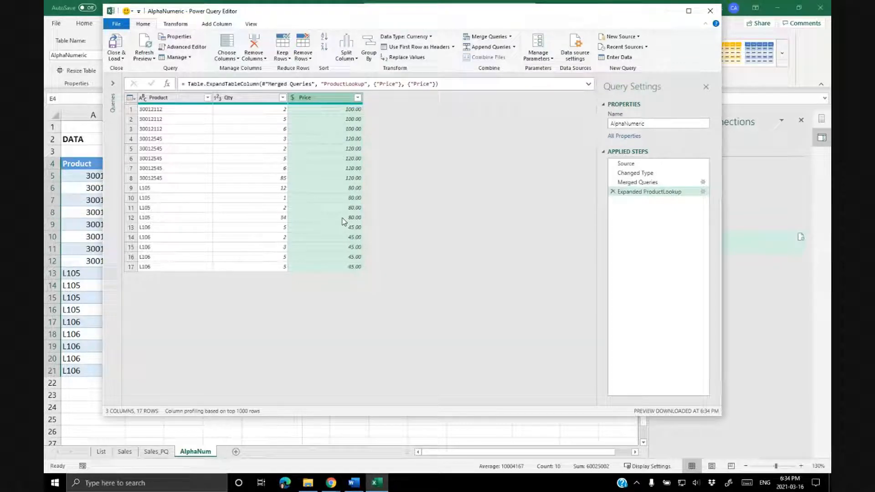
Close the Power Query Editor and load the AlphaNumeric query to the sheet.
left_click(122, 48)
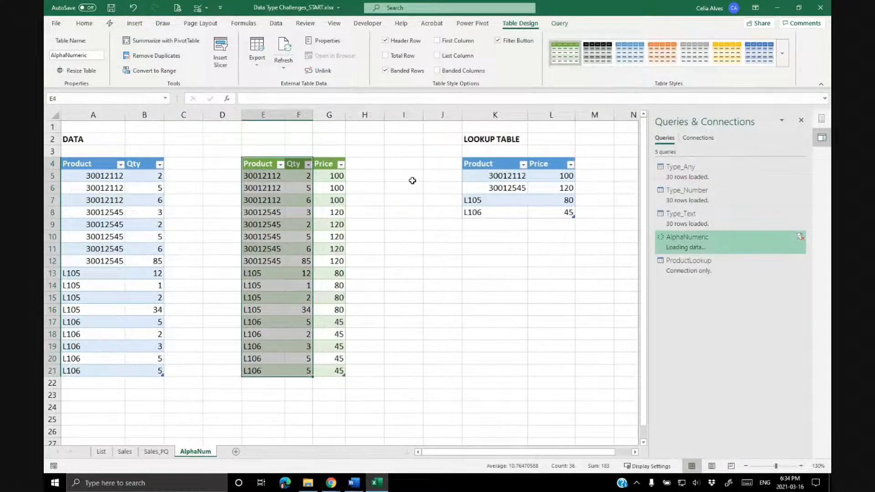
left_click(341, 199)
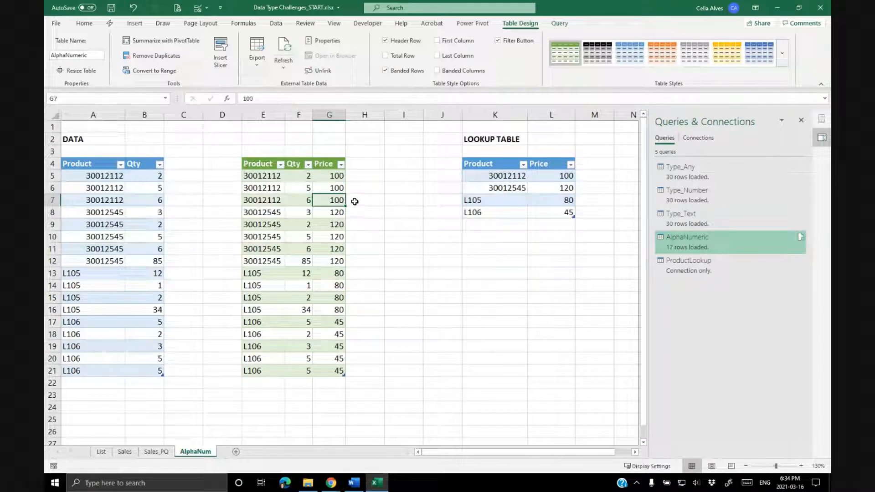
Add a new product X8 with a price of 50 to the lookup table.
left_click(505, 222)
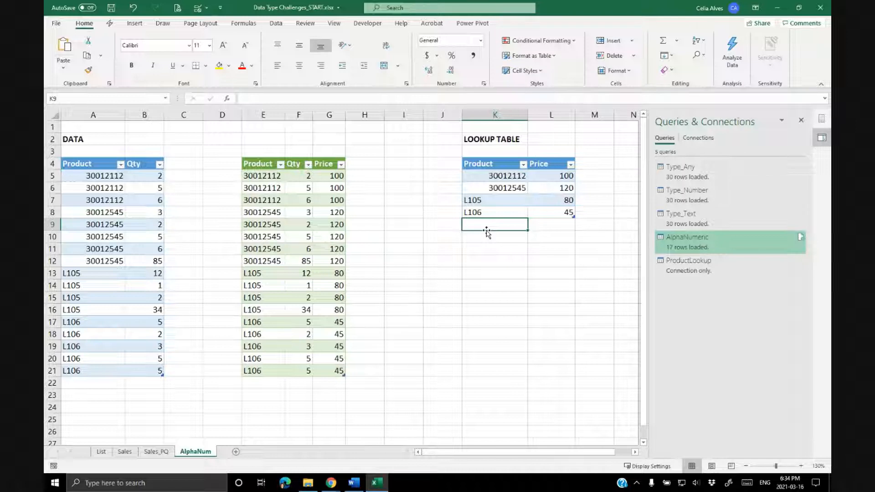
type("X8")
key("Tab")
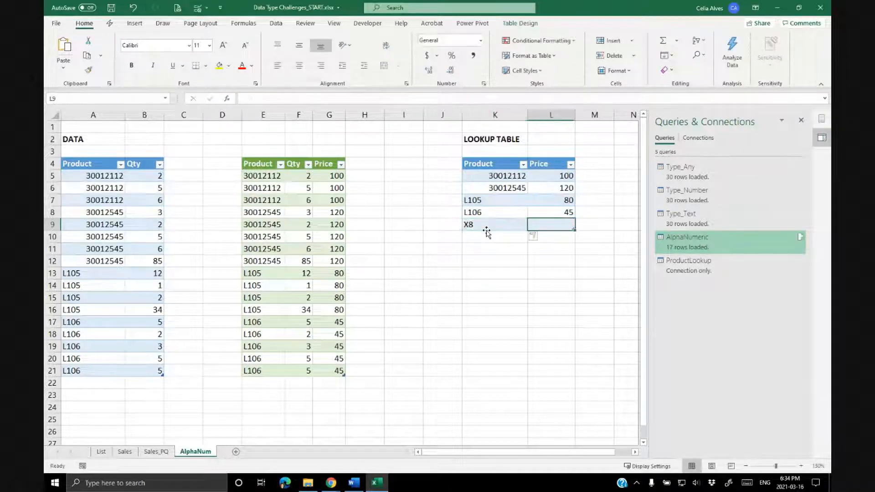
type("50")
key("Return")
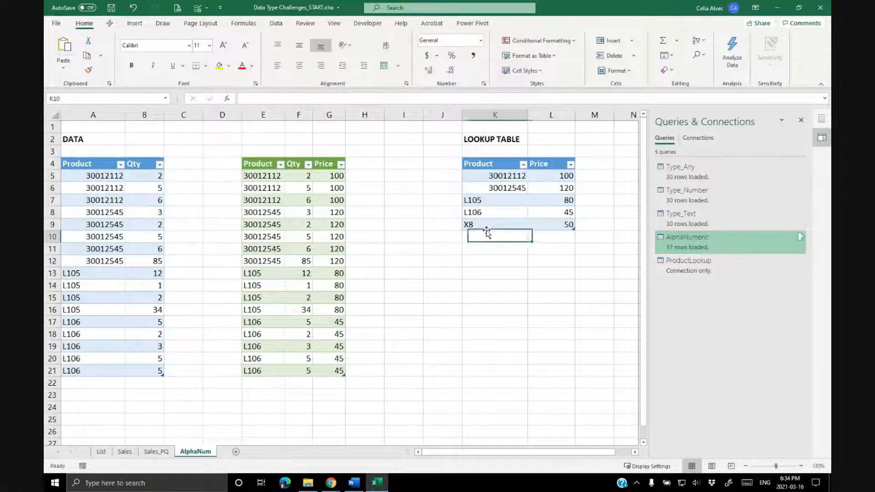
Add a new row for product X8 with quantity 10 to the data table.
left_click(84, 383)
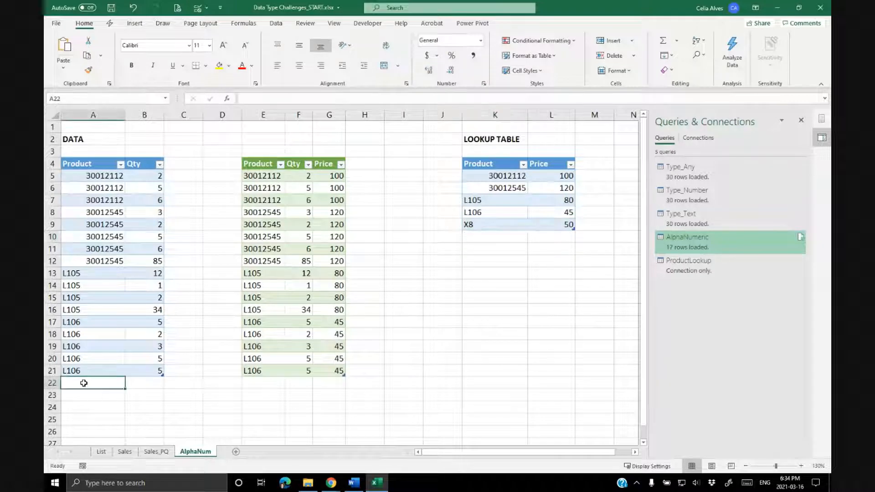
type("X8")
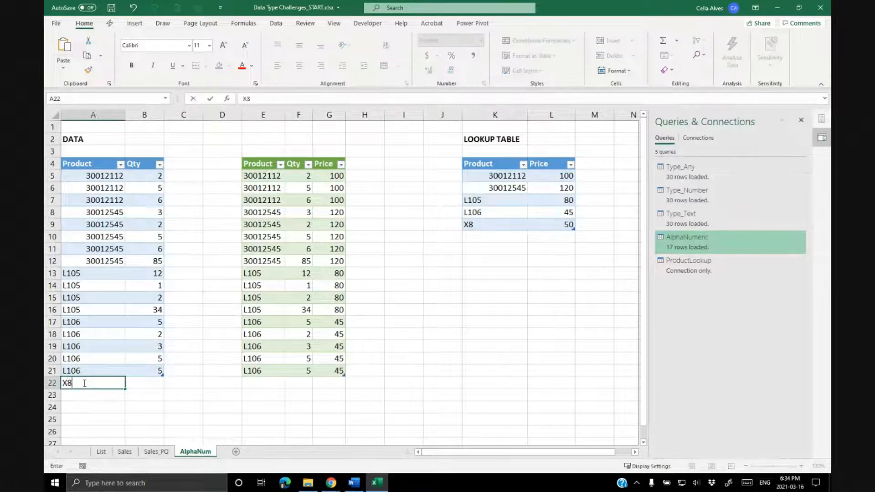
key("Tab")
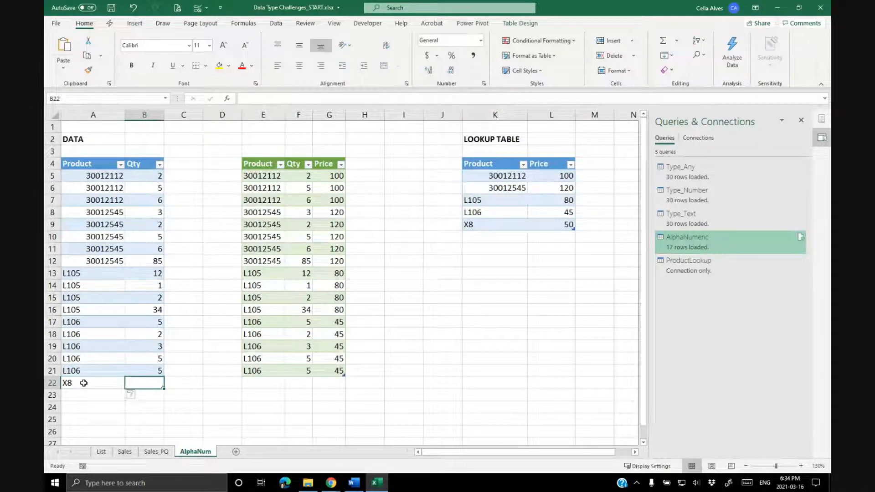
type("10")
key("Return")
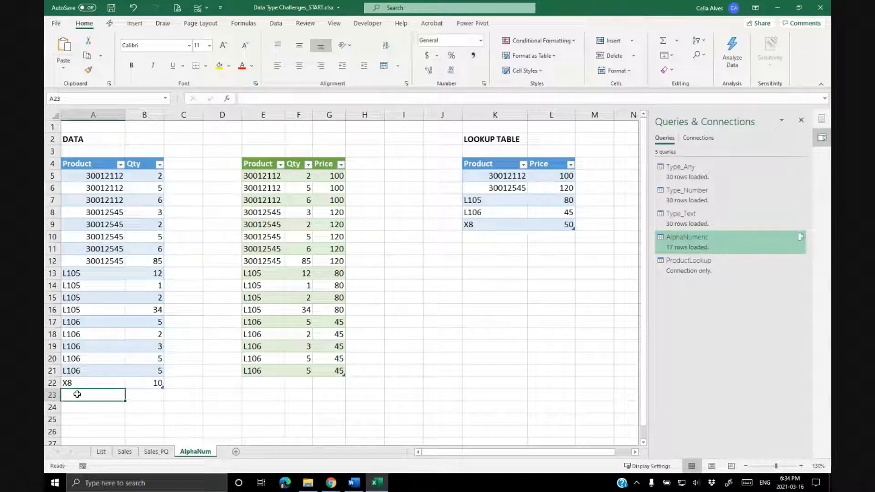
Refresh the merged query output table on the sheet.
left_click(273, 310)
right_click(275, 313)
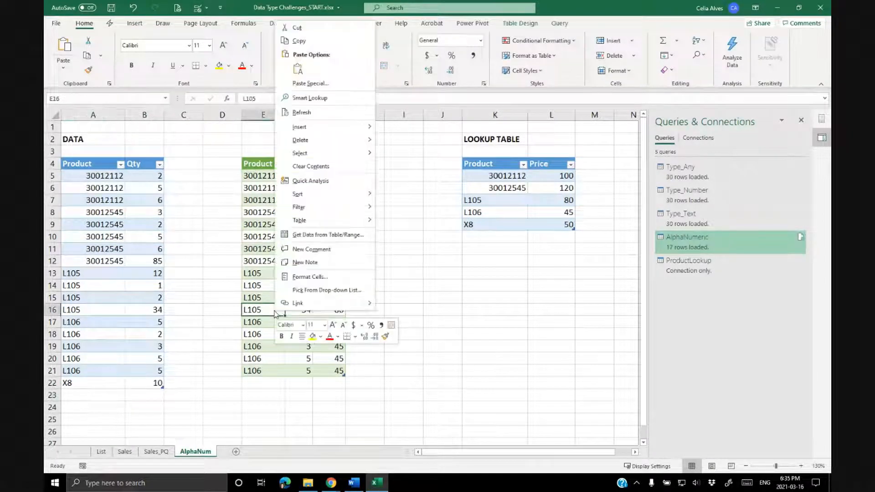
left_click(318, 122)
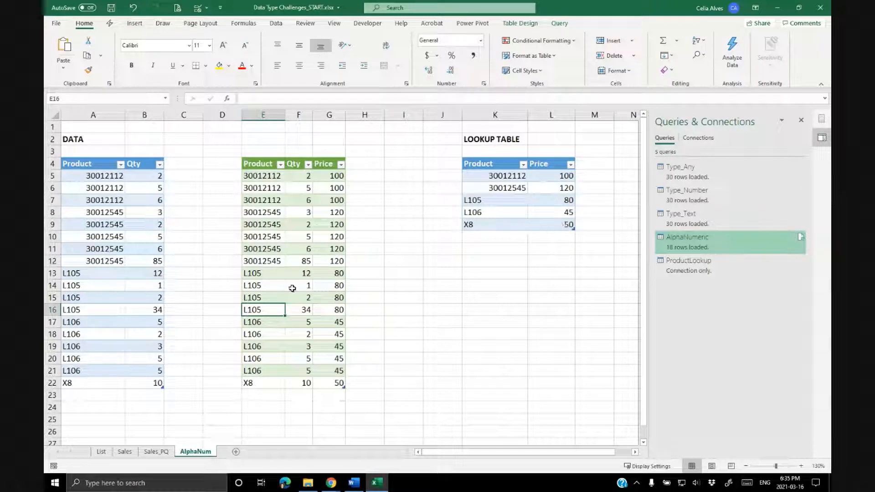
Open the AlphaNumeric query and add a custom column named Total with the formula [Qty]*[Price].
double_click(688, 244)
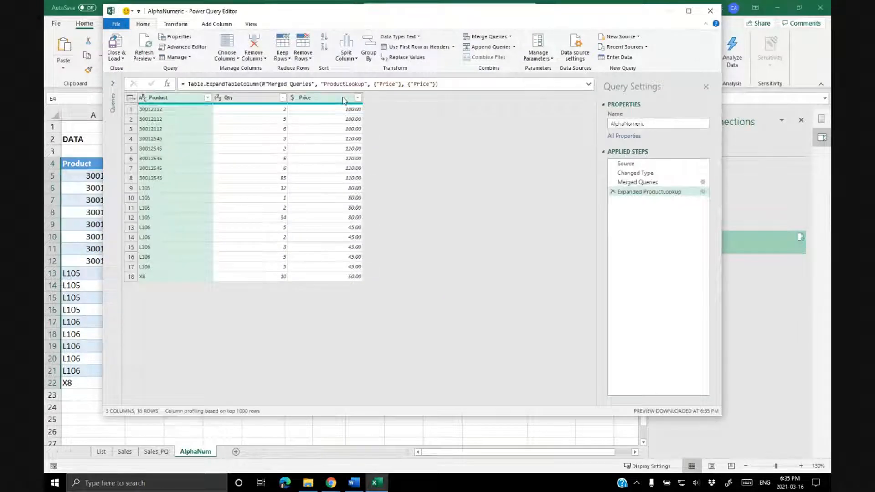
left_click(343, 101)
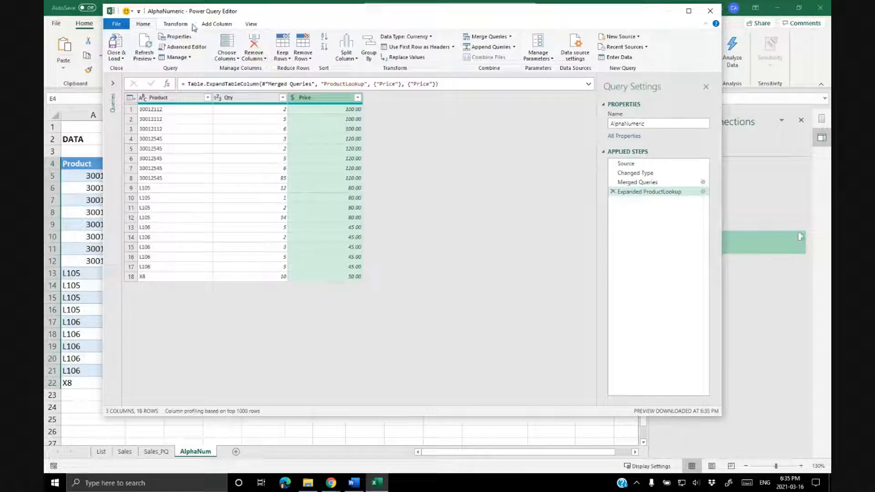
left_click(209, 26)
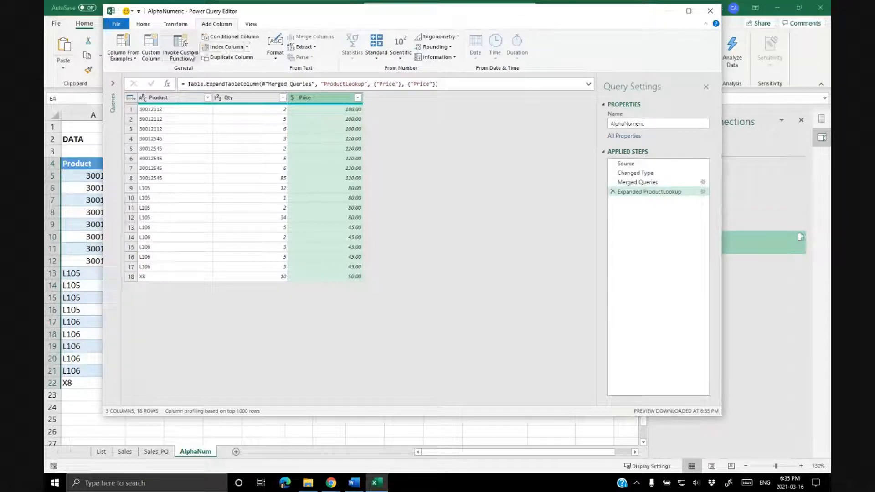
left_click(150, 50)
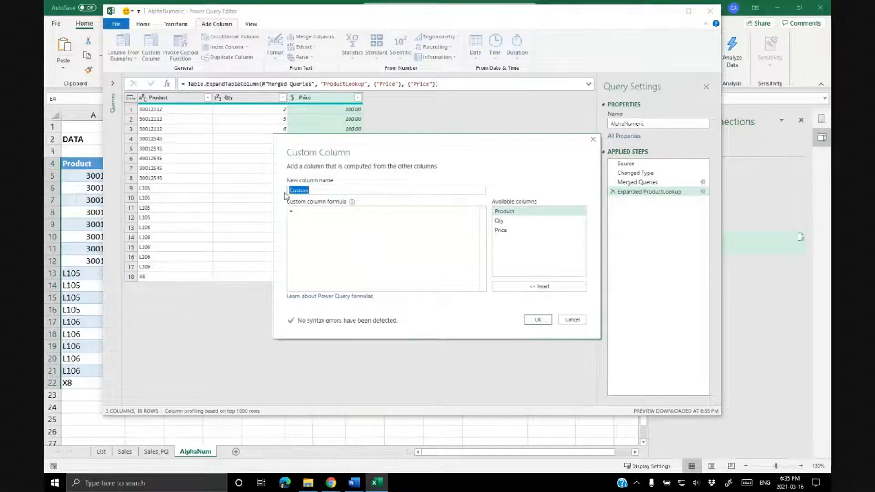
type("Total")
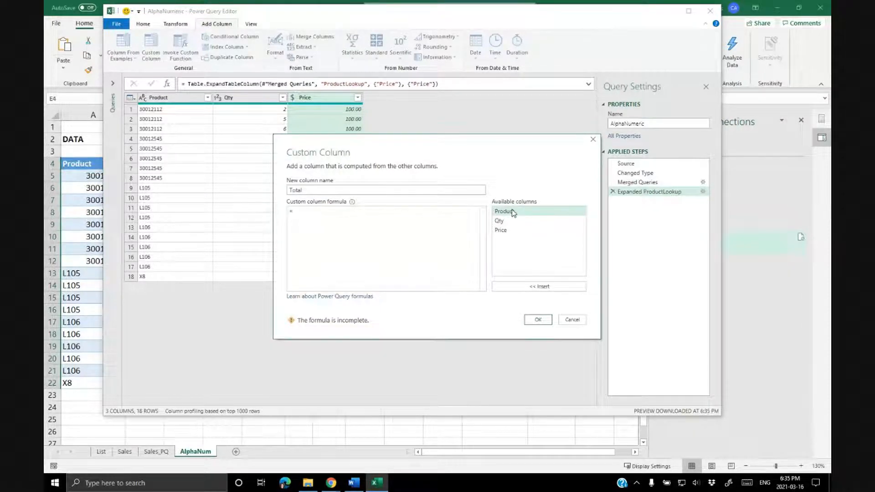
double_click(512, 221)
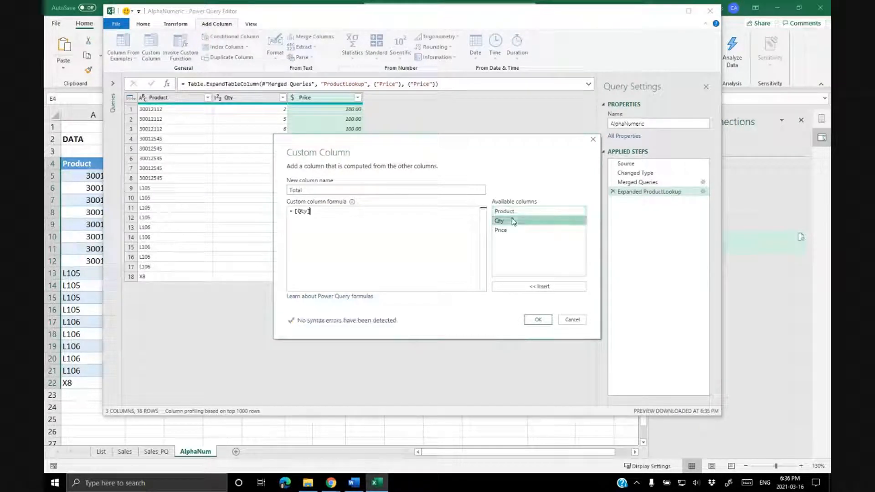
type("*")
left_click(504, 231)
double_click(504, 231)
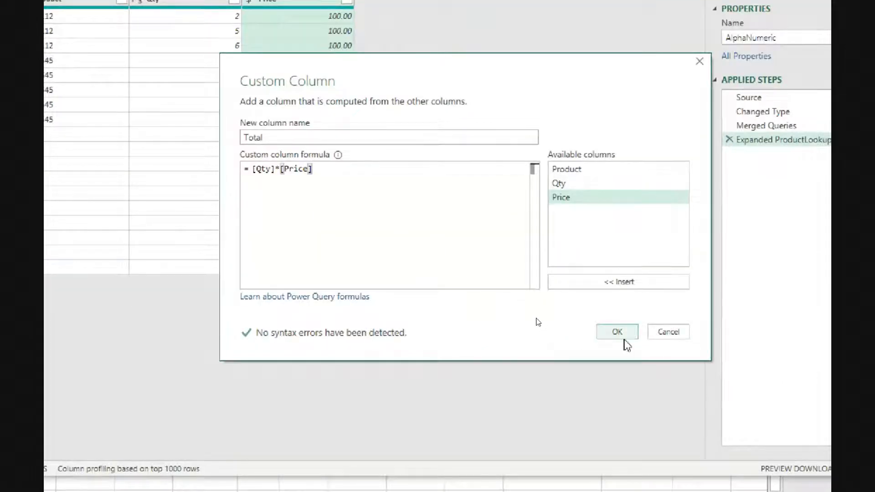
left_click(616, 332)
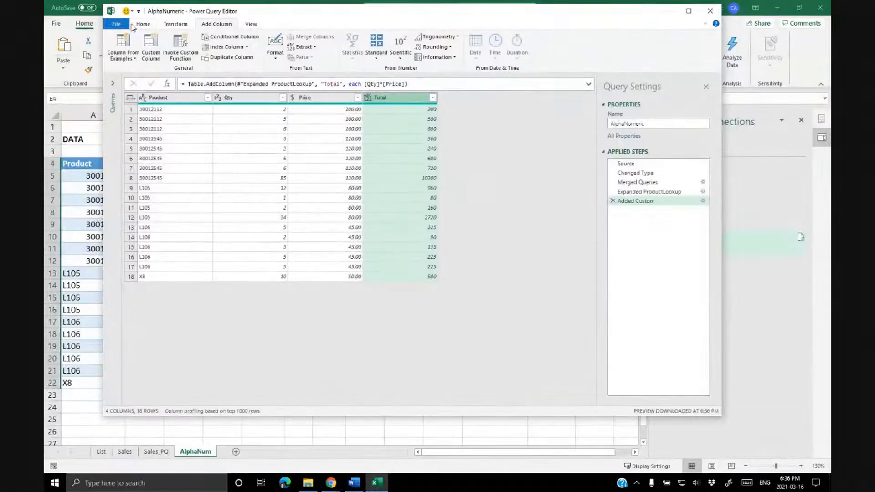
Close the editor and load the updated query to the sheet.
left_click(138, 26)
left_click(117, 48)
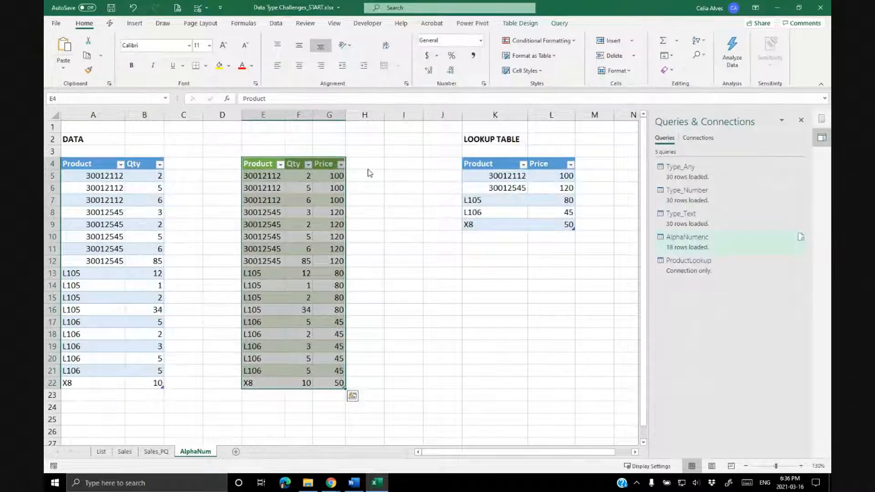
left_click(370, 210)
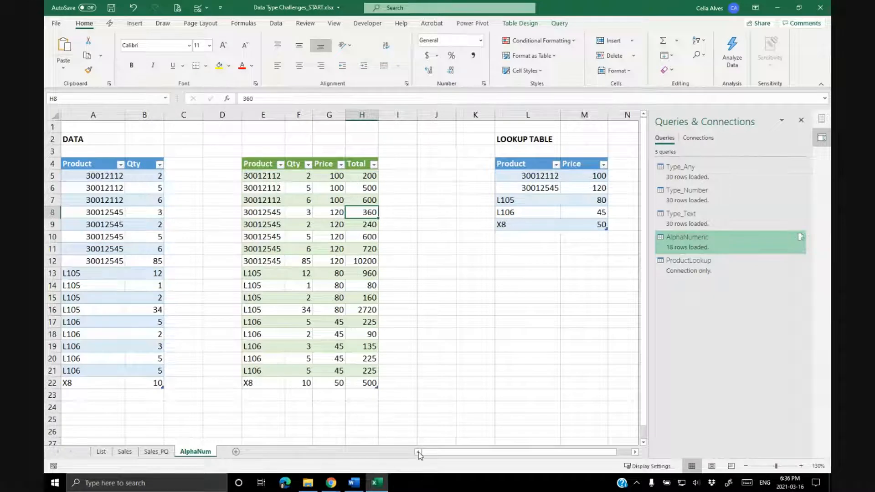
Review the lookup table and data table ranges feeding the queries.
left_click(530, 177)
left_click_drag(530, 194, 531, 227)
left_click(531, 176)
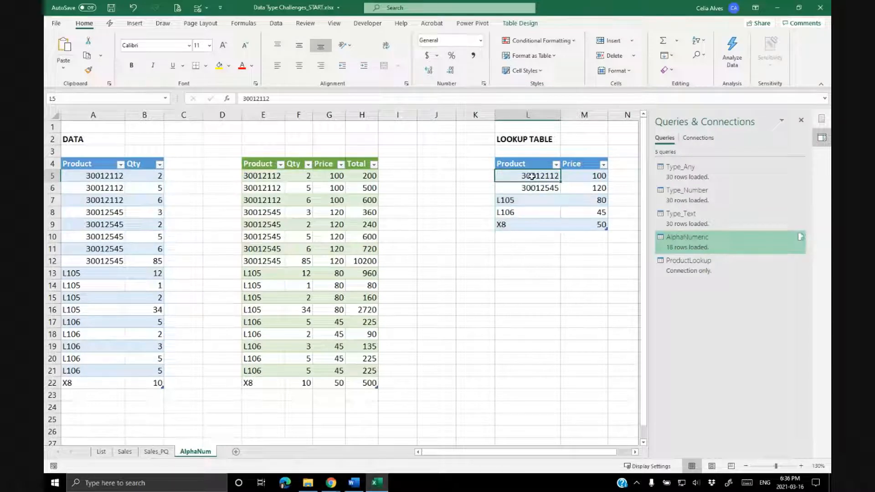
left_click_drag(104, 177, 102, 382)
left_click(85, 239)
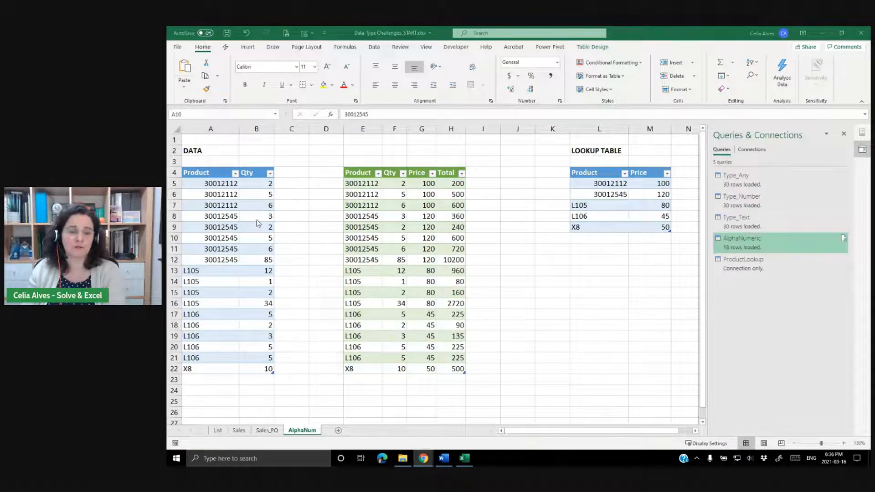
left_click_drag(201, 186, 269, 325)
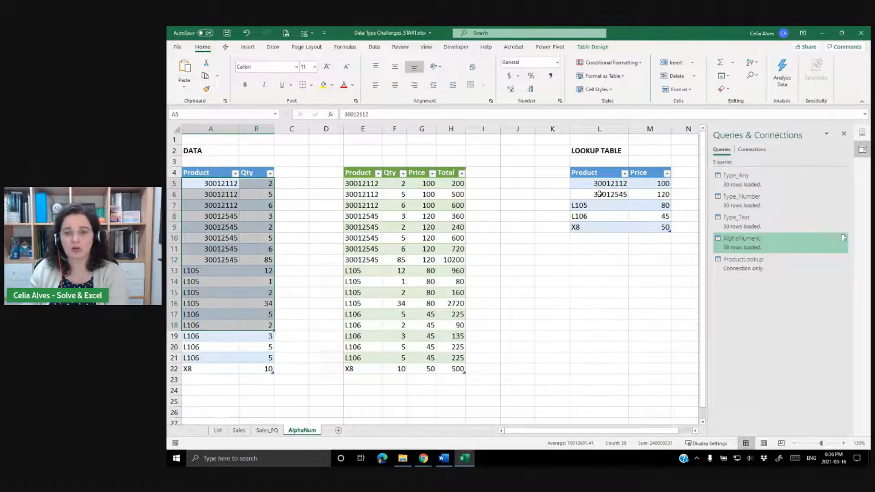
left_click_drag(600, 184, 665, 227)
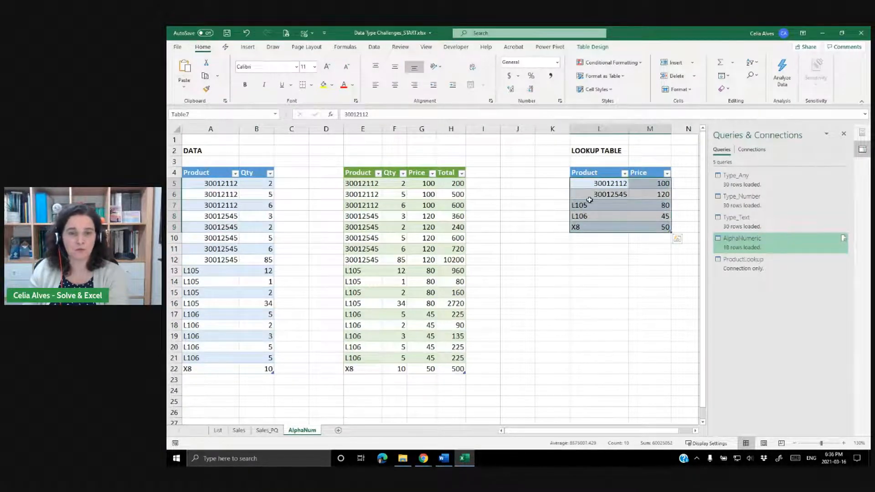
Review the merged output table and the ProductLookup connection-only query.
left_click(744, 246)
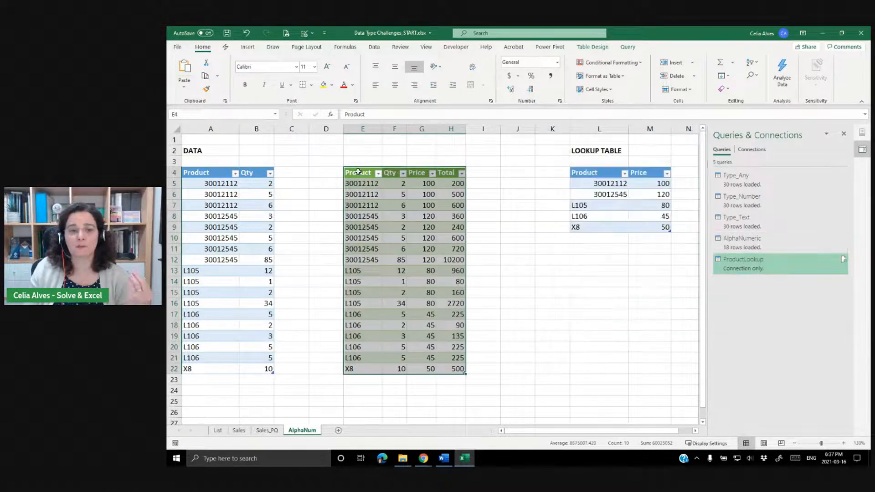
left_click(359, 172)
left_click_drag(360, 183, 361, 370)
left_click(733, 248)
left_click(743, 265)
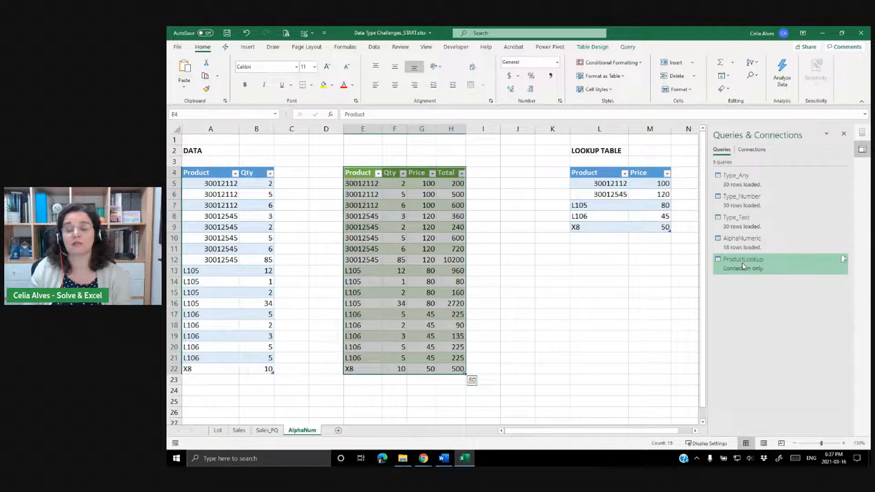